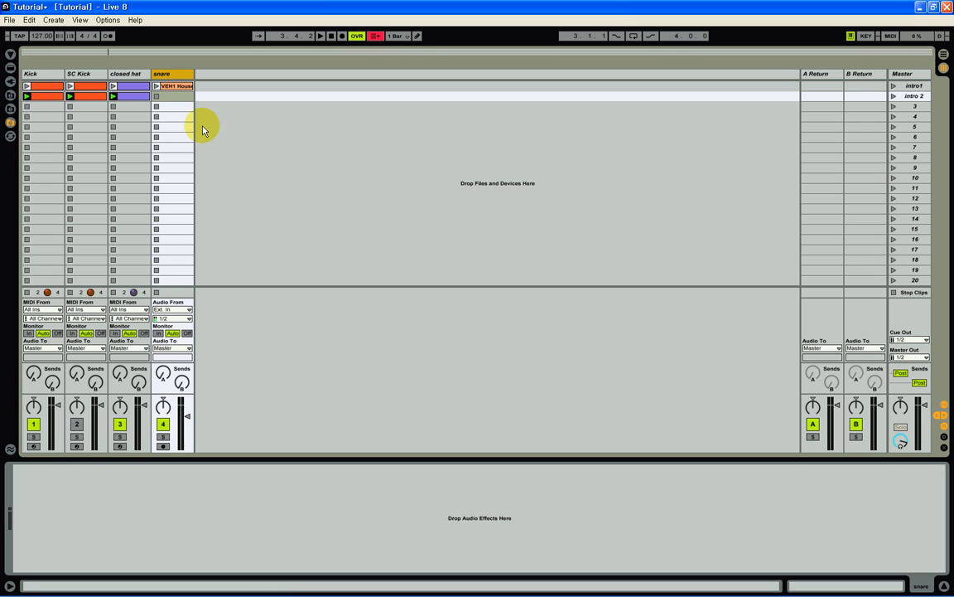
- Play back the intro1 scene to hear all tracks together and stop playback
click(894, 86)
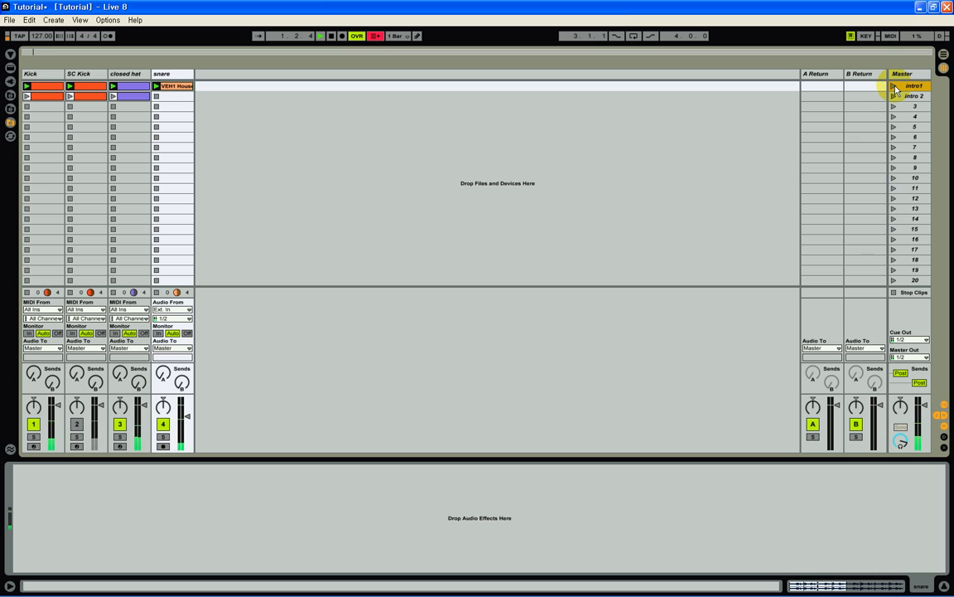
click(331, 36)
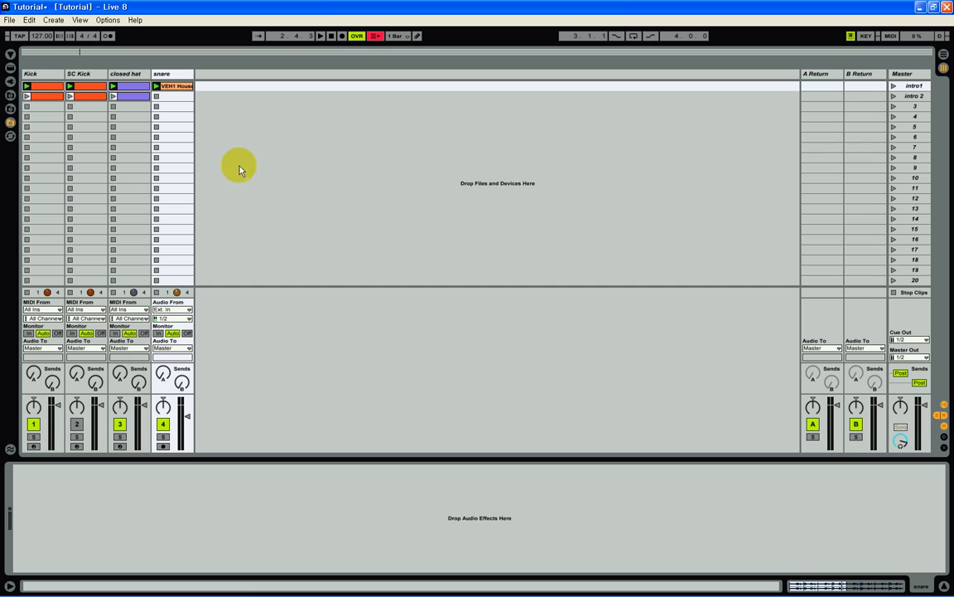
right_click(163, 75)
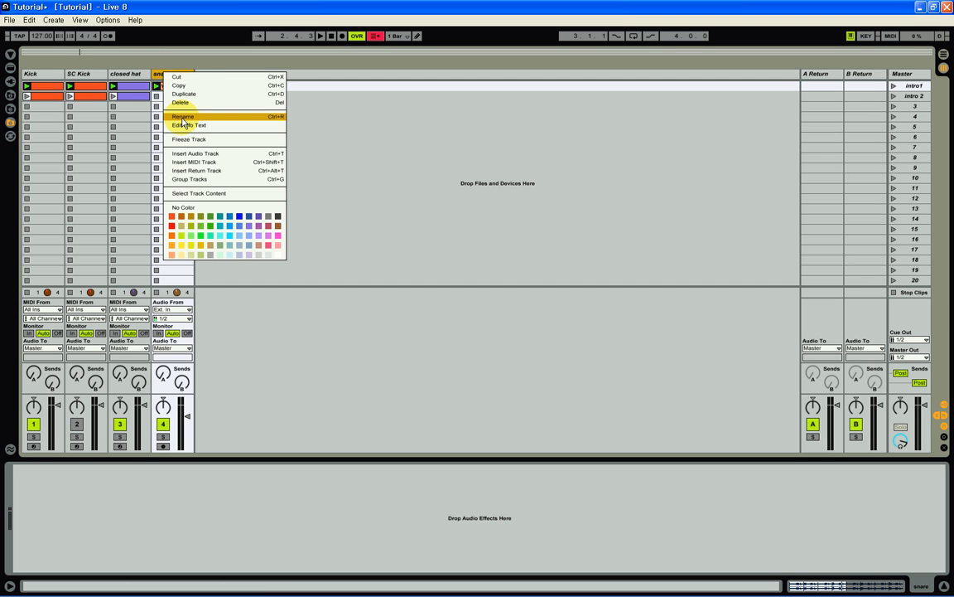
click(383, 139)
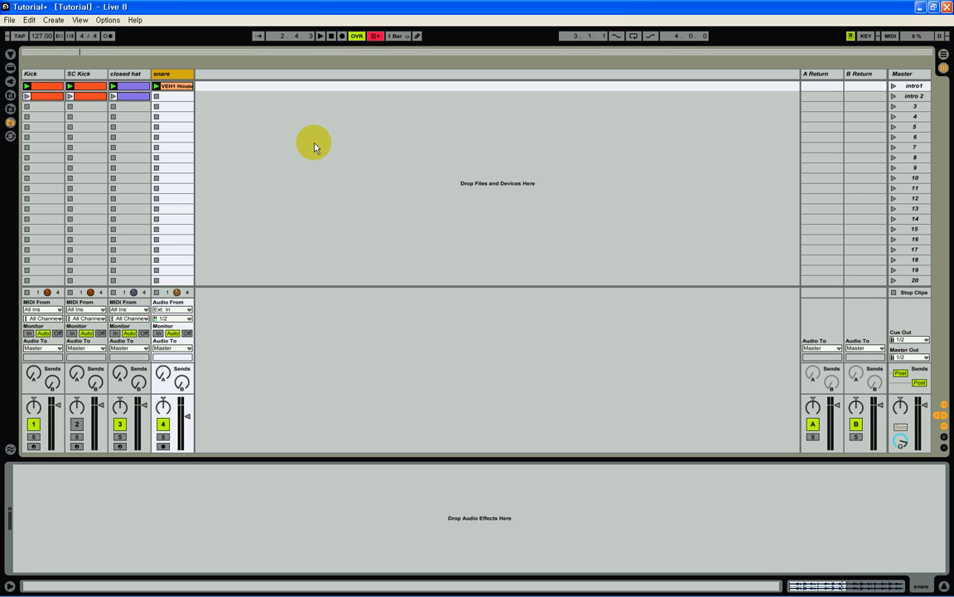
- Add an EQ Eight from the Live audio effects after the sampler on the Kick track
click(43, 76)
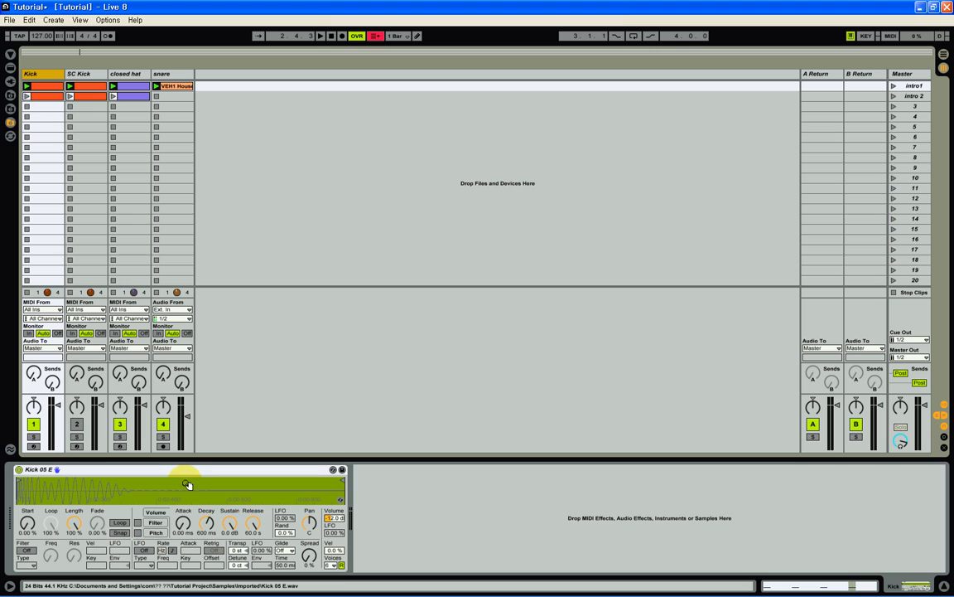
click(27, 85)
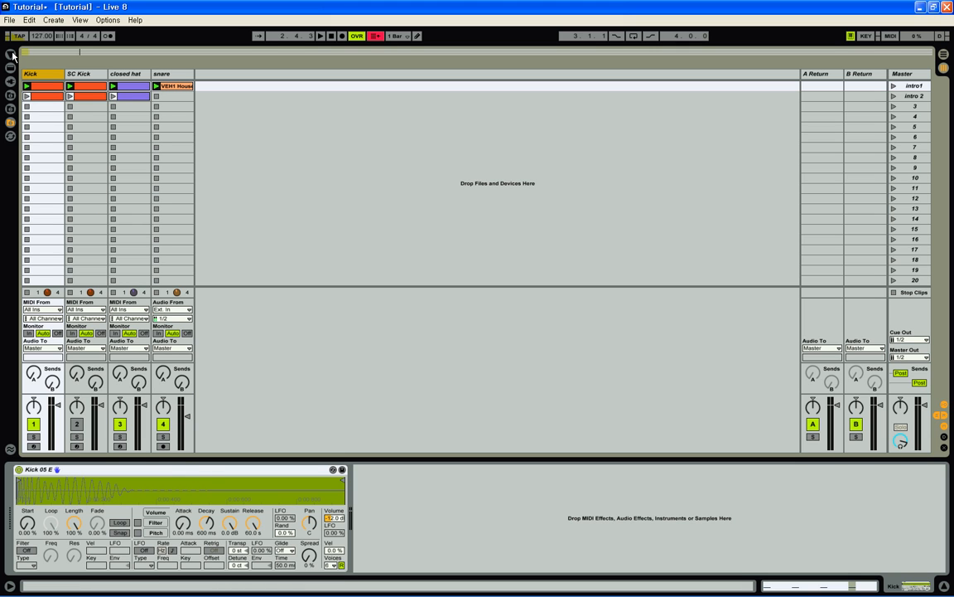
click(10, 54)
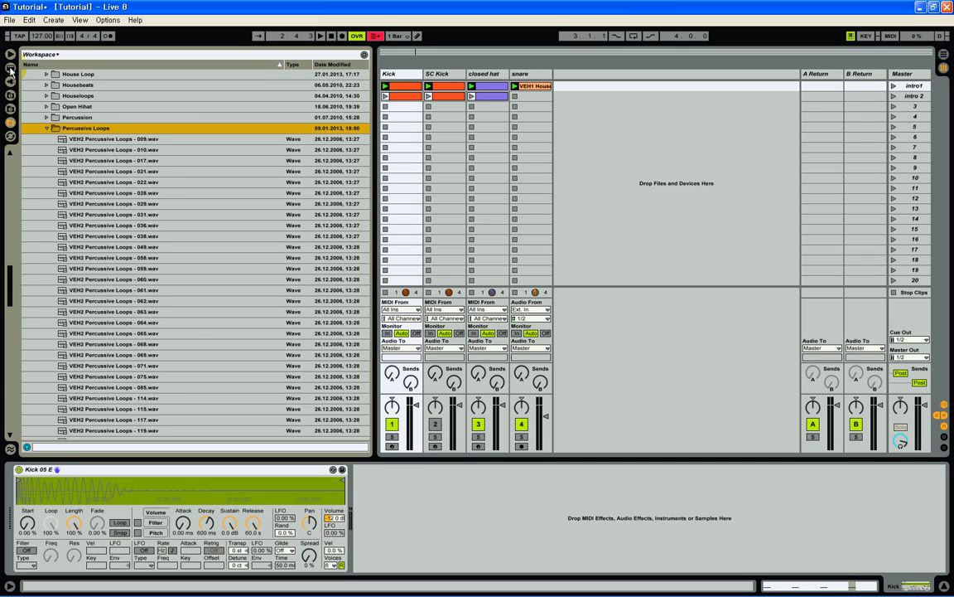
click(10, 70)
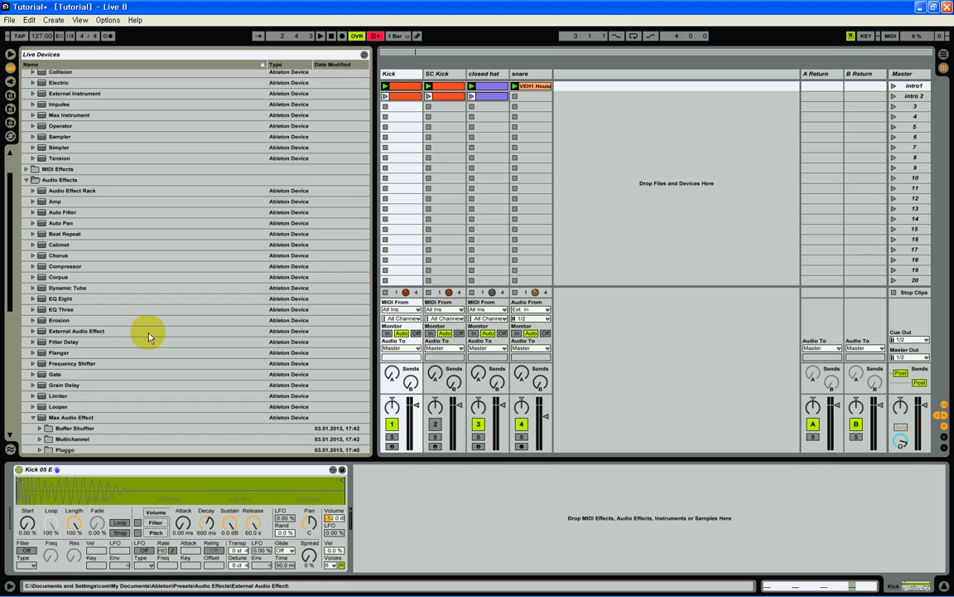
scroll(150, 336, up, 2)
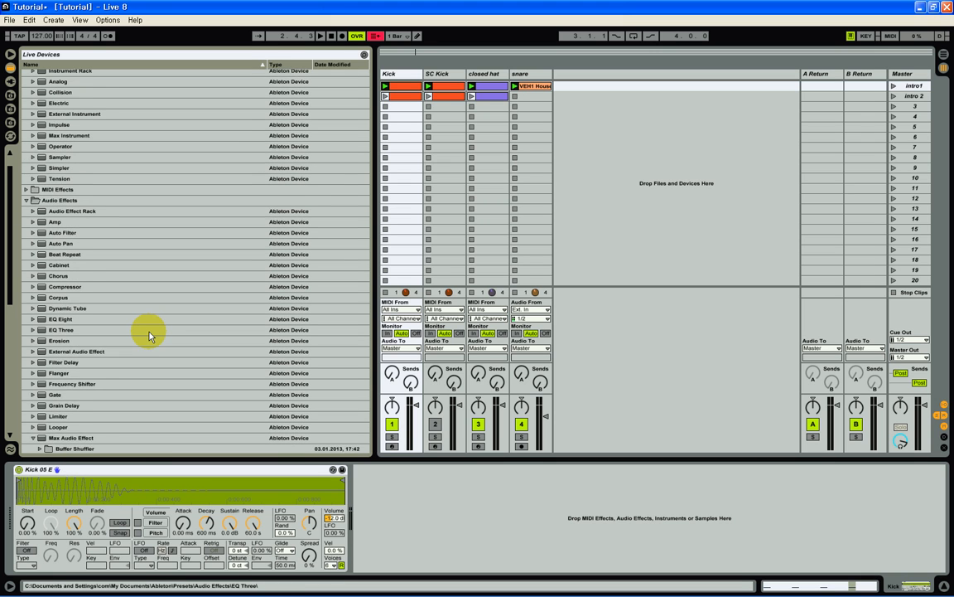
scroll(150, 336, up, 2)
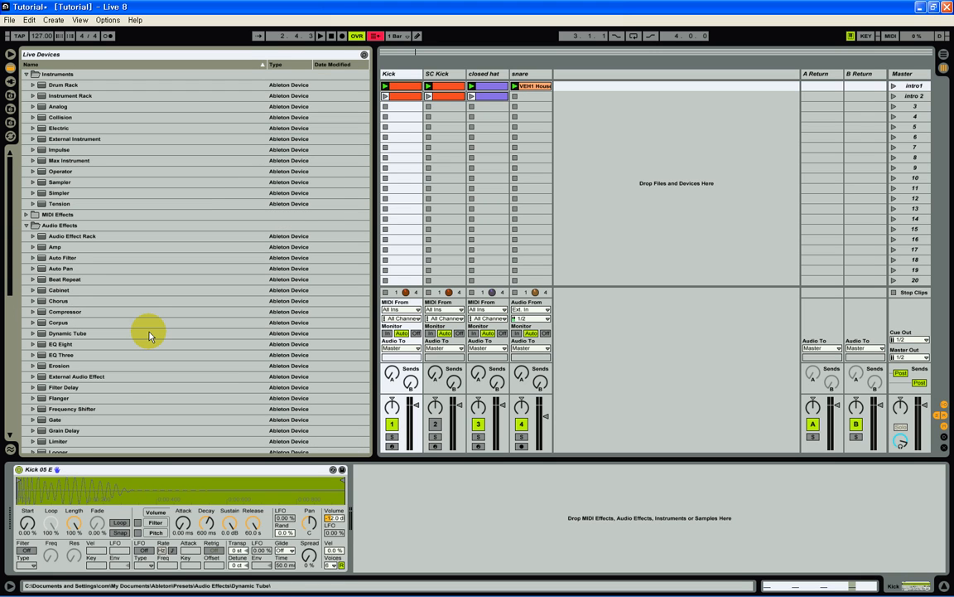
scroll(150, 335, down, 10)
scroll(150, 335, down, 7)
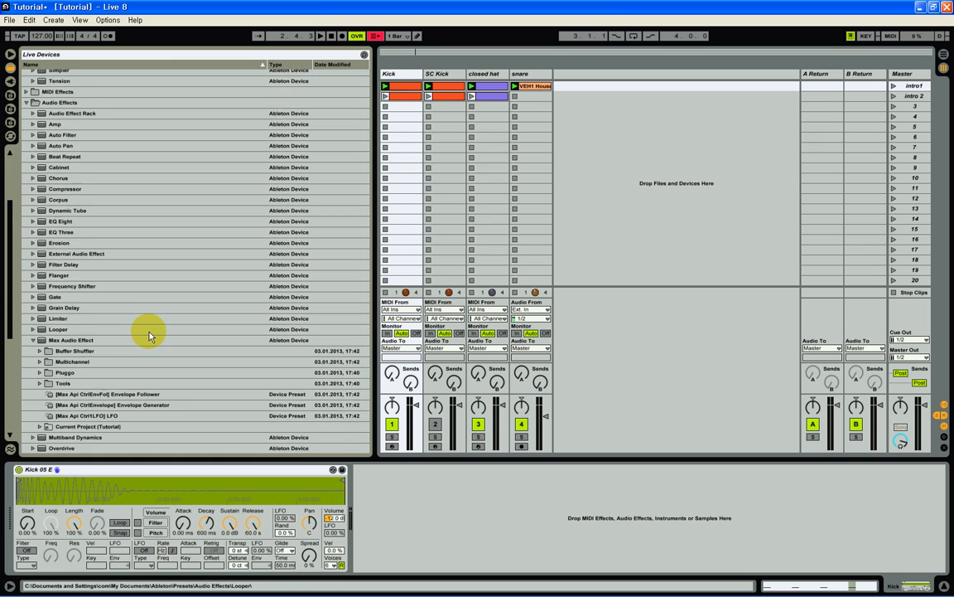
scroll(150, 335, down, 1)
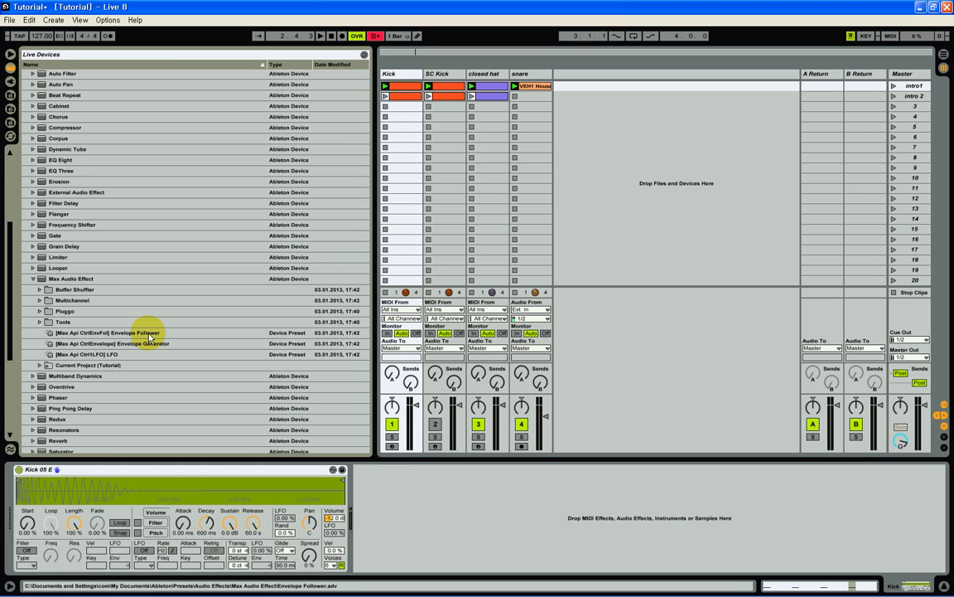
click(53, 160)
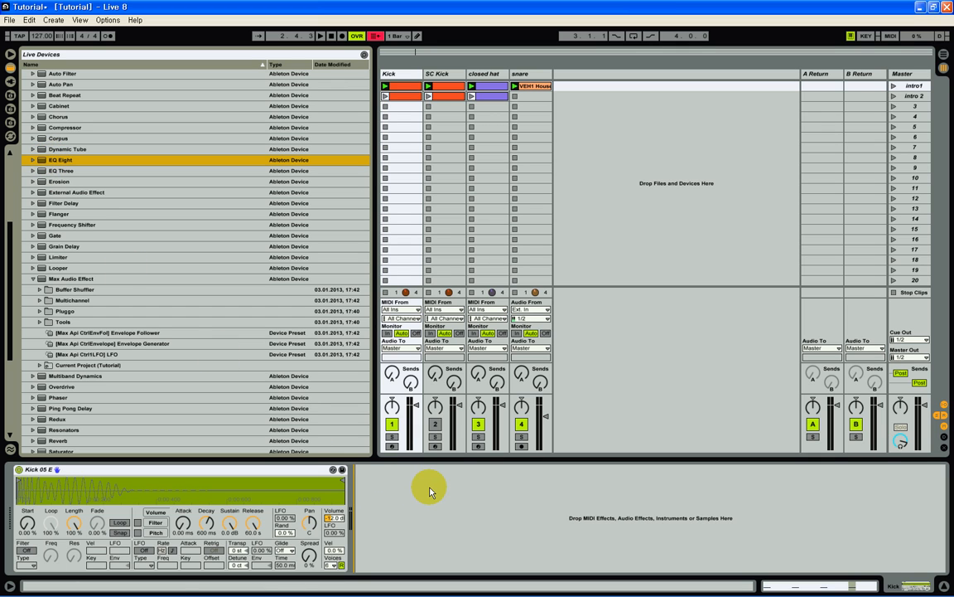
drag(430, 492, 432, 493)
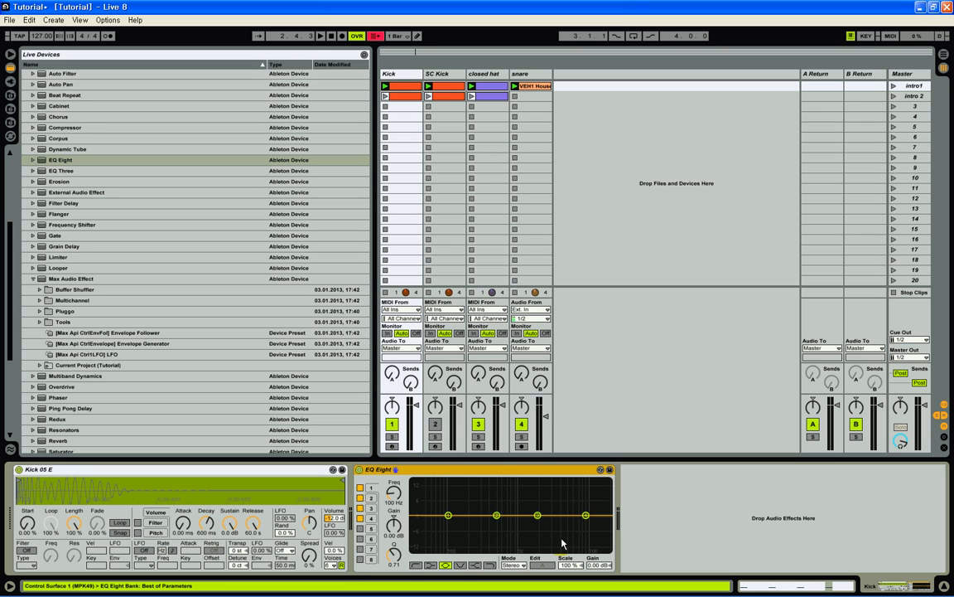
- Solo the Kick track and play its clip in the intro1 scene
click(393, 437)
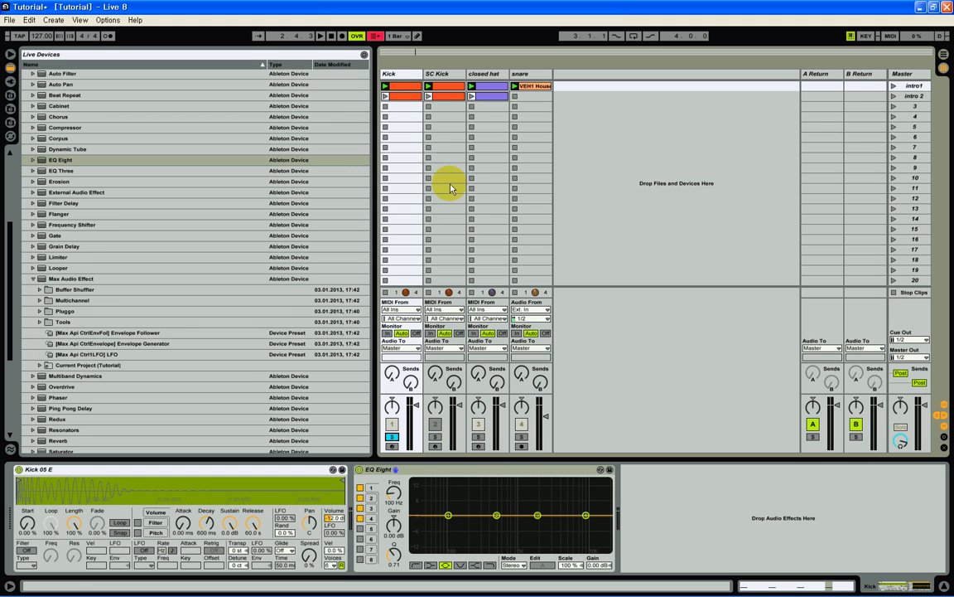
click(386, 88)
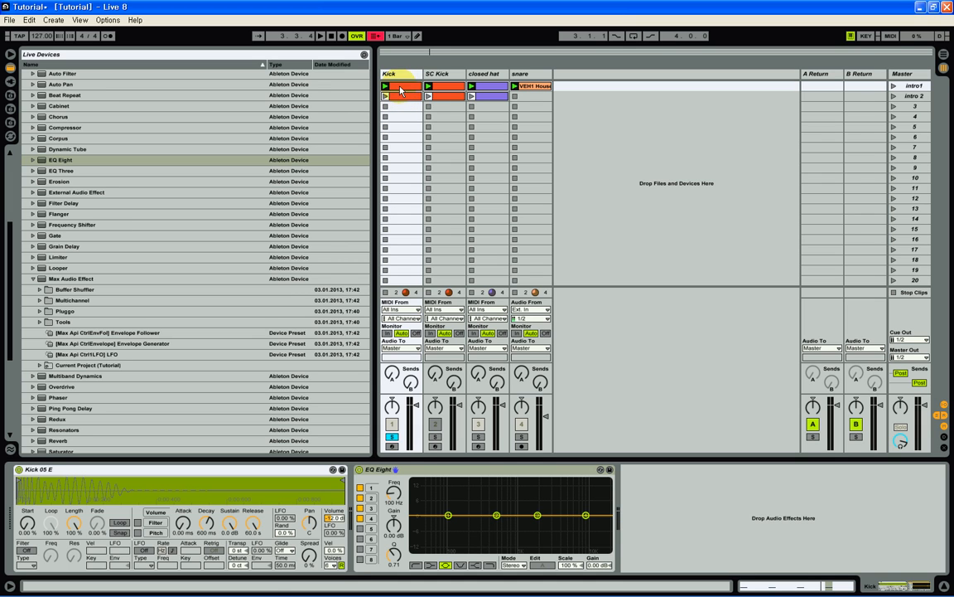
- Collapse the Percussive Loops folder in the sample browser and return to the Live Devices list
click(10, 123)
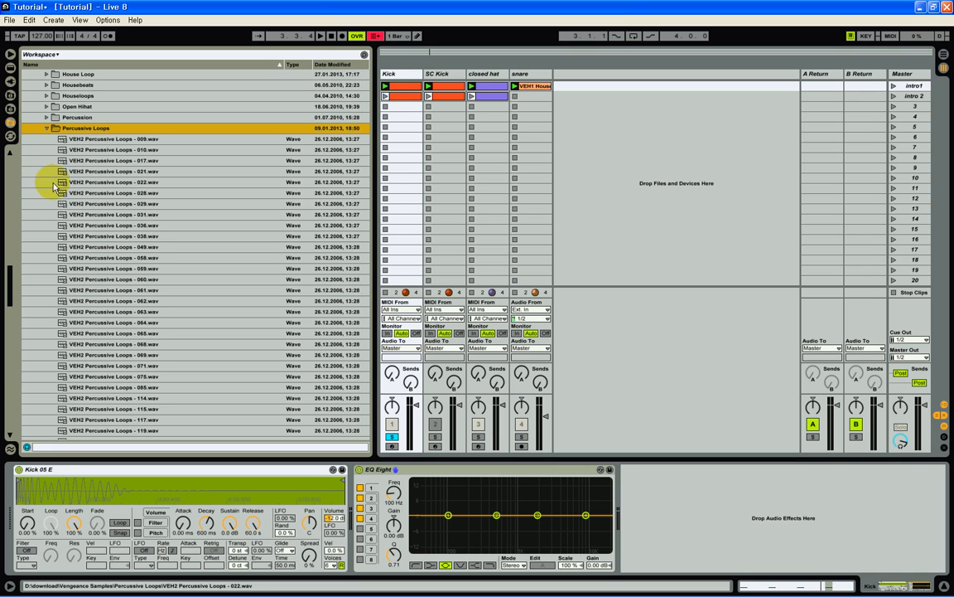
click(46, 129)
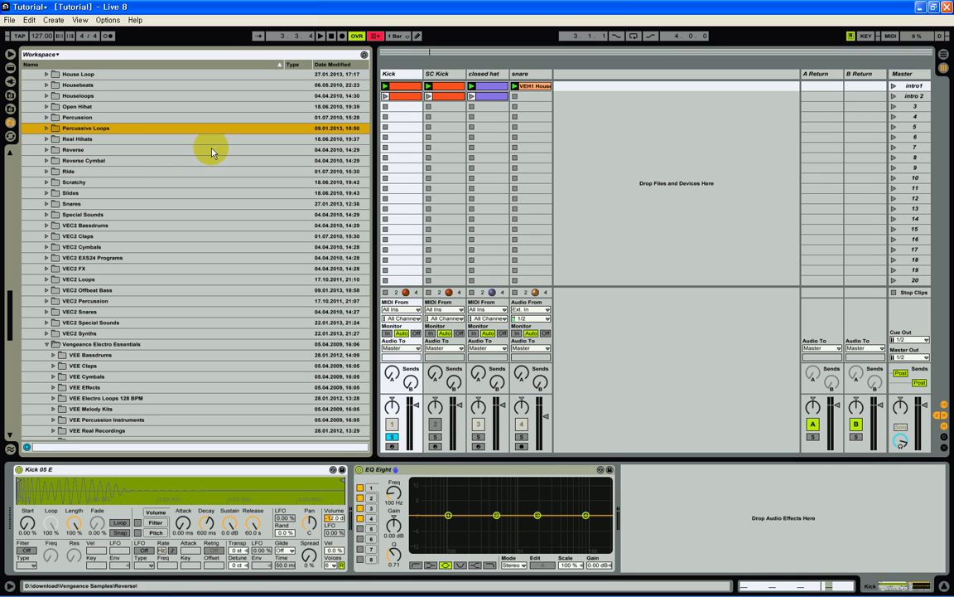
click(10, 68)
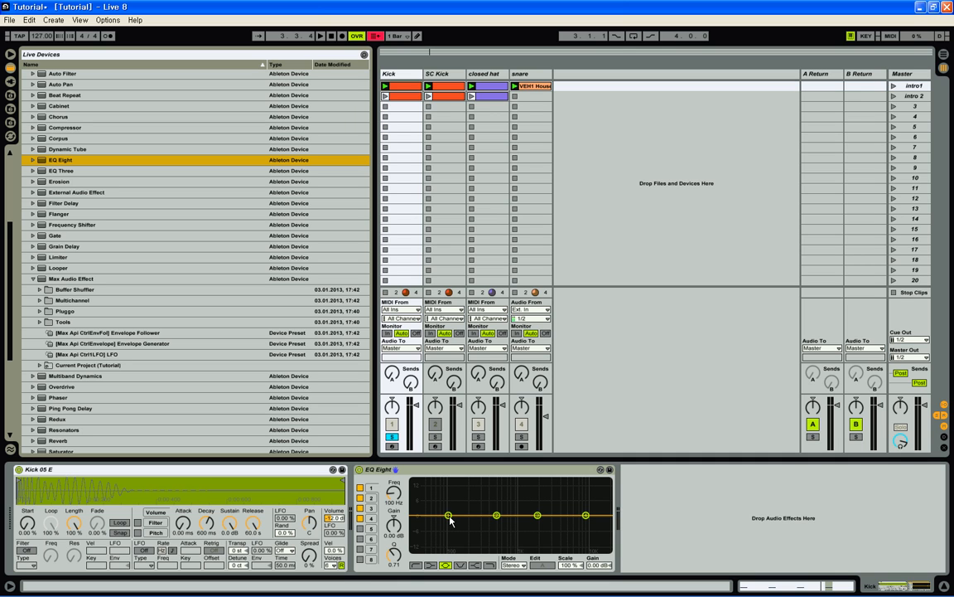
- Make band 1 of the Kick's EQ Eight a low-cut filter at 30.0 Hz
drag(448, 514, 449, 515)
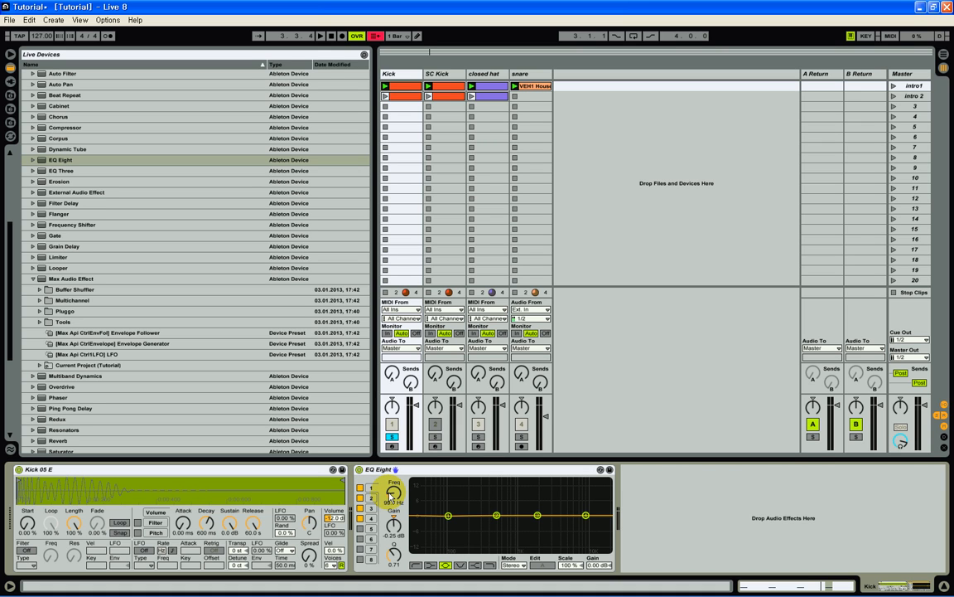
drag(393, 494, 392, 493)
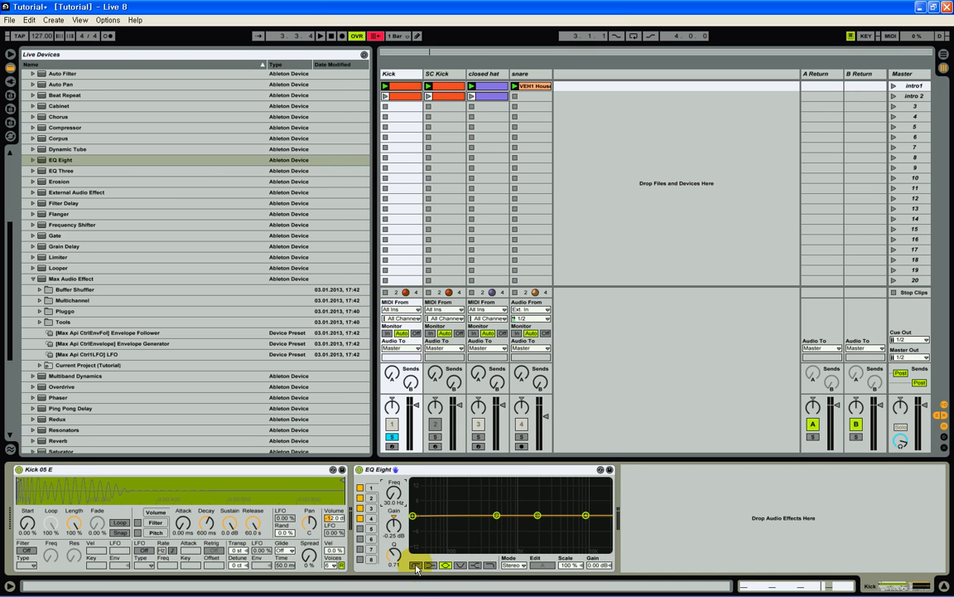
click(416, 565)
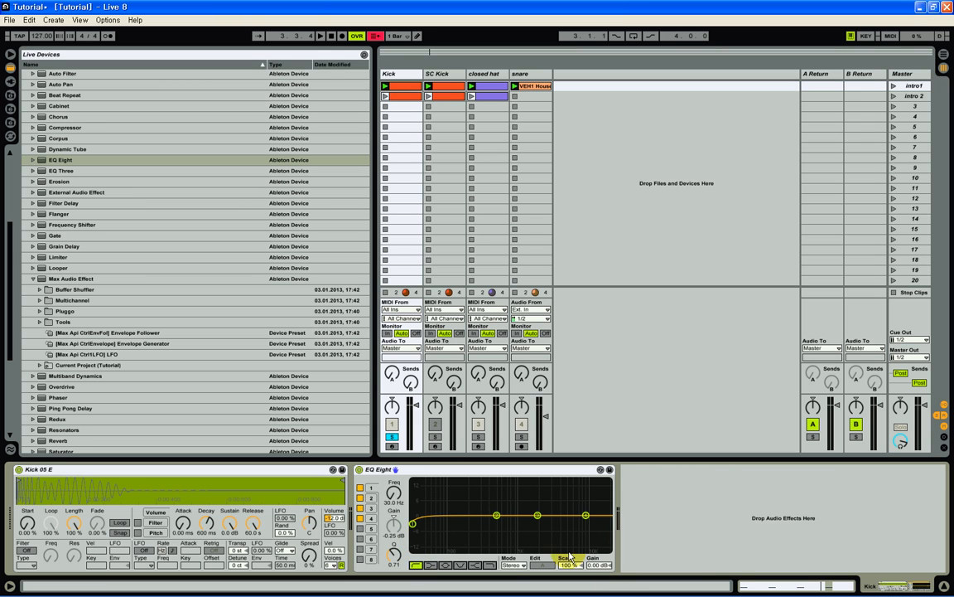
- Make band 4 of the Kick's EQ Eight a high-cut filter at 6.60 kHz
click(372, 519)
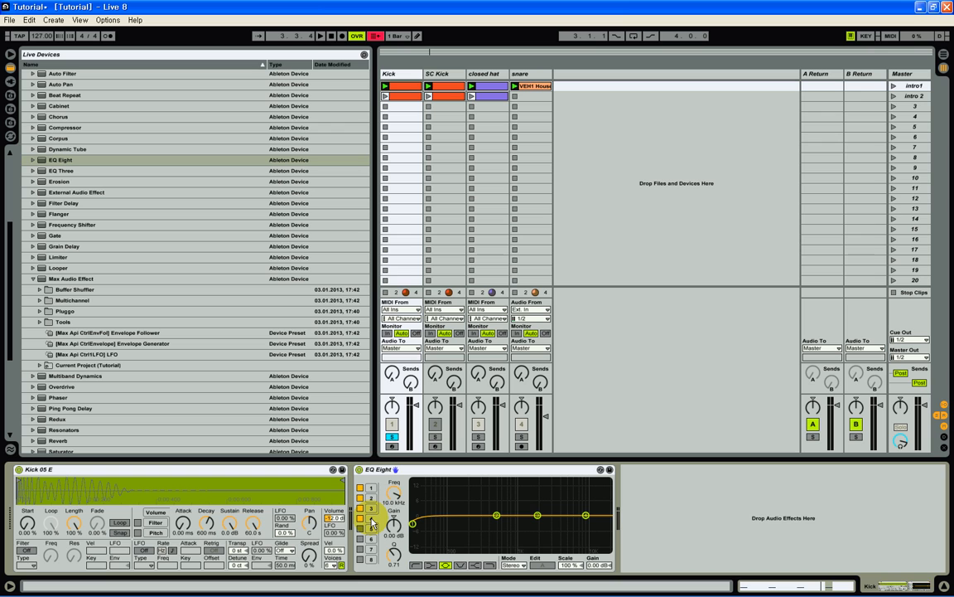
drag(389, 489, 397, 497)
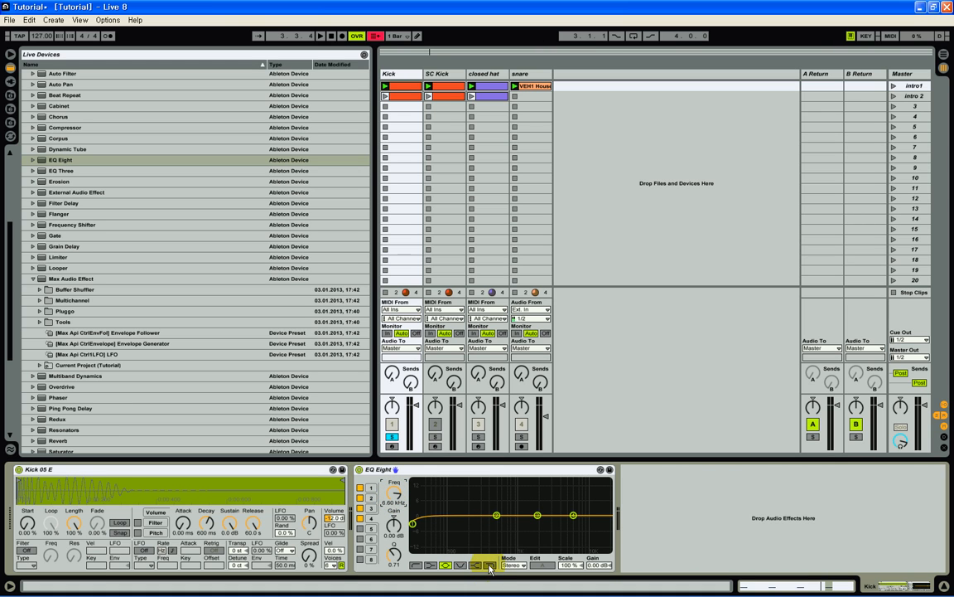
click(490, 566)
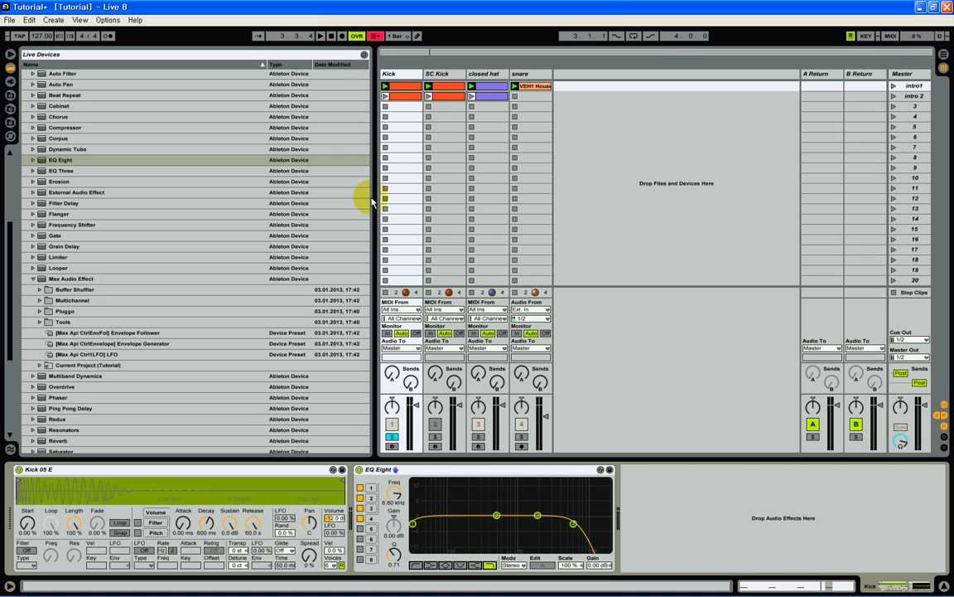
- Start playback, sweep the high-cut frequency of EQ Eight band 4 by ear, and leave it at 1.00 kHz
key(space)
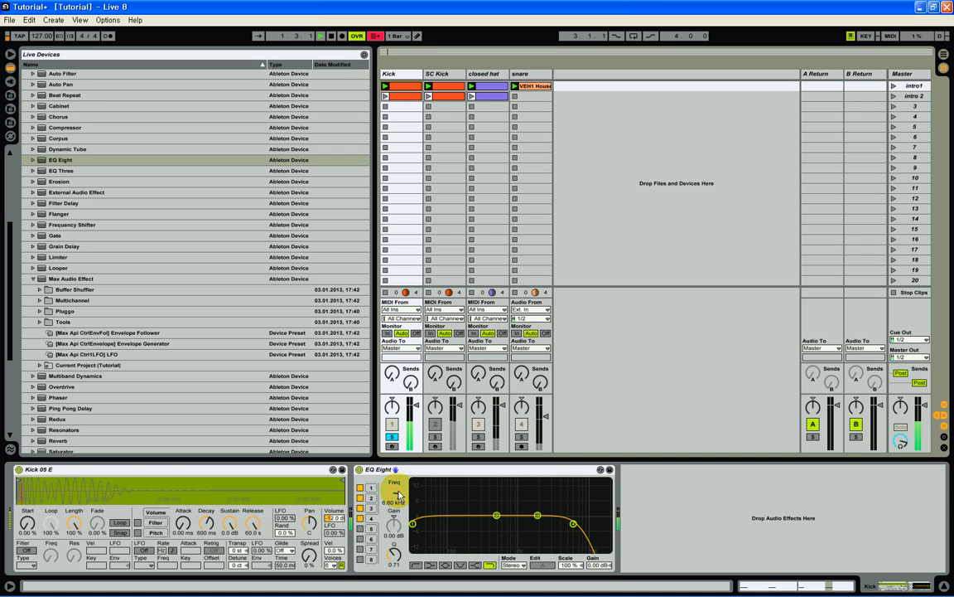
drag(398, 494, 397, 495)
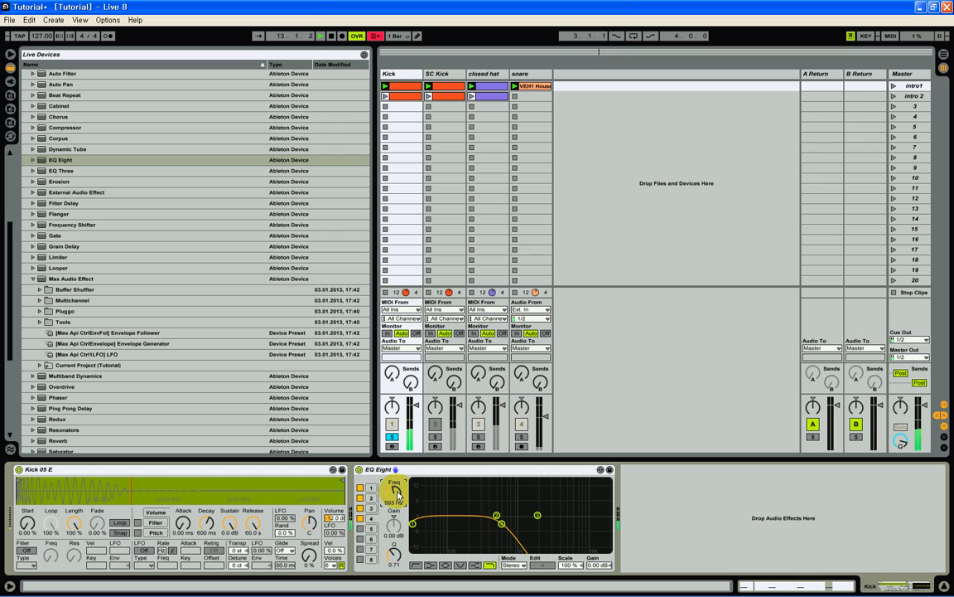
drag(398, 494, 398, 495)
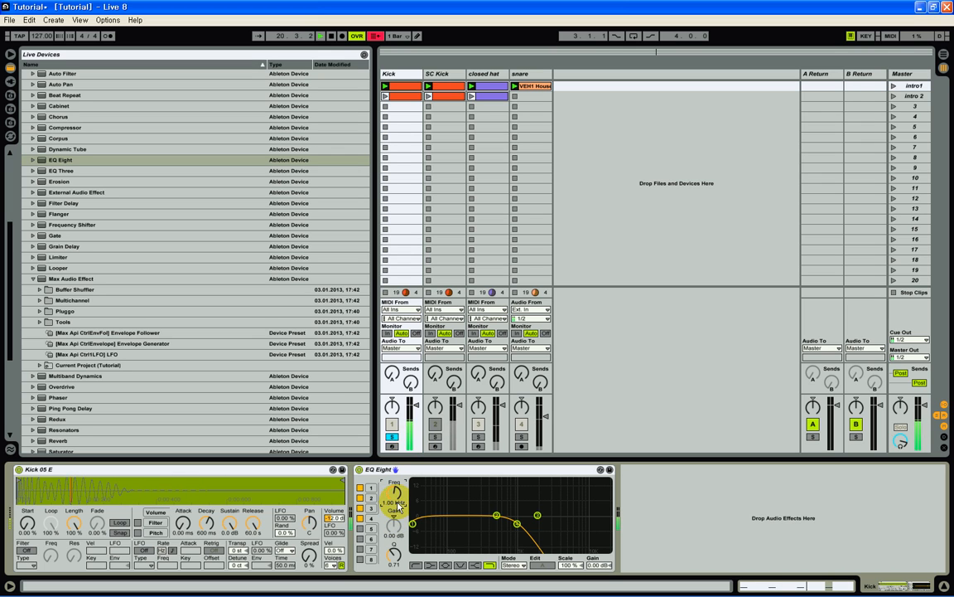
click(396, 491)
drag(396, 490, 396, 490)
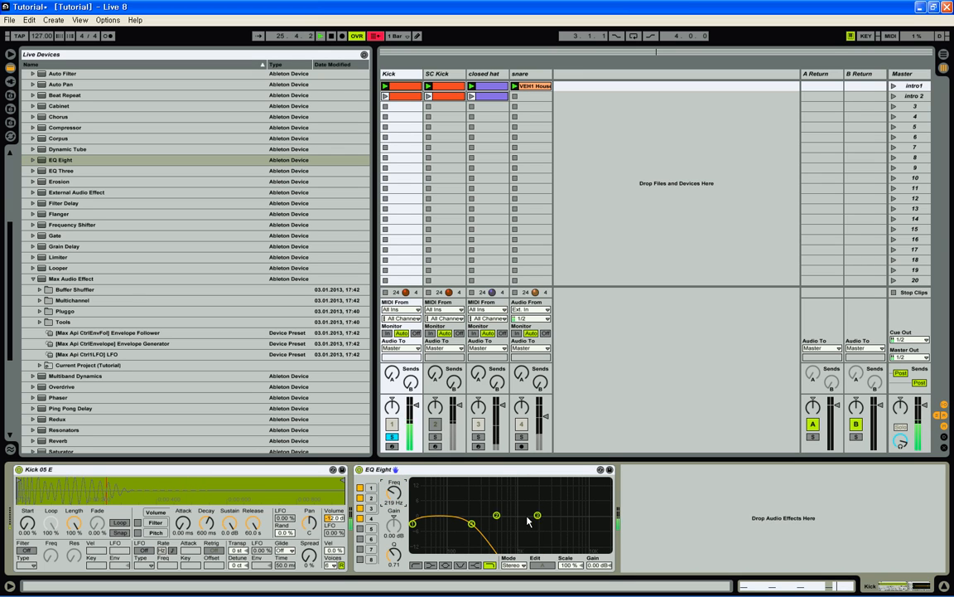
drag(396, 493, 395, 489)
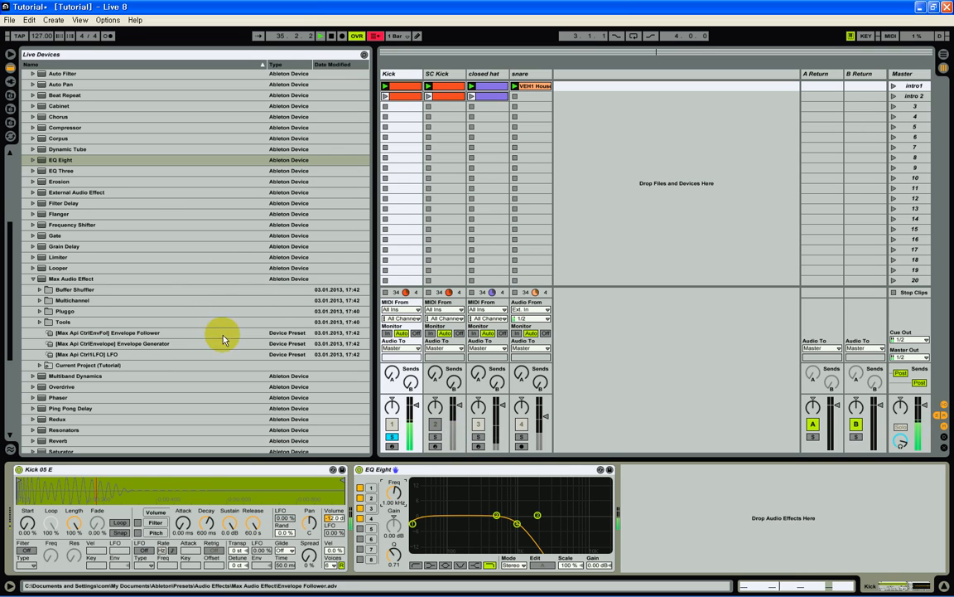
- Add a Compressor after the EQ Eight on the Kick track and set its threshold to 0 dB
click(49, 129)
drag(49, 129, 696, 497)
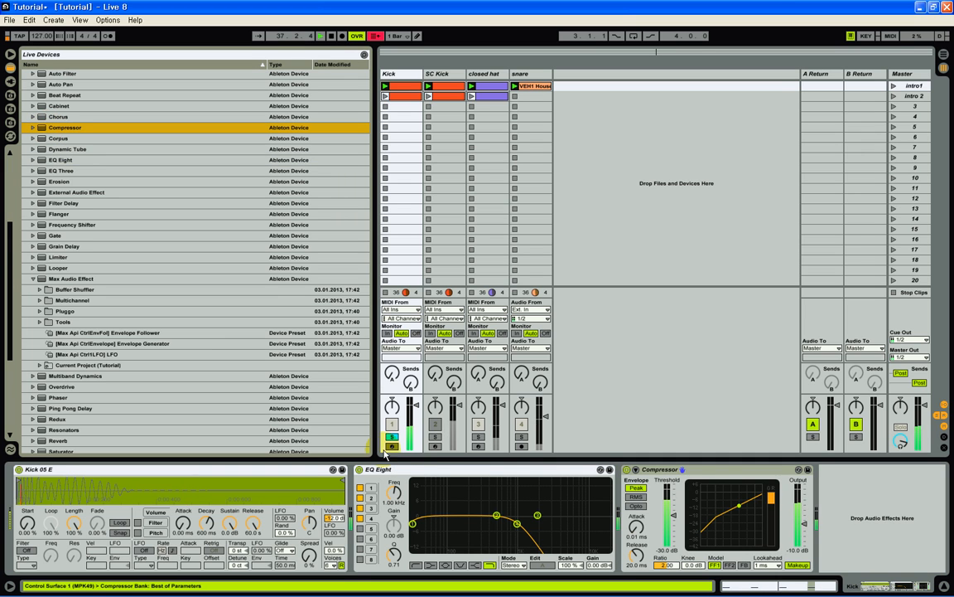
click(673, 519)
mouse_move(674, 516)
mouse_down()
mouse_move(674, 500)
mouse_move(673, 519)
mouse_up()
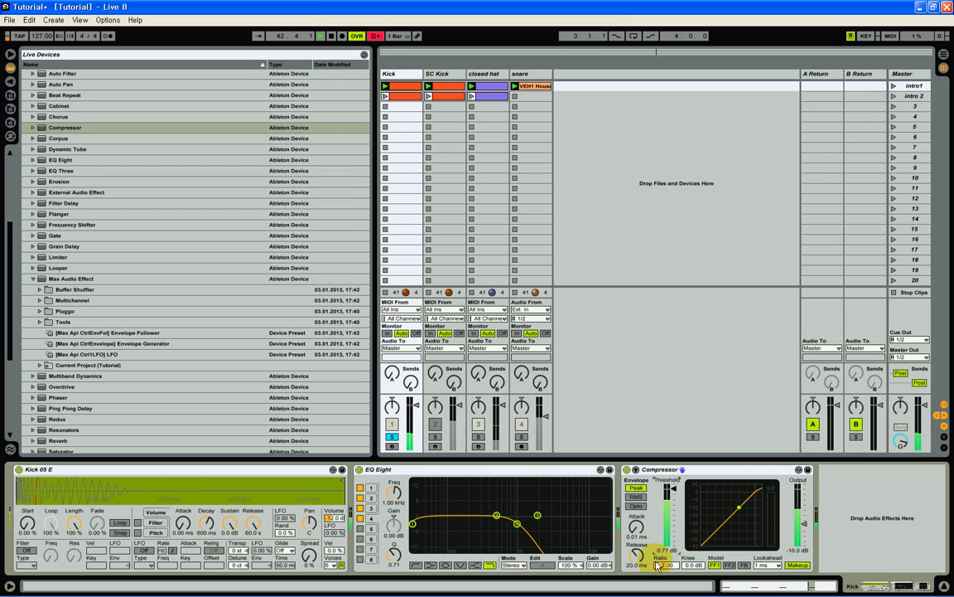
click(661, 551)
text(0)
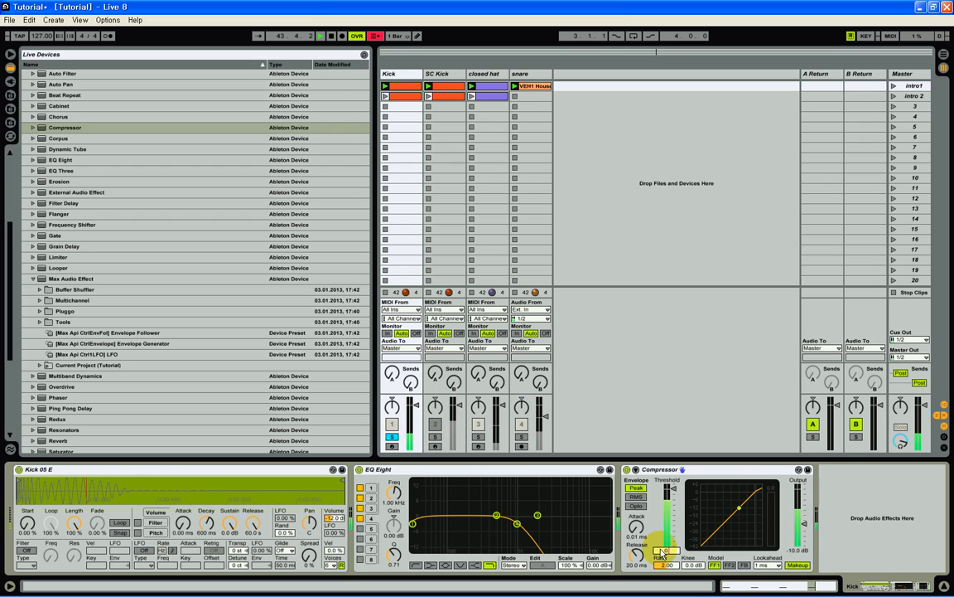
key(Return)
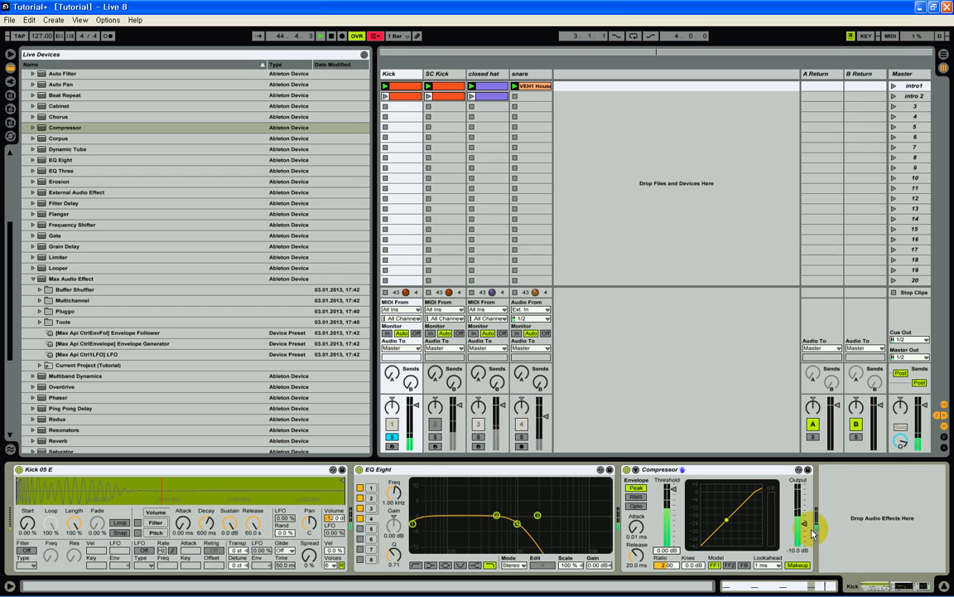
- Set the output level of the Compressor on the Kick track to 0.00 dB
drag(802, 530, 802, 528)
click(799, 551)
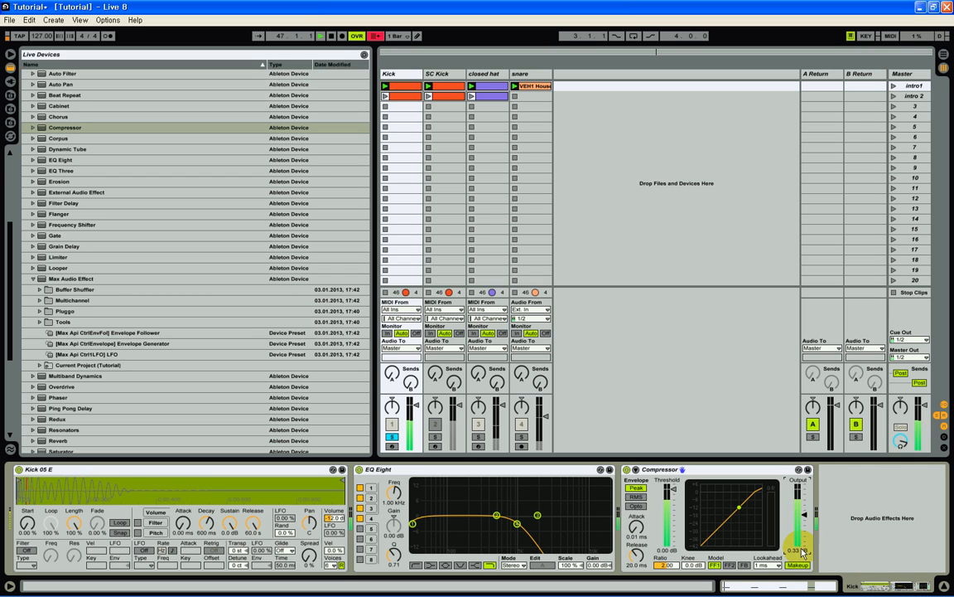
key(Delete)
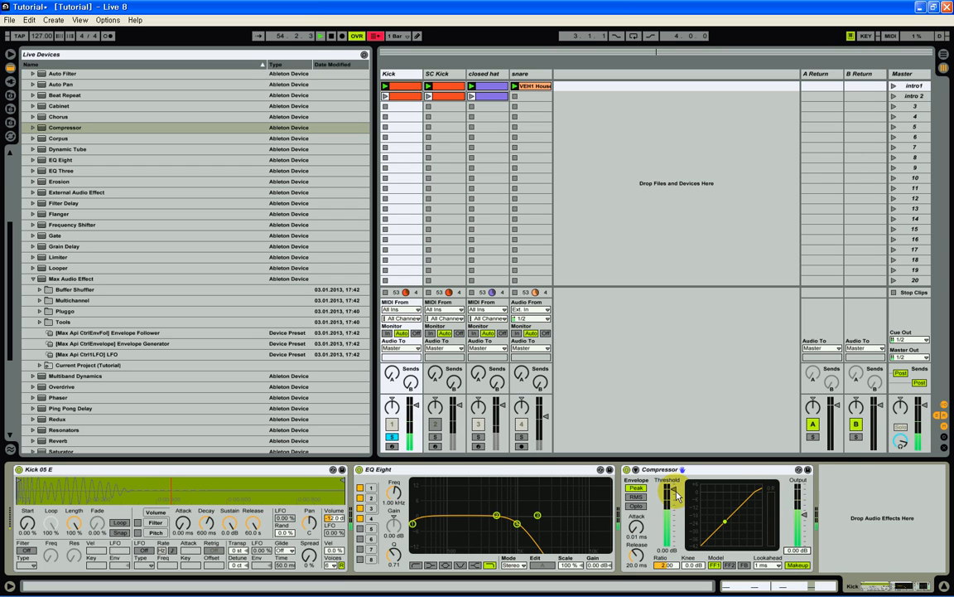
- Try lower threshold levels on the Kick's Compressor by ear and set the threshold to -12.0 dB
drag(676, 495, 672, 495)
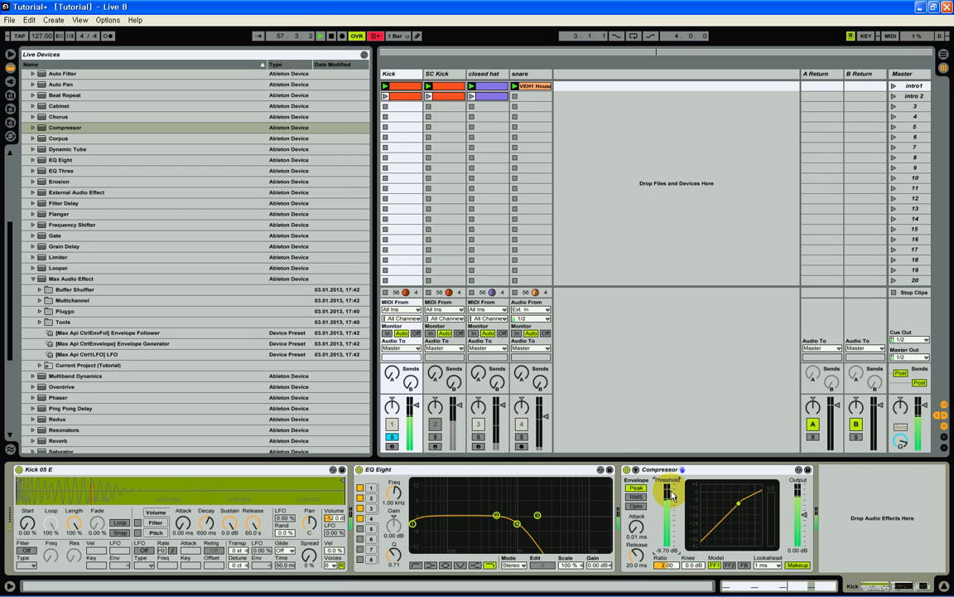
drag(672, 495, 673, 494)
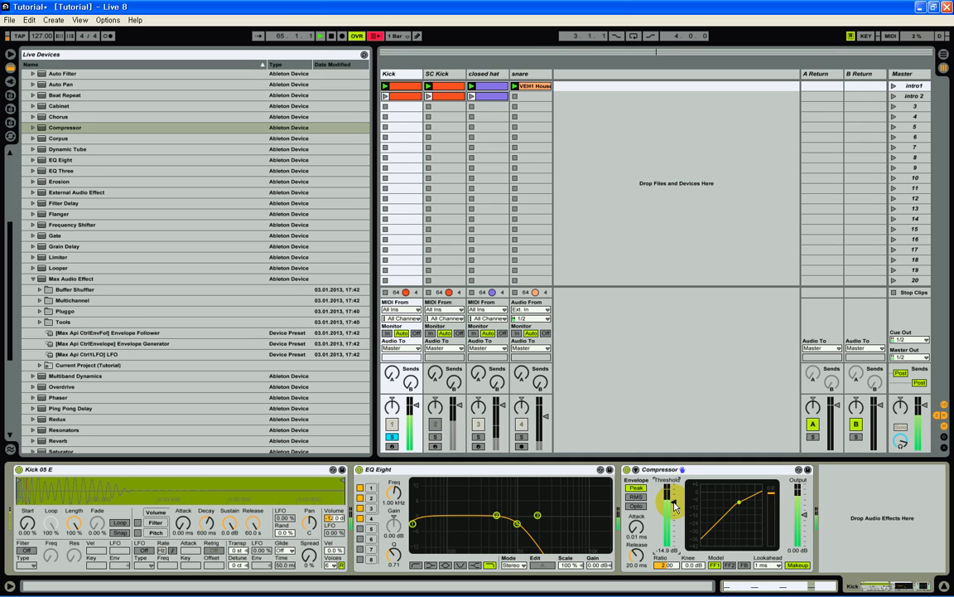
drag(675, 503, 673, 507)
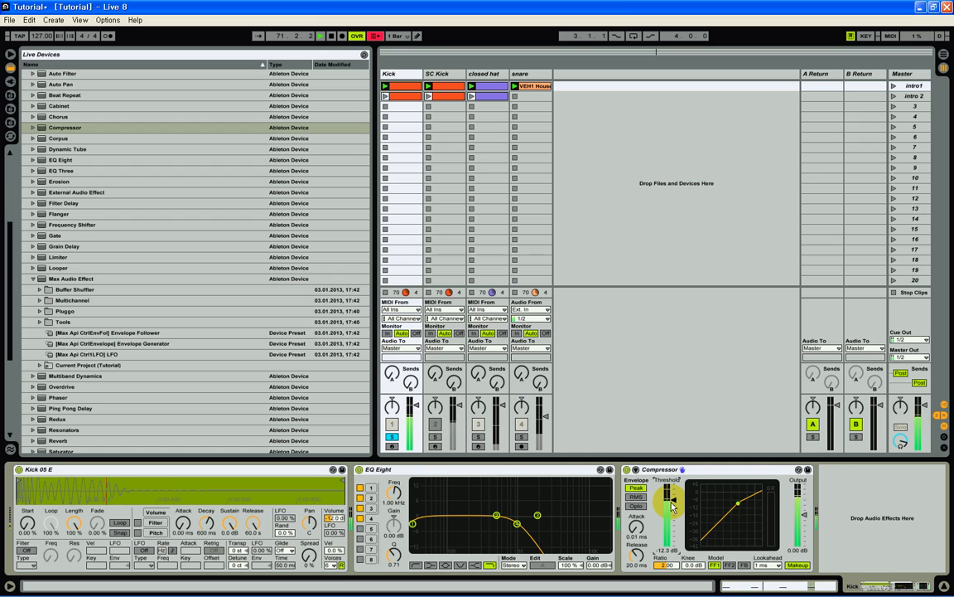
drag(673, 506, 674, 504)
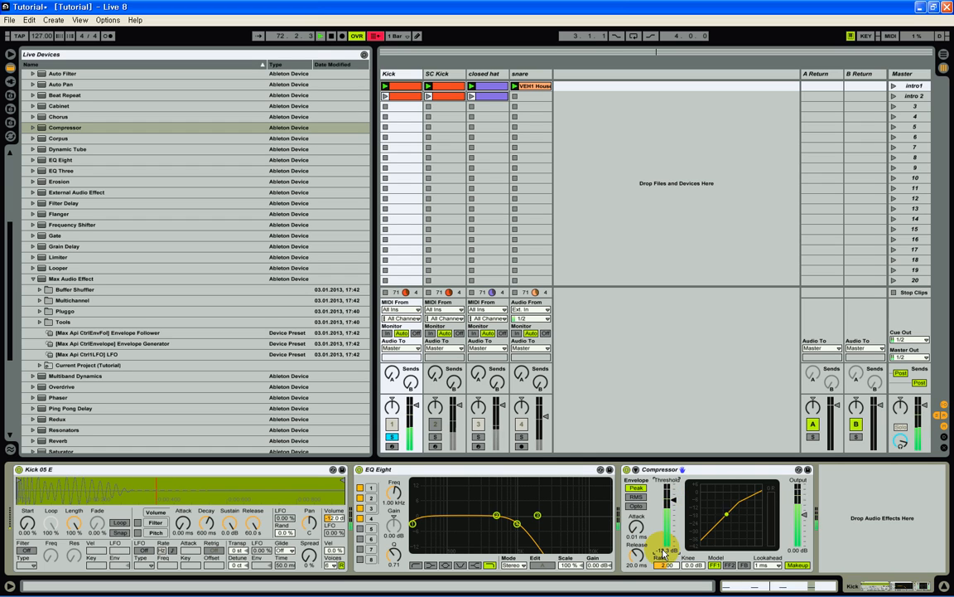
text(-)
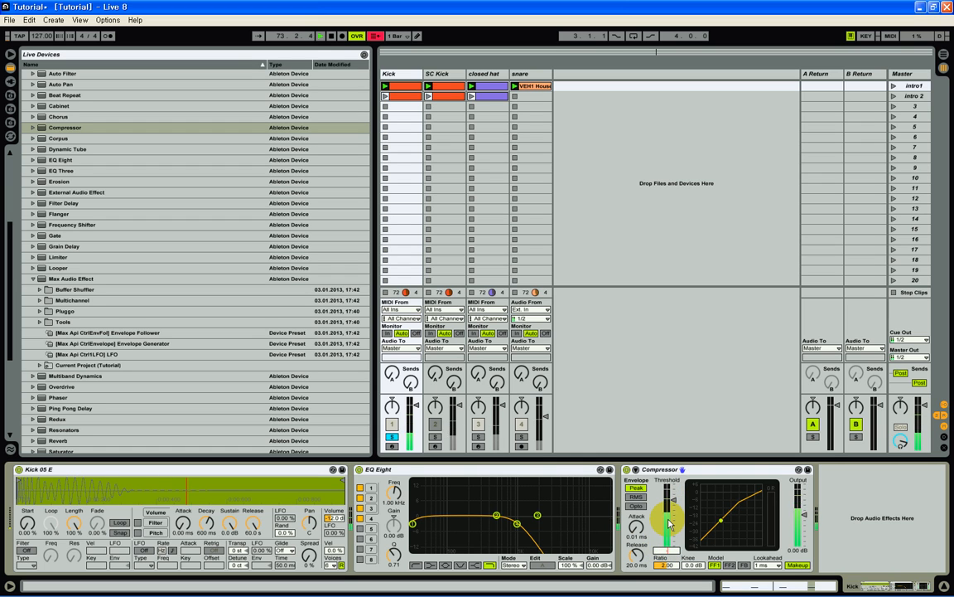
text(12.0 dB)
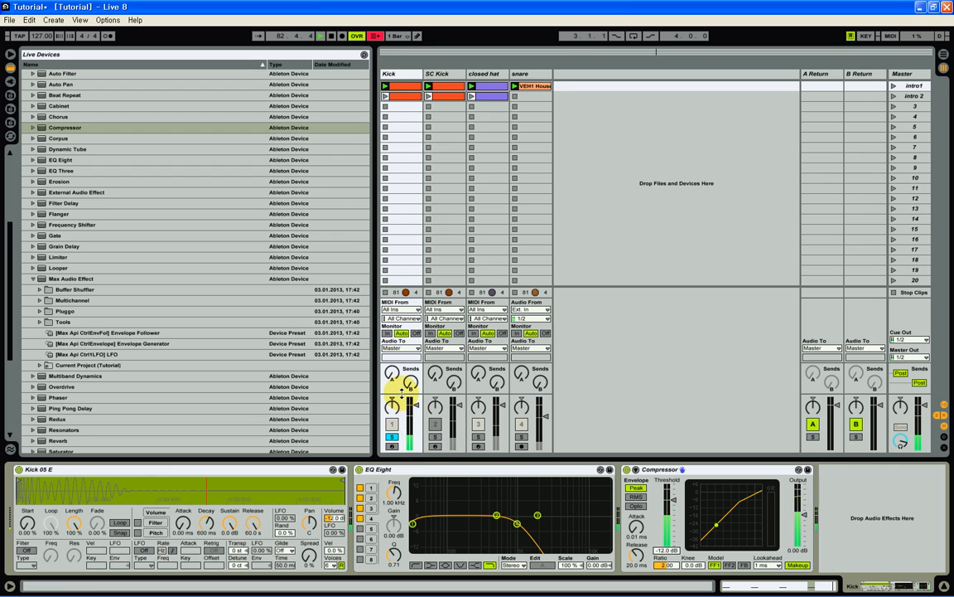
- Enlarge the mixer and widen the Kick track to show its dB scale, lower the Kick volume to -5.0 dB, and stop playback
drag(399, 394, 403, 358)
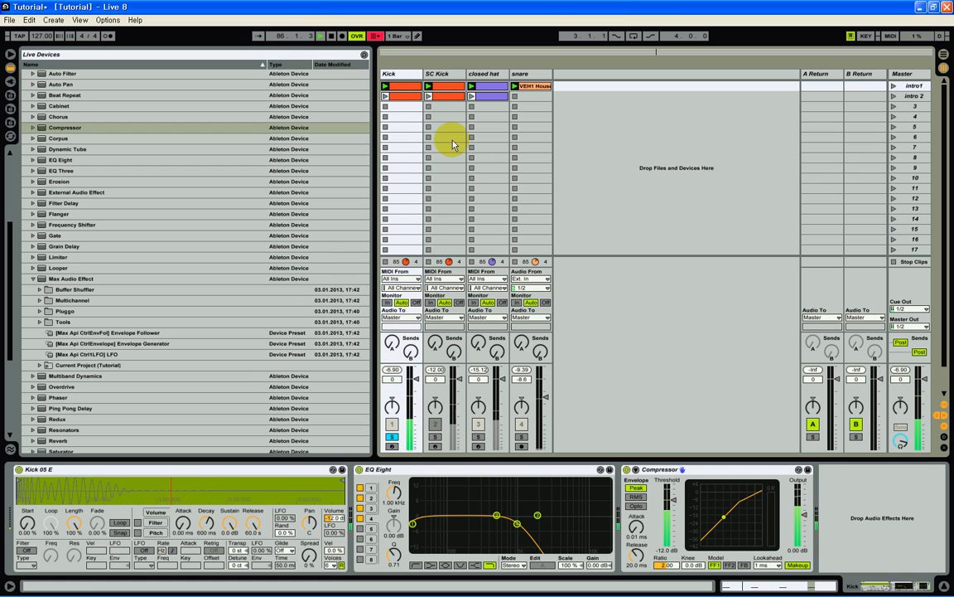
drag(422, 73, 433, 74)
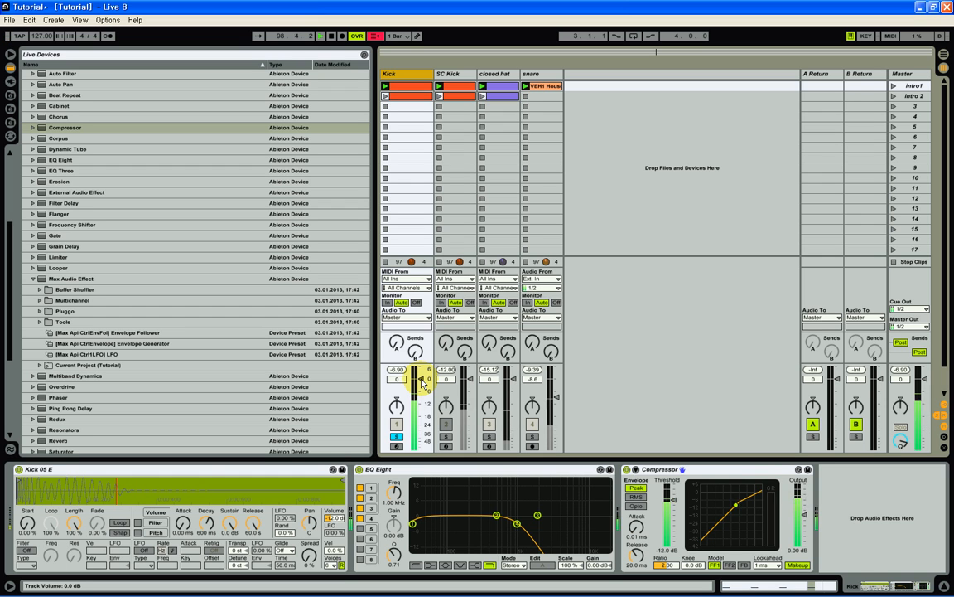
drag(422, 382, 420, 384)
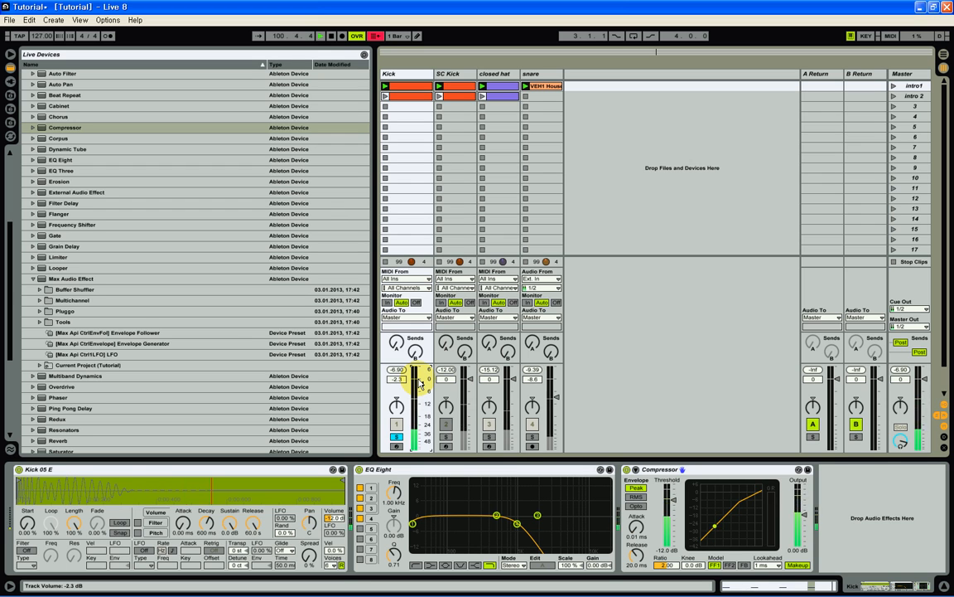
drag(420, 384, 420, 386)
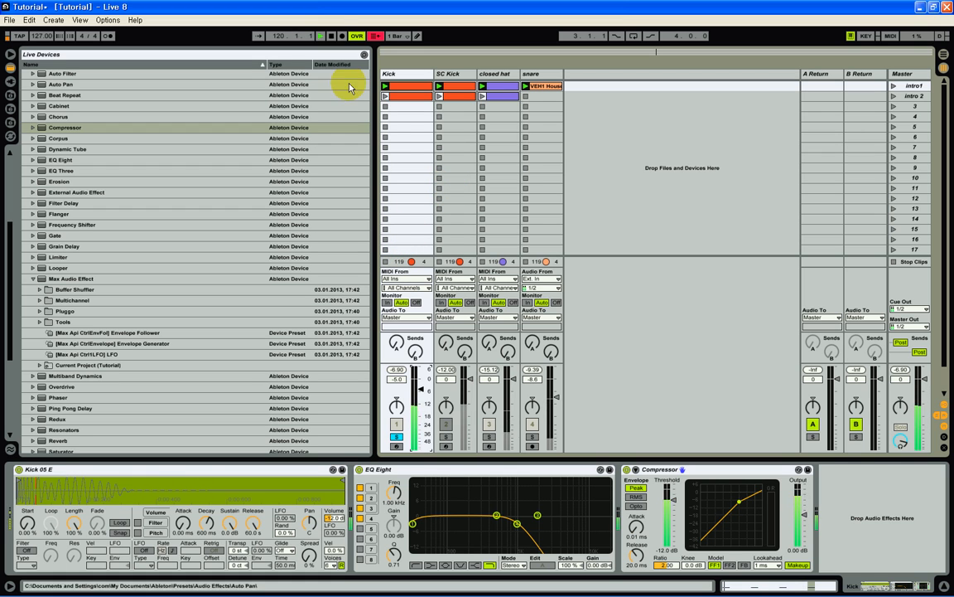
click(333, 38)
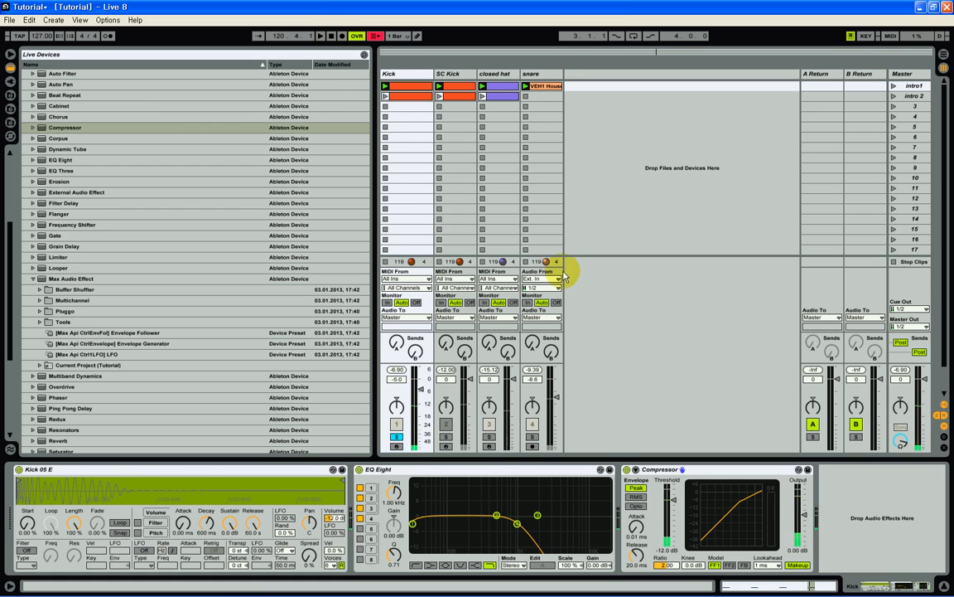
- Move the snare track between SC Kick and closed hat and audition it soloed
click(532, 76)
drag(531, 76, 483, 76)
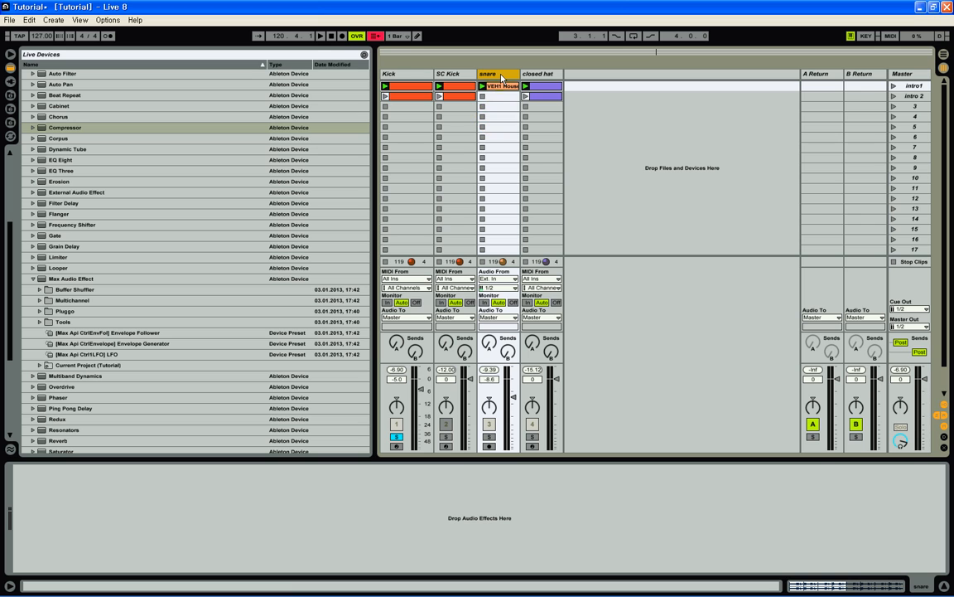
click(489, 437)
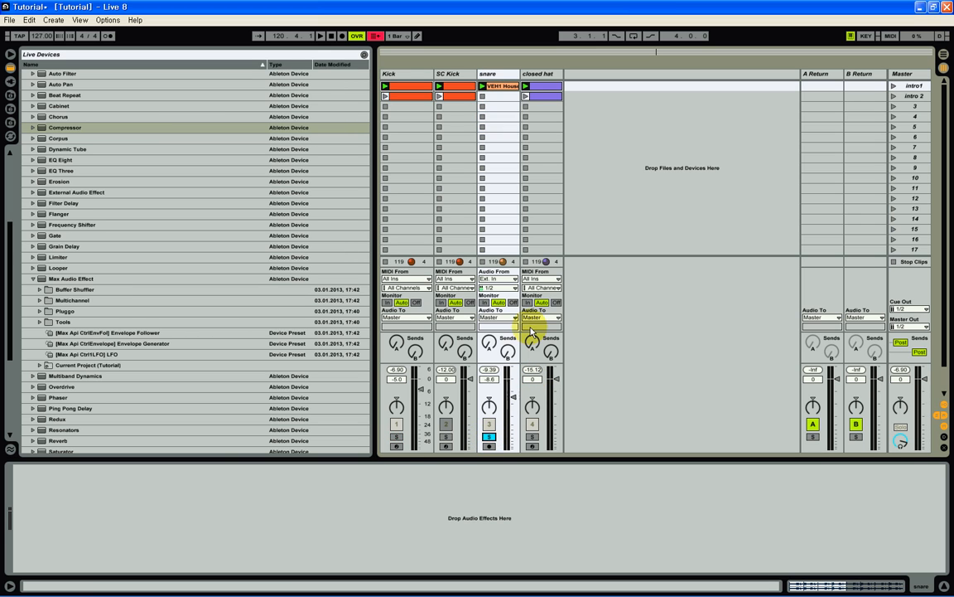
click(483, 86)
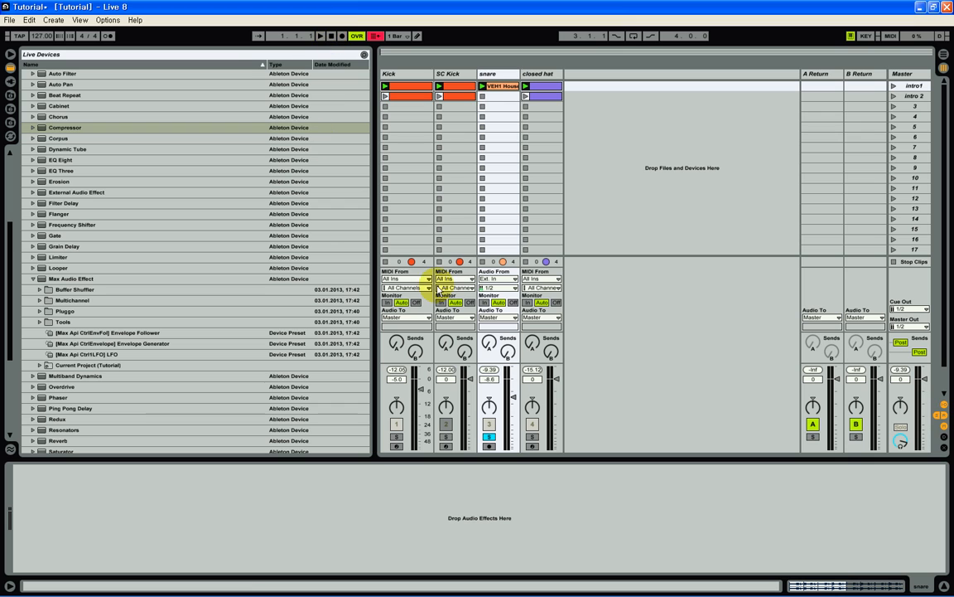
- Add an EQ Eight to the snare track and make its band 1 a low-cut filter
click(500, 76)
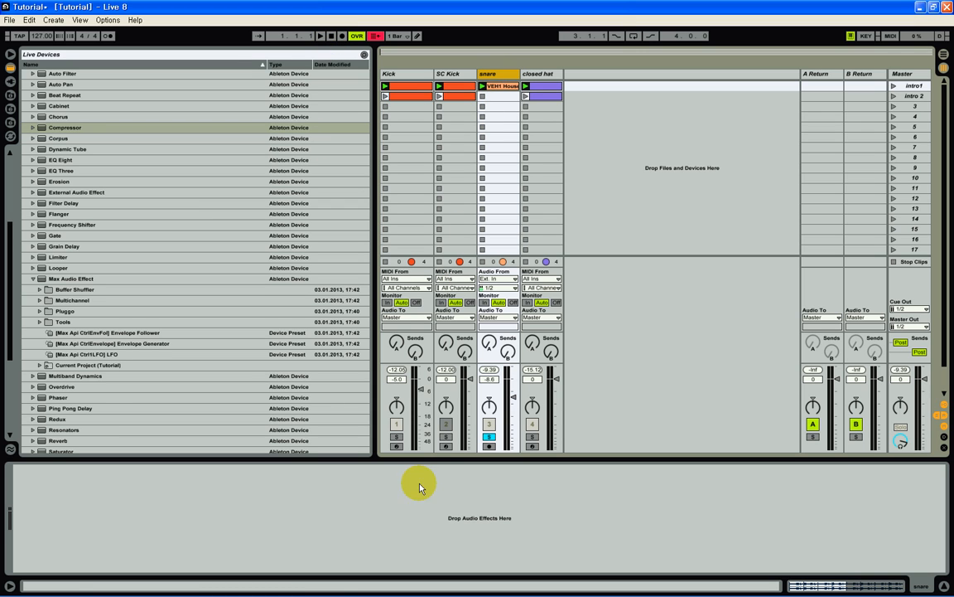
double_click(52, 162)
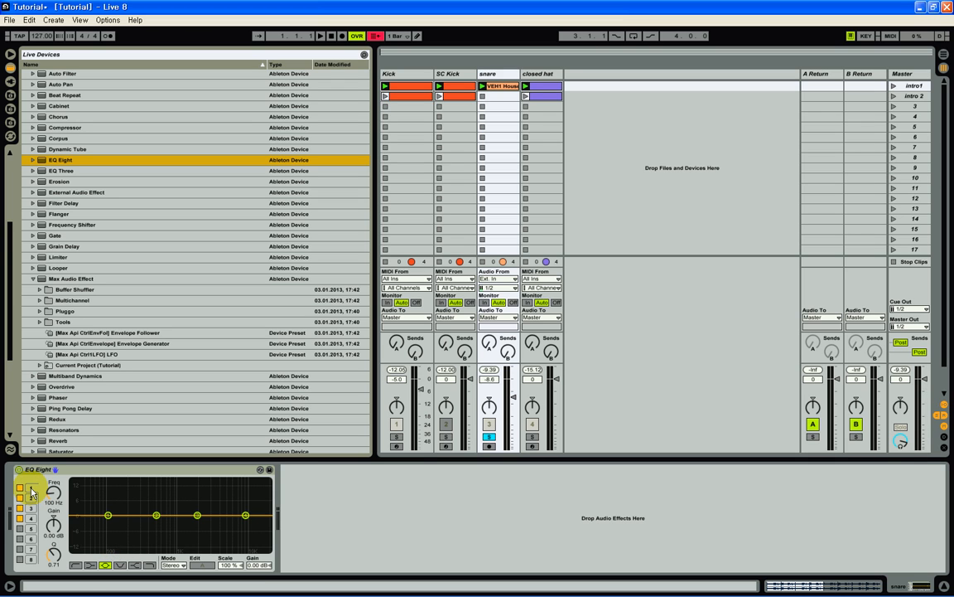
click(33, 492)
click(75, 565)
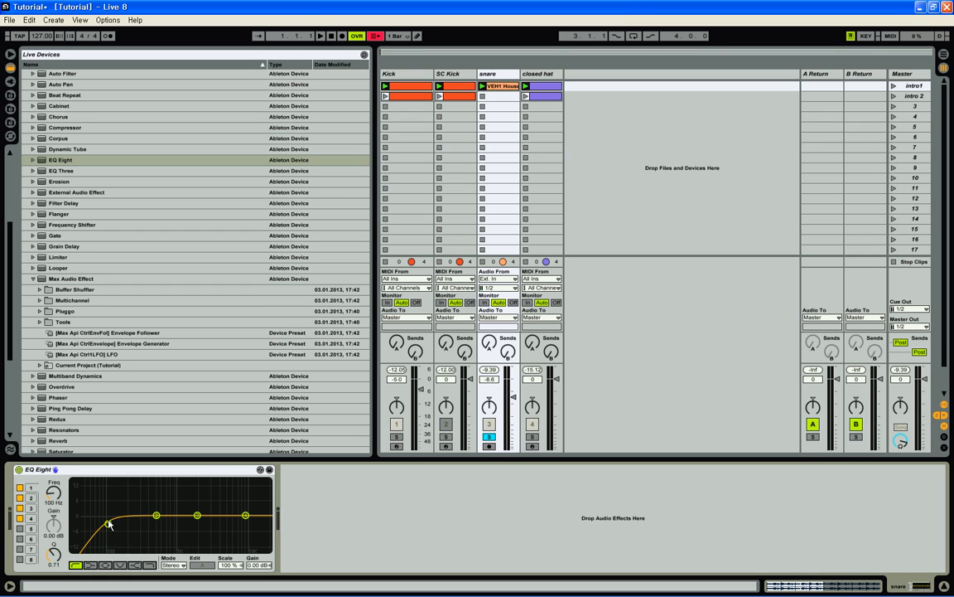
- Make band 4 of the snare's EQ Eight a high-cut filter and raise its frequency to about 18.8 kHz
click(246, 516)
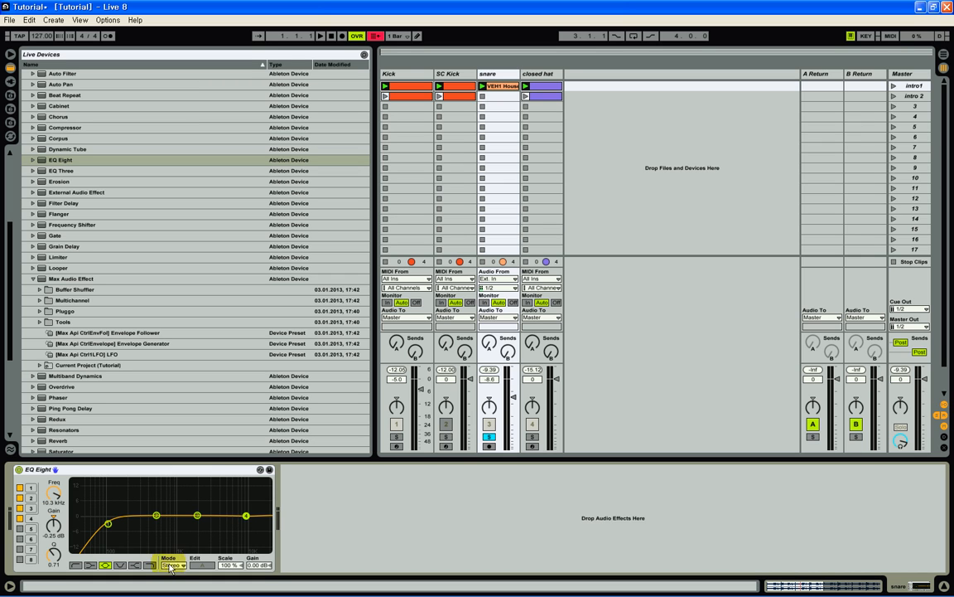
click(150, 566)
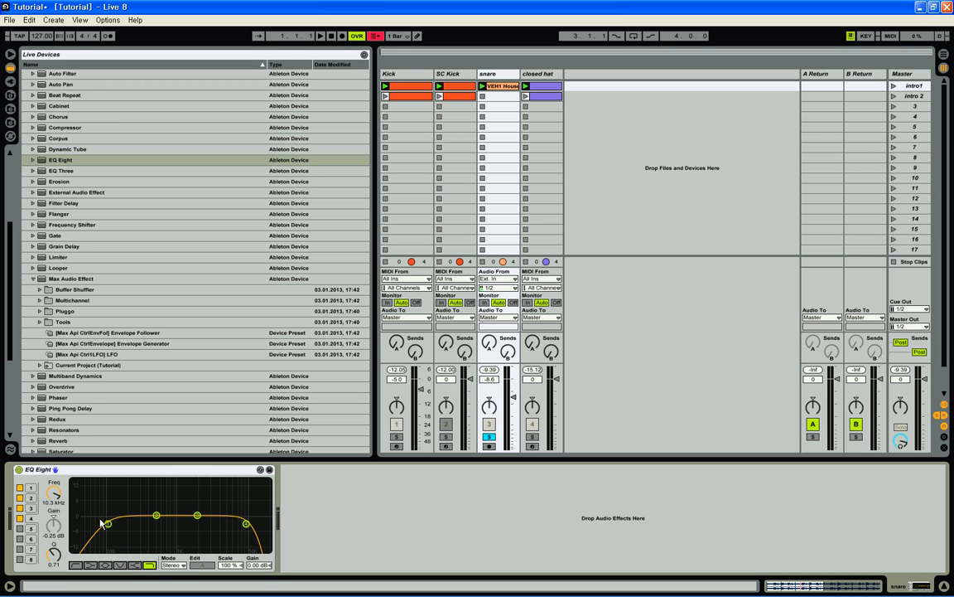
scroll(56, 496, up, 3)
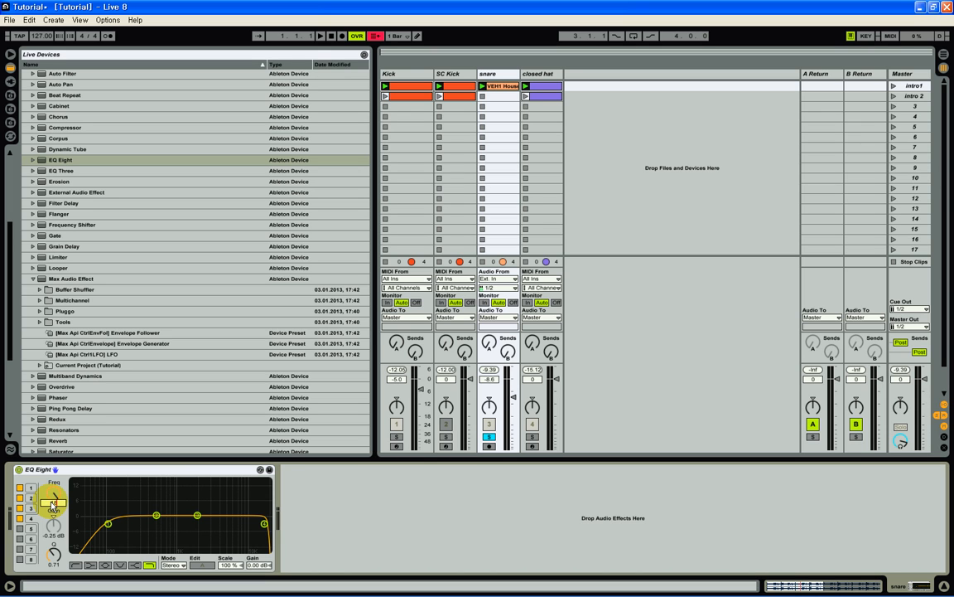
text(300)
key(Return)
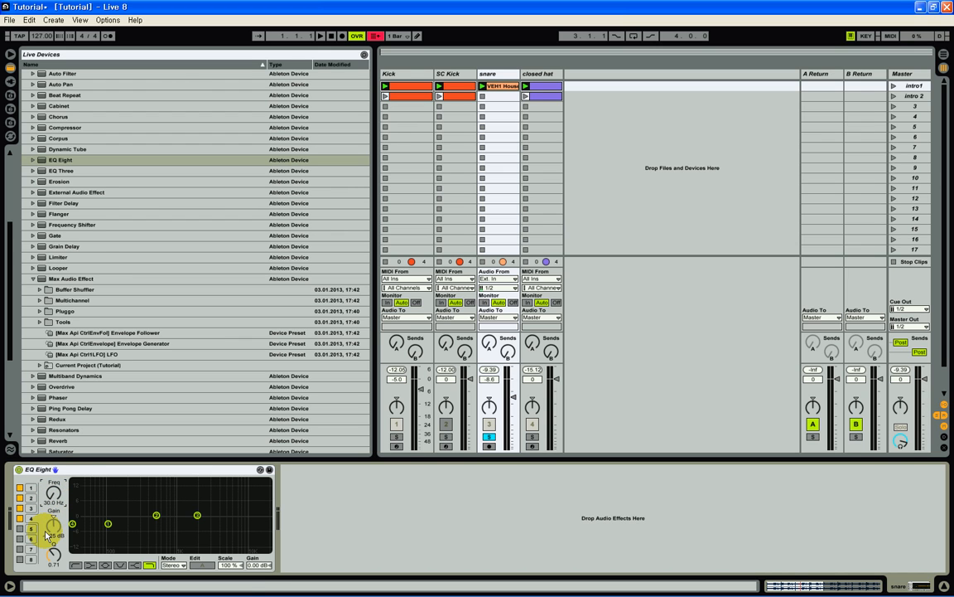
click(27, 23)
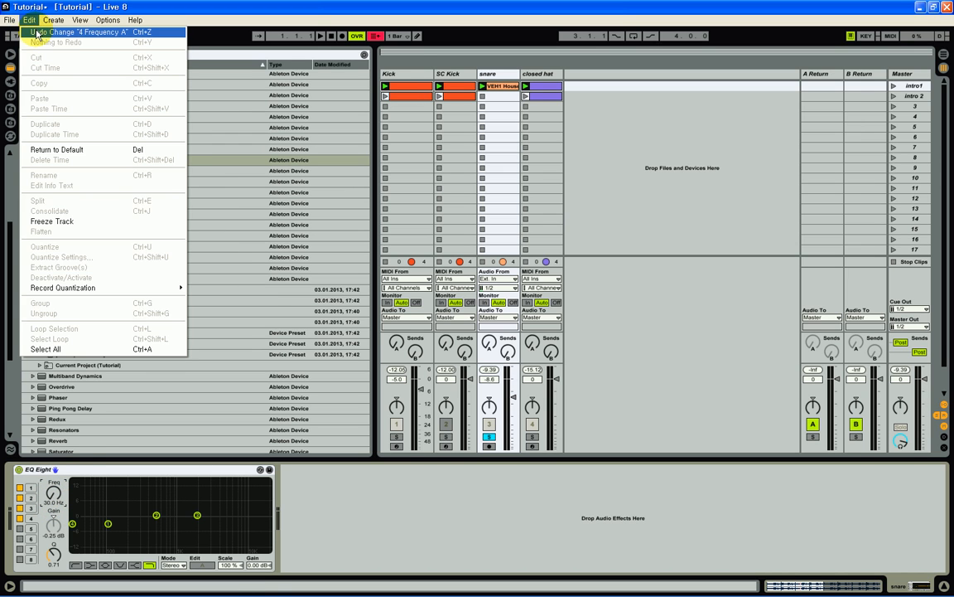
click(36, 31)
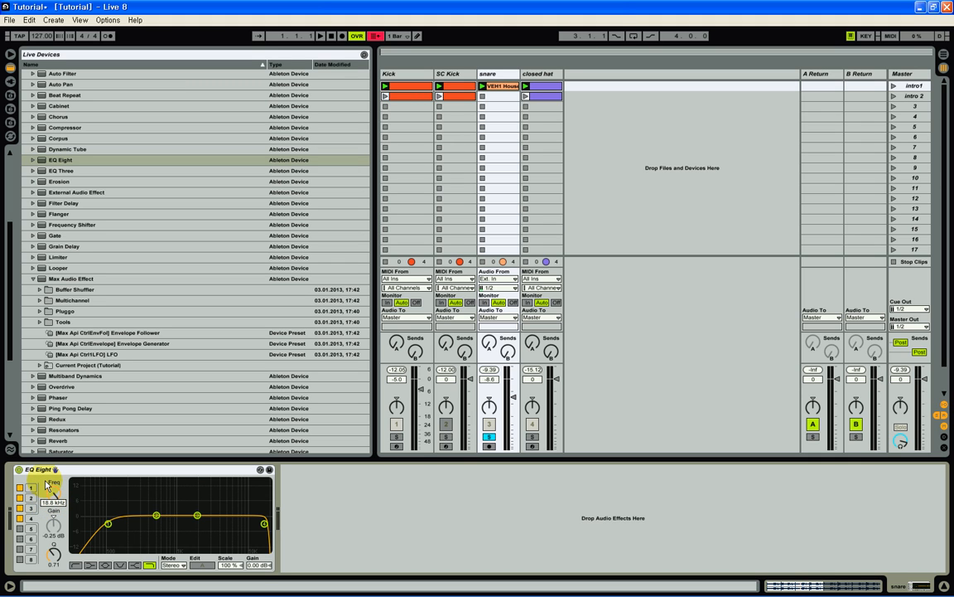
- Set the high-cut frequency of band 4 in the snare's EQ Eight to 18.0 kHz, undoing any wrongly entered value
text(18.6)
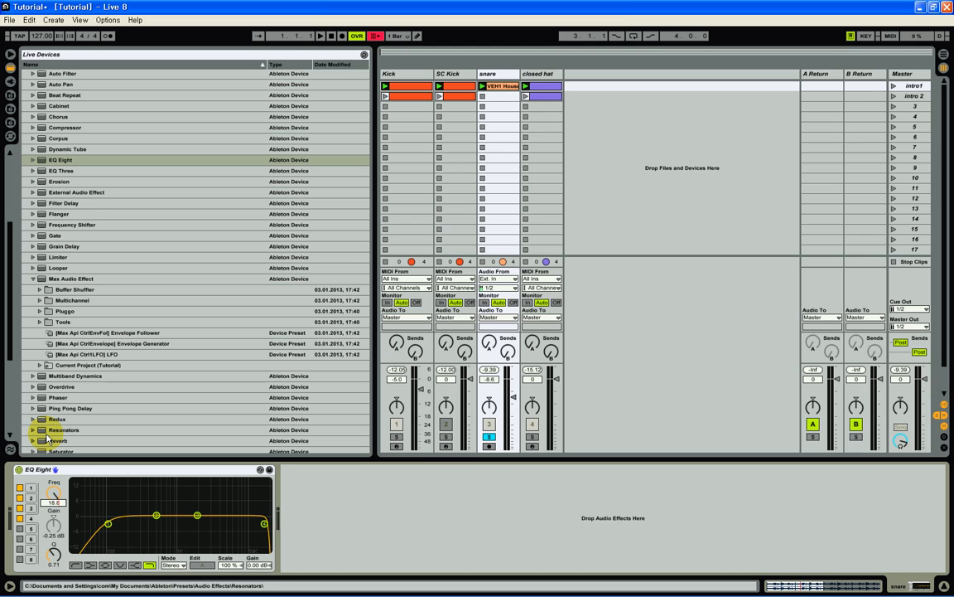
key(Return)
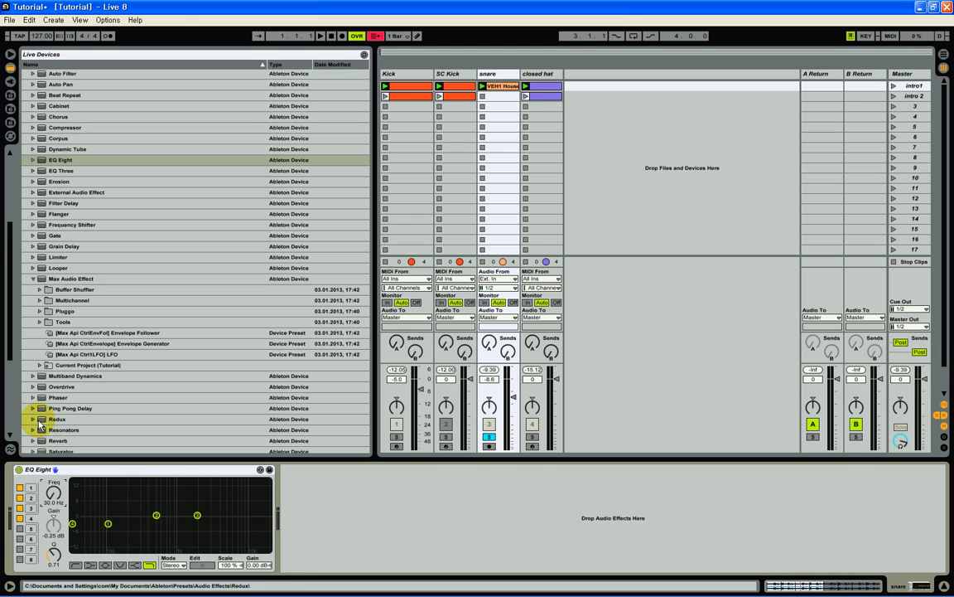
click(29, 21)
click(33, 32)
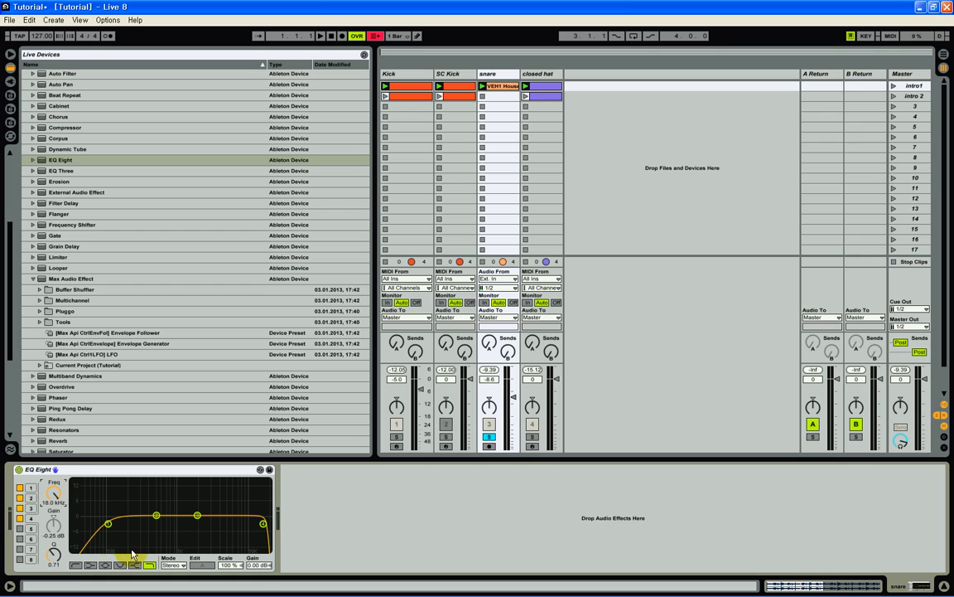
- Play the snare clip, sweep the low-cut frequency of EQ Eight band 1 by ear, and leave it at 401 Hz
click(483, 86)
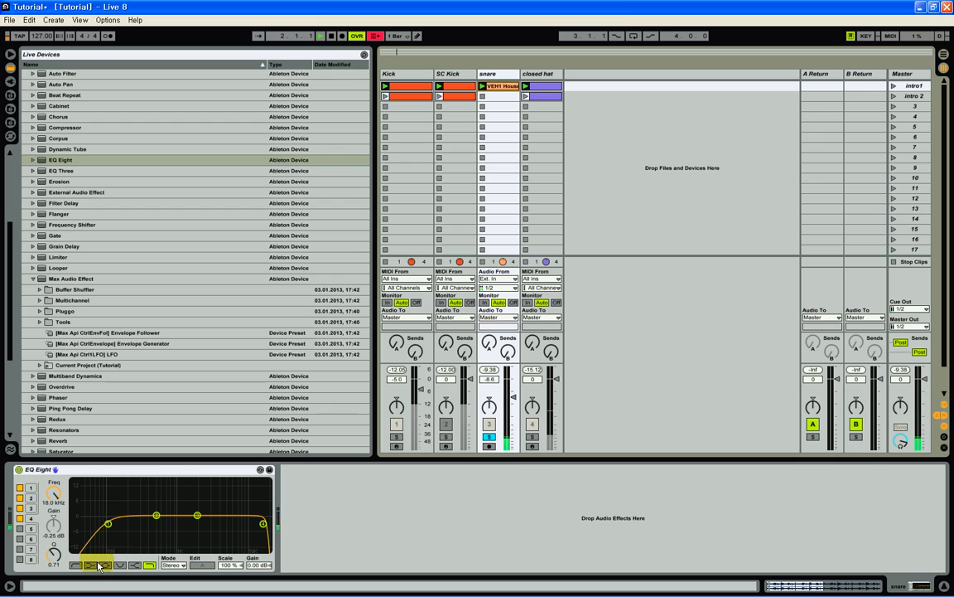
click(29, 487)
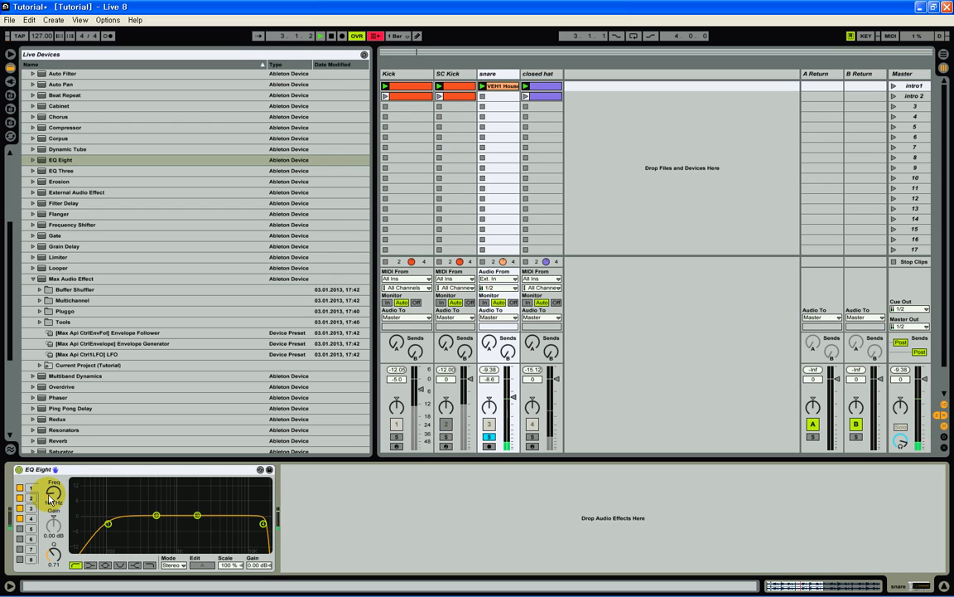
drag(49, 498, 49, 499)
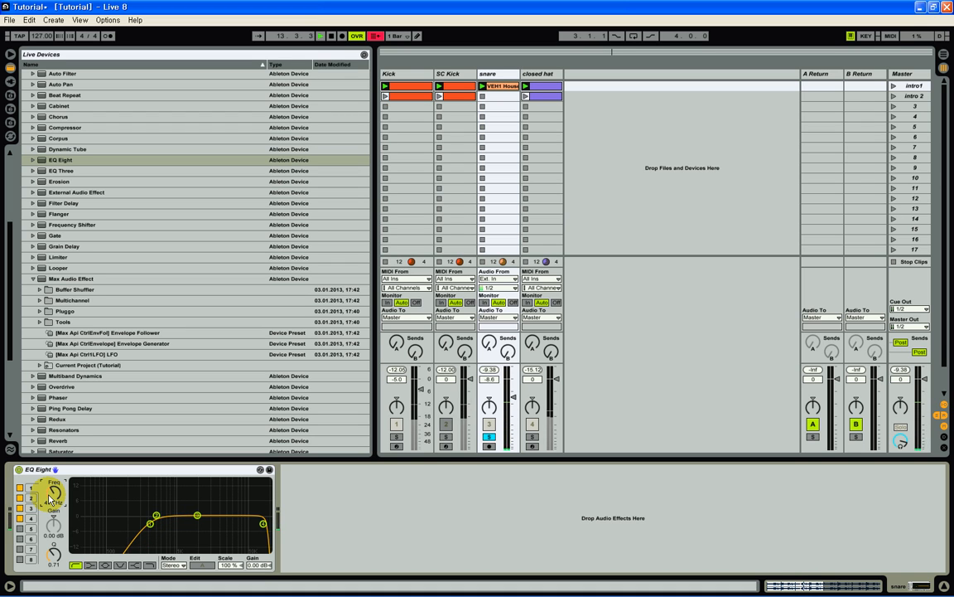
drag(49, 499, 49, 499)
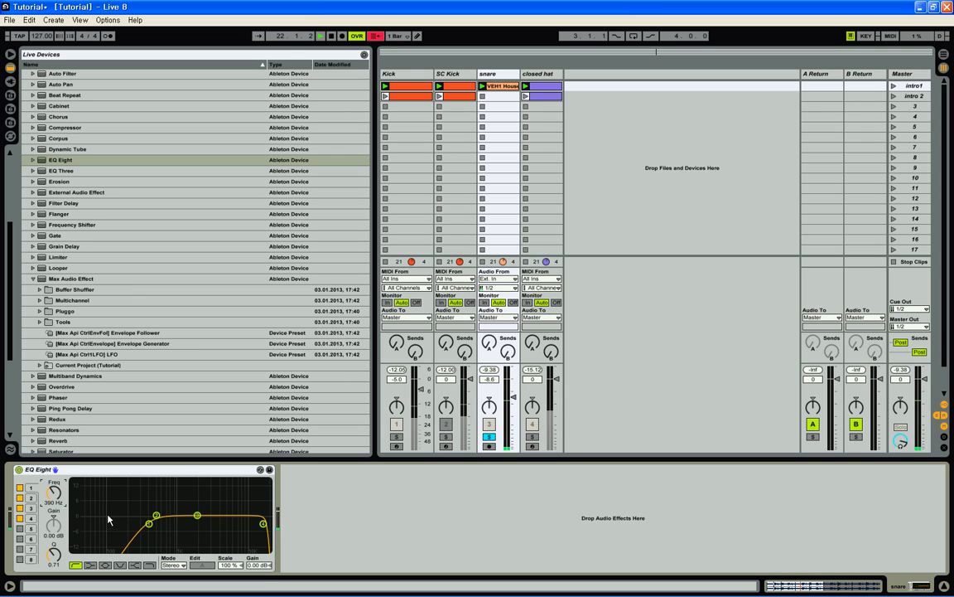
drag(51, 505, 52, 508)
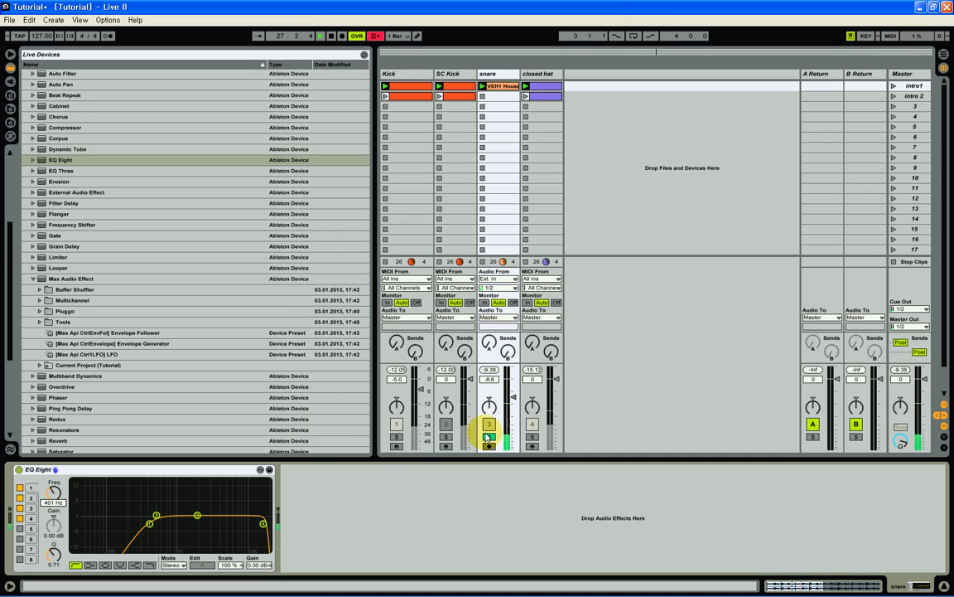
- Mute the closed hat track and unsolo the snare to hear it together with the kick
click(532, 423)
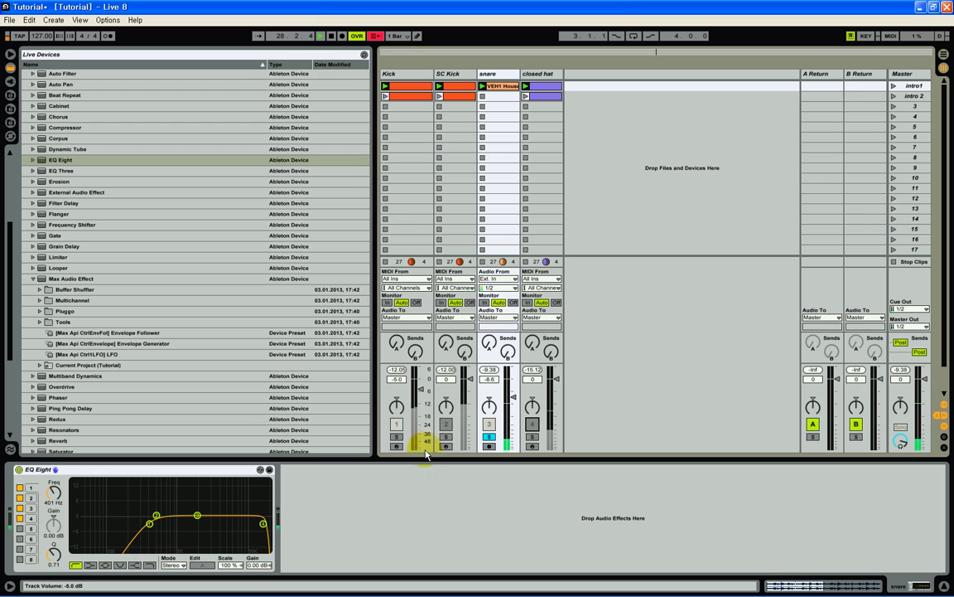
click(491, 436)
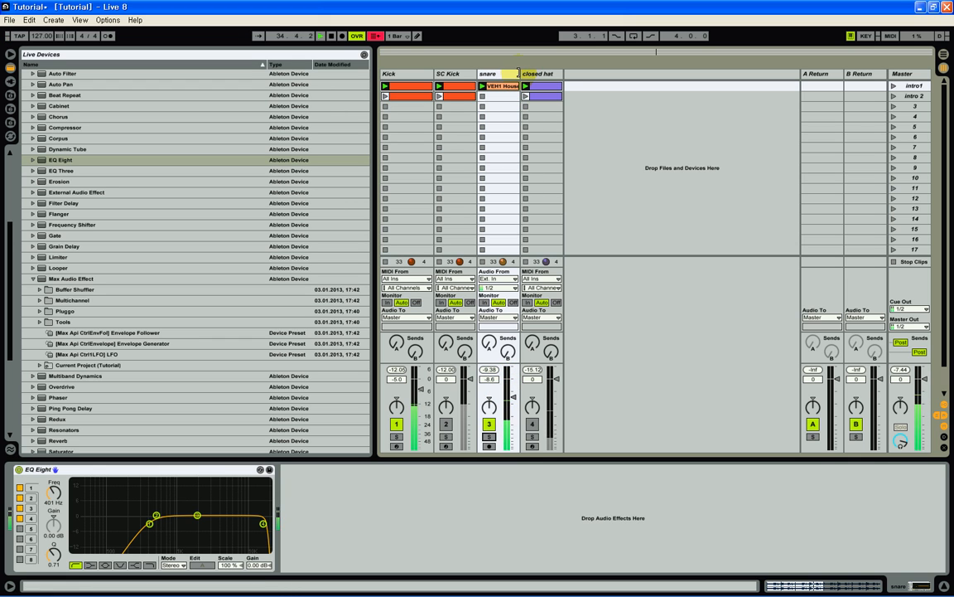
- Widen the SC Kick, snare and closed hat track columns, and lower the snare's track volume to -11.9 dB by ear during playback
drag(518, 73, 585, 73)
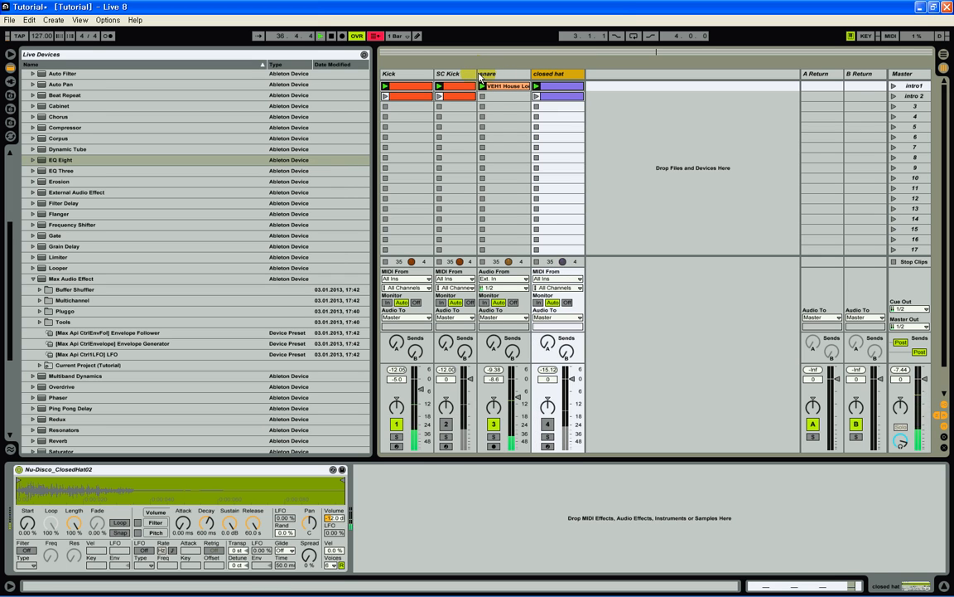
drag(478, 73, 488, 74)
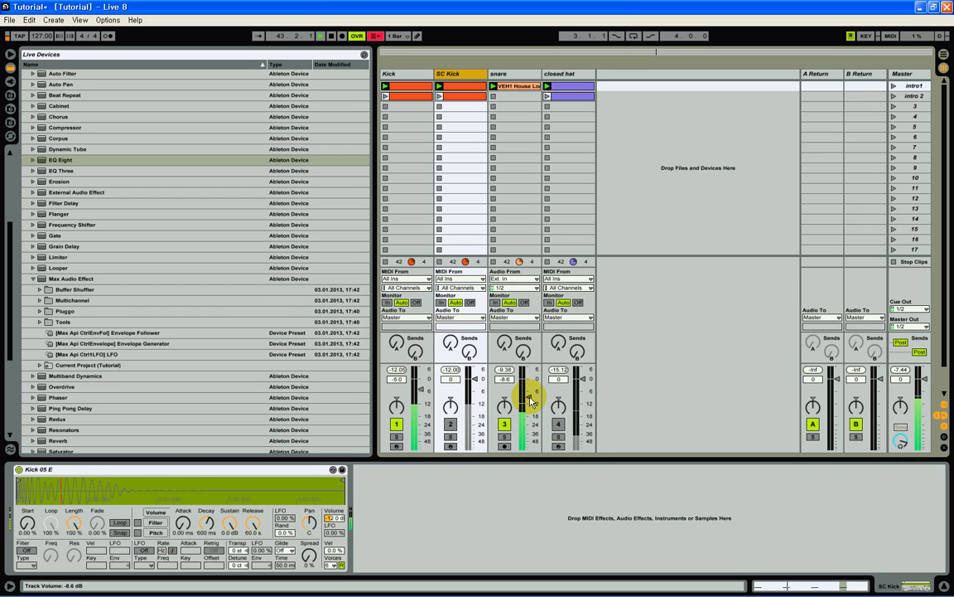
drag(529, 398, 528, 401)
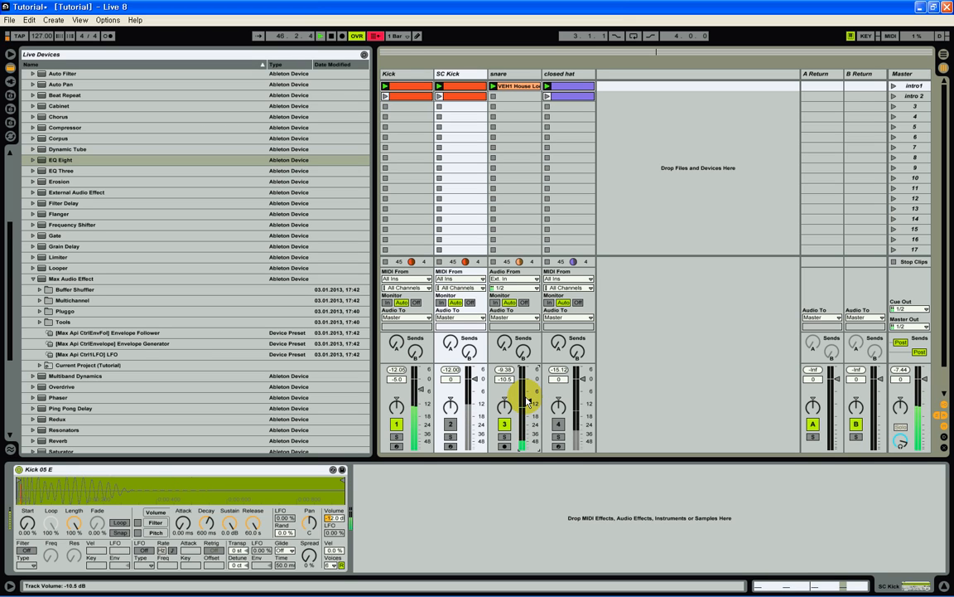
drag(528, 400, 528, 402)
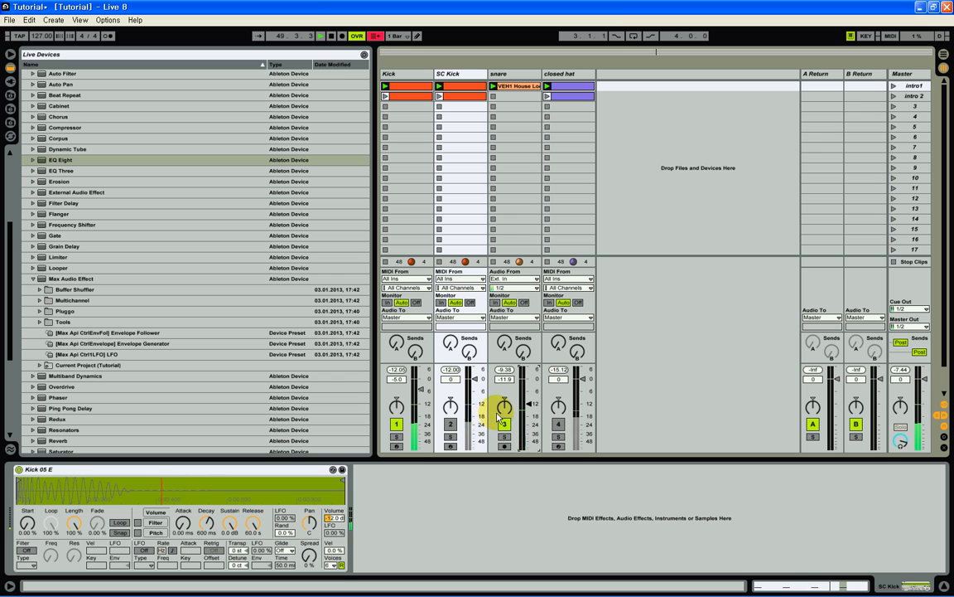
click(331, 36)
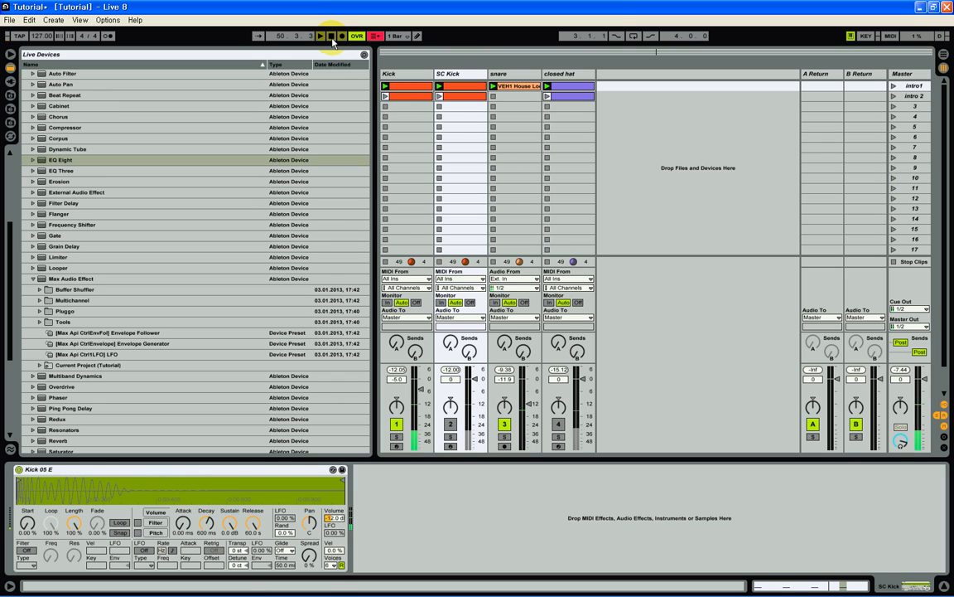
- Add the Drums-Snare Compressor preset from the Compressor presets to the snare track
click(518, 76)
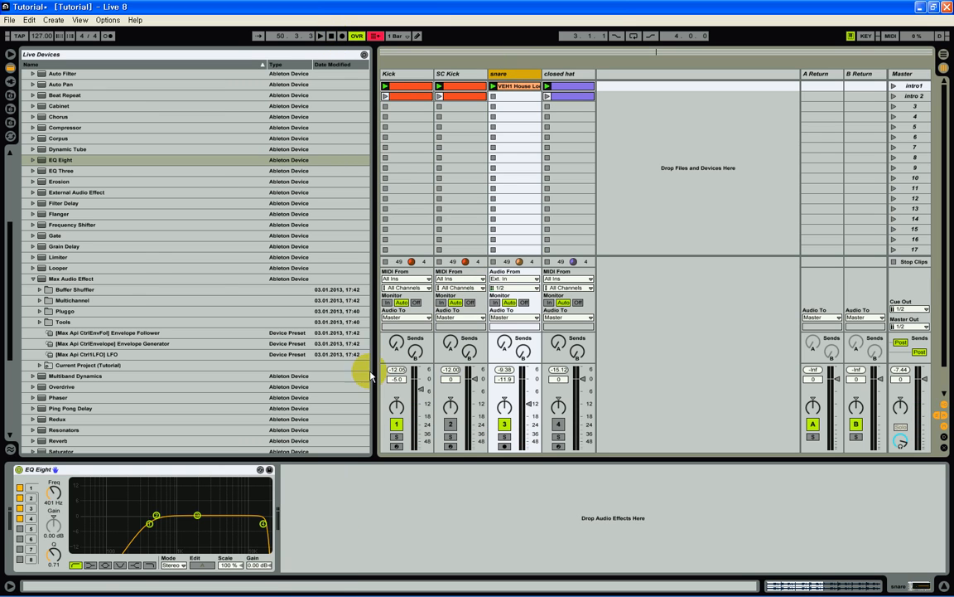
scroll(68, 182, up, 1)
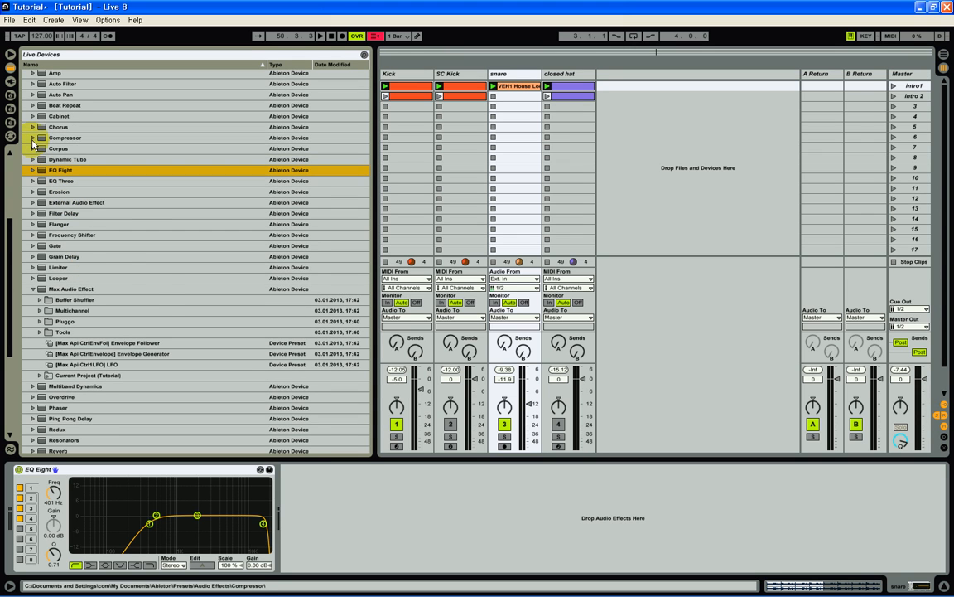
click(35, 139)
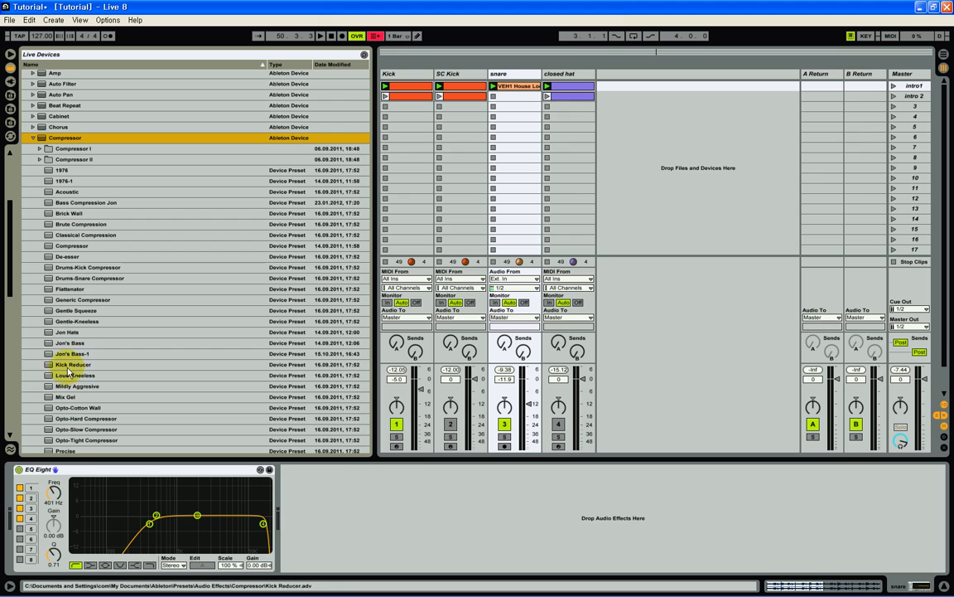
scroll(130, 280, down, 1)
scroll(145, 332, down, 3)
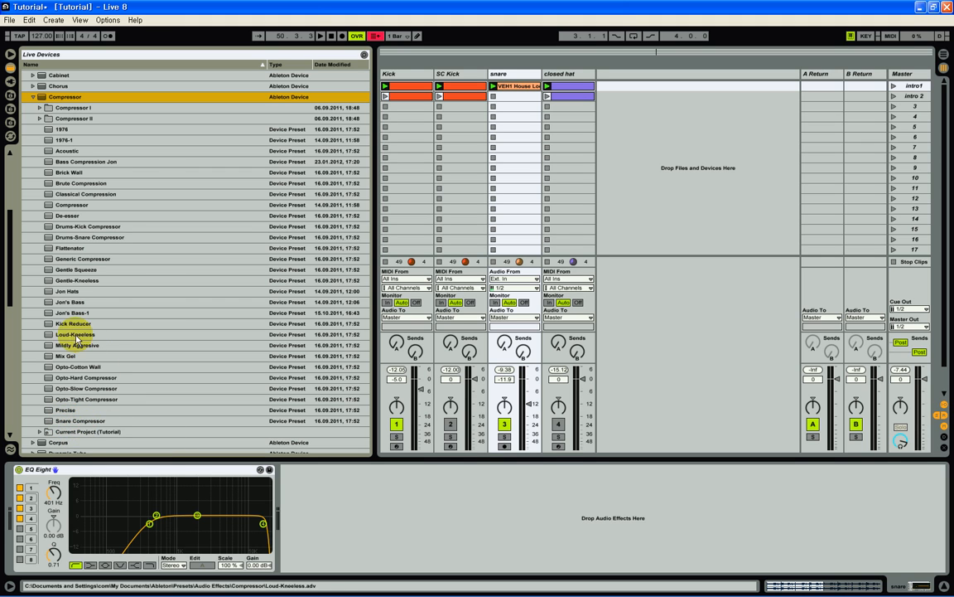
double_click(69, 240)
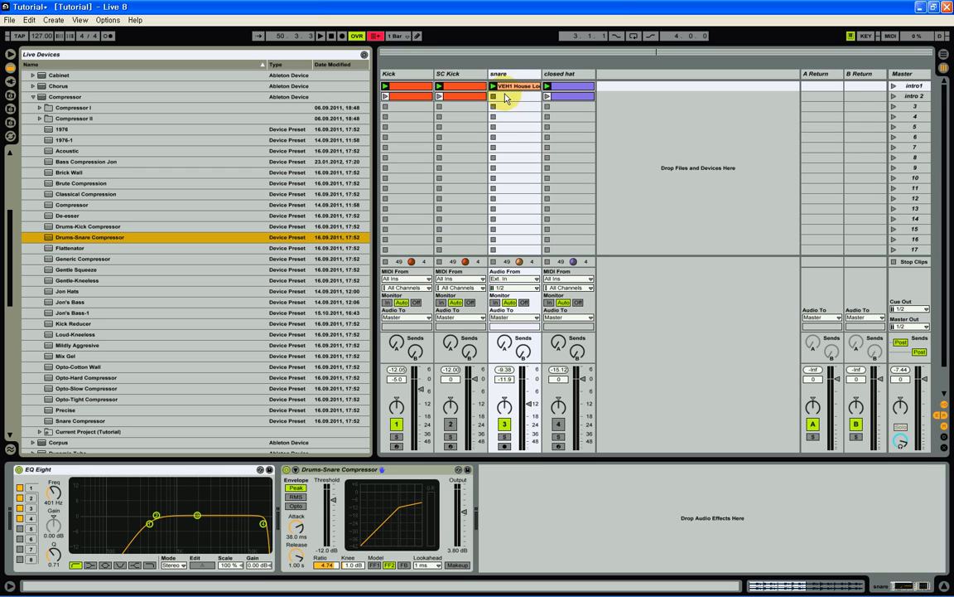
- With the intro1 scene playing, set the snare compressor's output to 0.00 dB and its threshold to -18.0 dB
click(910, 86)
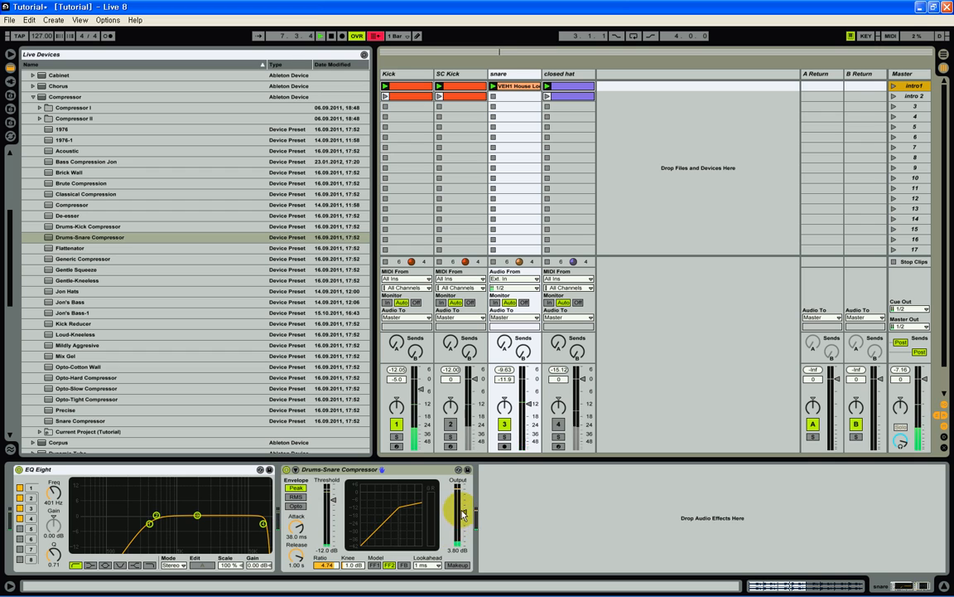
drag(463, 511, 462, 515)
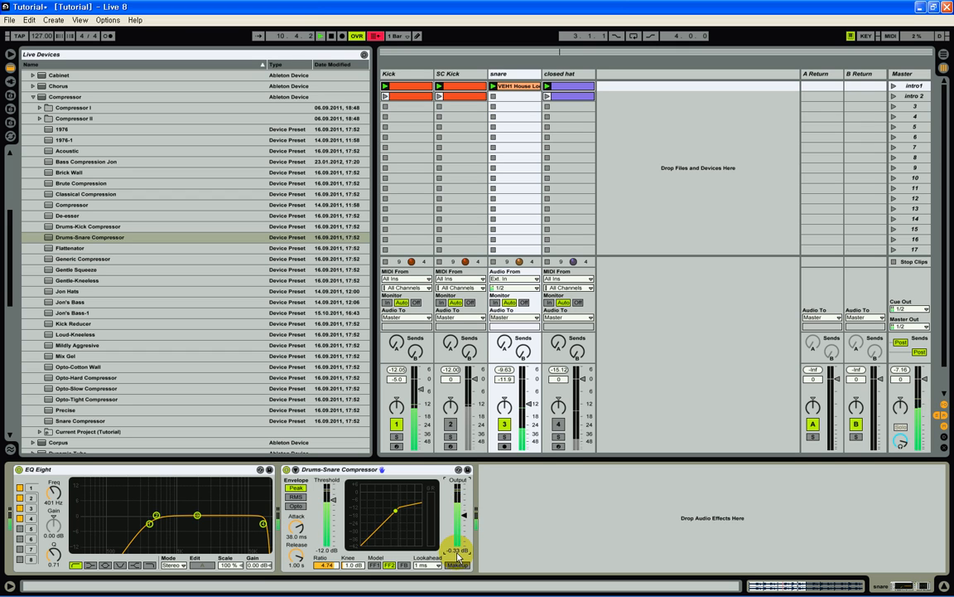
text(00)
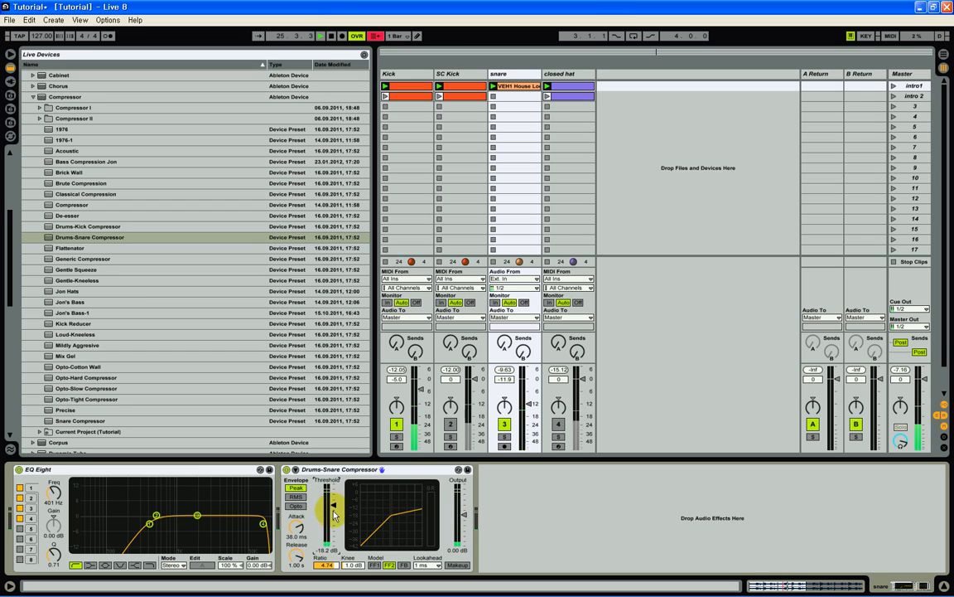
click(327, 549)
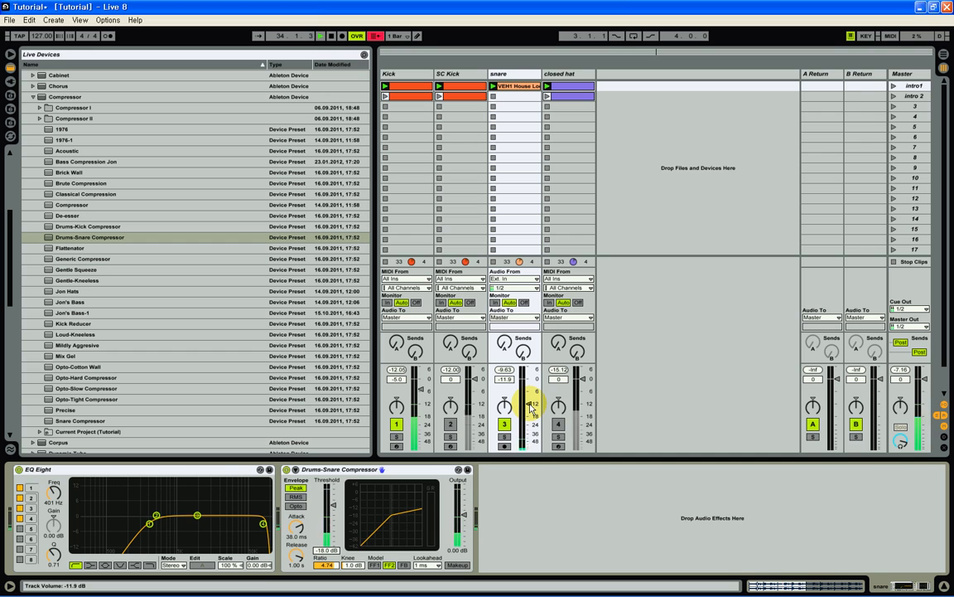
click(331, 36)
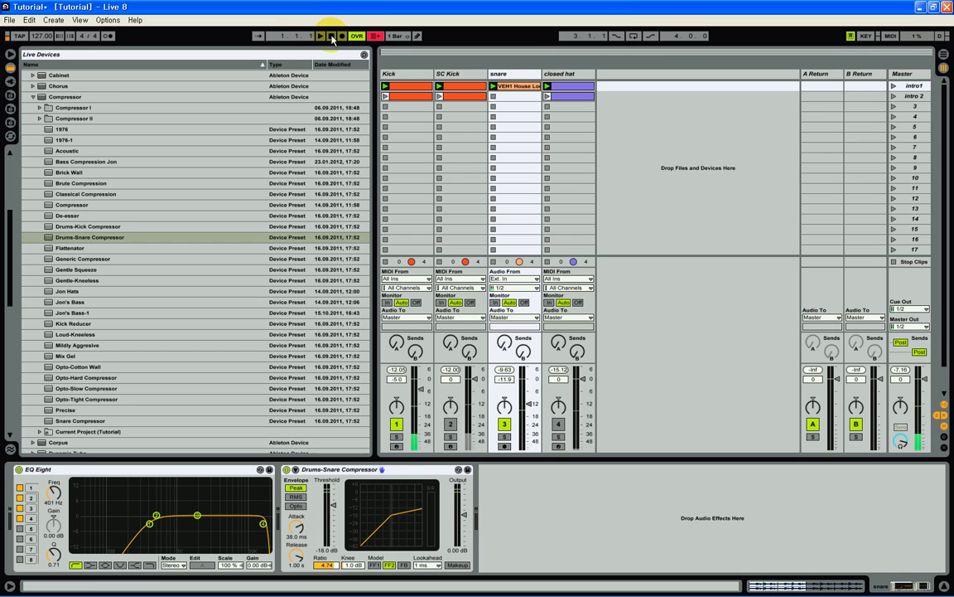
- Lower the snare's track volume to -12.6 dB and check the balance by replaying the intro1 scene
click(894, 88)
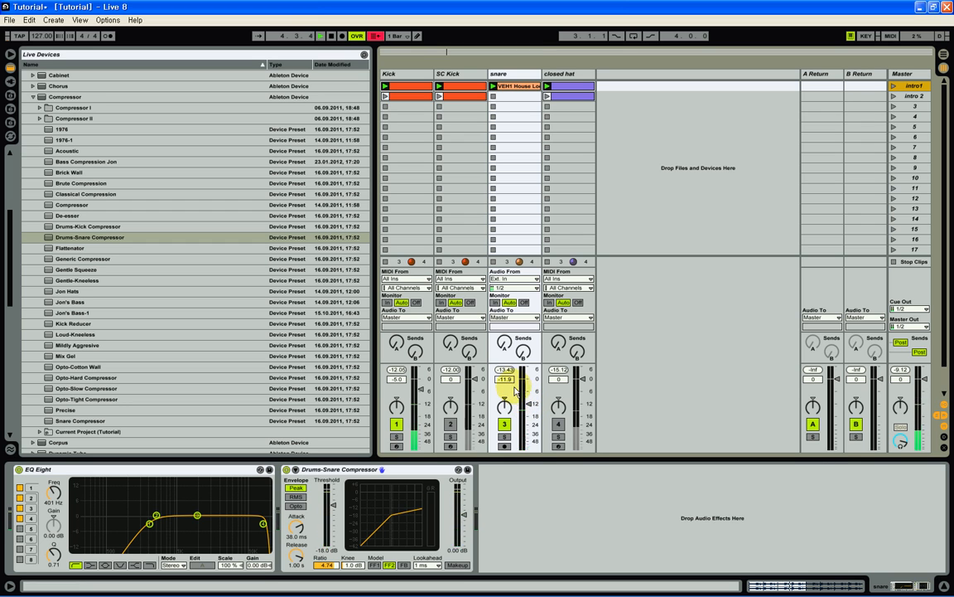
drag(509, 381, 510, 382)
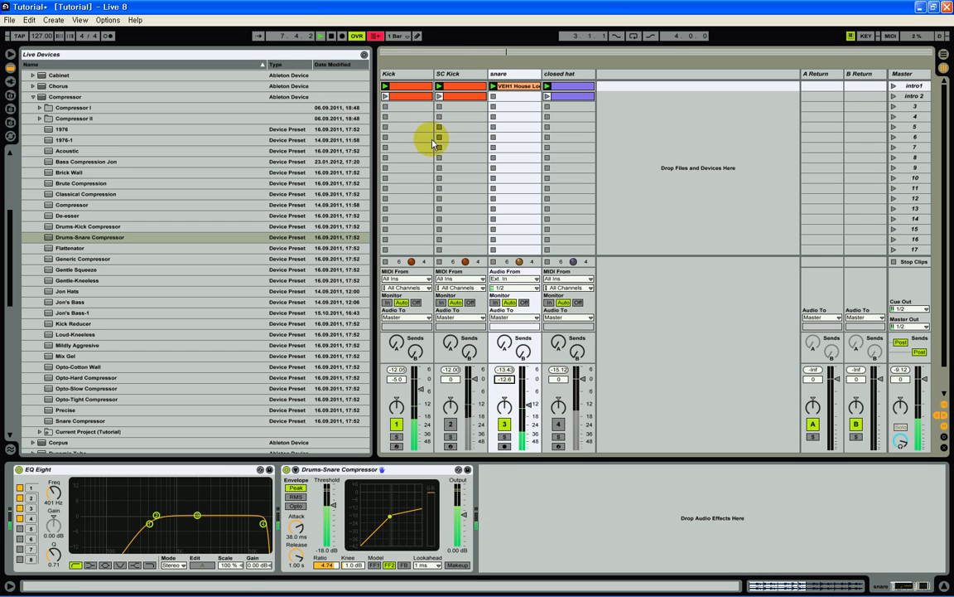
click(331, 36)
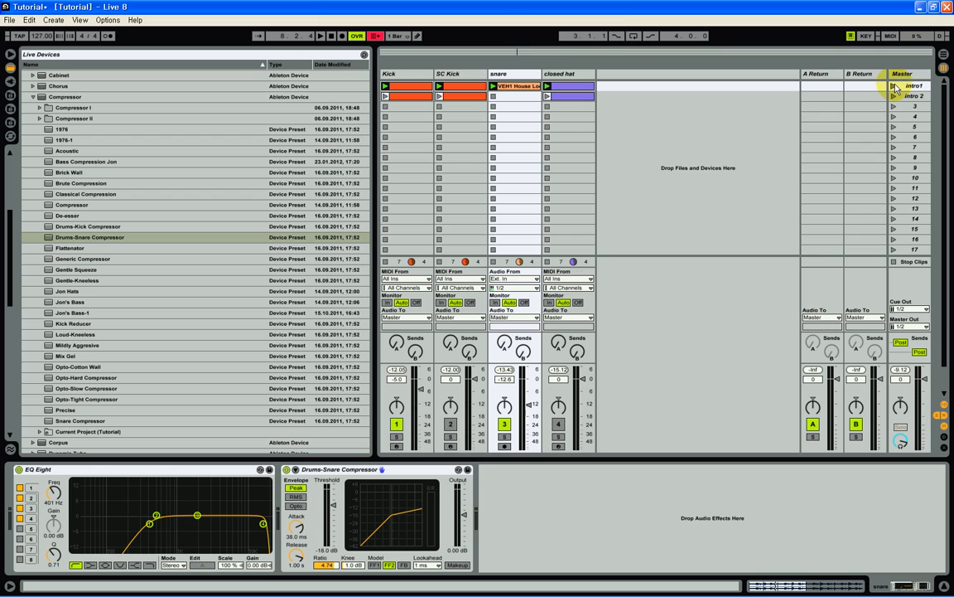
click(893, 86)
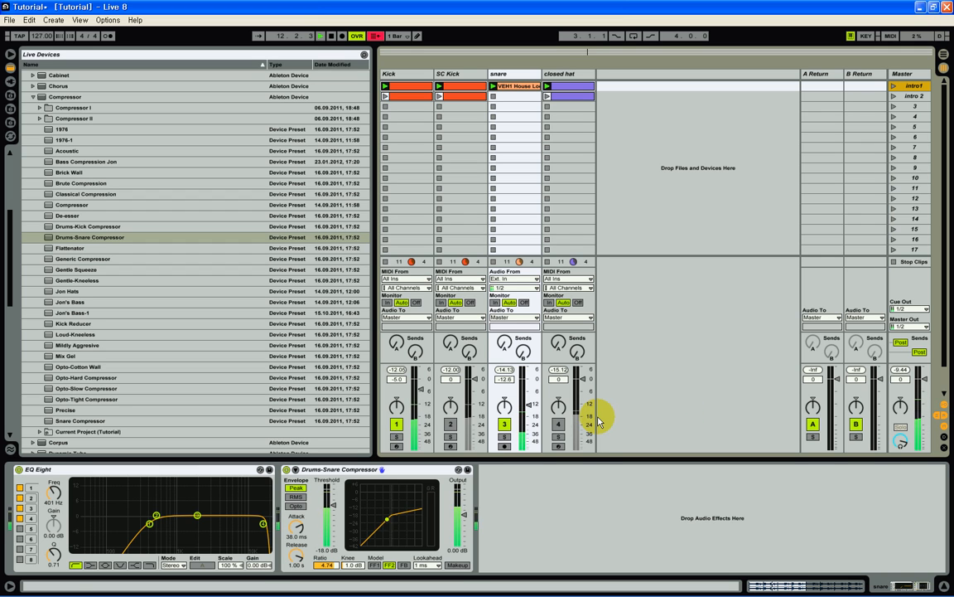
click(333, 38)
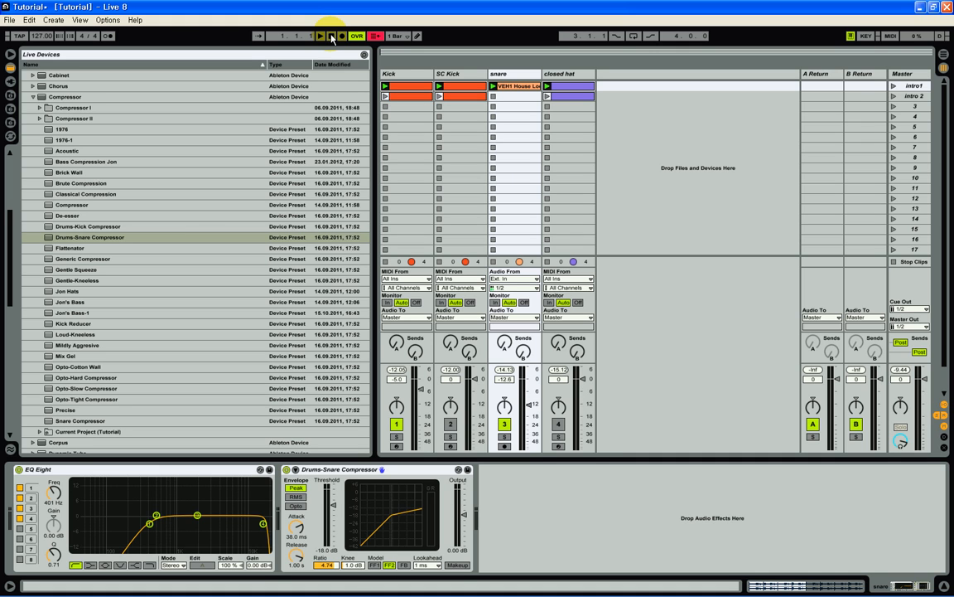
- Collapse the Compressor, Max Audio Effect and Spectrum entries in the device browser
click(33, 98)
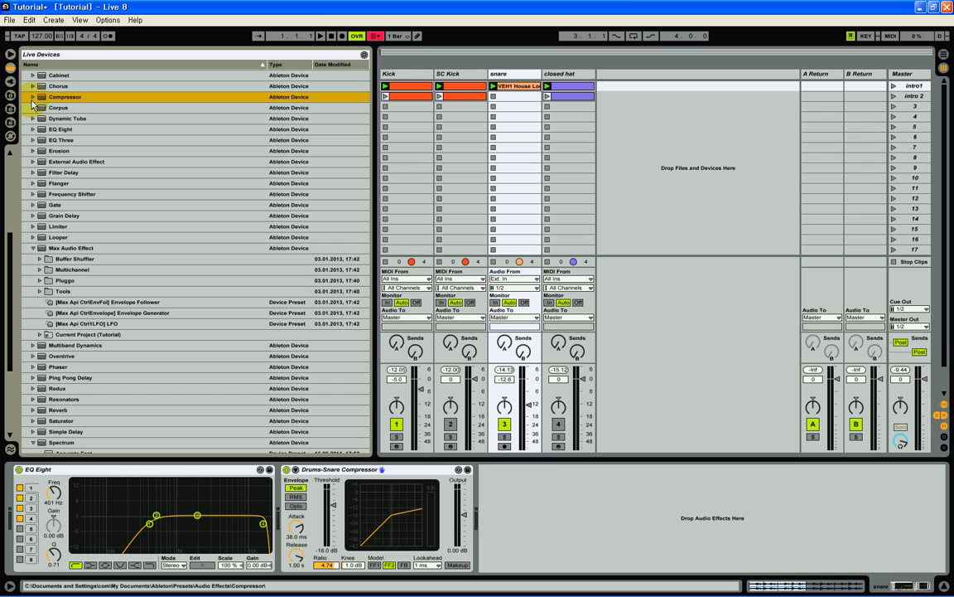
click(33, 248)
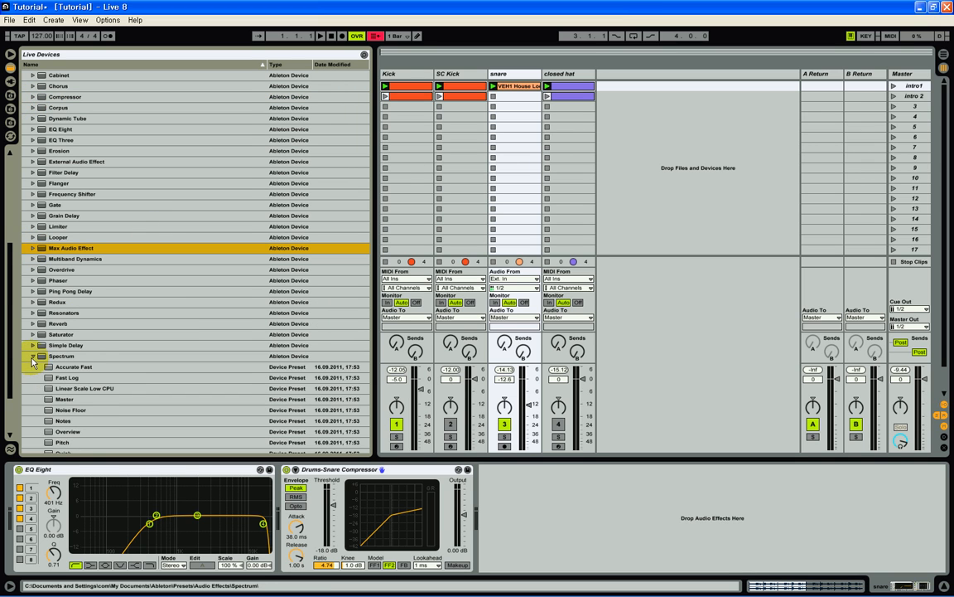
click(33, 356)
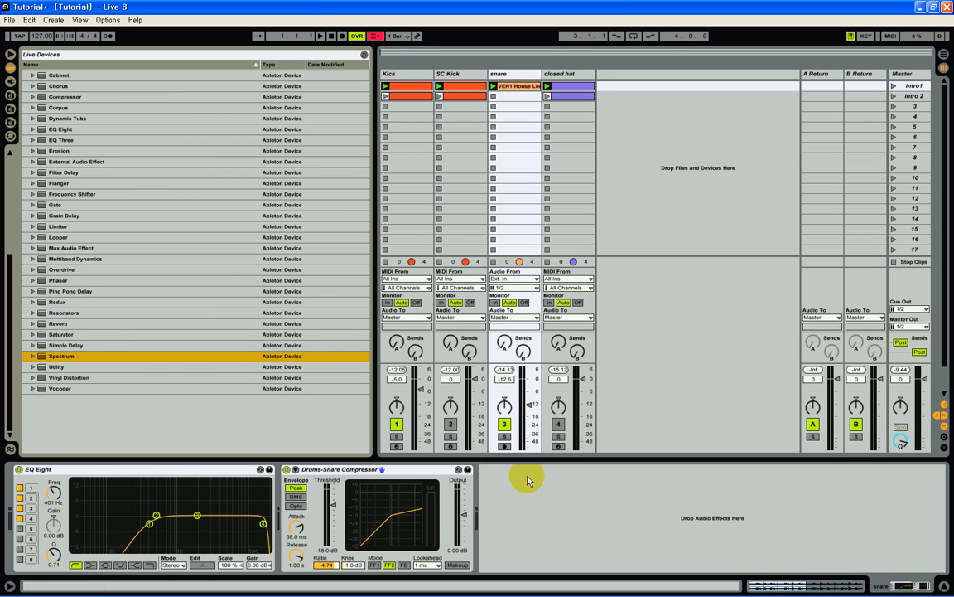
- Add a Reverb to the snare track and, with the snare soloed and its clip playing, set the Dry/Wet to 10 %
double_click(52, 326)
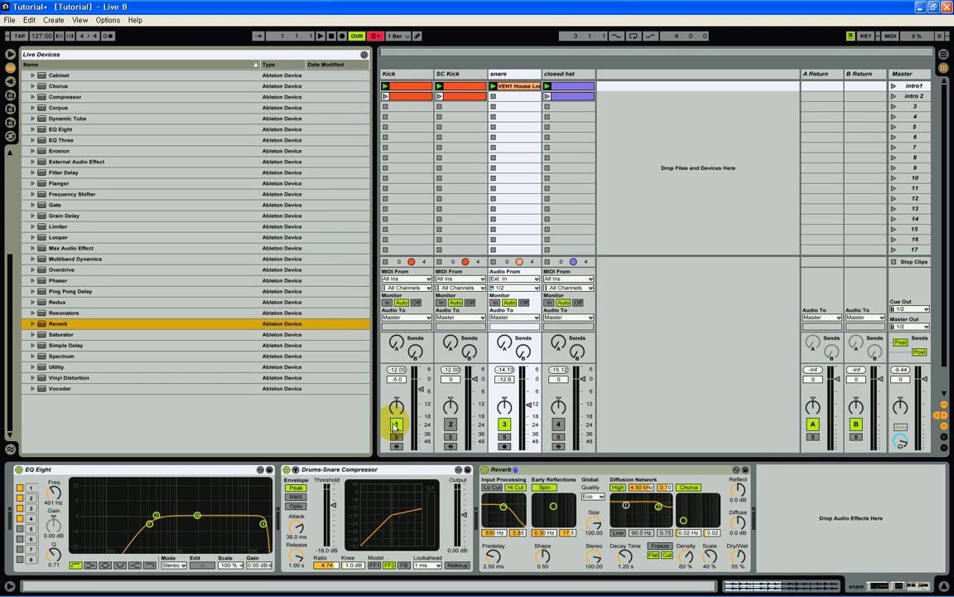
click(504, 437)
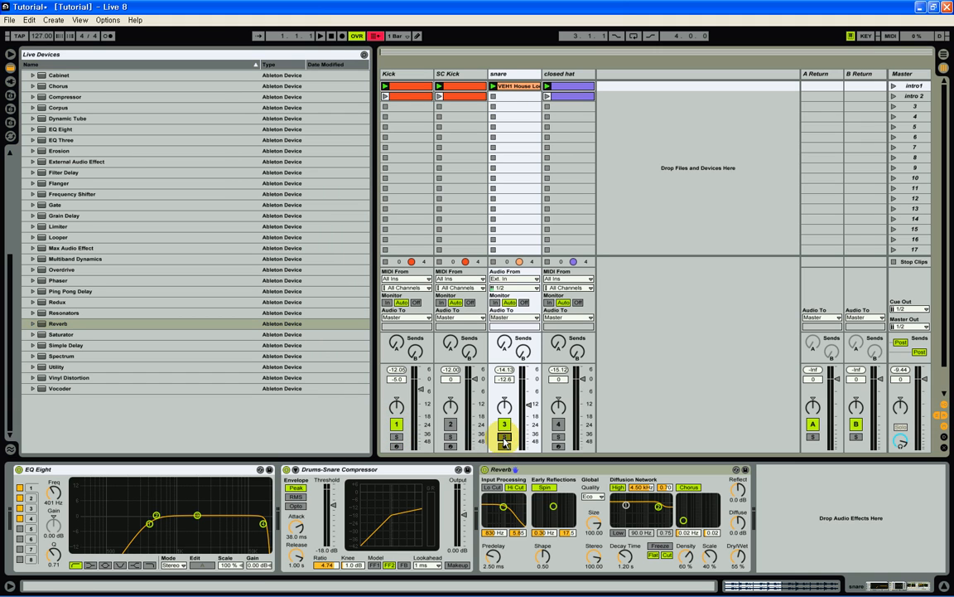
click(493, 87)
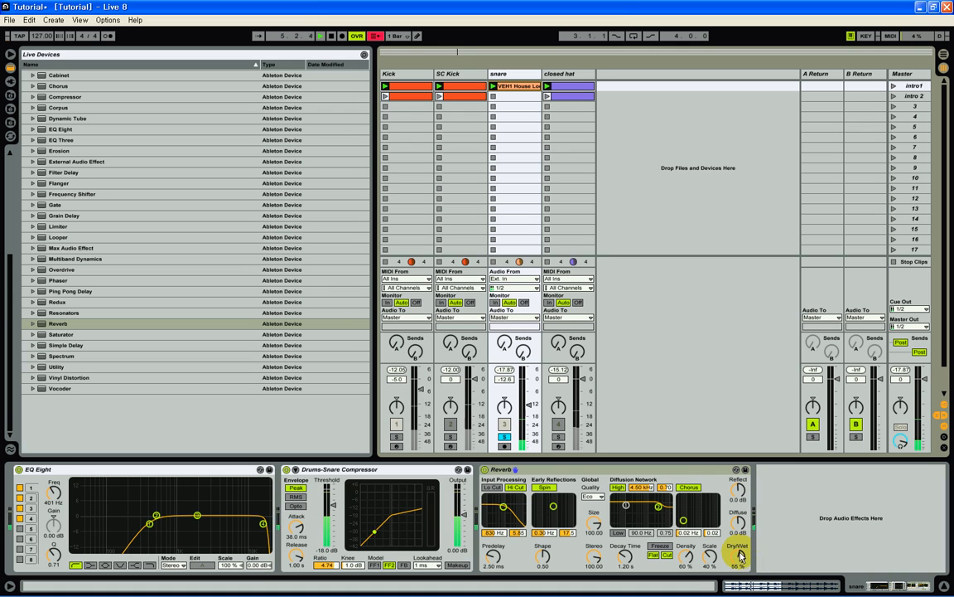
drag(739, 549, 740, 555)
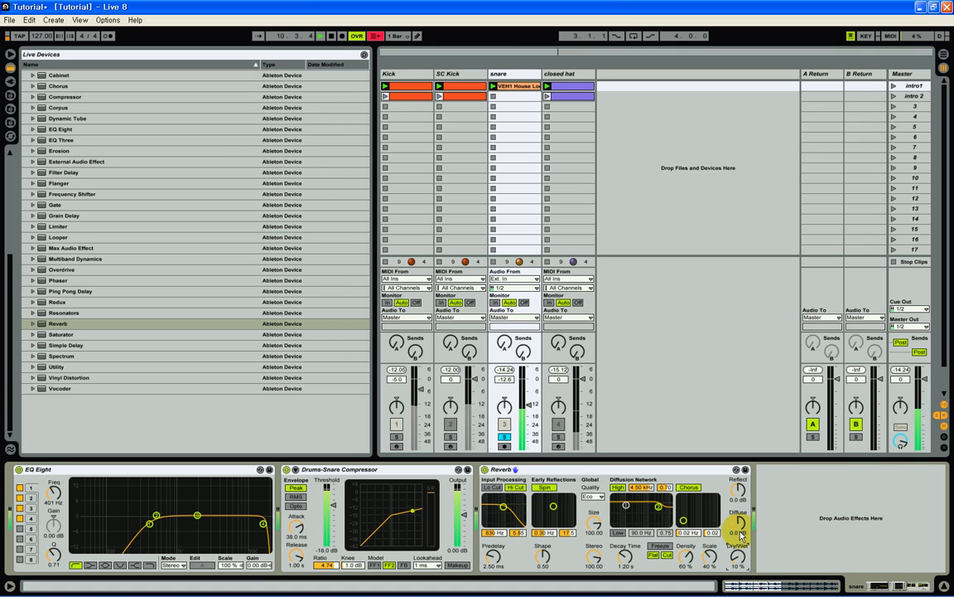
- Look through the Reverb presets in the device browser and collapse the list again
click(33, 324)
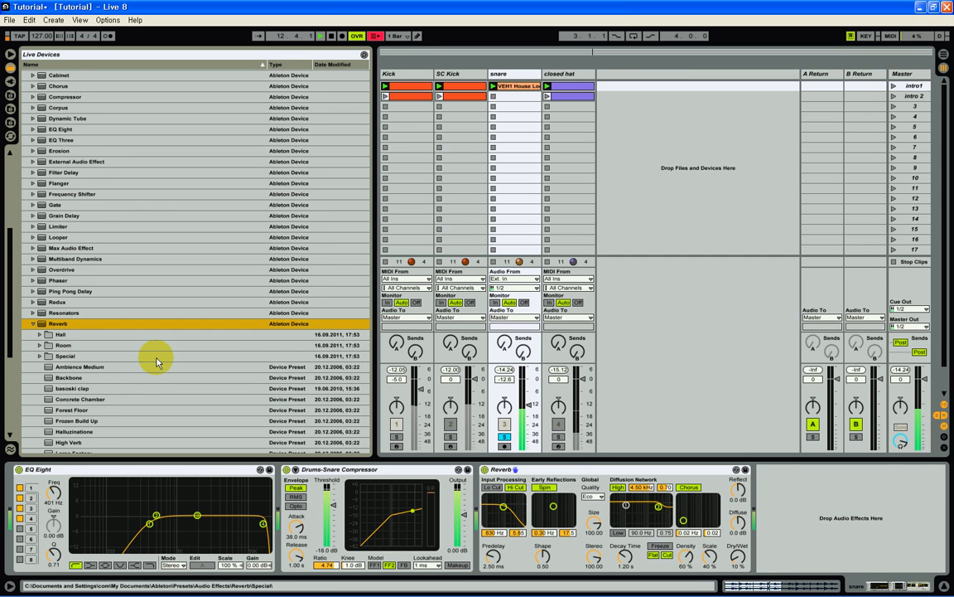
scroll(154, 358, down, 2)
scroll(153, 358, down, 3)
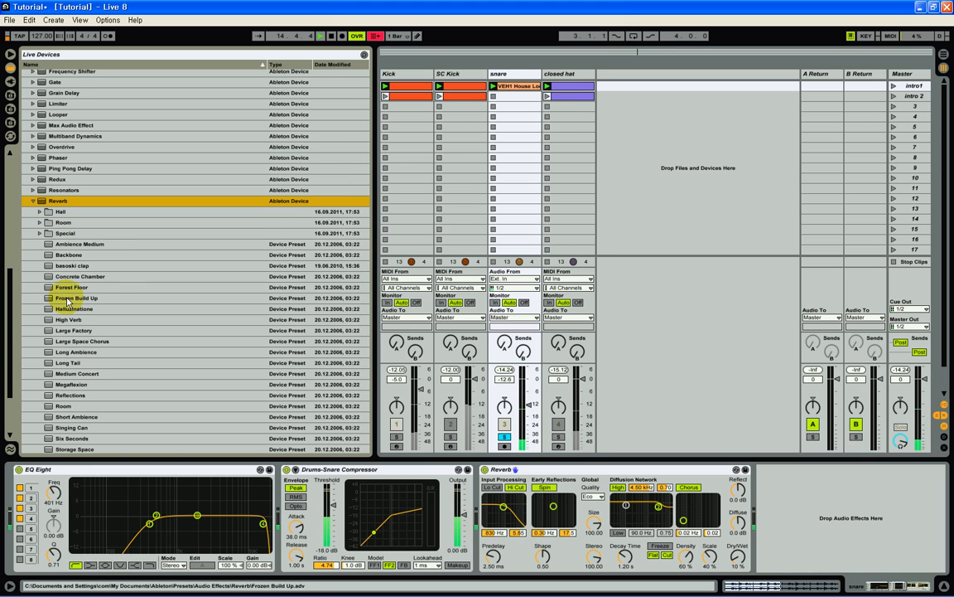
scroll(121, 314, down, 3)
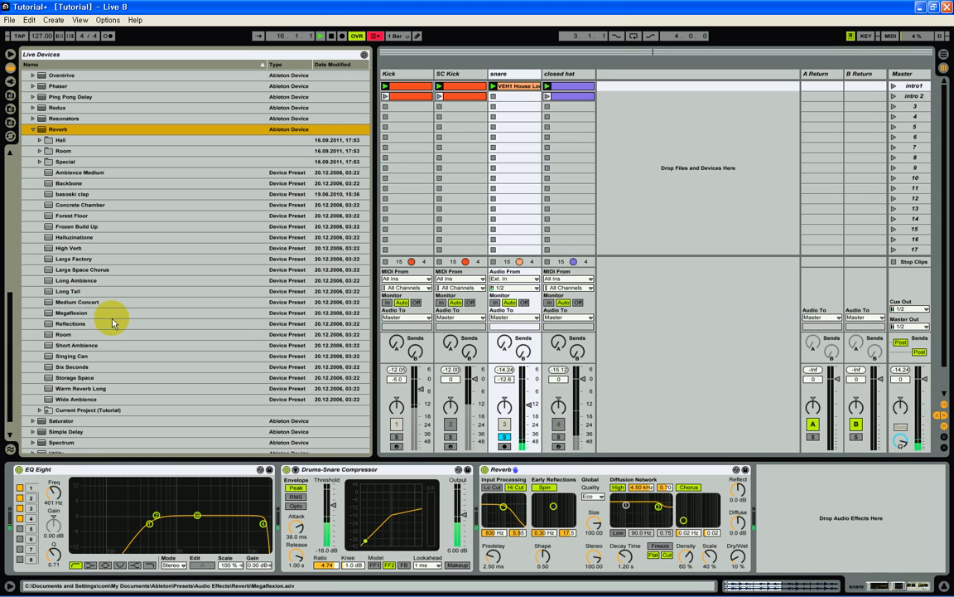
scroll(113, 322, up, 10)
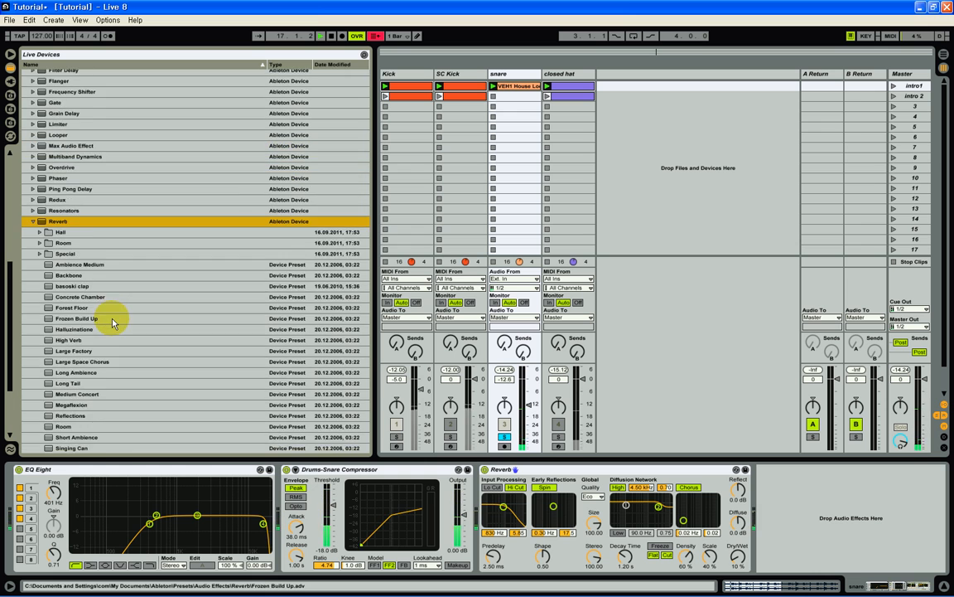
scroll(113, 322, down, 4)
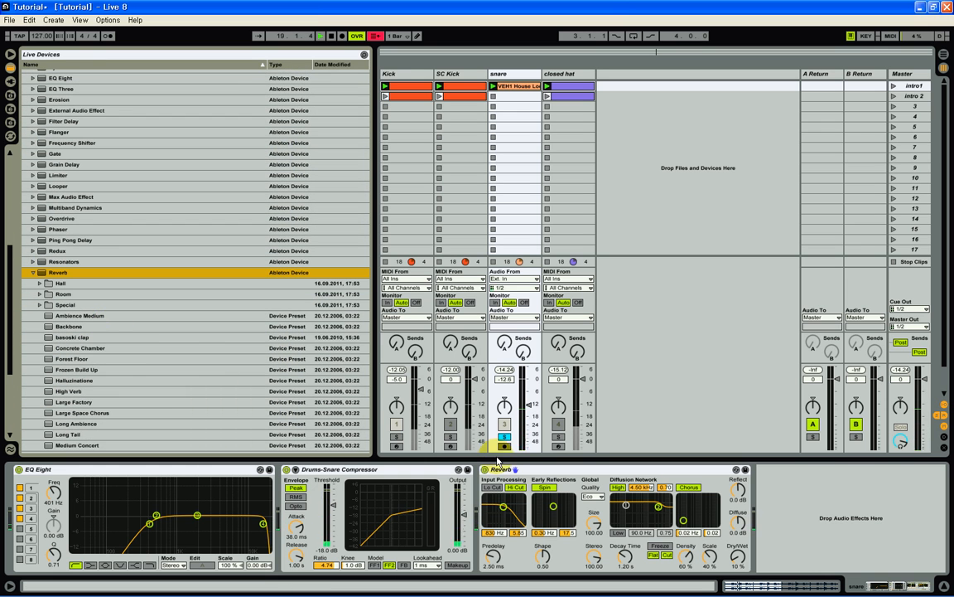
click(33, 274)
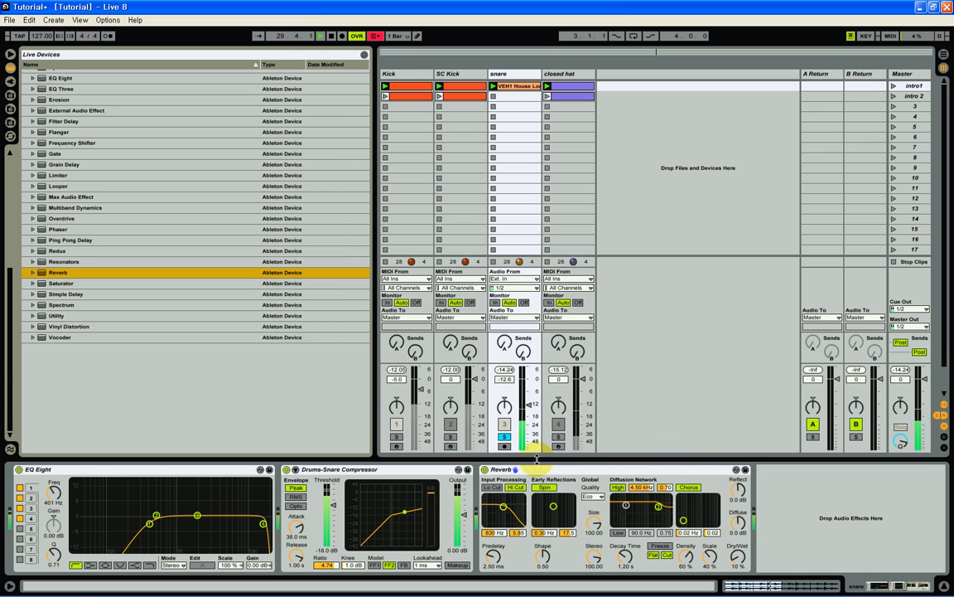
- Stop playback and delete the Reverb from the snare track
click(333, 36)
click(580, 468)
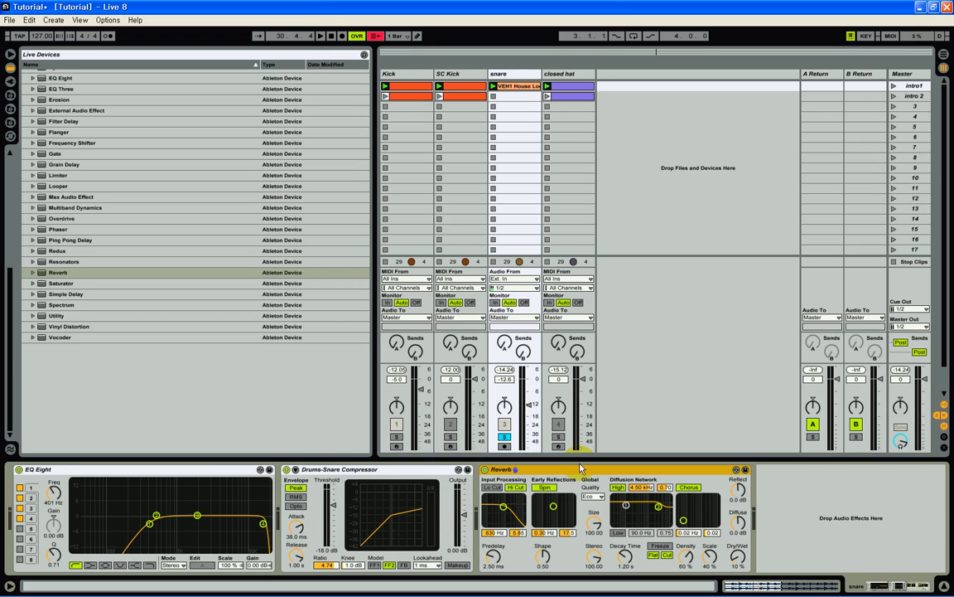
key(Delete)
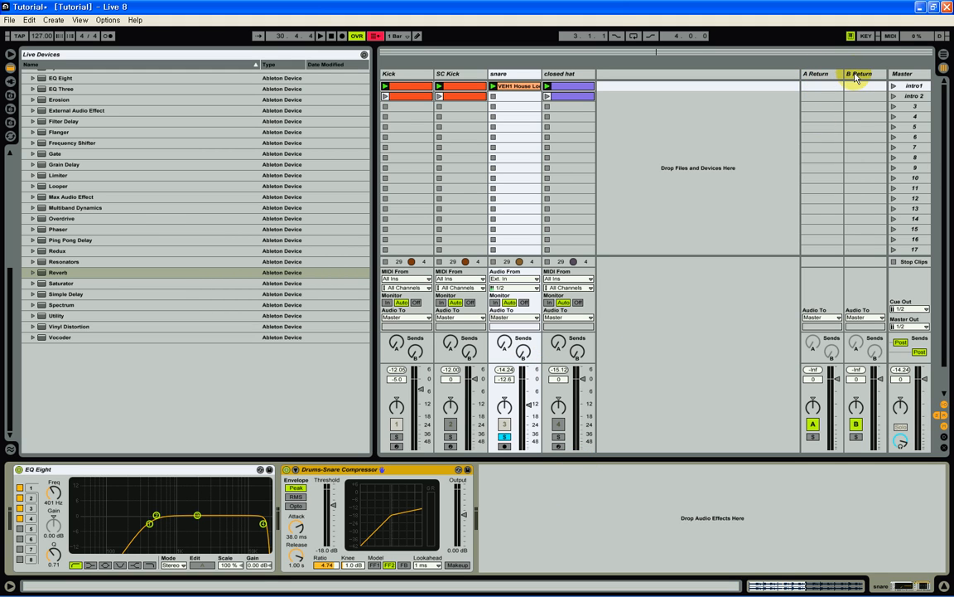
- Add a Reverb to return track A
right_click(776, 79)
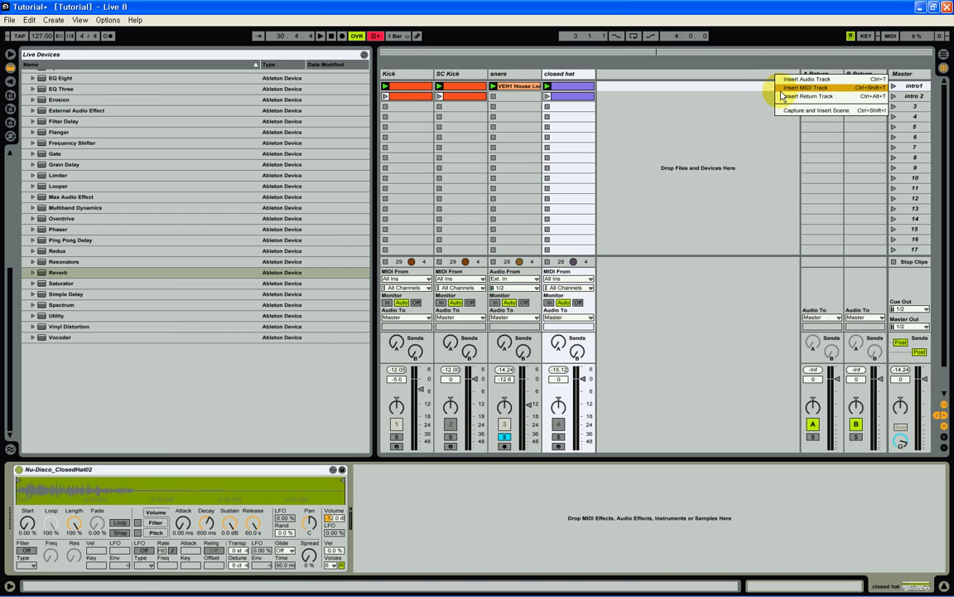
click(713, 101)
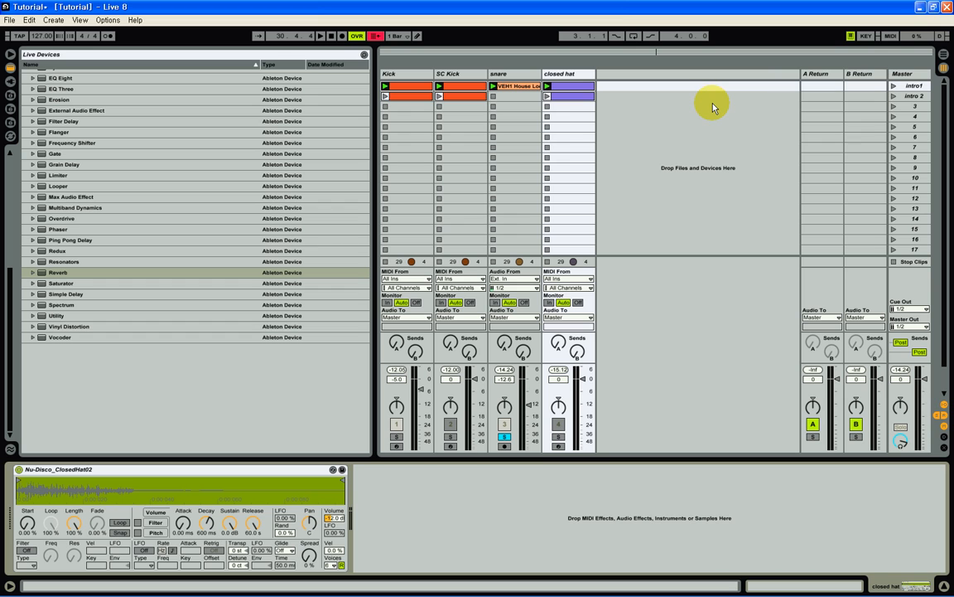
click(803, 89)
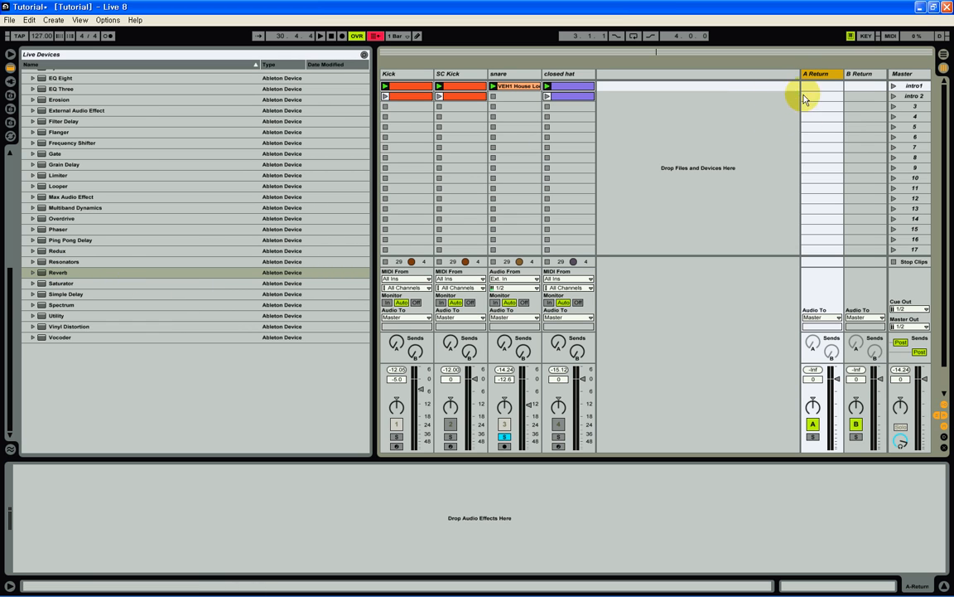
double_click(54, 273)
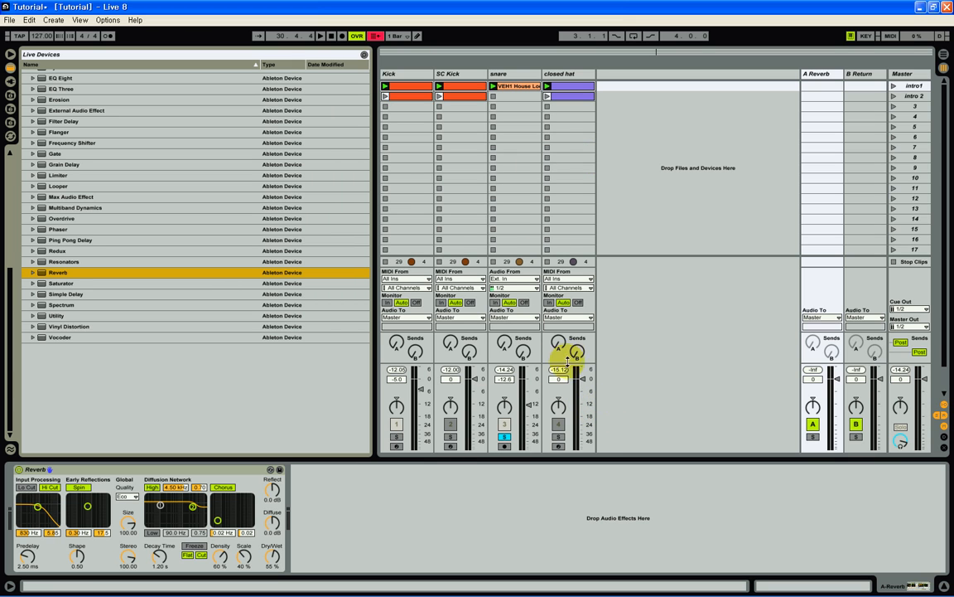
- During playback, raise the snare's send to the Reverb return, set the Reverb's Dry/Wet to 100 %, and unsolo the snare before stopping
click(320, 36)
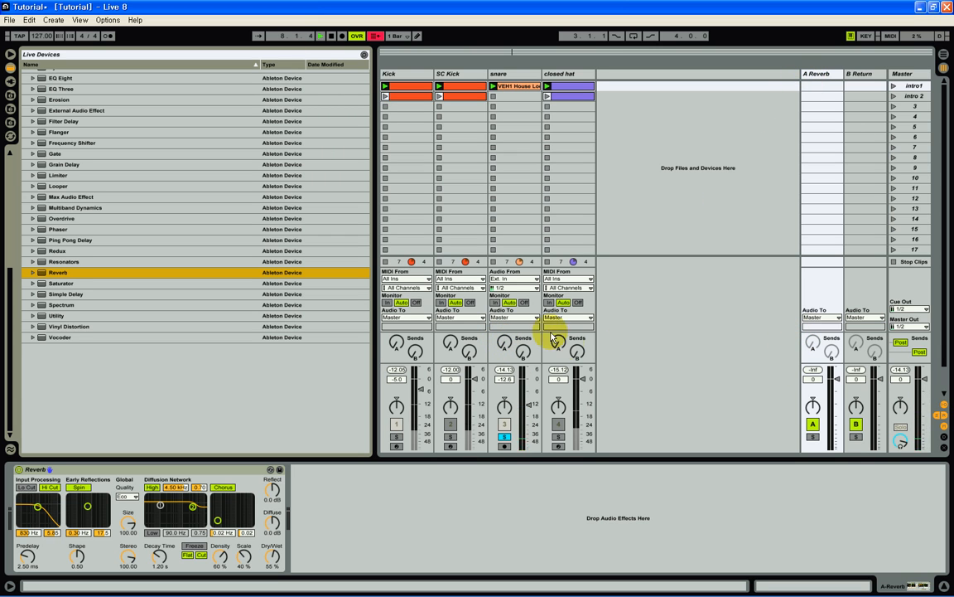
click(502, 348)
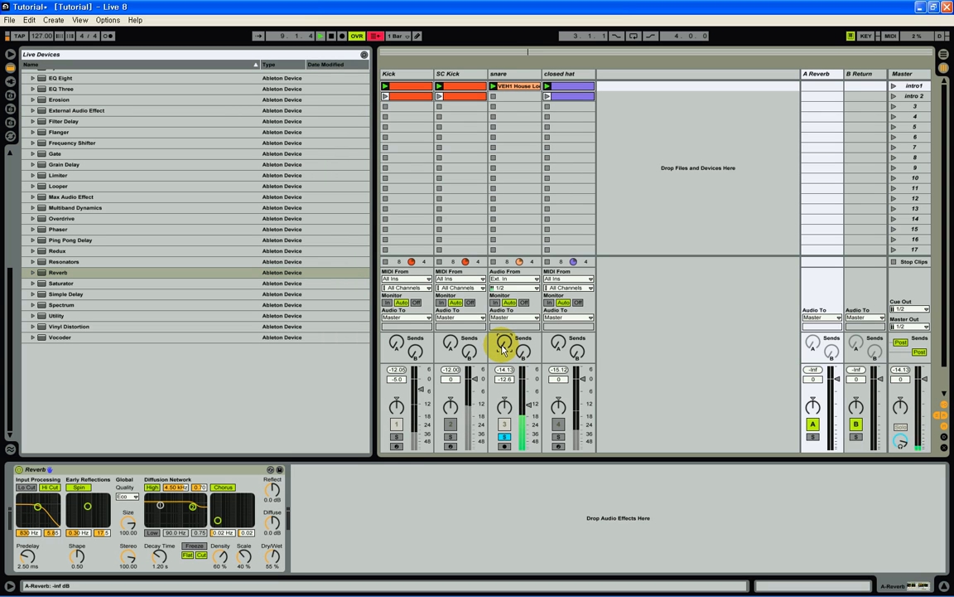
drag(502, 349, 502, 348)
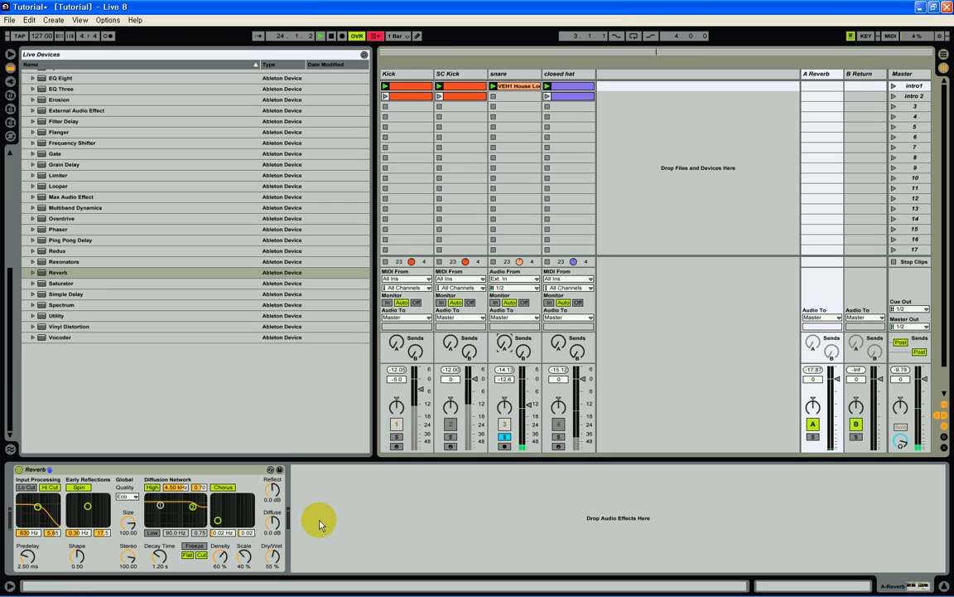
drag(271, 554, 271, 546)
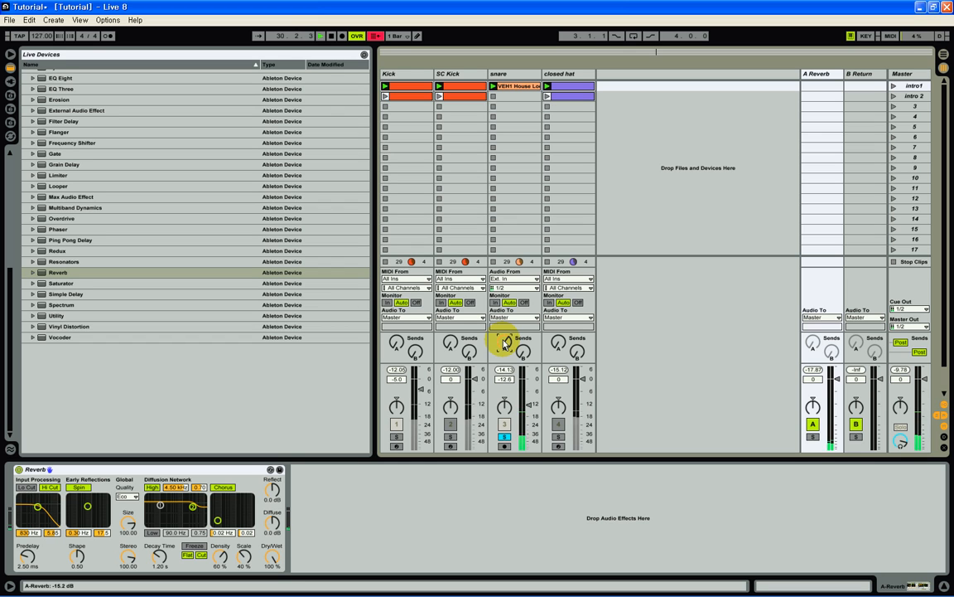
click(504, 436)
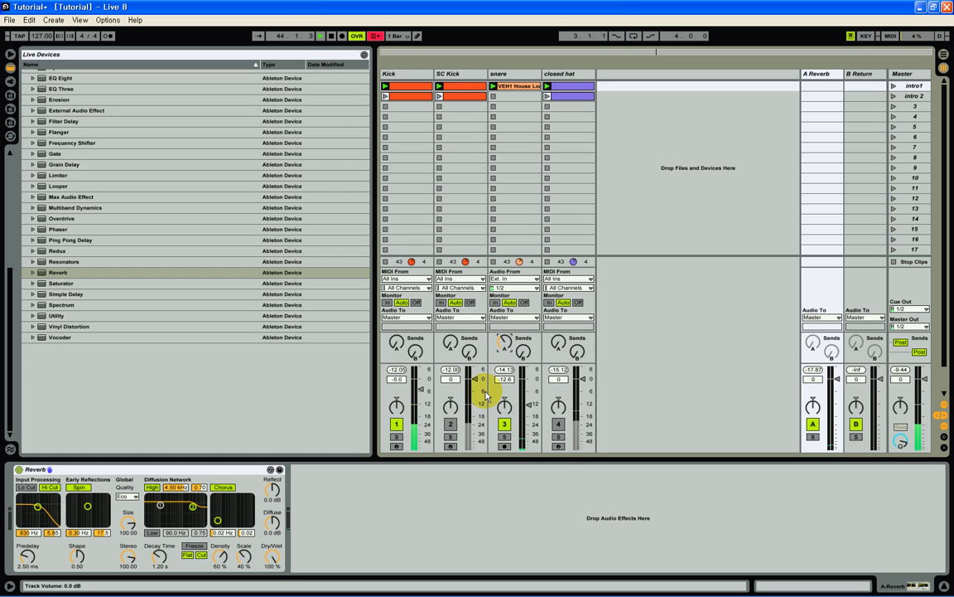
click(333, 38)
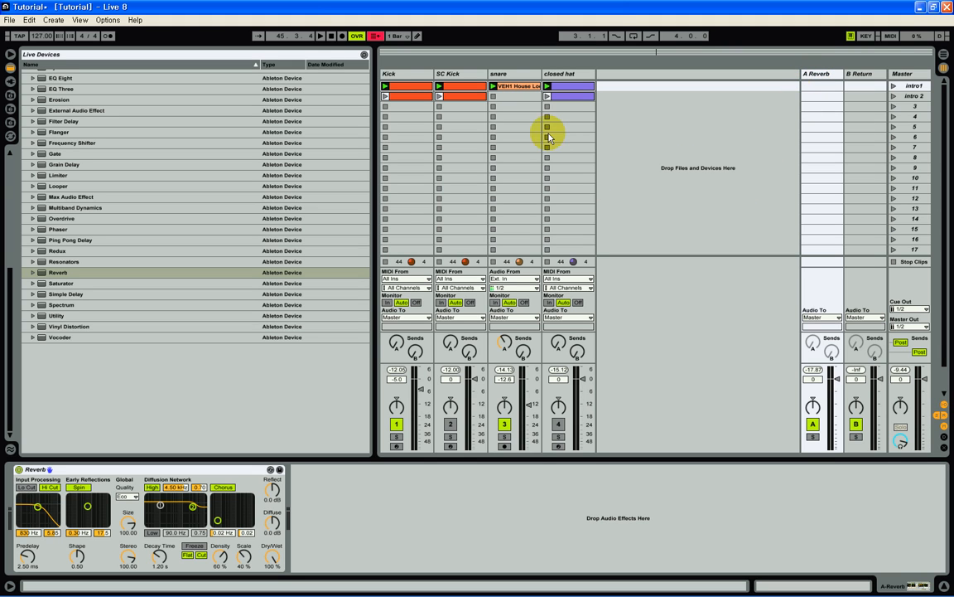
- Add a Simple Delay to return track B
click(862, 77)
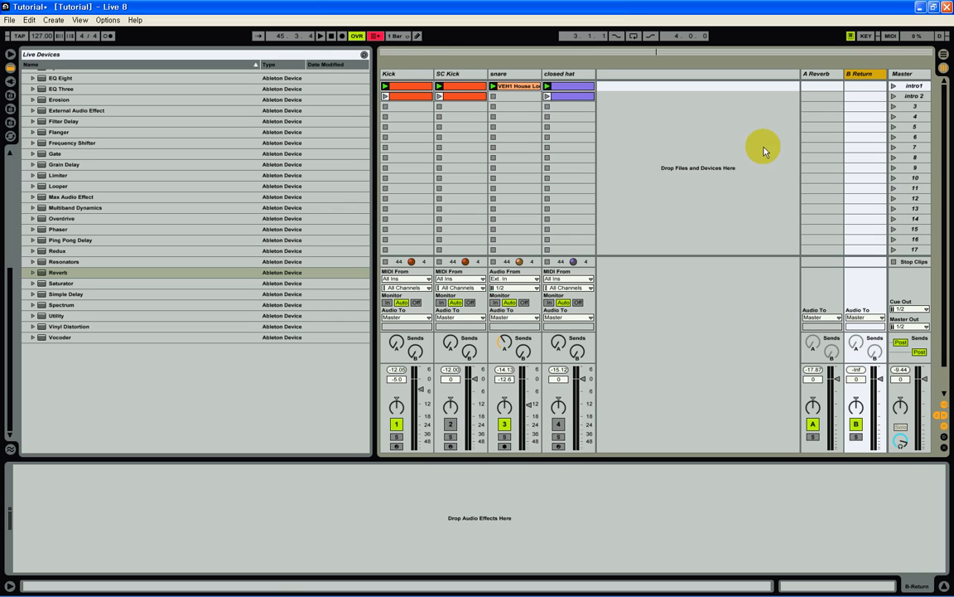
double_click(47, 295)
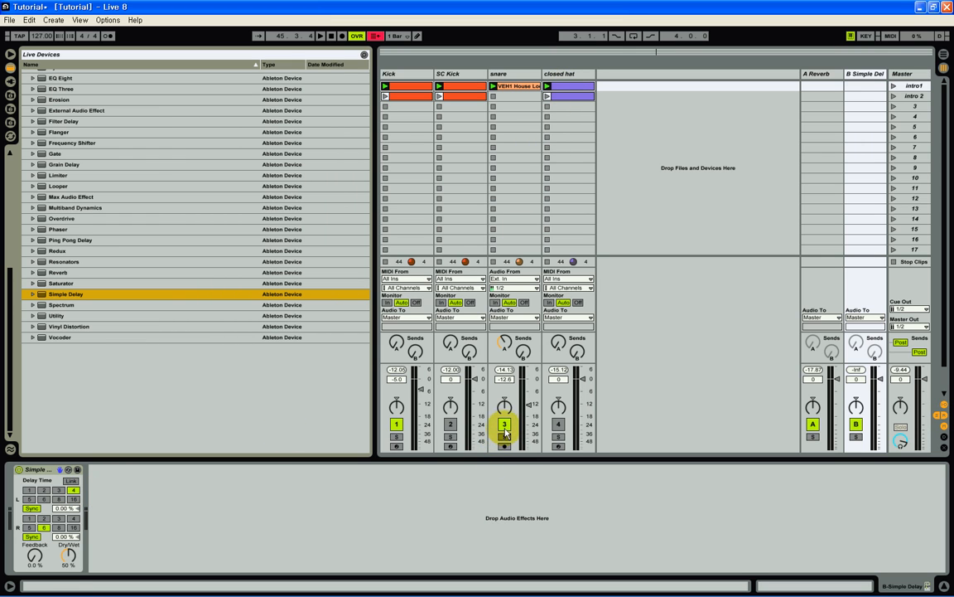
- Solo the closed hat track and briefly play its intro1 clip
click(559, 437)
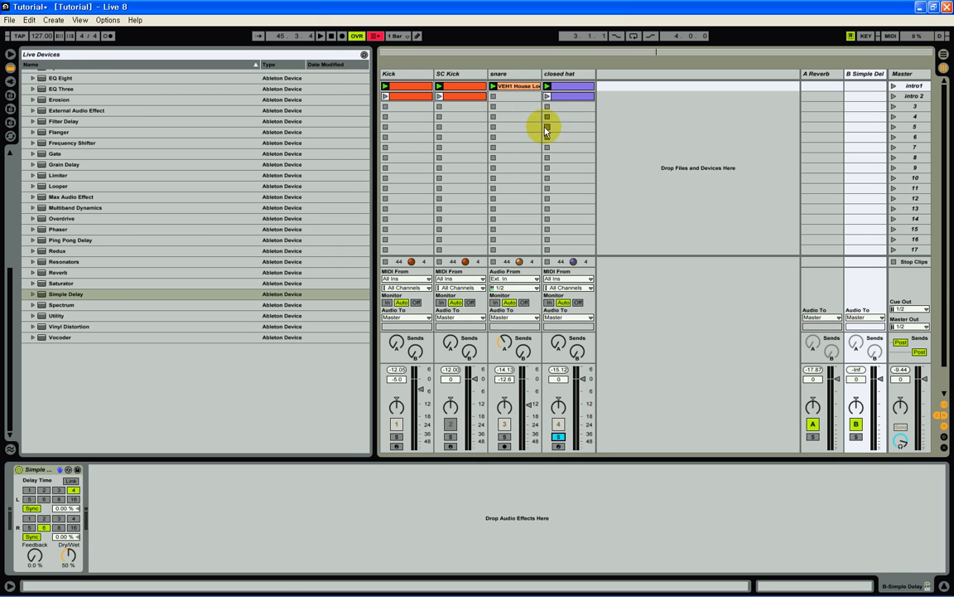
click(548, 86)
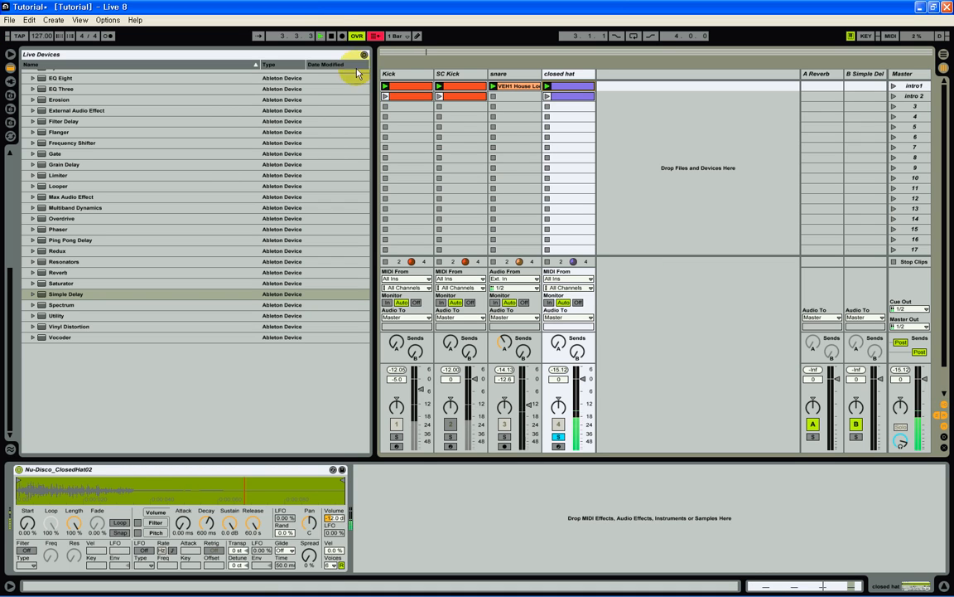
click(331, 36)
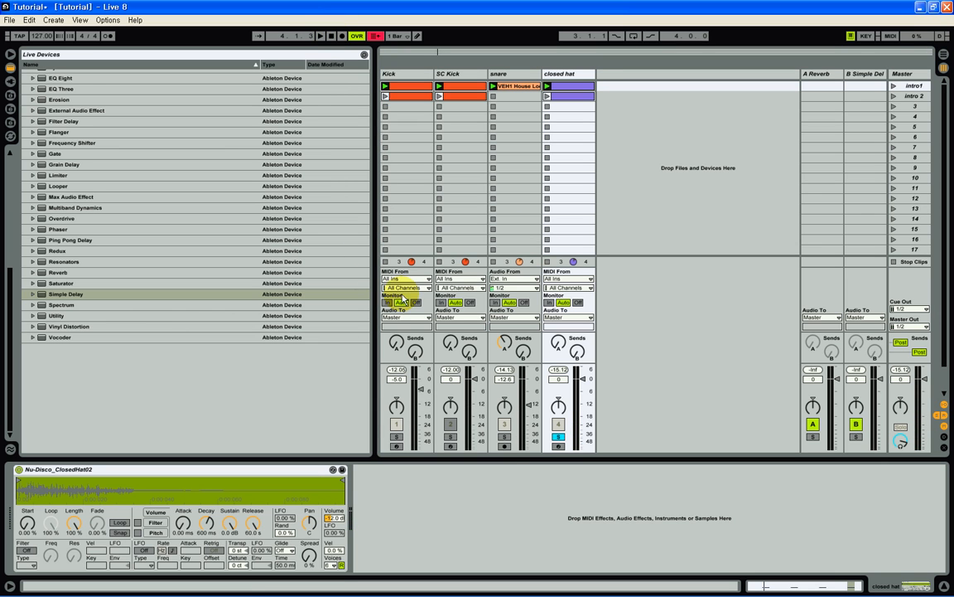
- Add an EQ Eight to the closed hat track and make band 4 a high-cut filter at 18.0 kHz
scroll(121, 291, up, 3)
scroll(121, 291, up, 8)
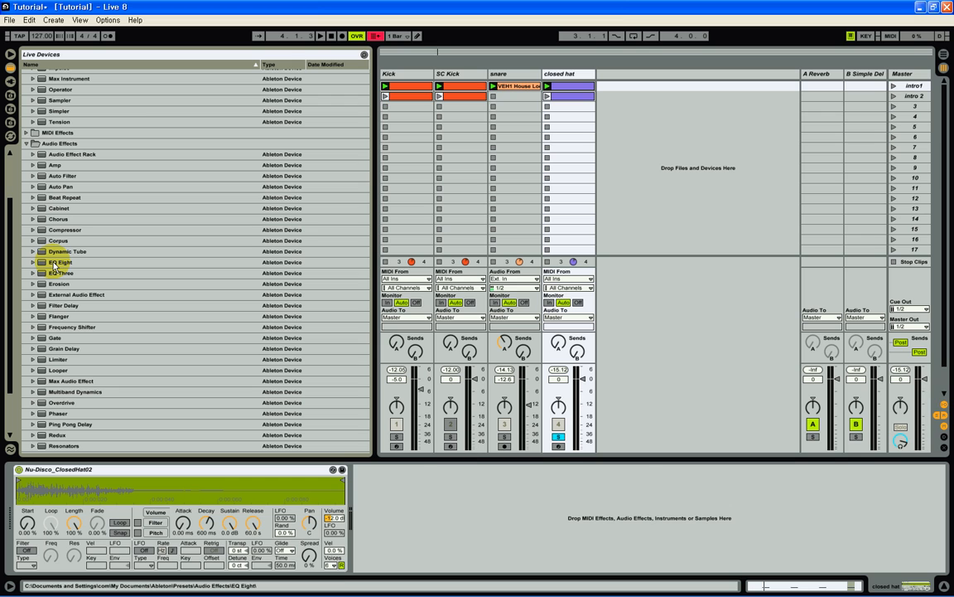
double_click(54, 264)
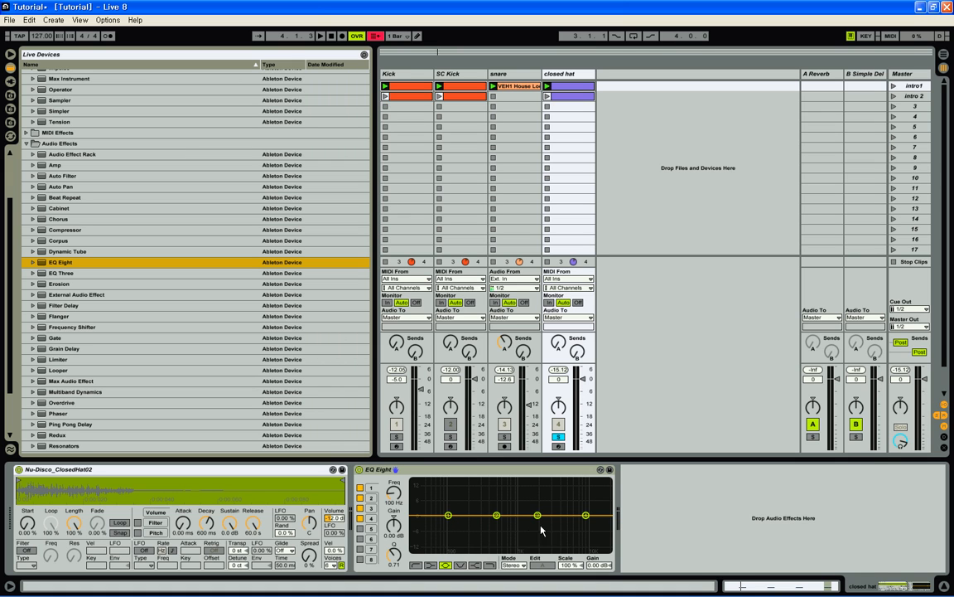
click(587, 520)
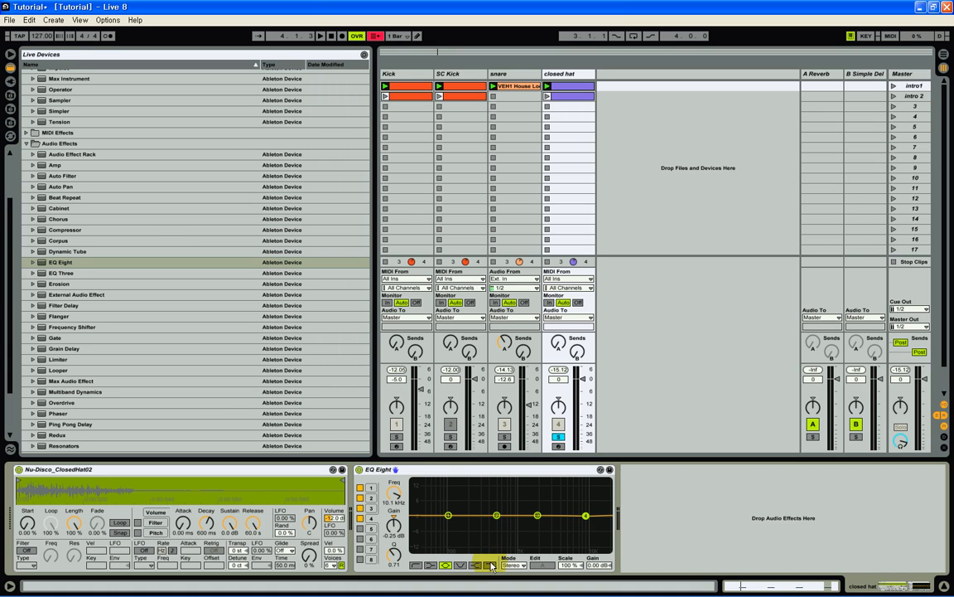
click(490, 565)
drag(390, 495, 394, 495)
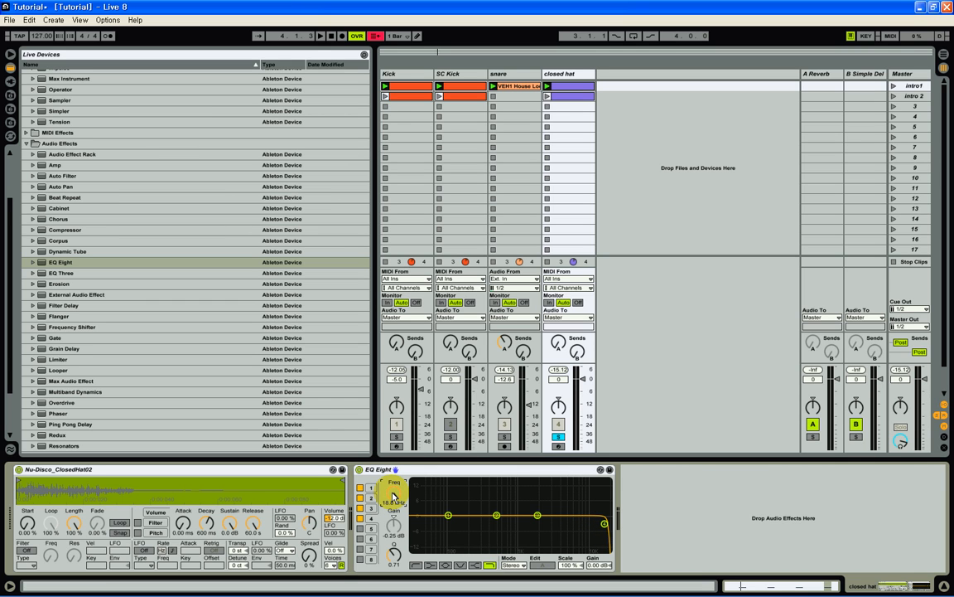
drag(393, 495, 394, 502)
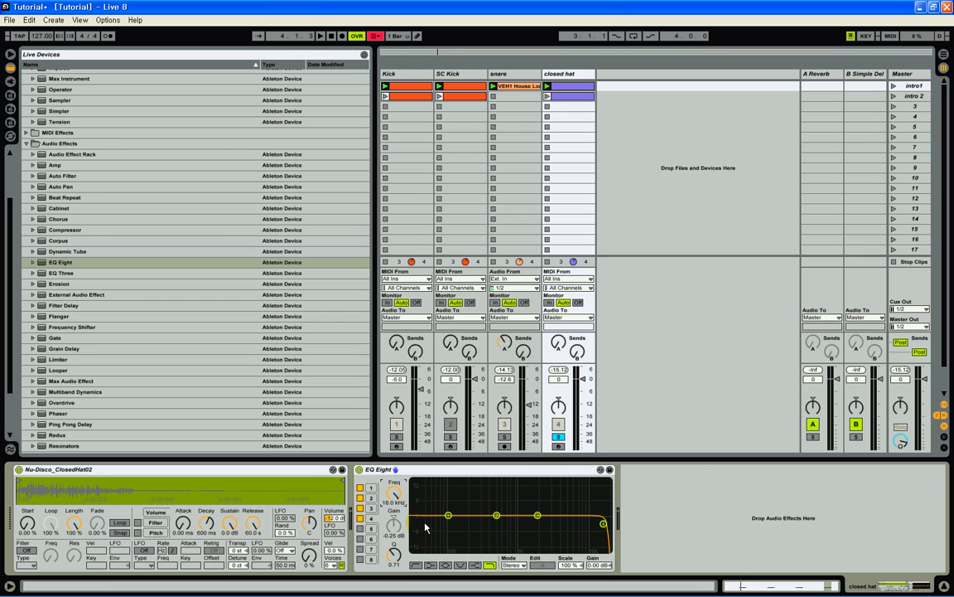
- Make band 1 of the closed hat's EQ Eight a low-cut filter and, while listening, set its frequency to 600 Hz
click(371, 488)
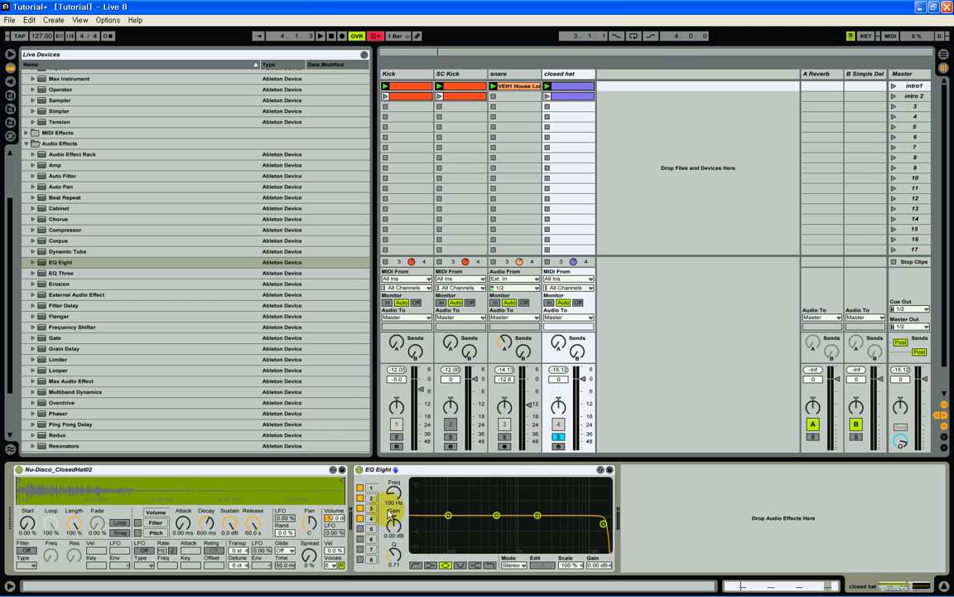
click(417, 565)
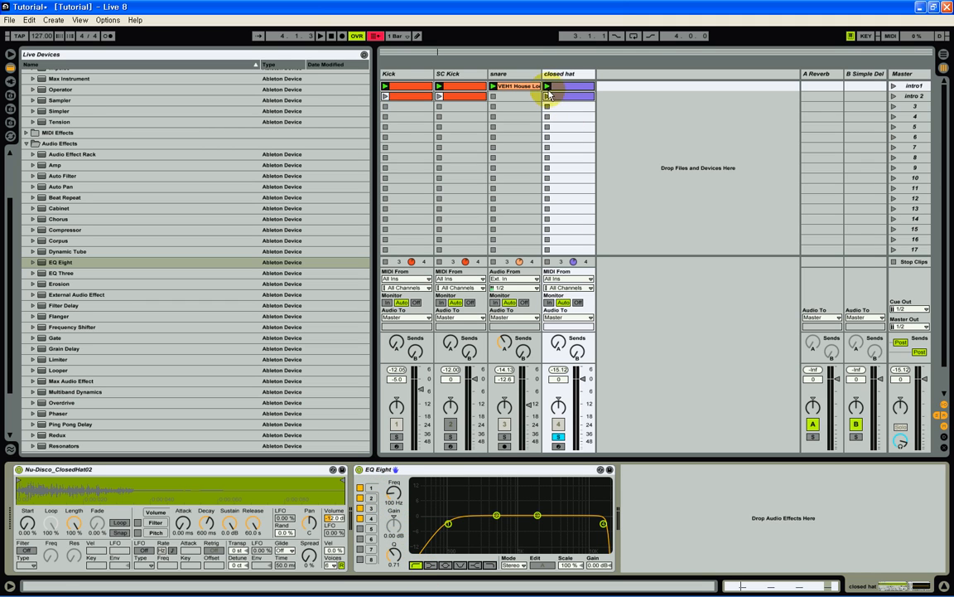
key(space)
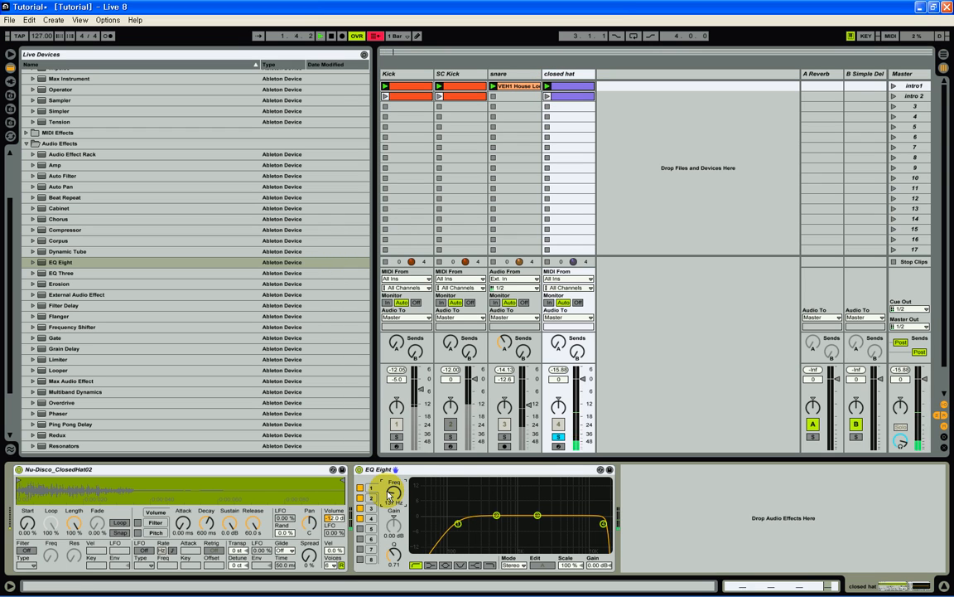
drag(391, 499, 388, 496)
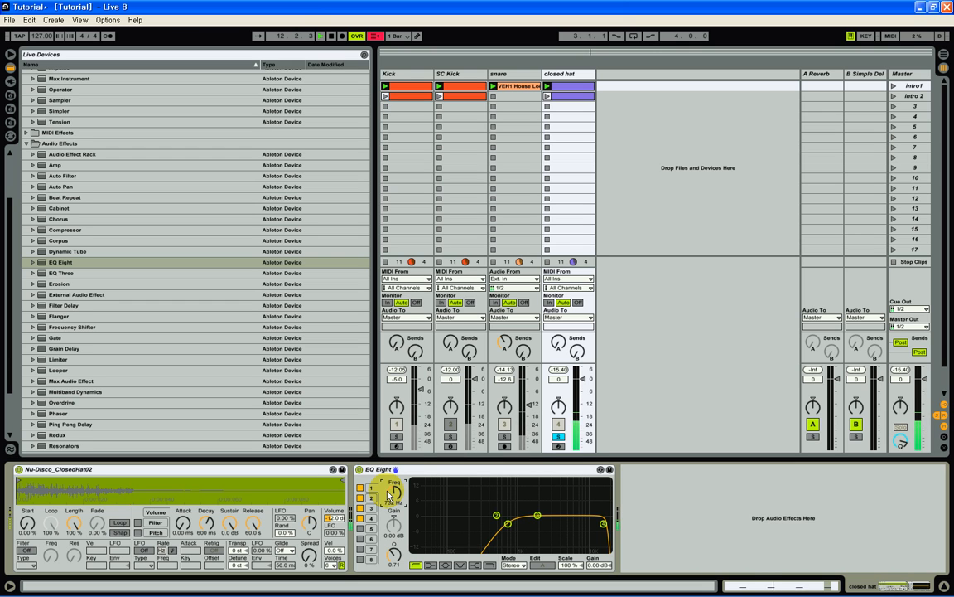
drag(387, 496, 388, 496)
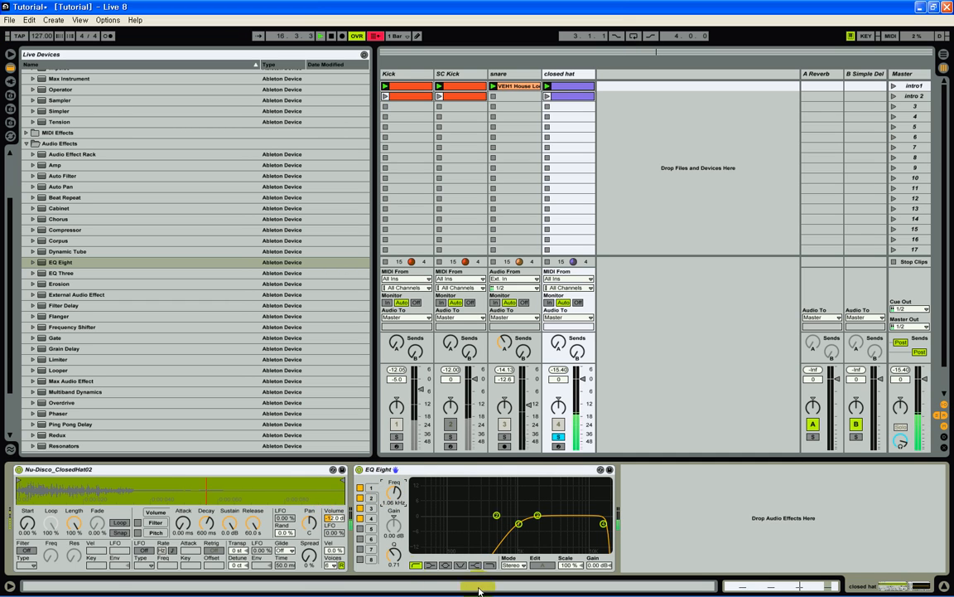
drag(396, 492, 395, 491)
click(393, 503)
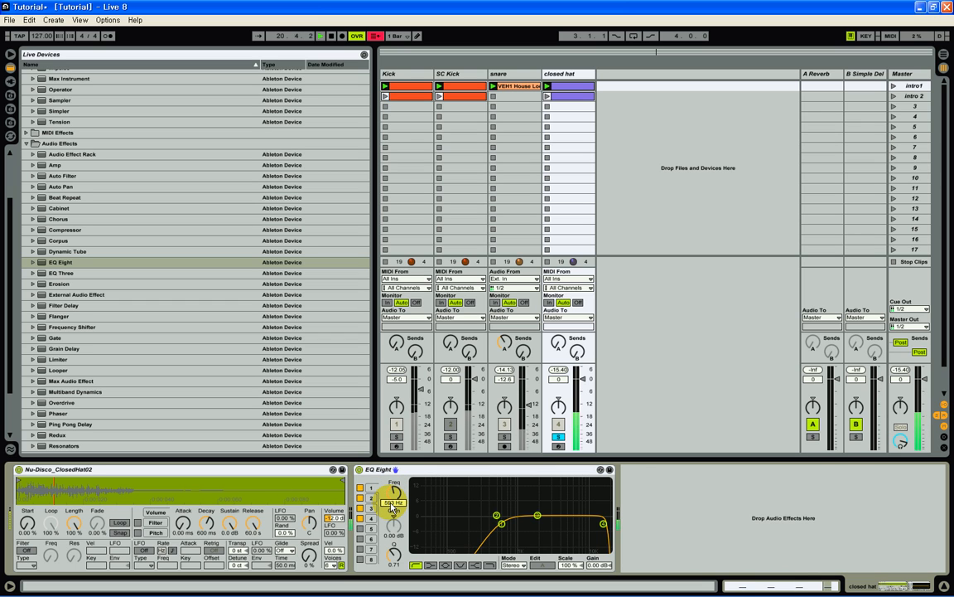
text(600)
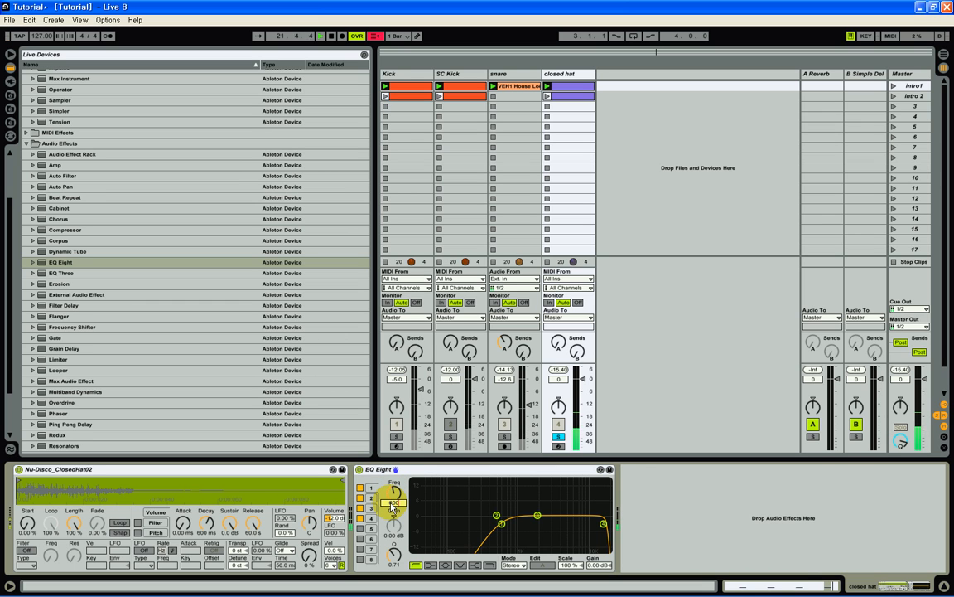
key(Return)
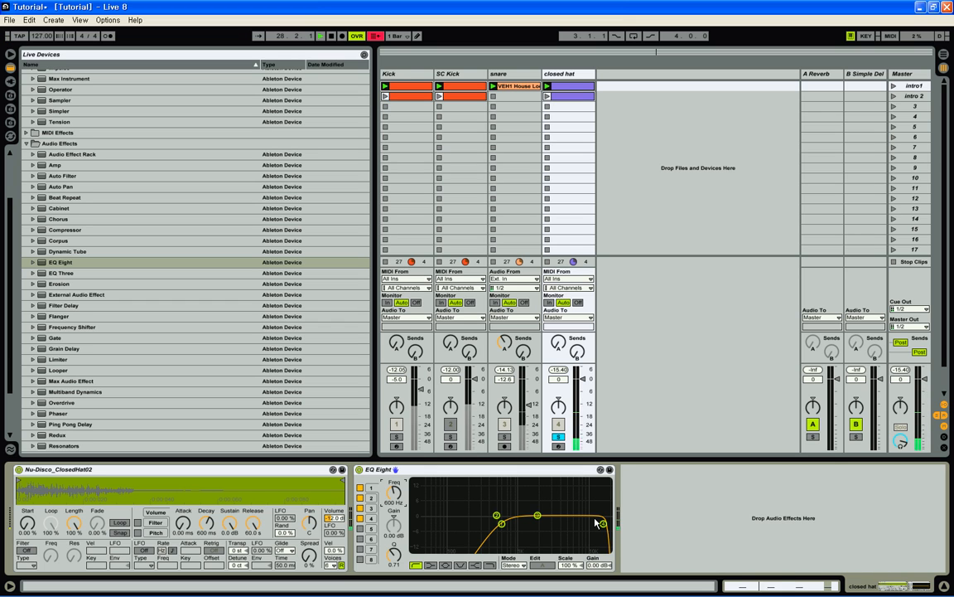
- Try a different Q on band 4 of the closed hat's EQ Eight, restore it to 0.71 and reset the band's gain to 0.00 dB
click(392, 555)
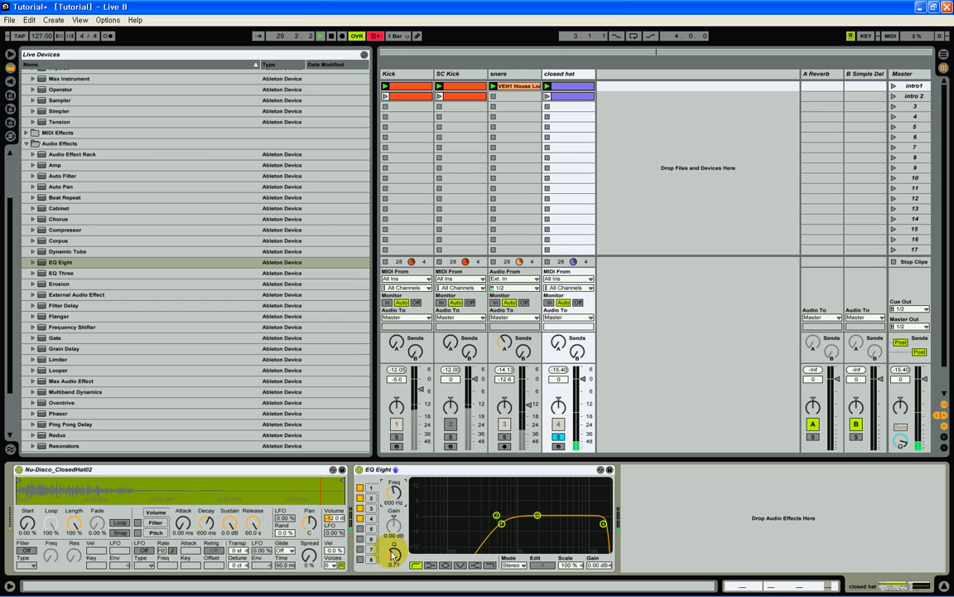
click(370, 517)
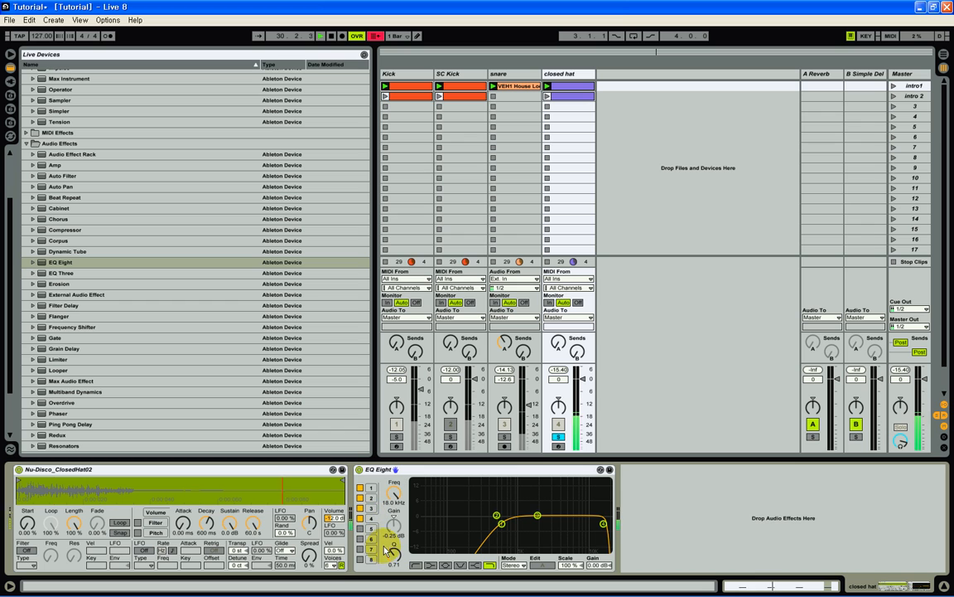
drag(393, 552, 395, 558)
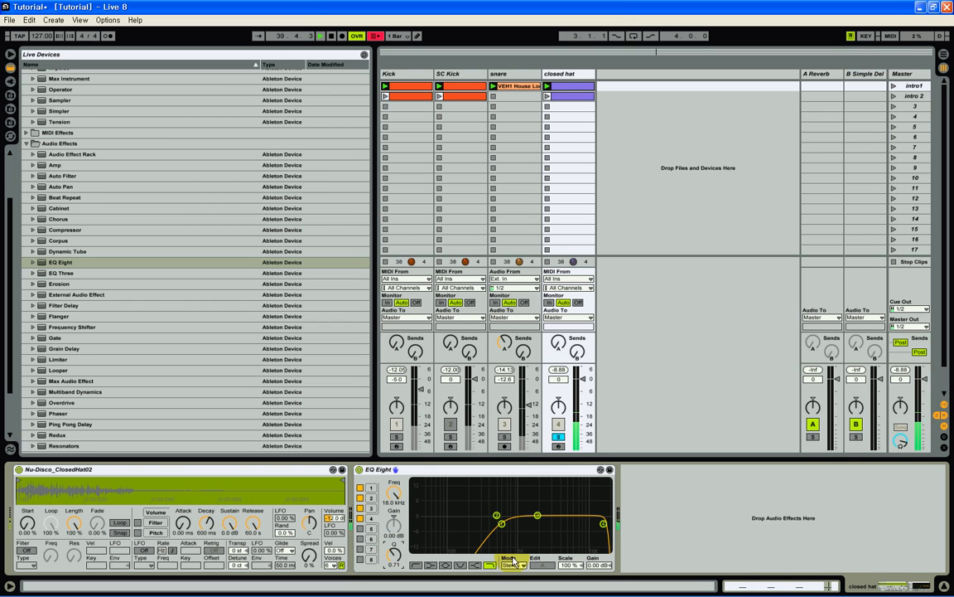
click(370, 488)
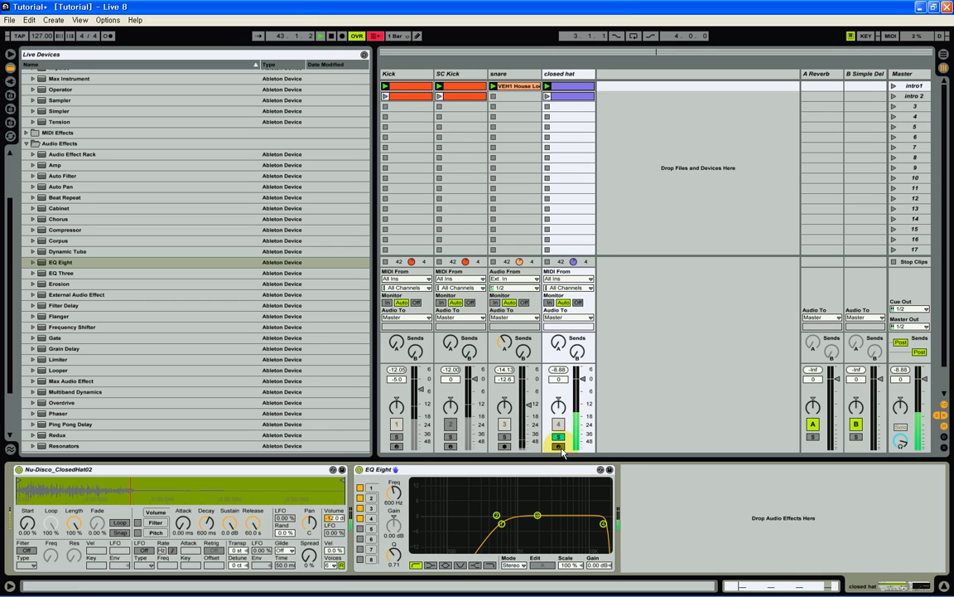
- Unsolo the closed hat, listen to it together with the kick and snare, and stop playback
click(558, 437)
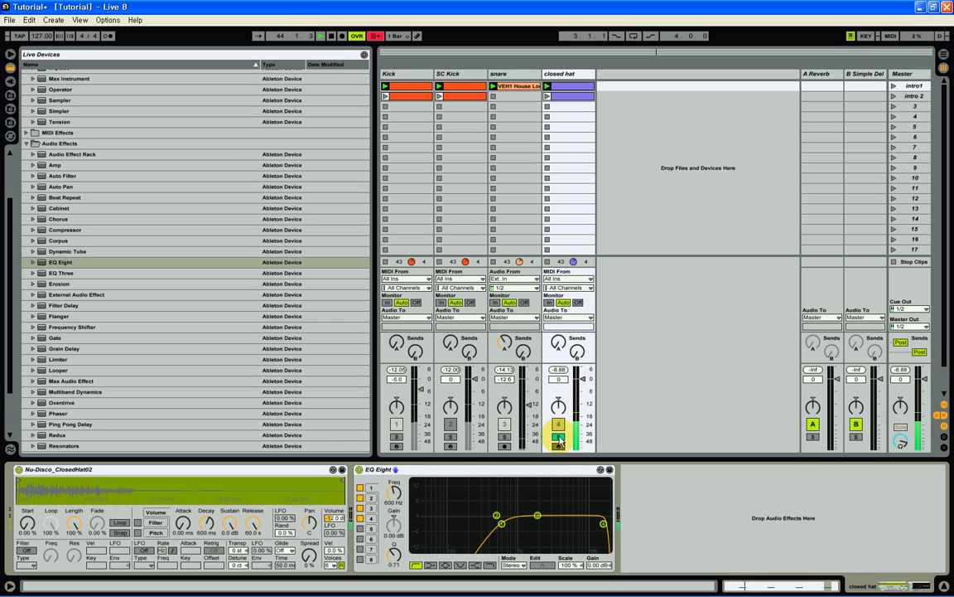
click(558, 438)
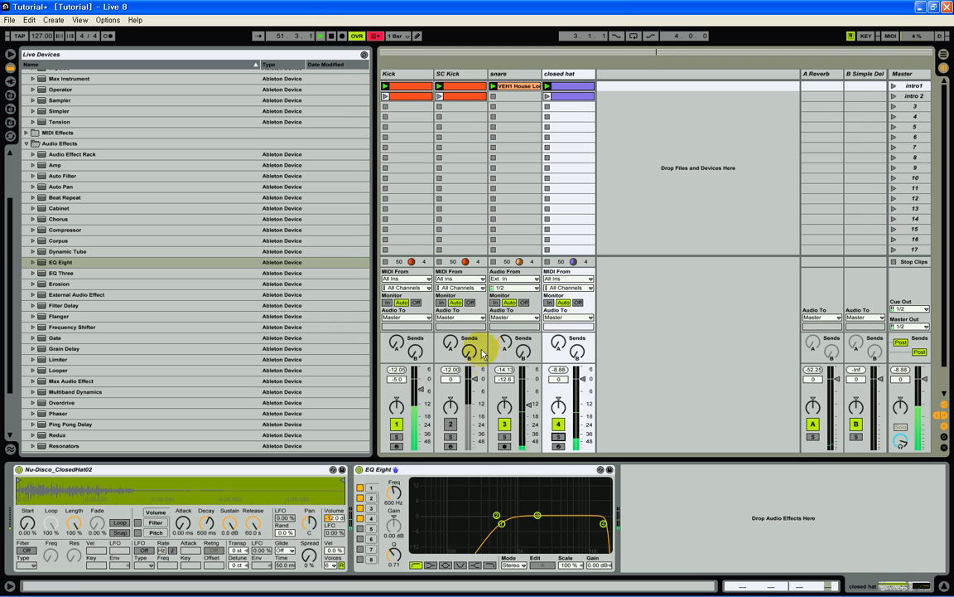
click(332, 36)
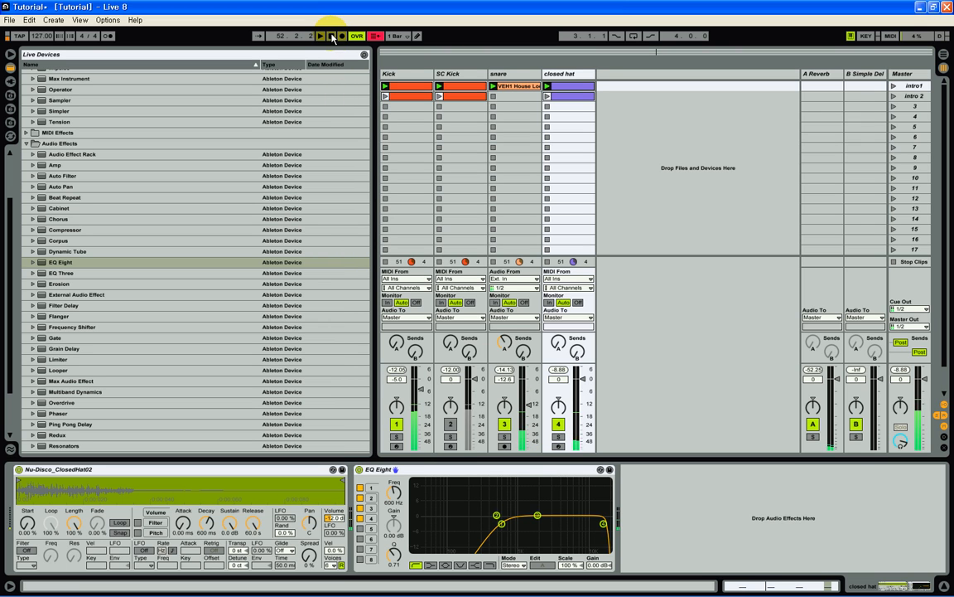
- Add a Compressor to the closed hat track and try hot-swapping it to the Jon Hats preset
click(450, 423)
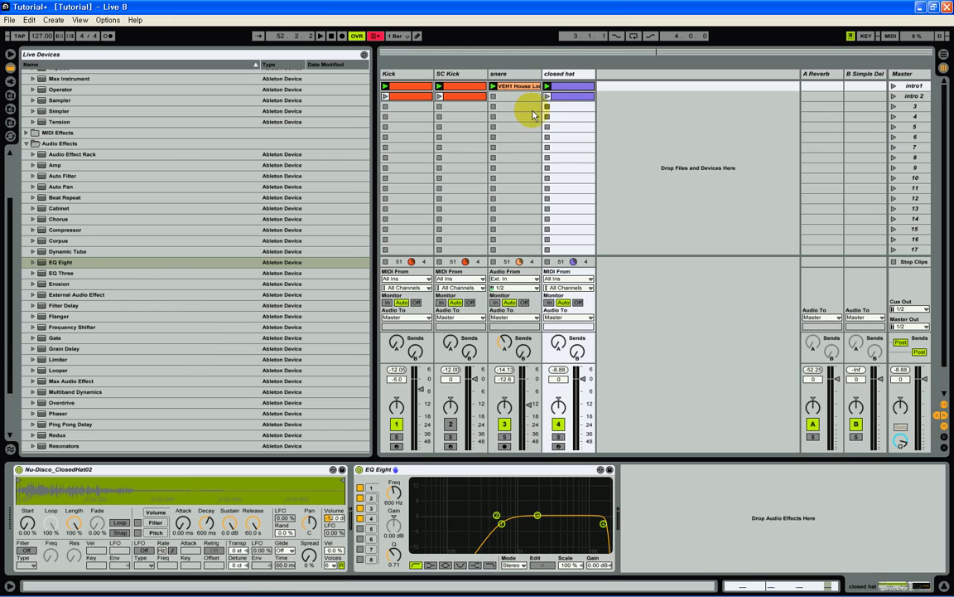
click(561, 75)
double_click(59, 231)
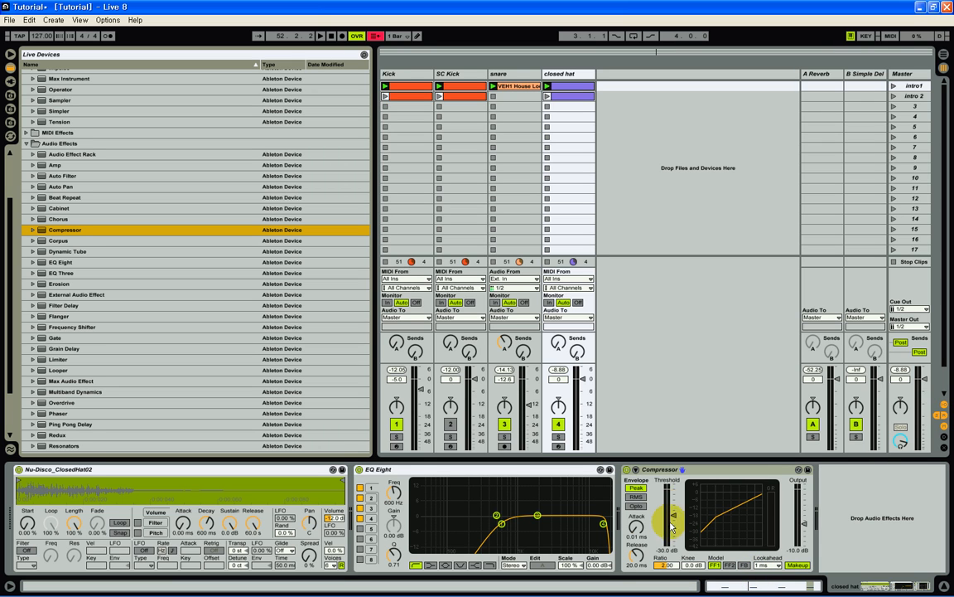
click(32, 229)
scroll(188, 334, down, 4)
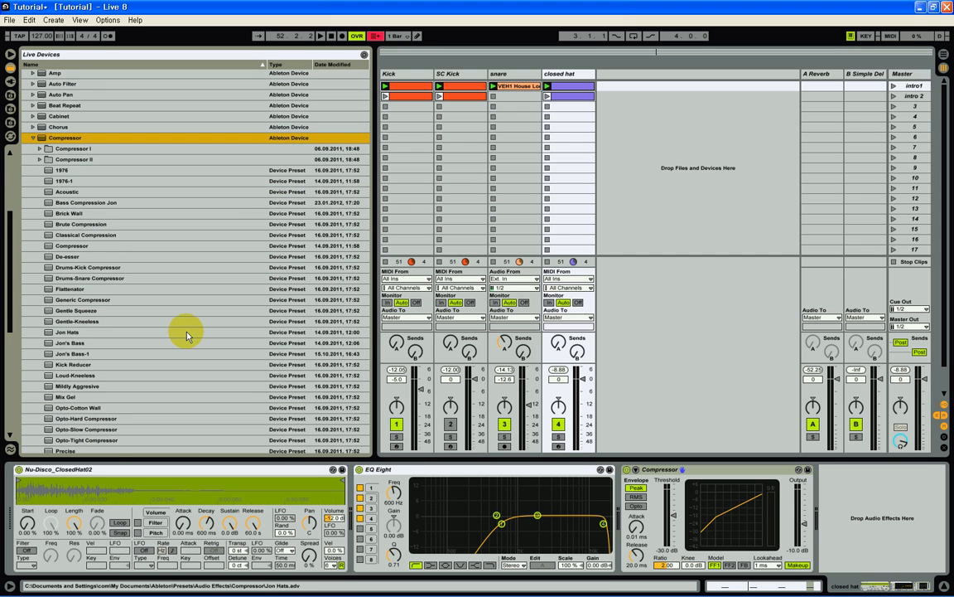
scroll(188, 336, down, 3)
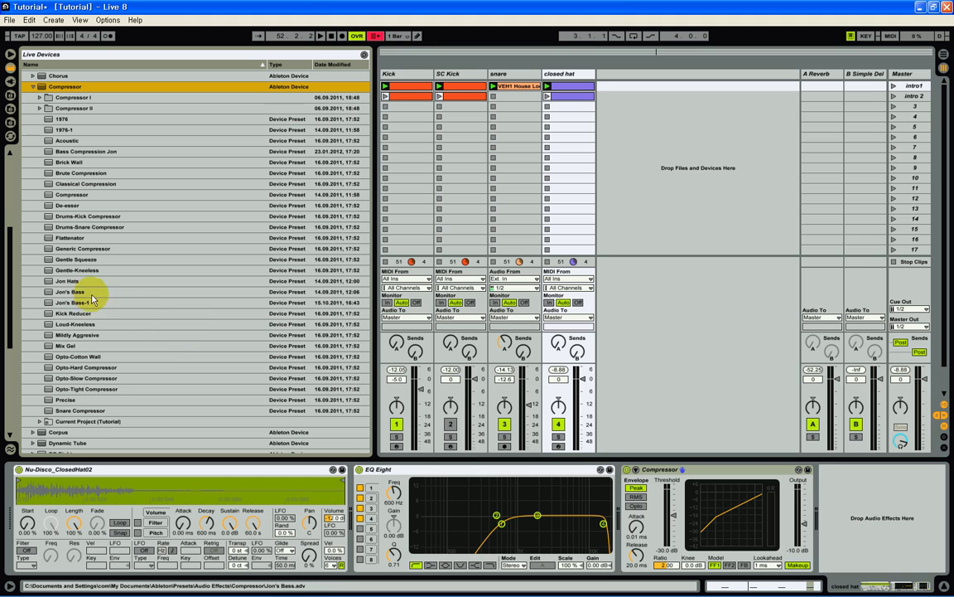
click(799, 470)
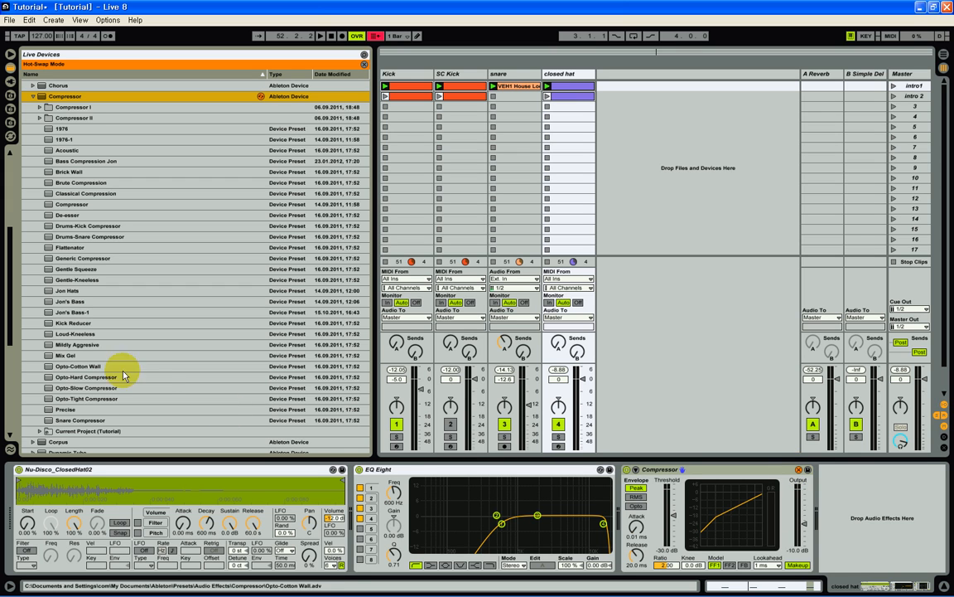
click(57, 294)
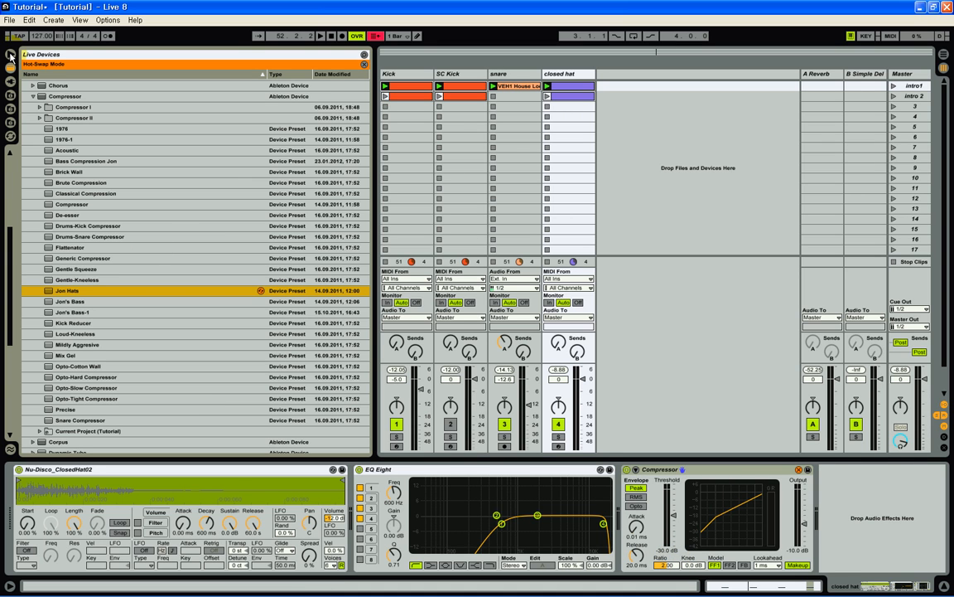
- Delete the closed hat's Compressor and load the Jon Hats Compressor preset onto the track instead
click(753, 473)
key(Delete)
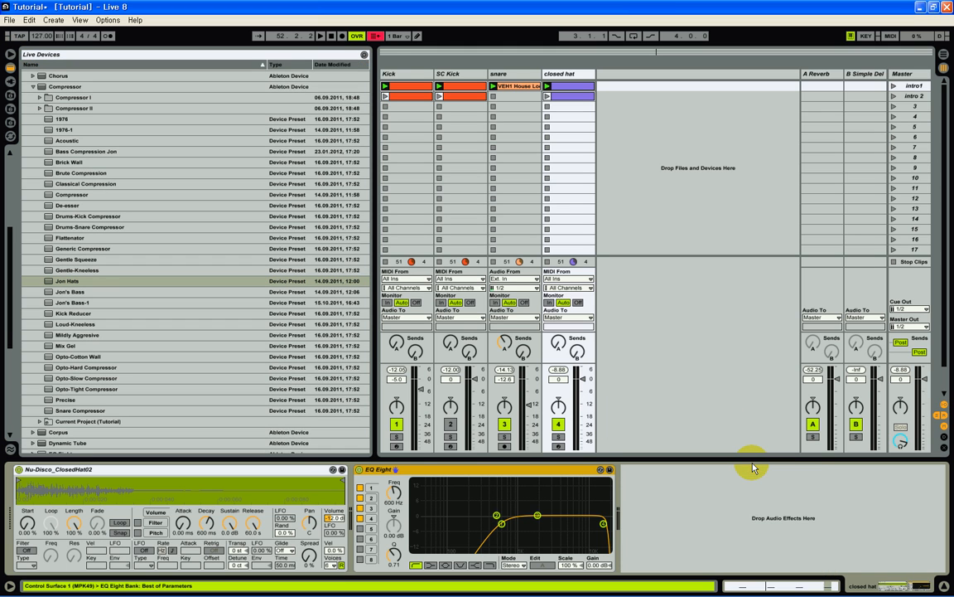
double_click(66, 283)
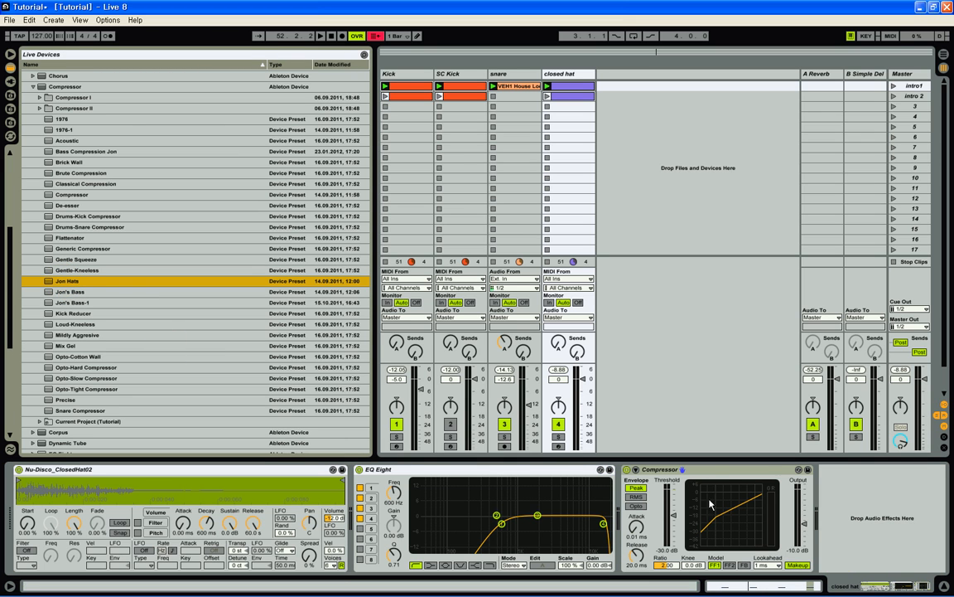
- Solo the closed hat, play its first clip and set the Compressor's threshold to -20.0 dB
click(558, 436)
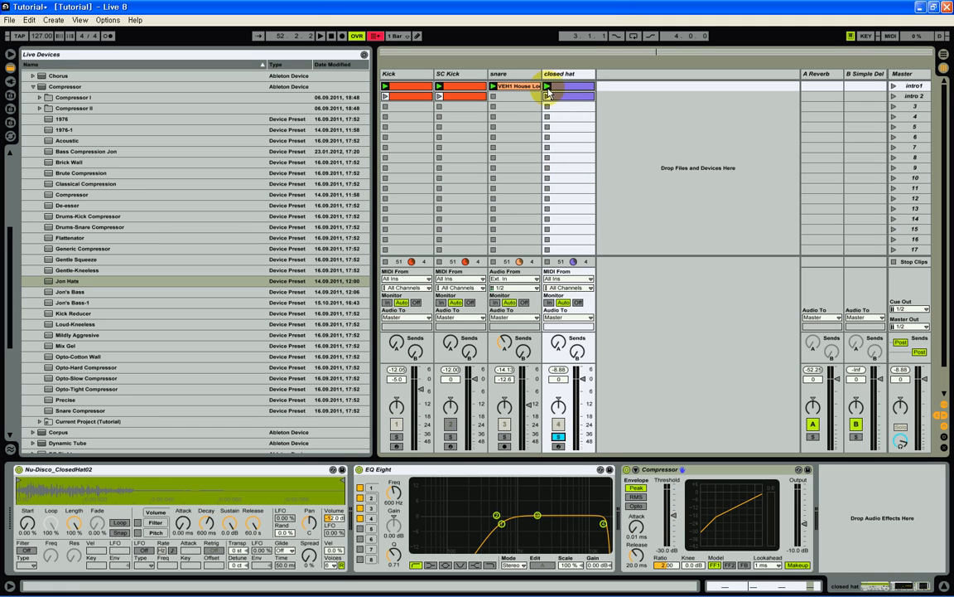
click(547, 86)
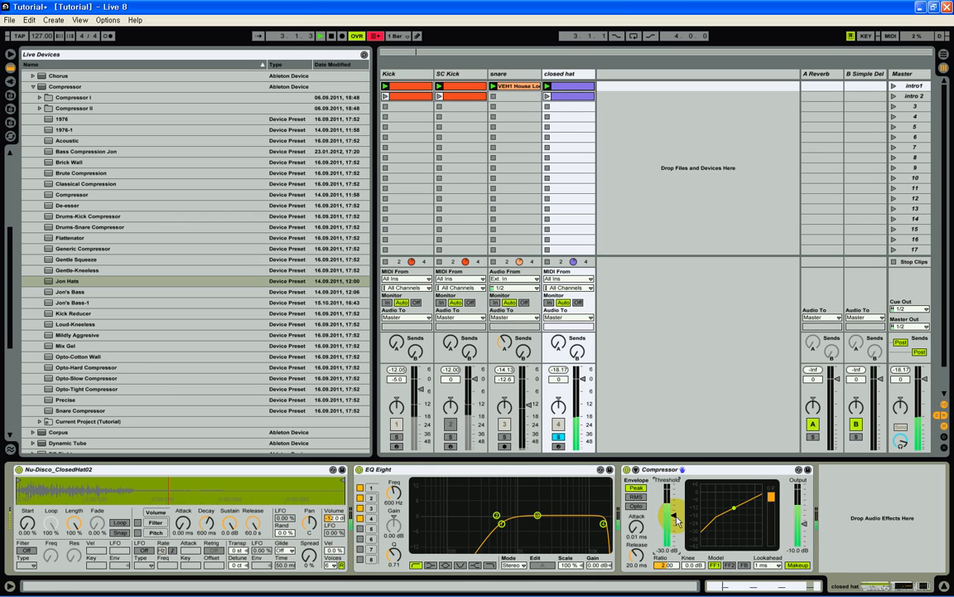
drag(675, 518, 672, 521)
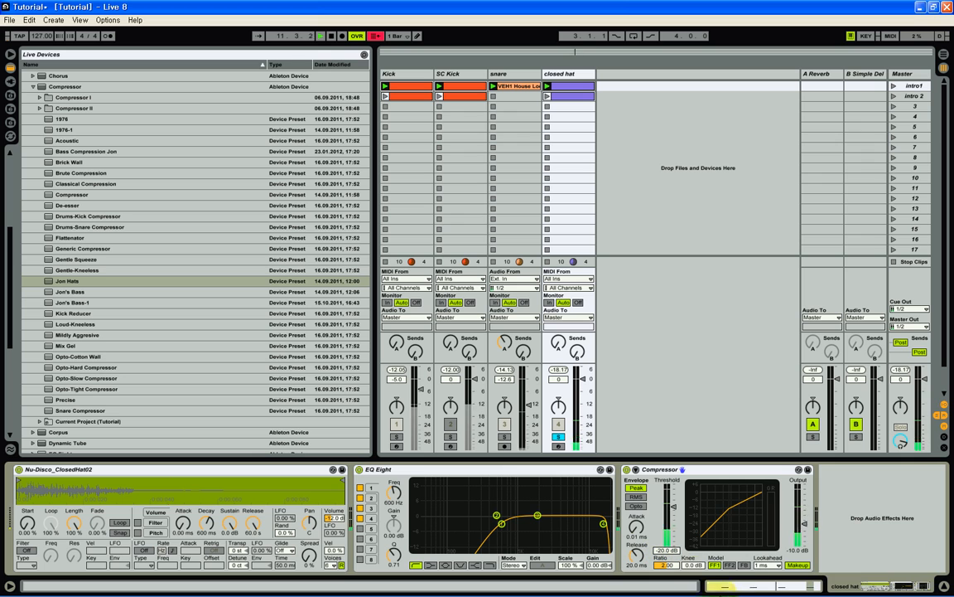
- Raise the output level of the closed hat's Compressor and set it to exactly 0.00 dB
scroll(808, 530, up, 5)
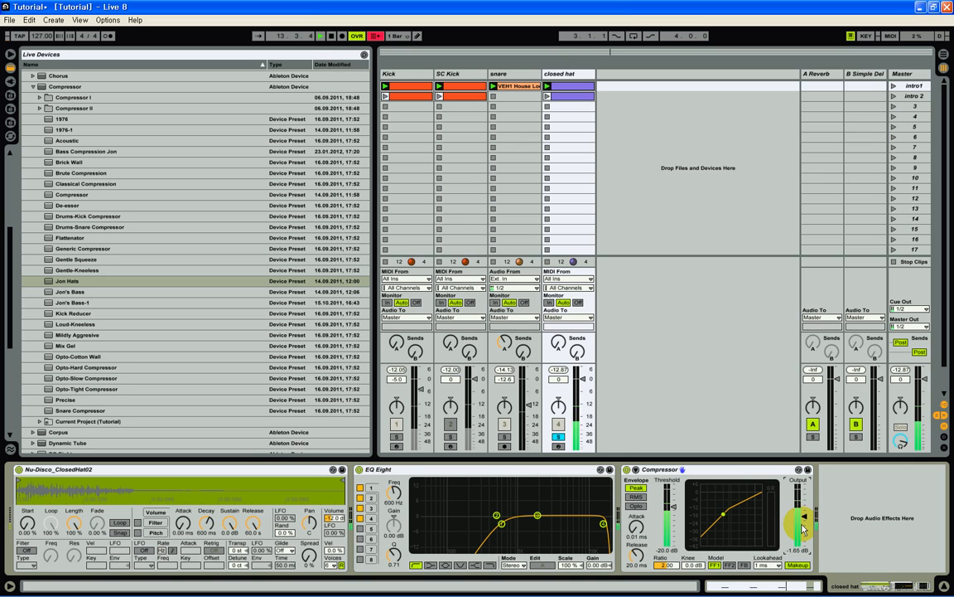
scroll(803, 530, down, 1)
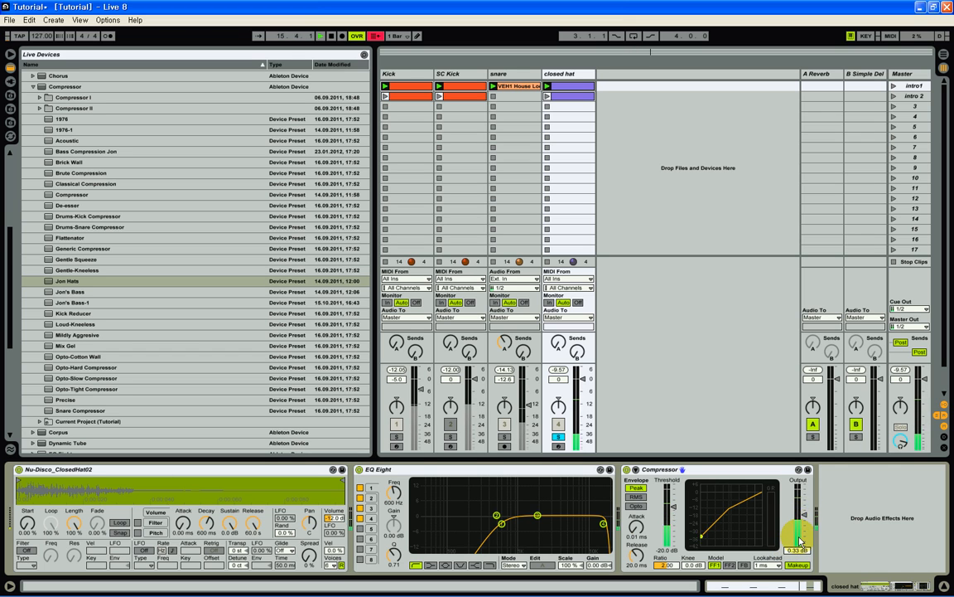
click(800, 542)
text(0)
key(Return)
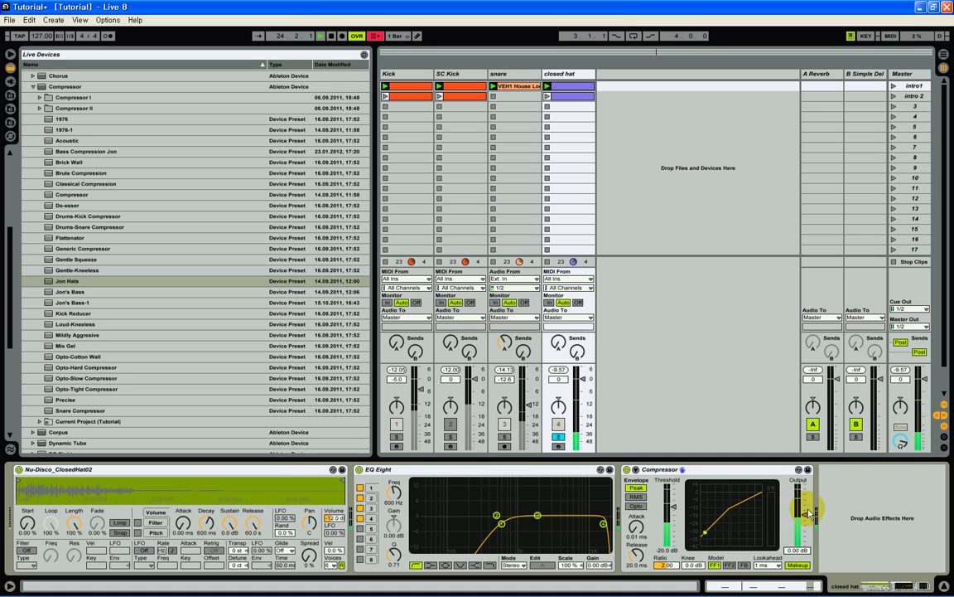
drag(810, 514, 798, 524)
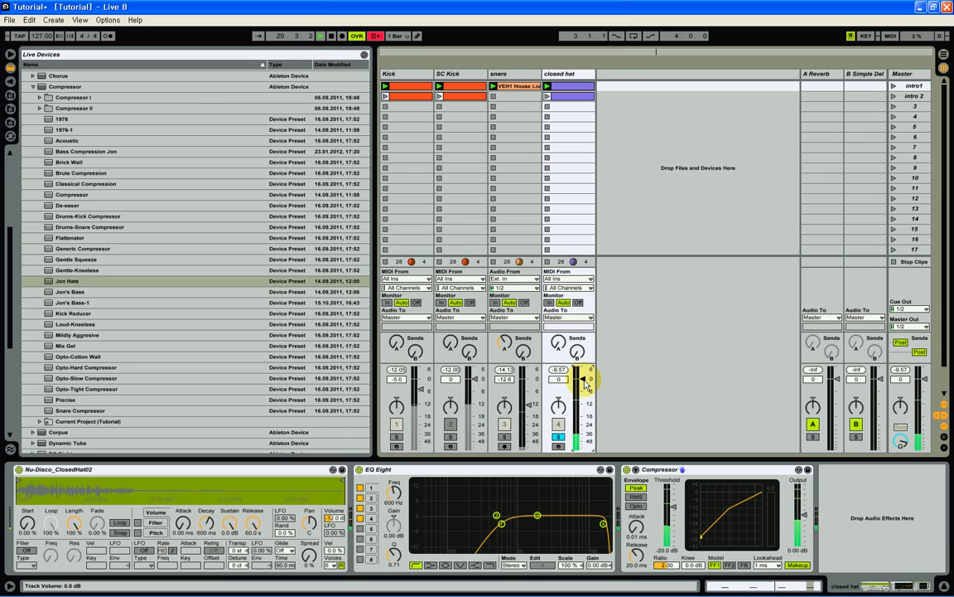
- Lower the closed hat's track volume, unsolo it and, while playing scene intro1, balance it against kick and snare at -10.1 dB
drag(585, 381, 581, 386)
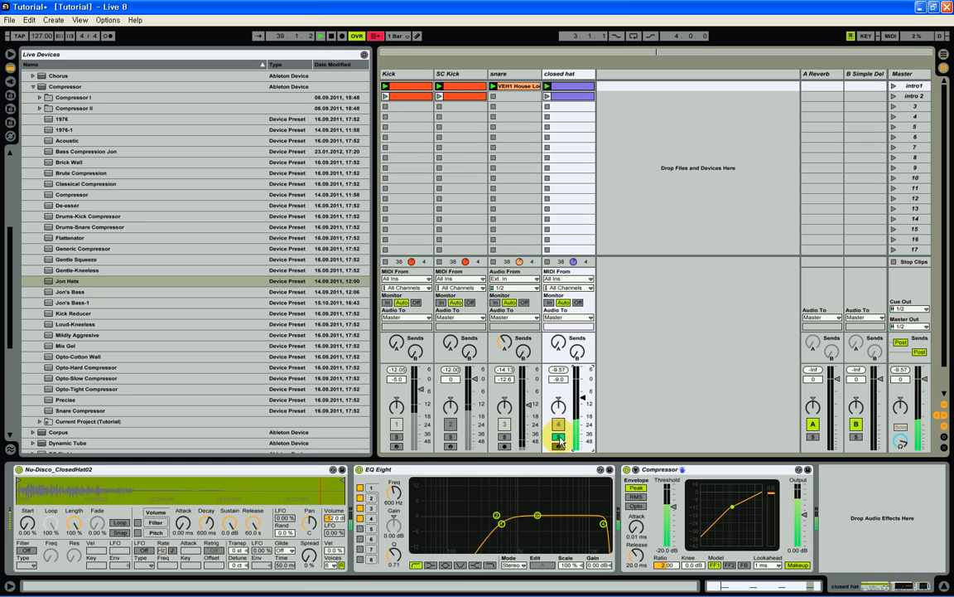
click(559, 439)
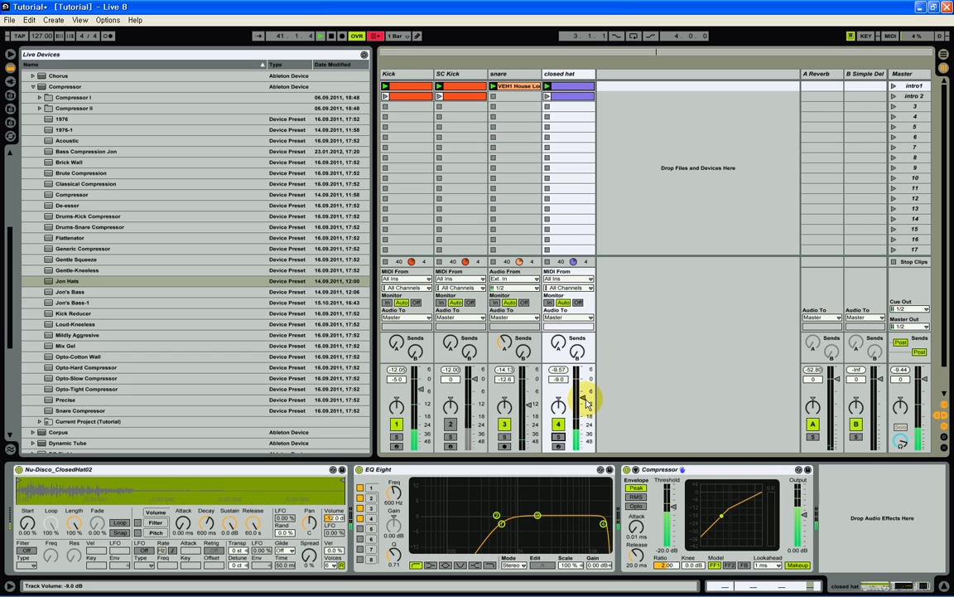
drag(585, 401, 586, 406)
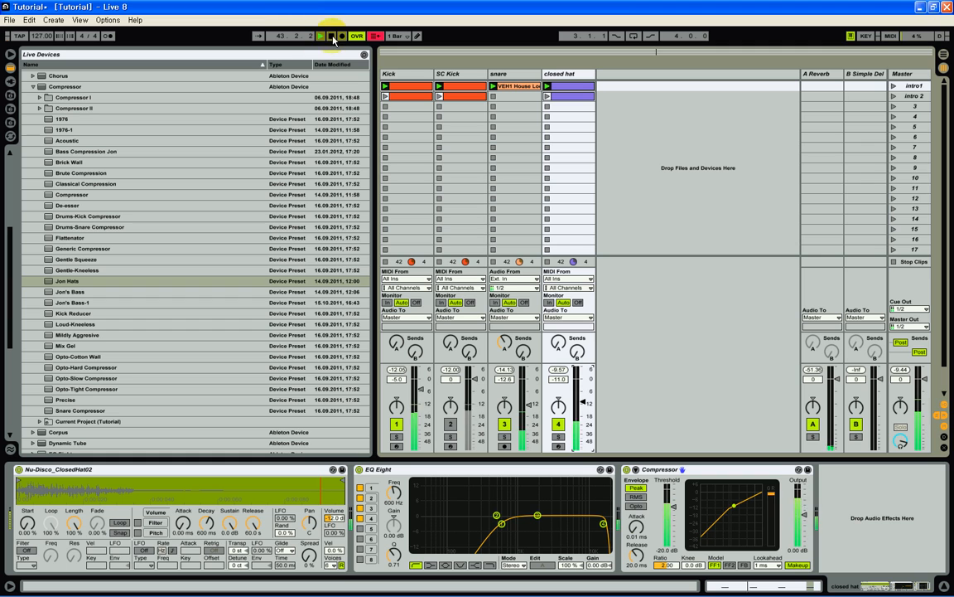
click(895, 86)
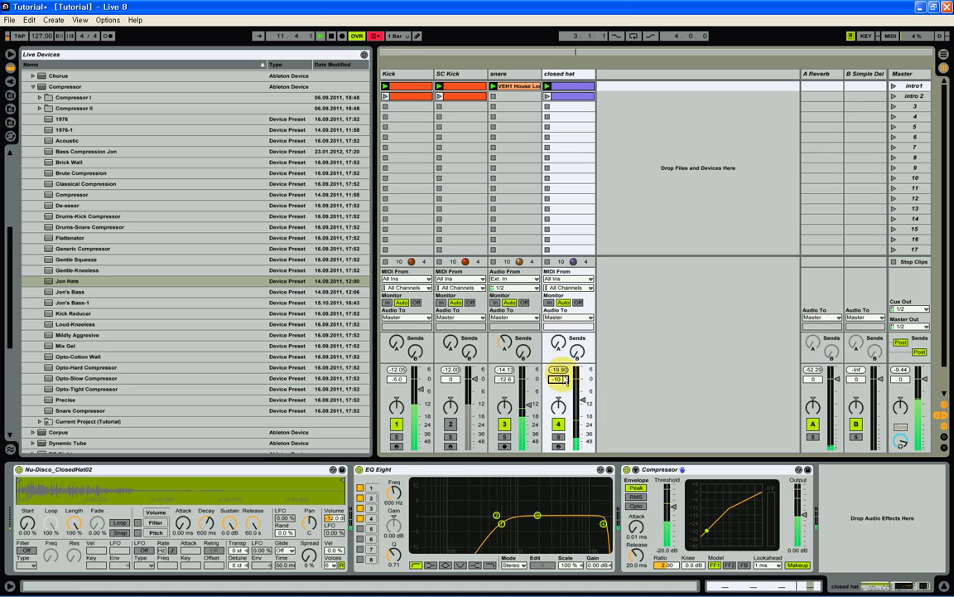
- Hide the browser, show the B Simple Delay return's devices and raise the closed hat's send B to 0.0 dB
click(10, 54)
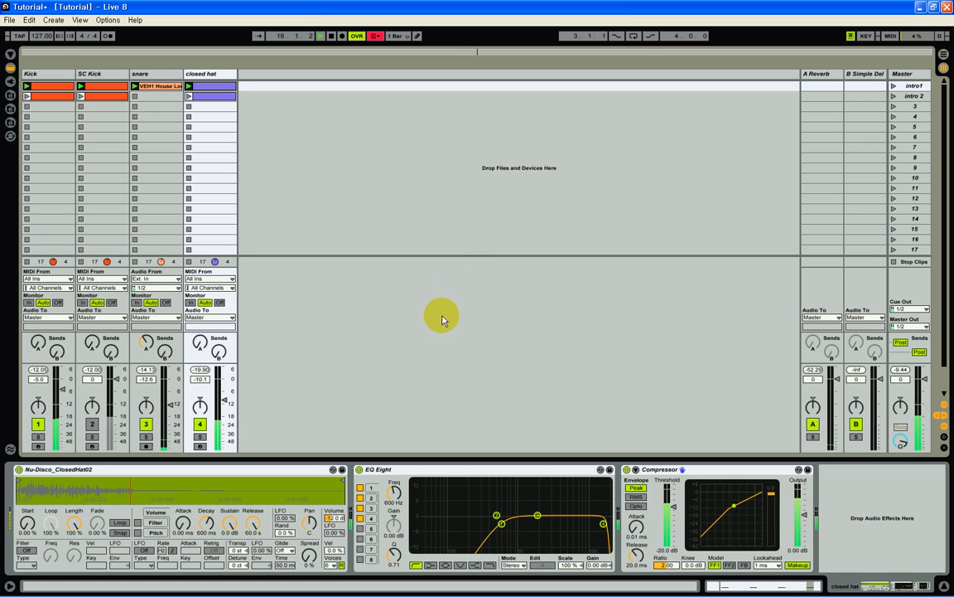
click(865, 74)
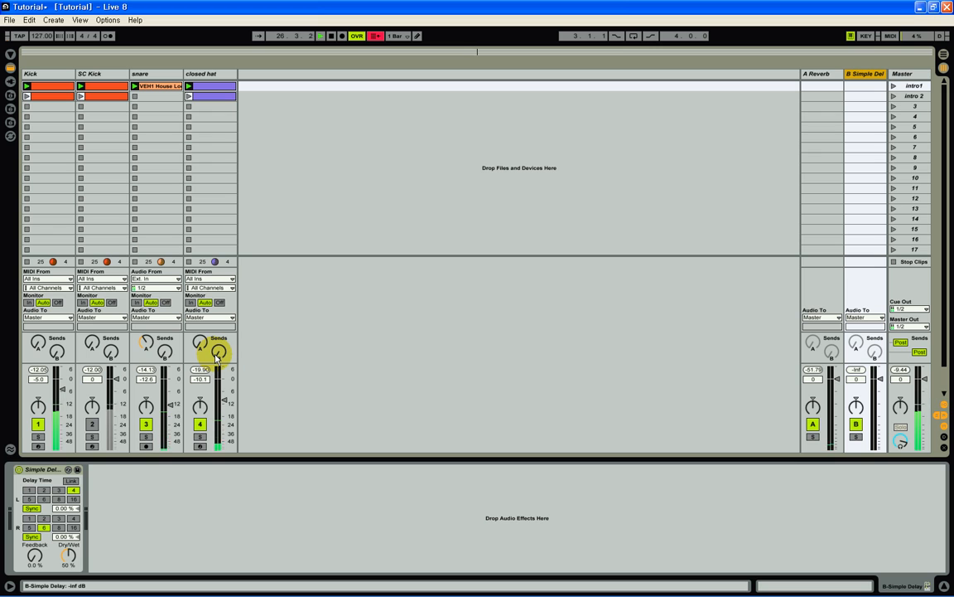
drag(217, 356, 216, 355)
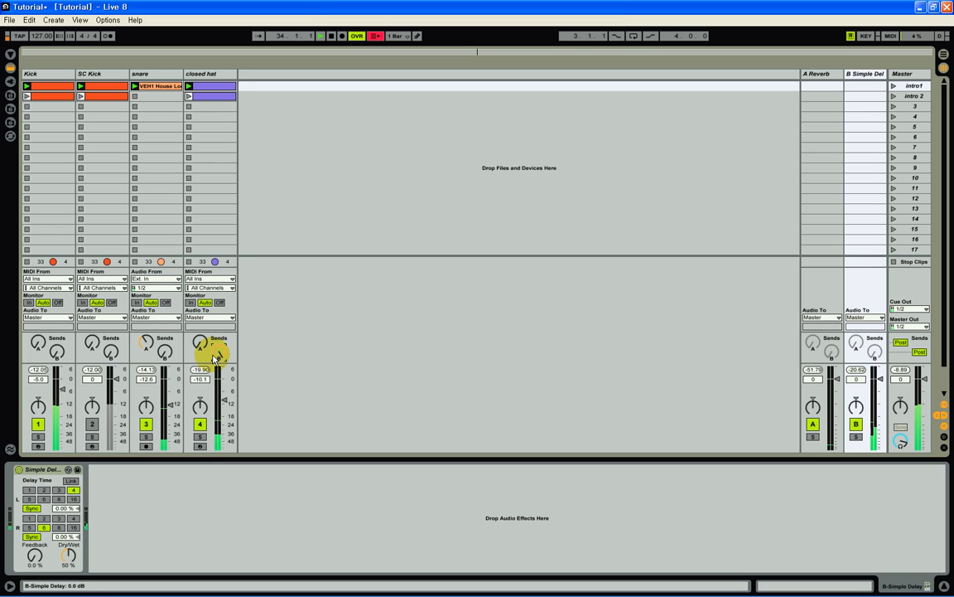
- Solo the closed hat and, while listening, set the Simple Delay's Dry/Wet to 100 % and its Feedback to 50 %
click(200, 437)
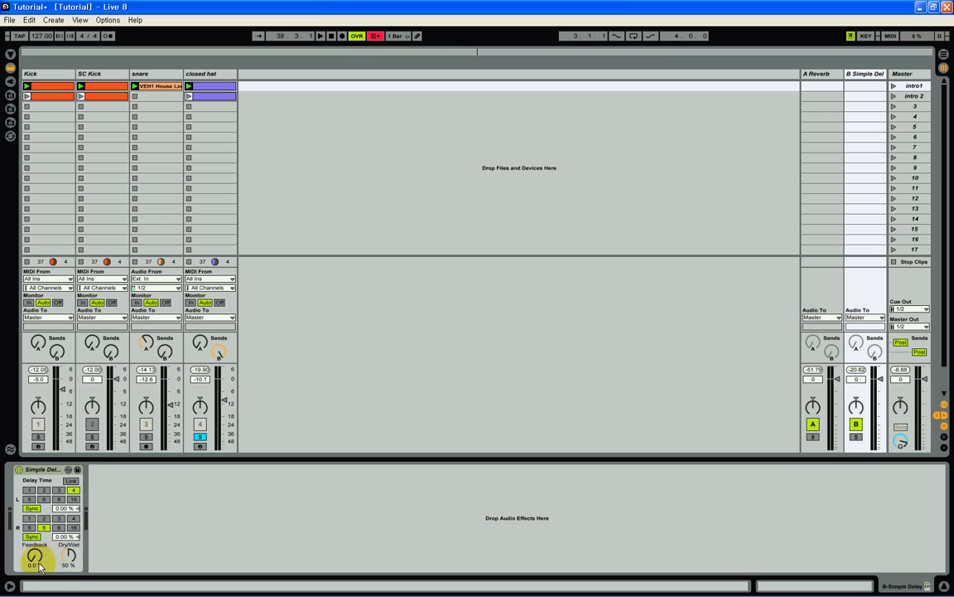
click(69, 556)
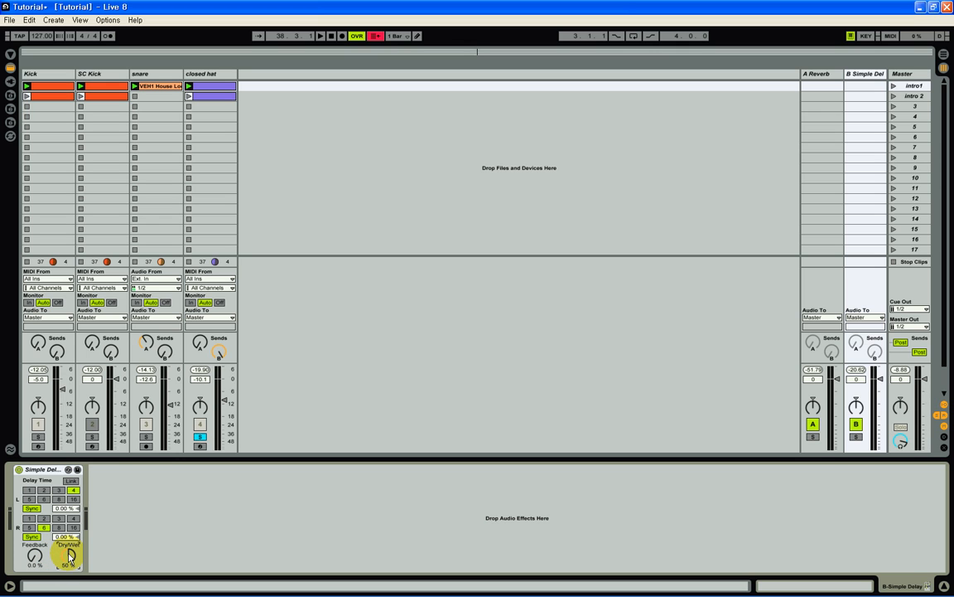
click(323, 36)
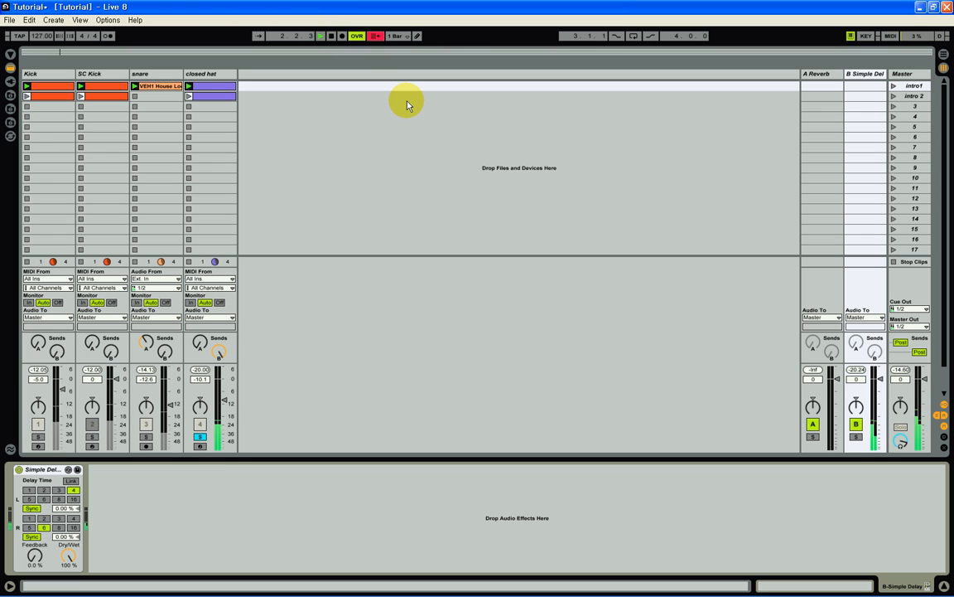
click(332, 36)
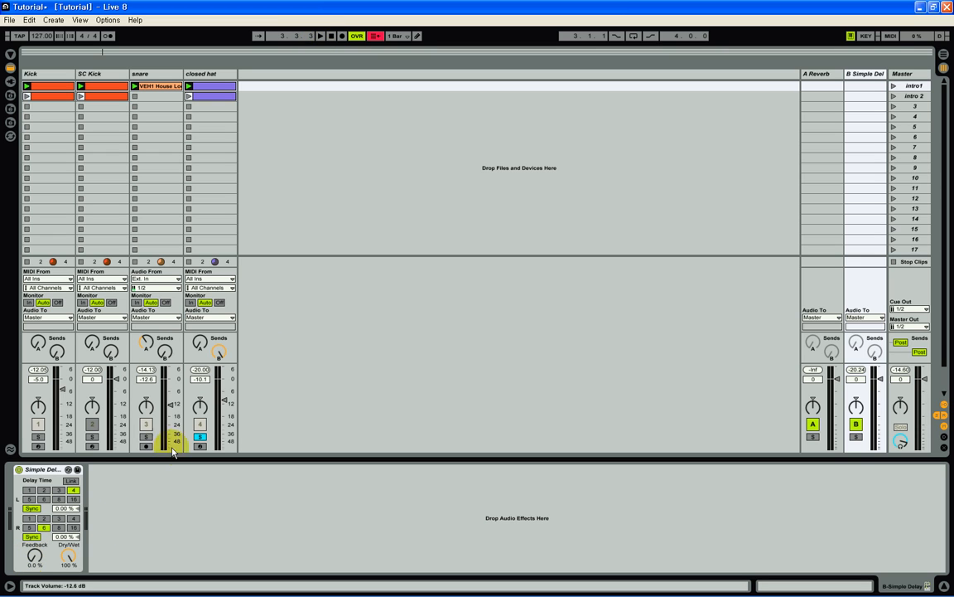
click(323, 42)
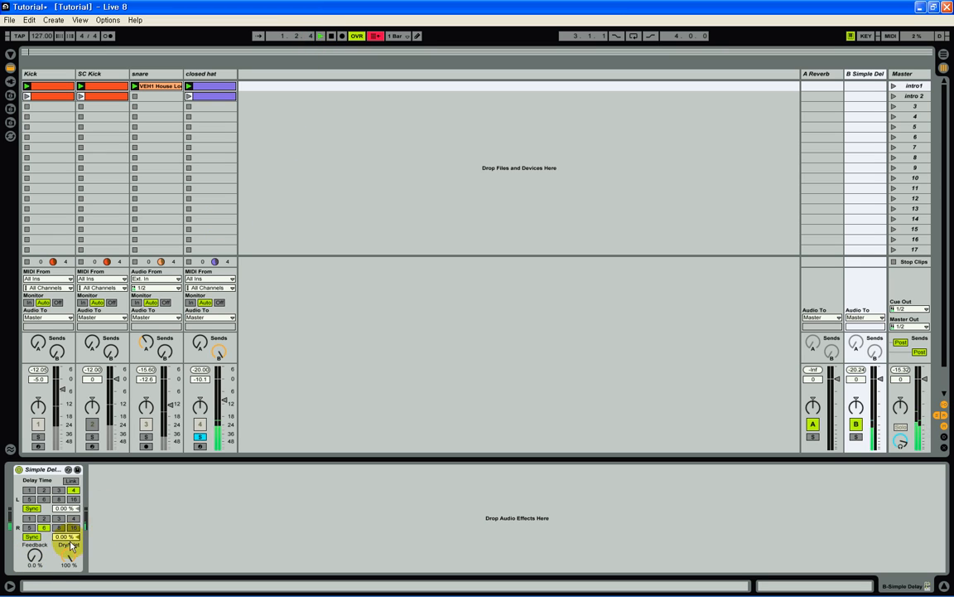
click(33, 563)
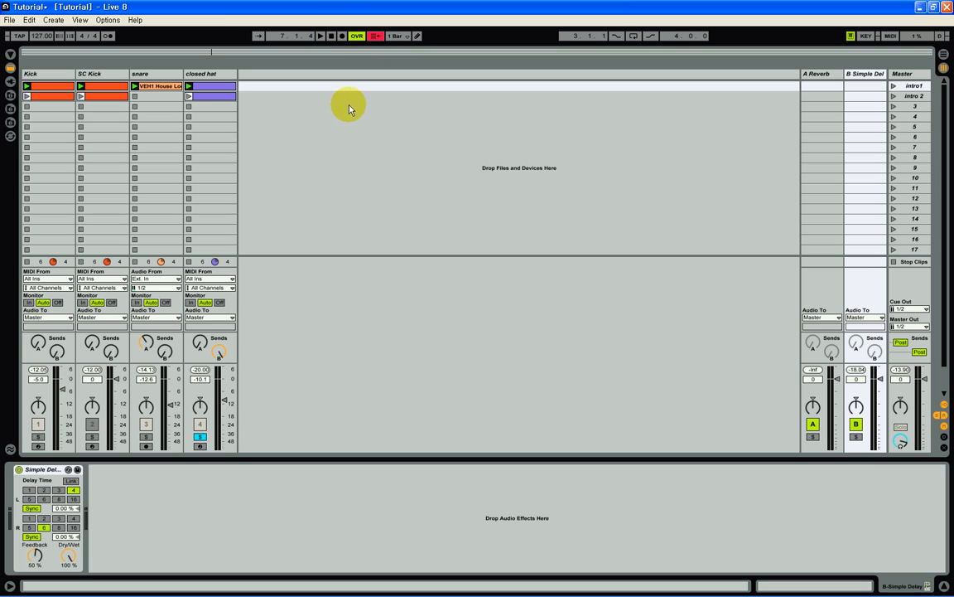
- Unsolo the closed hat, play scene intro1, compare the mix with the Simple Delay bypassed and re-enabled, and stop playback
click(200, 437)
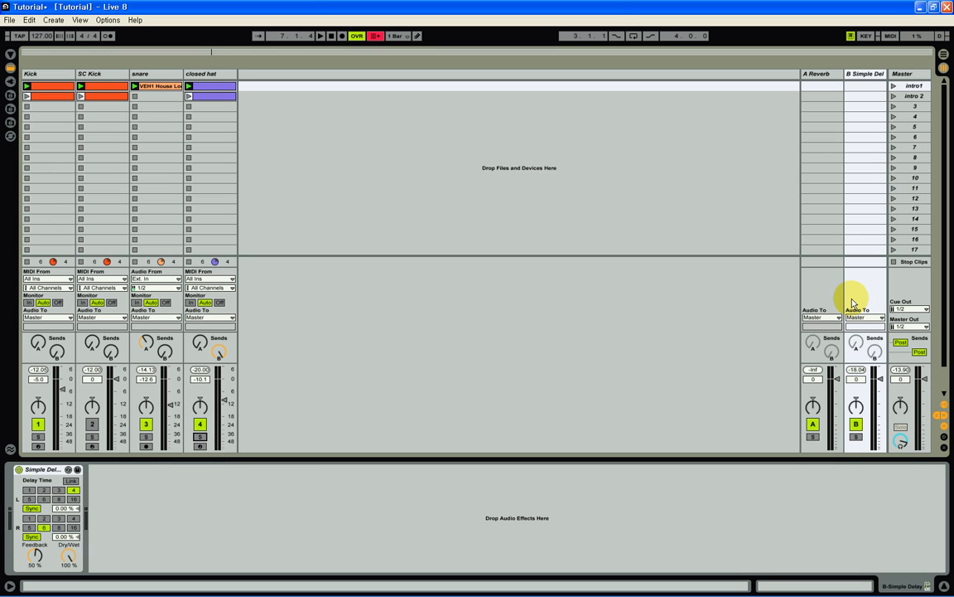
click(894, 86)
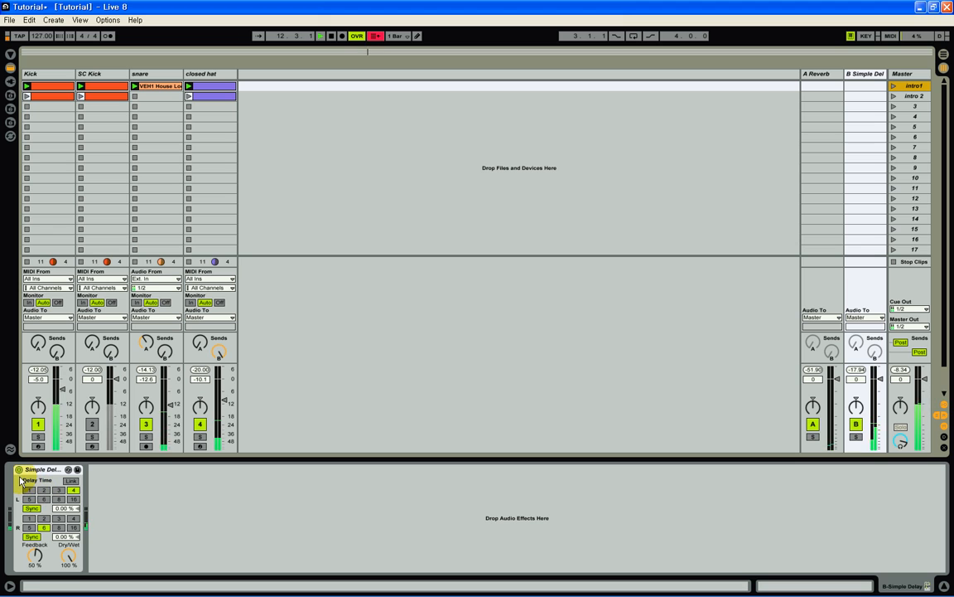
click(19, 470)
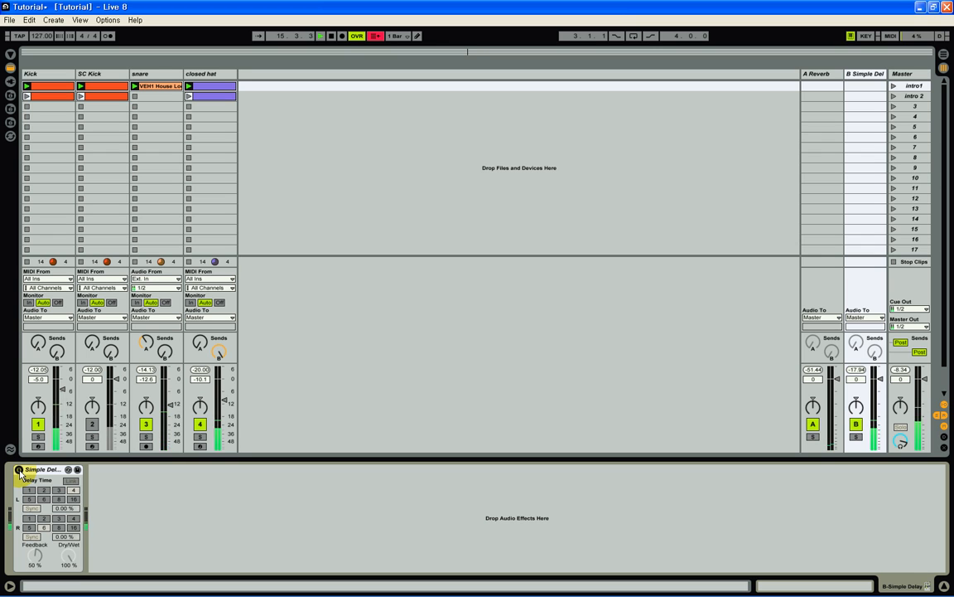
click(19, 470)
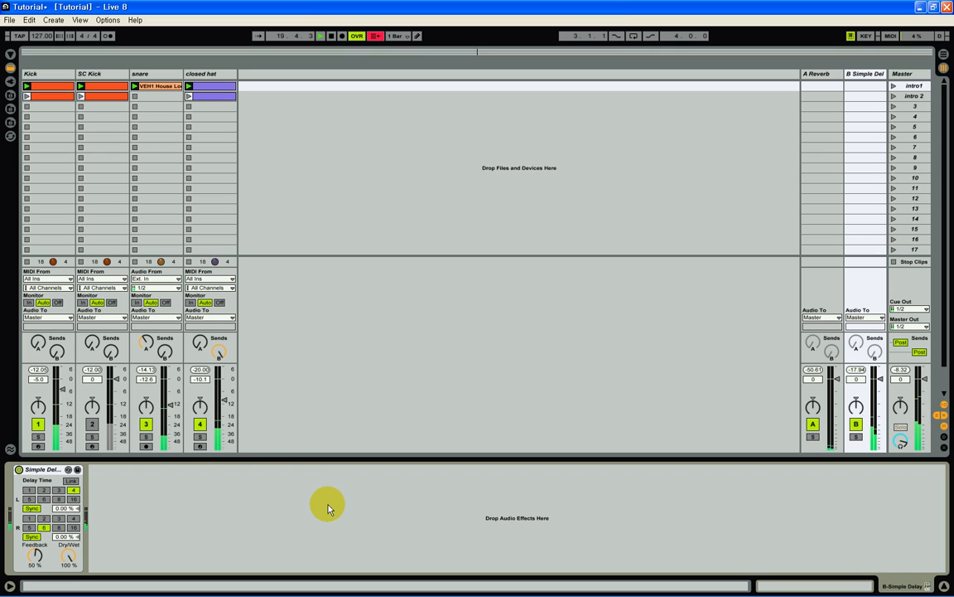
click(330, 38)
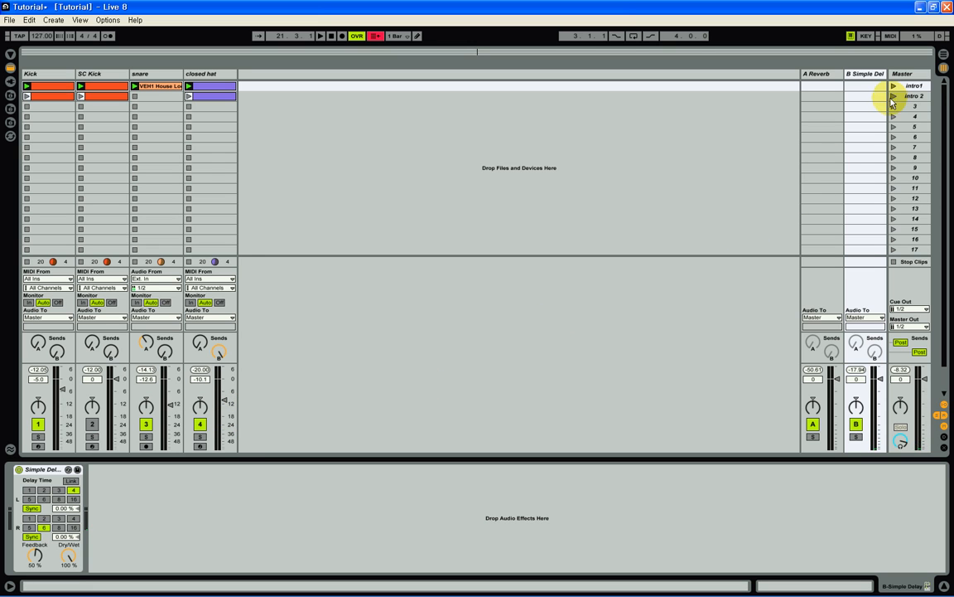
- Switch from the Session View to the Arrangement View with the browser hidden
click(945, 56)
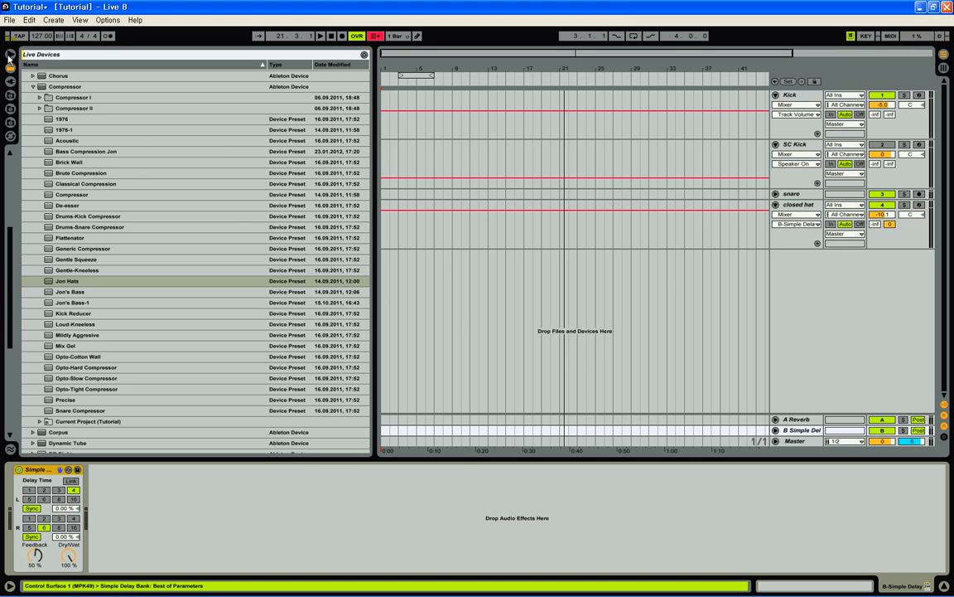
click(8, 57)
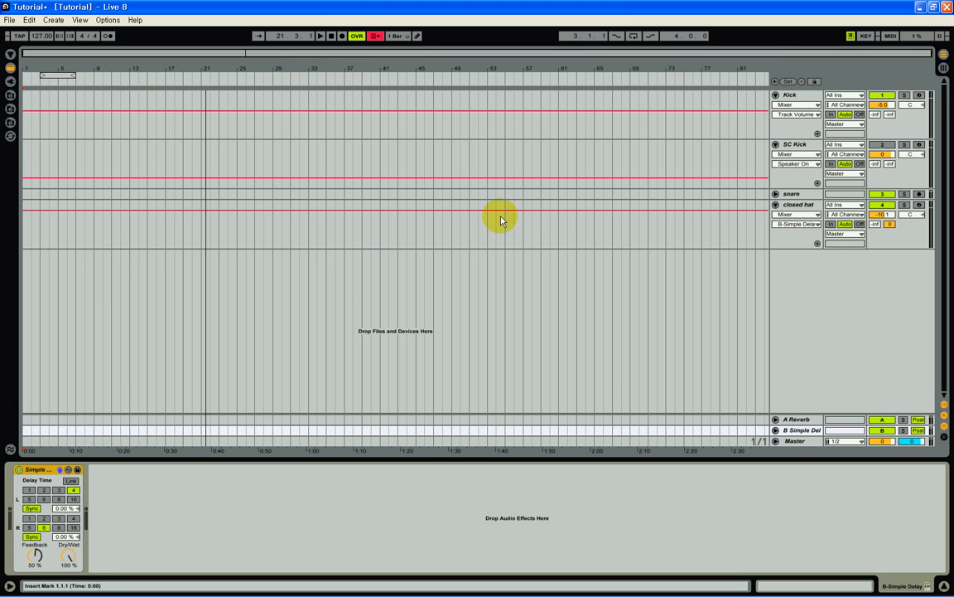
- Unfold the snare track in the Arrangement View, and in the Session View move its VEH1 House Loop clip from scene intro1 to intro 2
drag(401, 68, 400, 65)
double_click(401, 64)
key(Home)
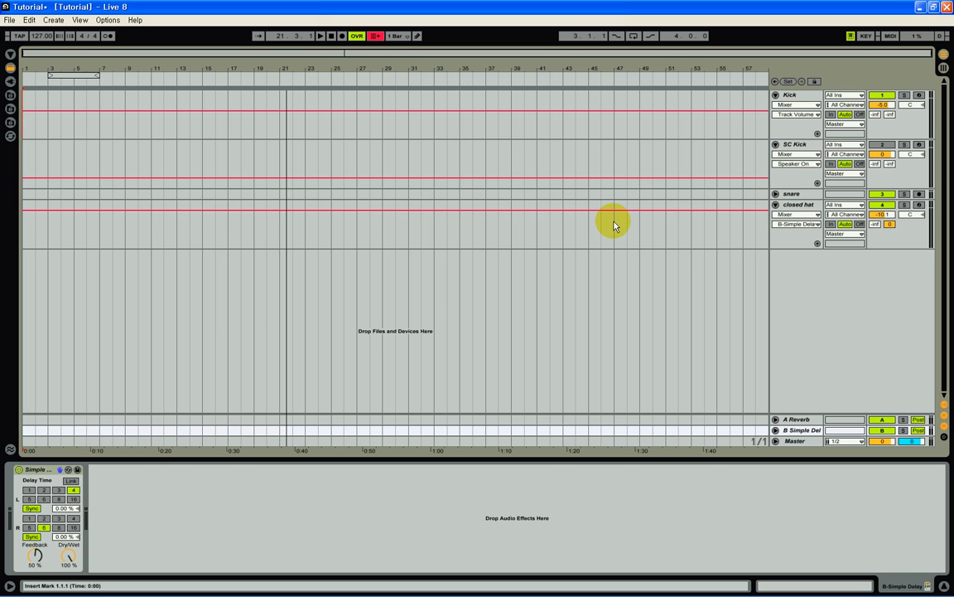
click(776, 193)
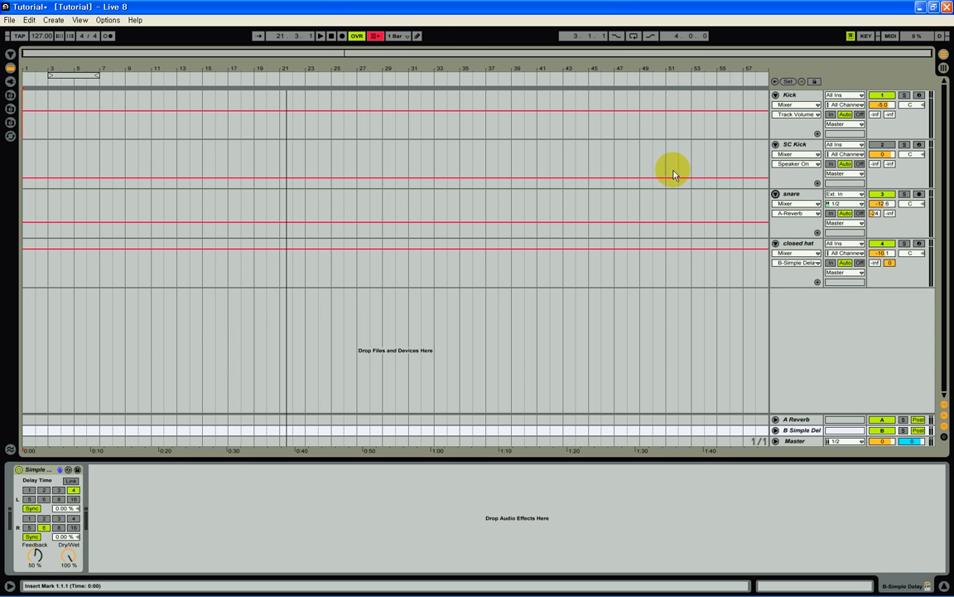
click(943, 68)
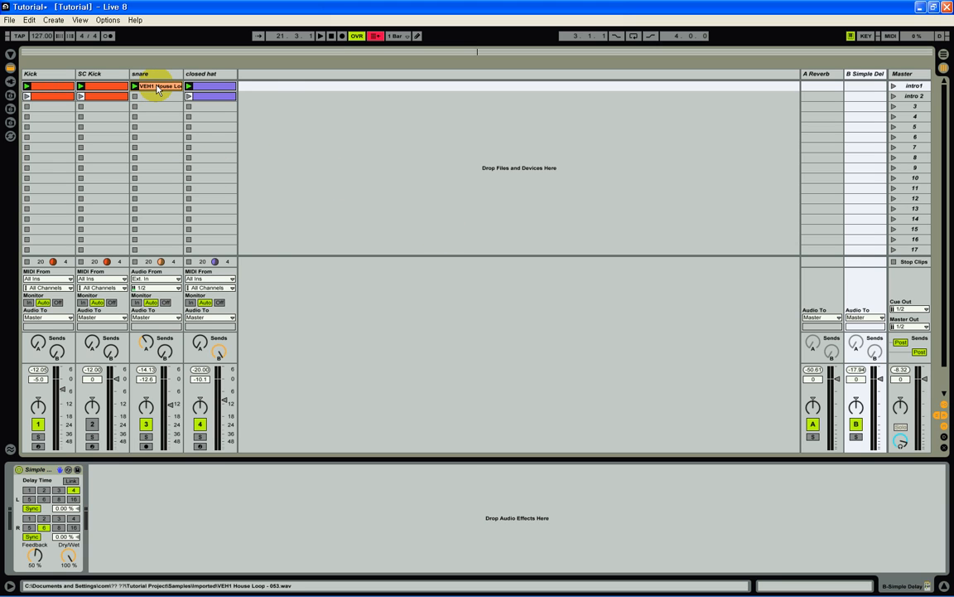
drag(158, 88, 153, 96)
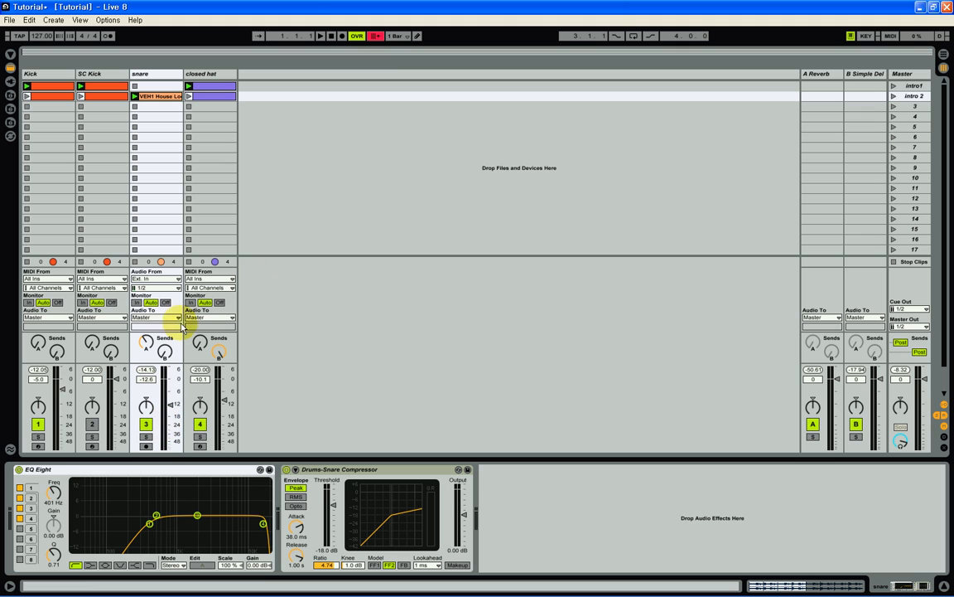
- Record scene intro1 from bar 1 and scene intro 2 from bar 5 into the arrangement, and stop recording near the end of bar 8
click(376, 36)
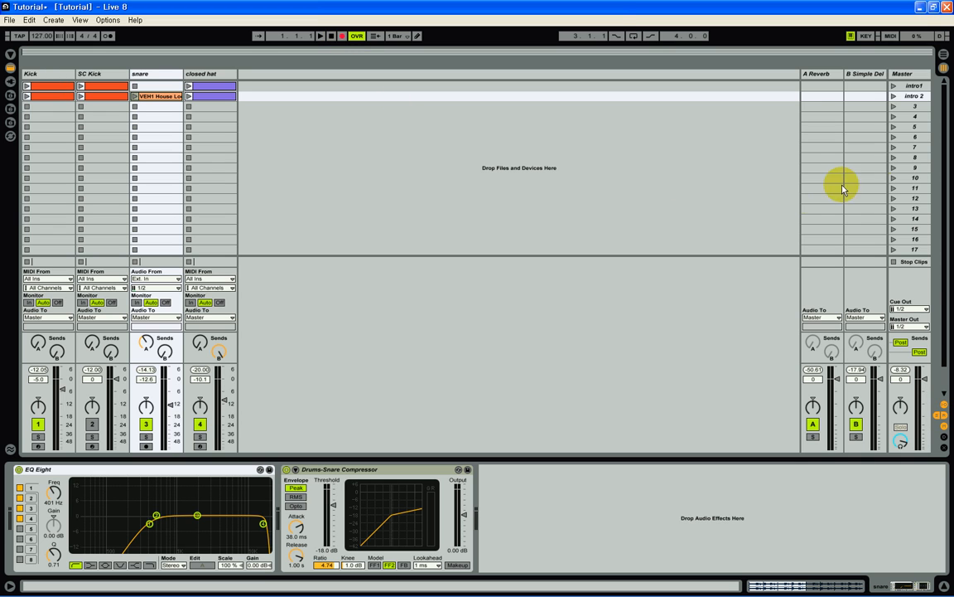
click(894, 86)
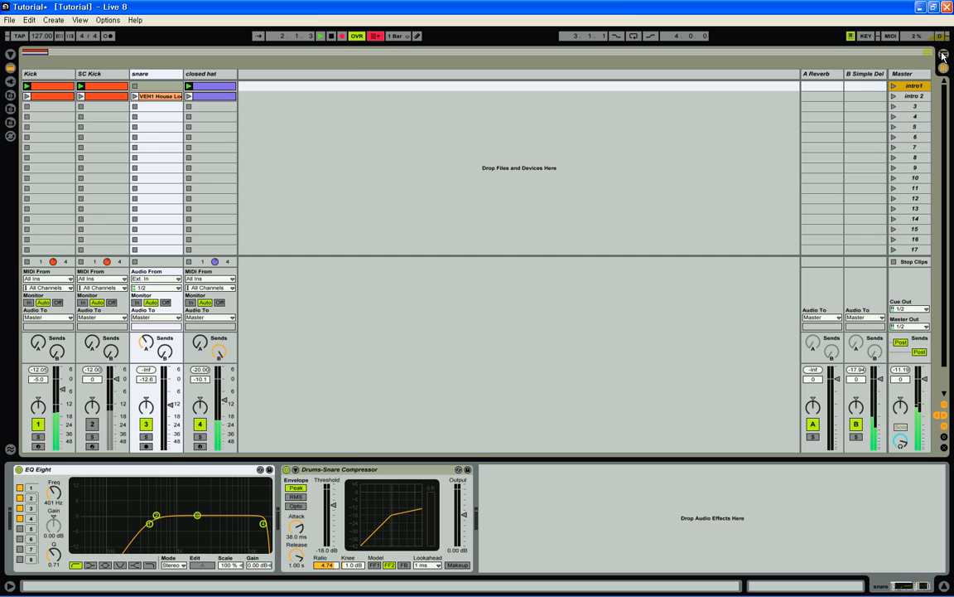
key(Tab)
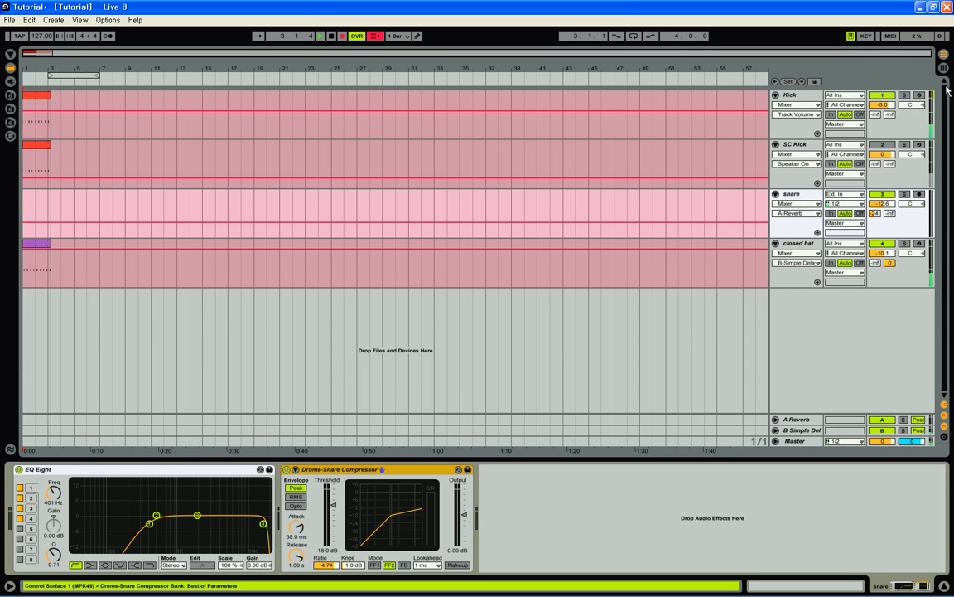
key(Tab)
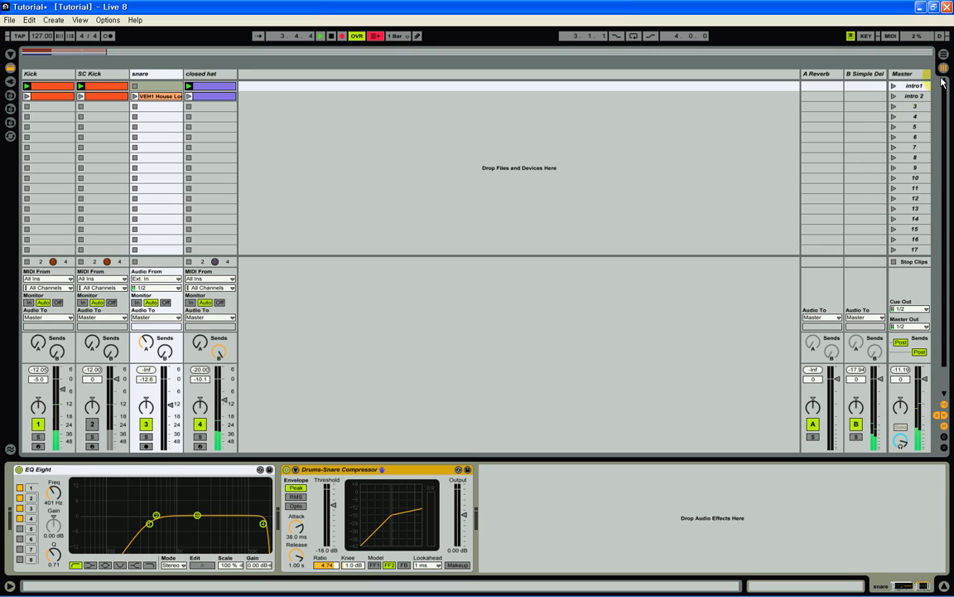
click(894, 97)
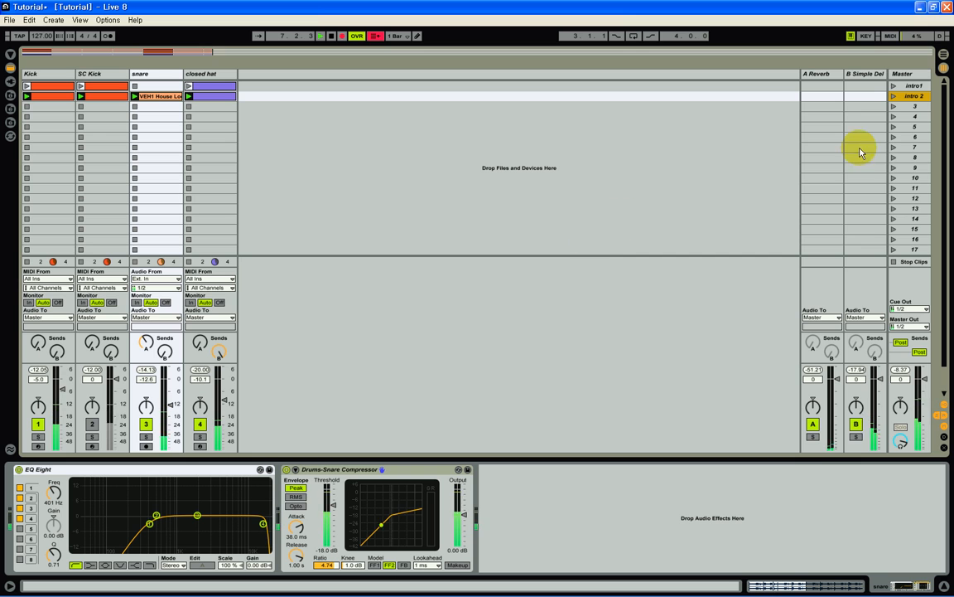
key(Tab)
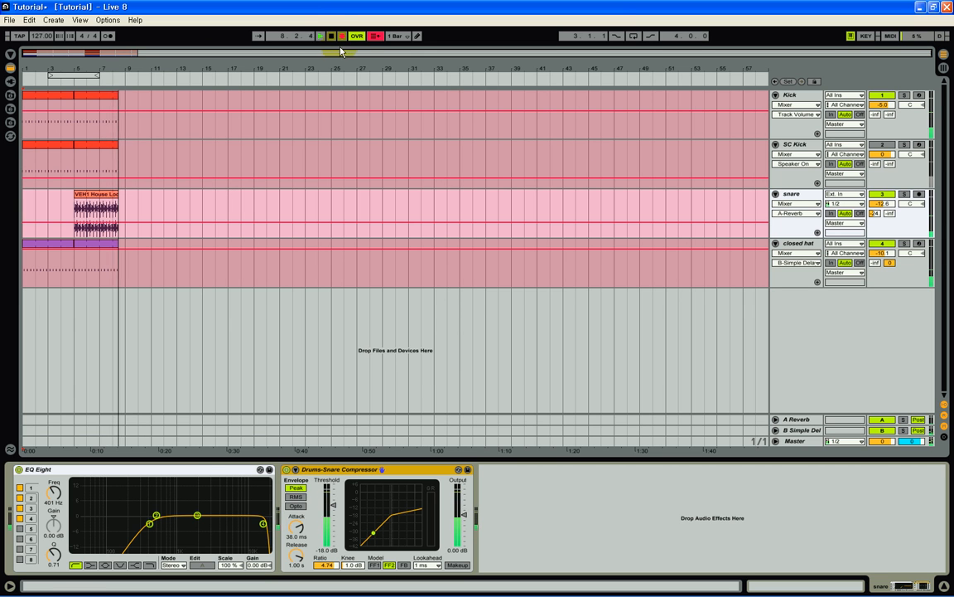
click(331, 35)
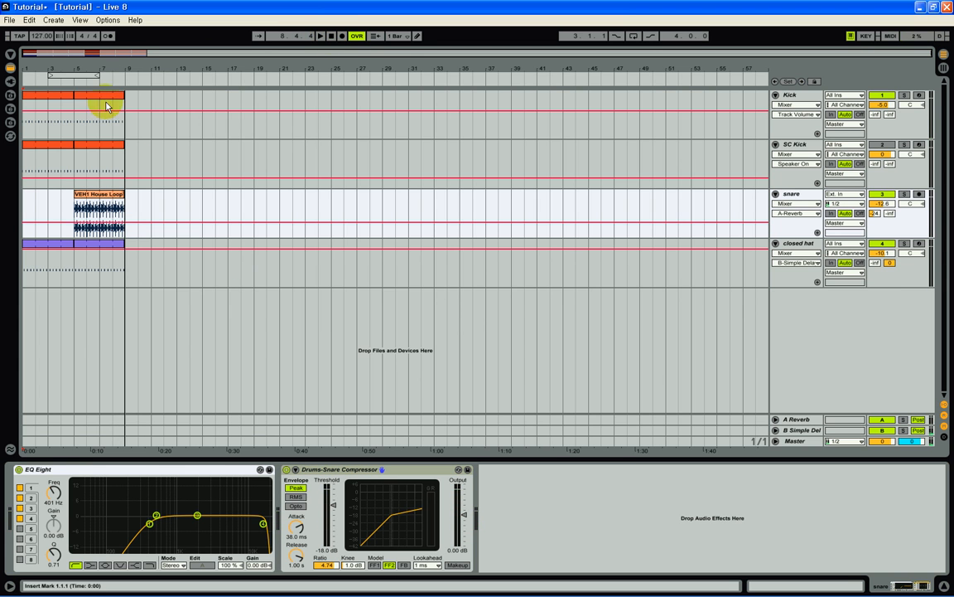
- Extend the ends of the second Kick, SC Kick and closed hat clips and the snare clip to the start of bar 9
drag(108, 66, 111, 68)
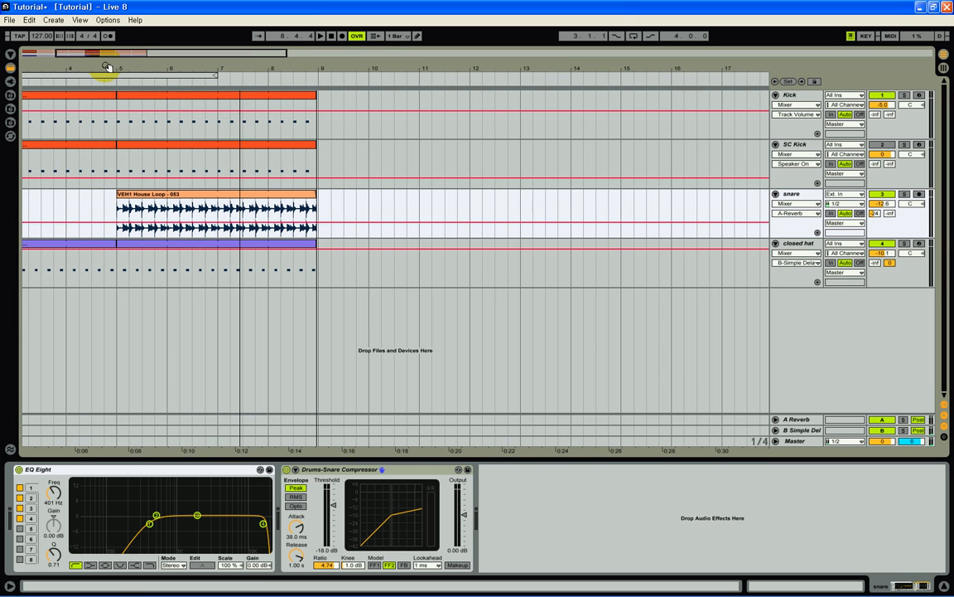
drag(261, 70, 265, 68)
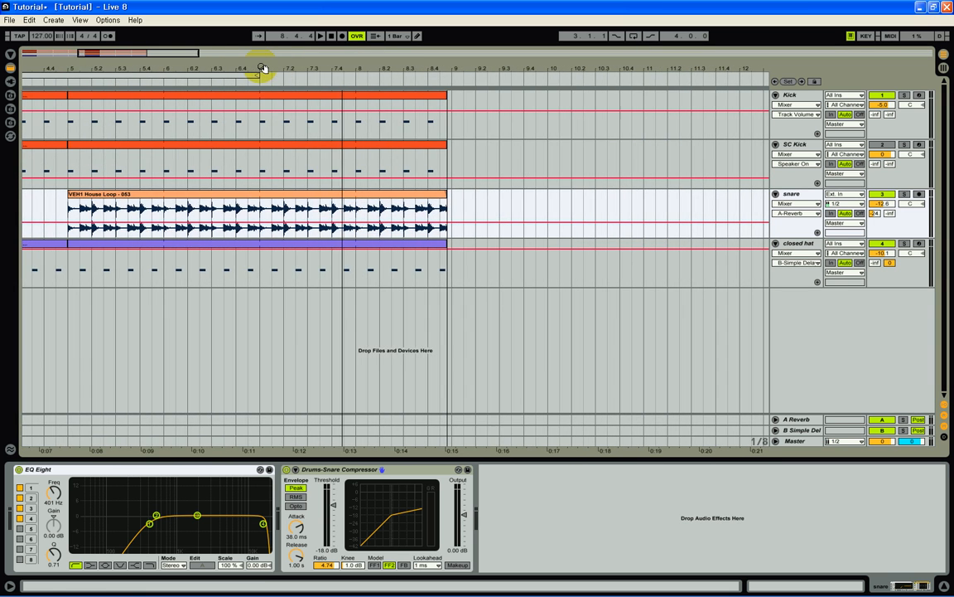
click(444, 94)
drag(449, 95, 452, 95)
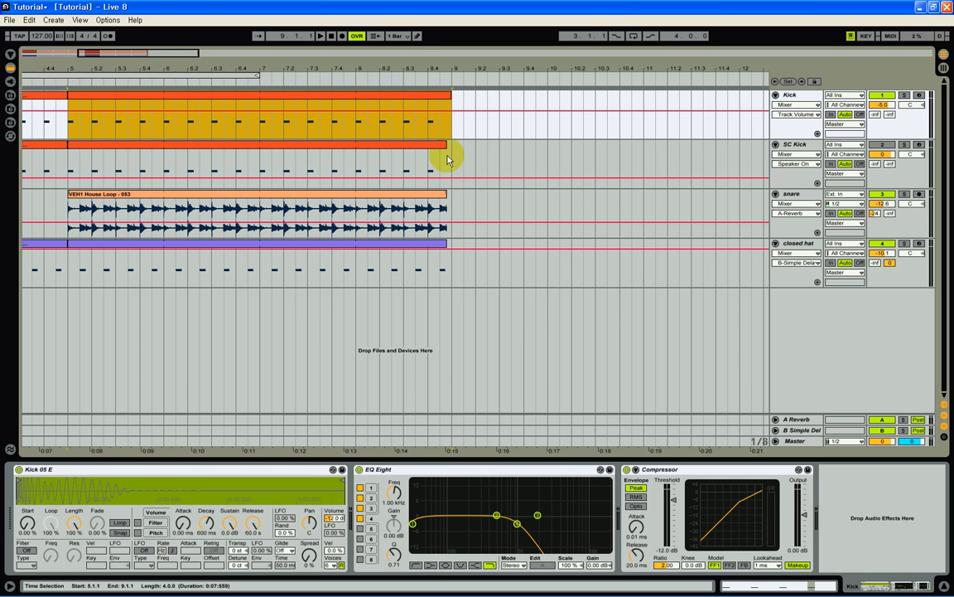
drag(445, 145, 453, 146)
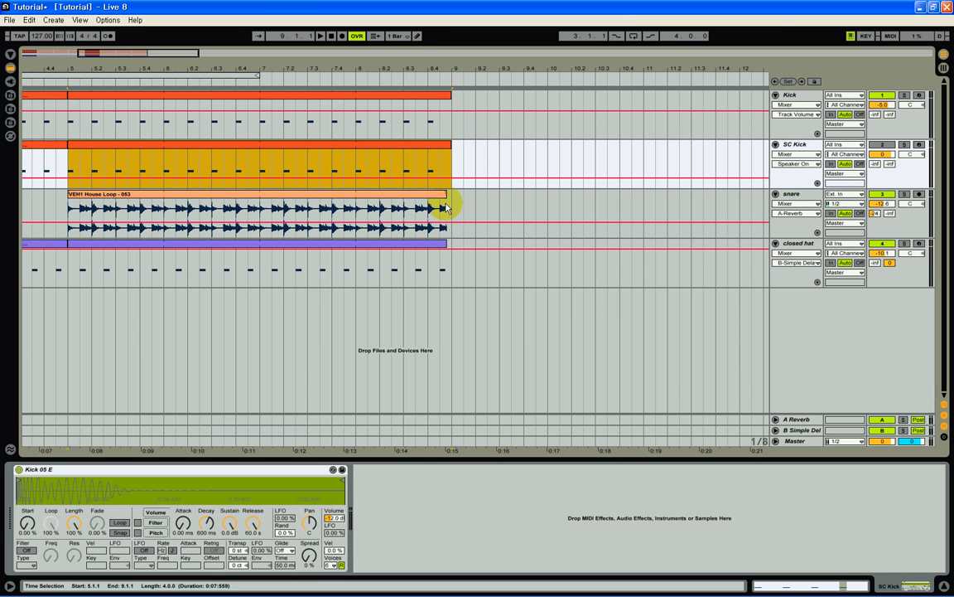
click(448, 193)
drag(448, 192, 452, 193)
click(447, 254)
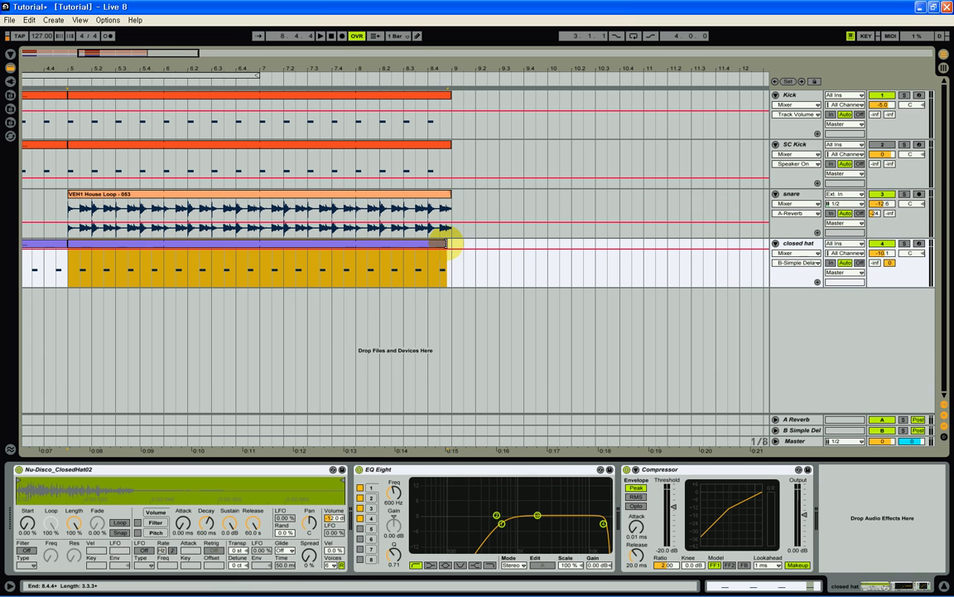
drag(447, 243, 452, 243)
- Show the EQ Eight's 1 Frequency A automation envelope on the Kick track in the arrangement
drag(391, 66, 394, 64)
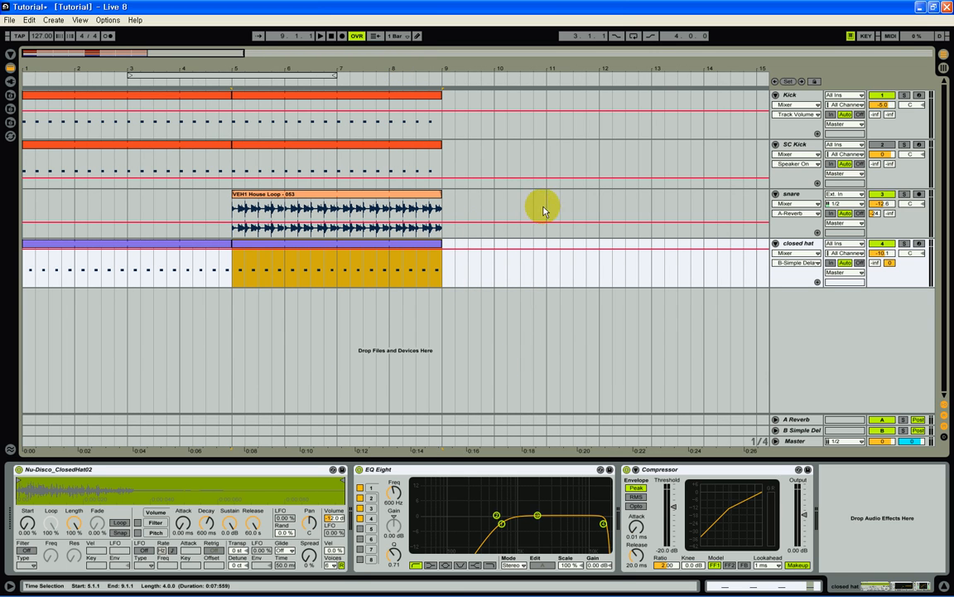
click(794, 106)
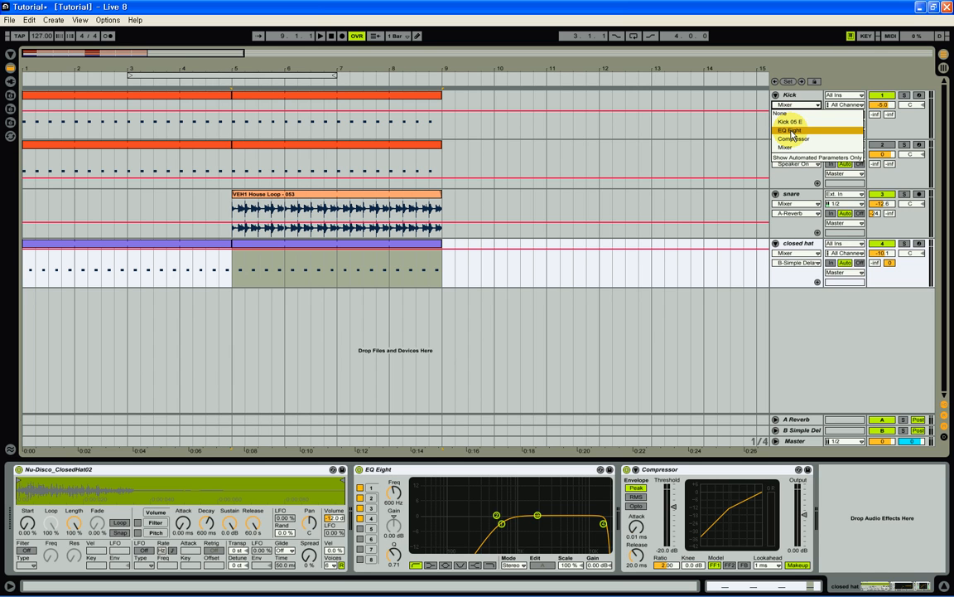
click(792, 131)
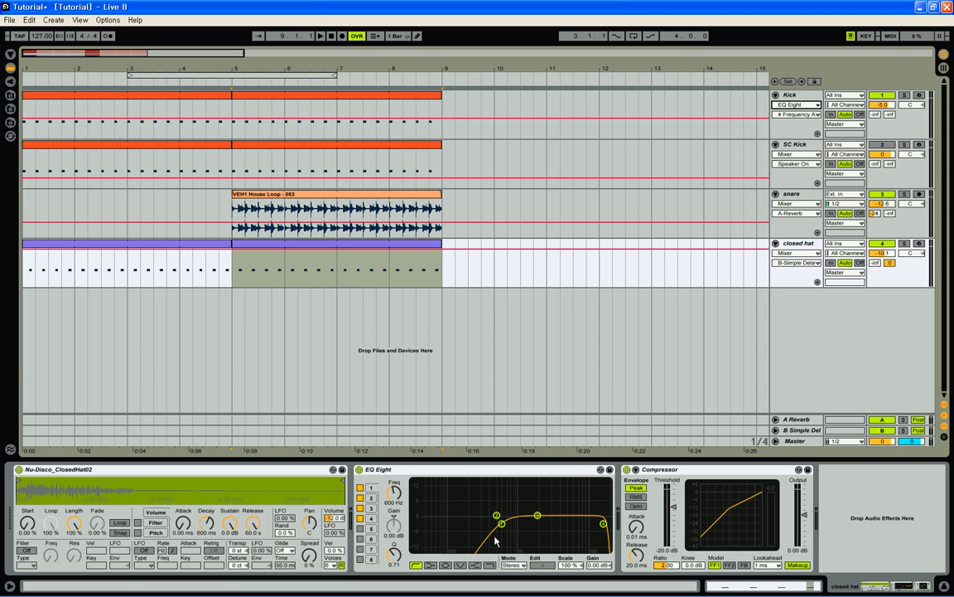
click(395, 490)
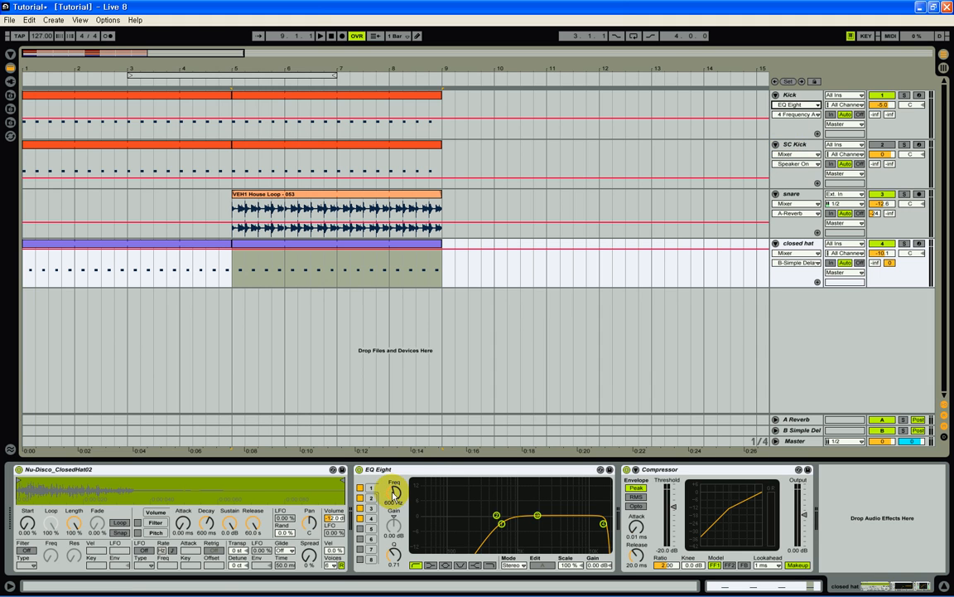
click(794, 115)
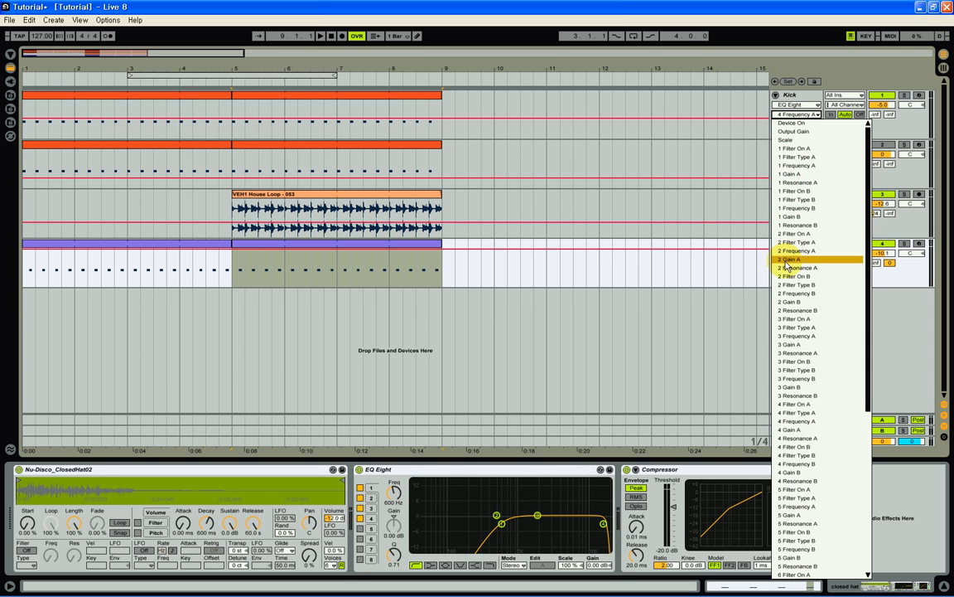
click(779, 379)
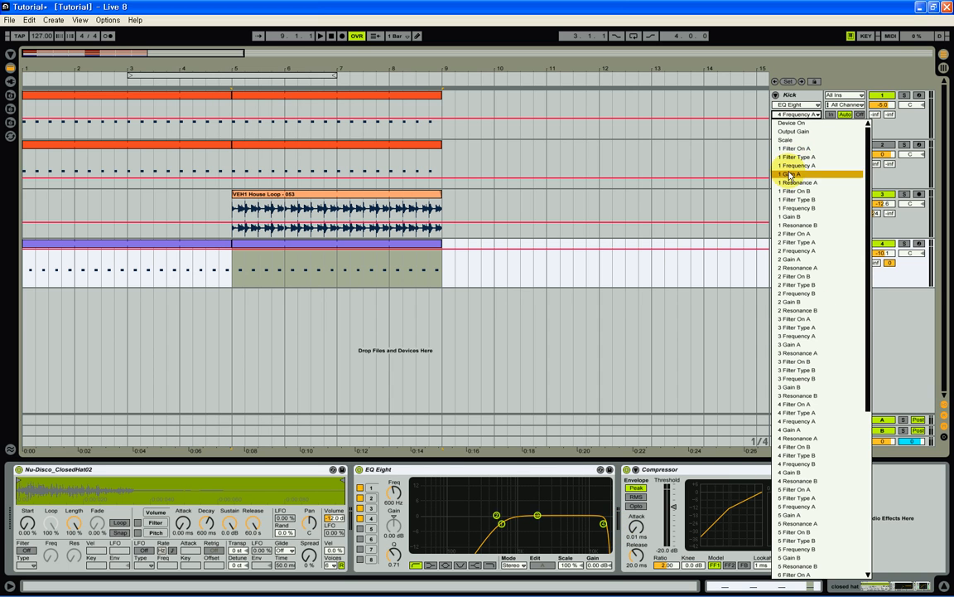
click(804, 57)
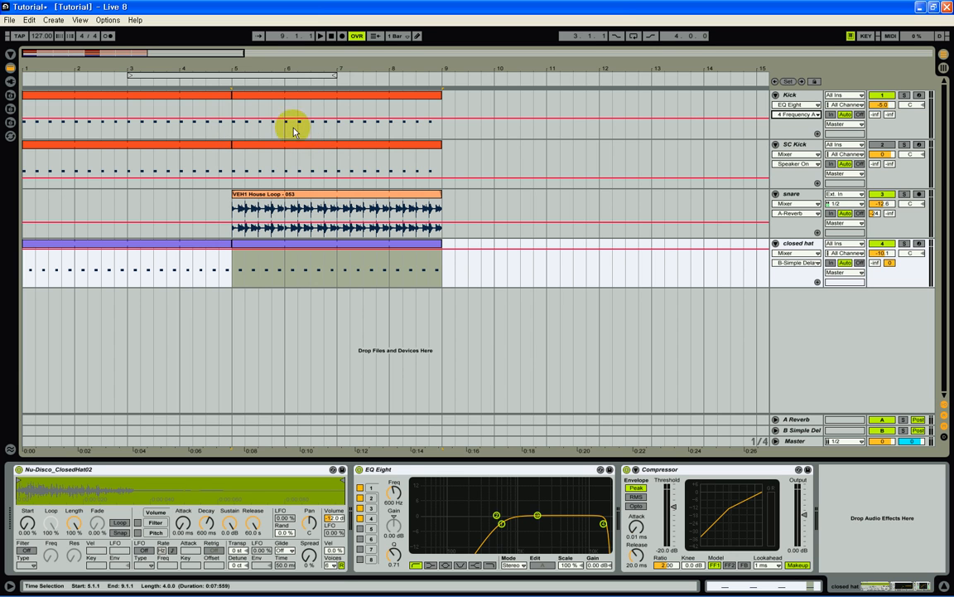
drag(246, 75, 248, 65)
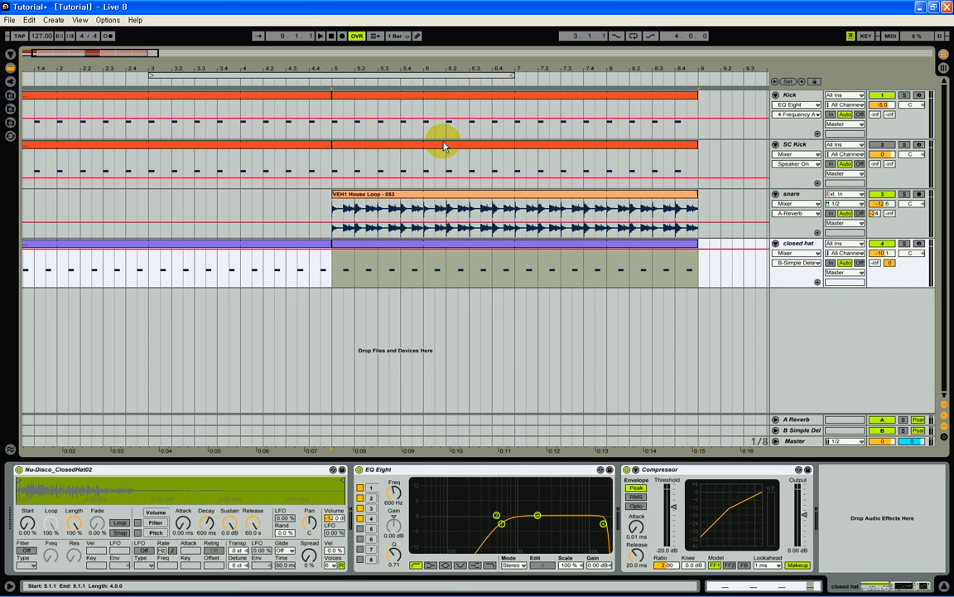
click(783, 115)
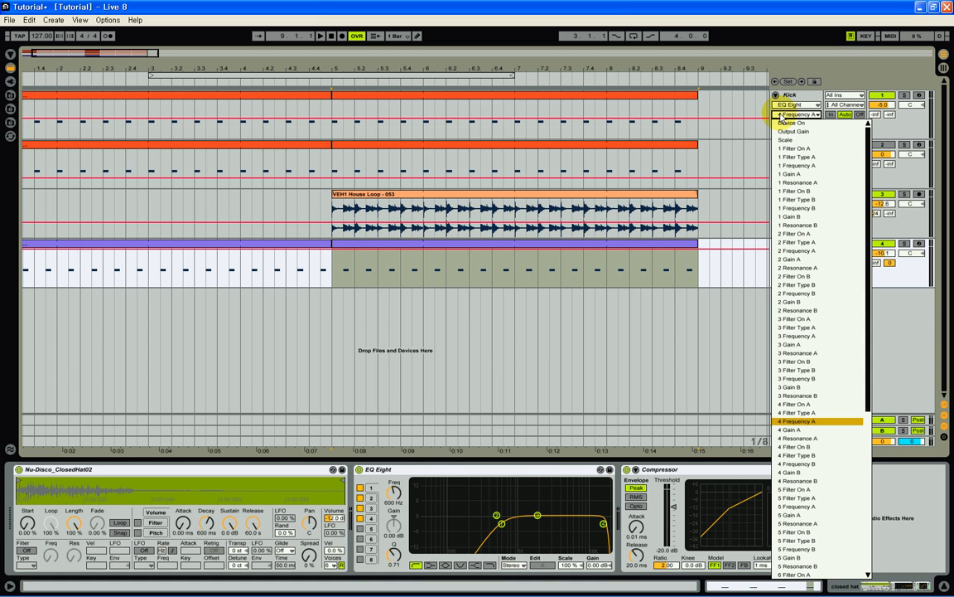
click(787, 165)
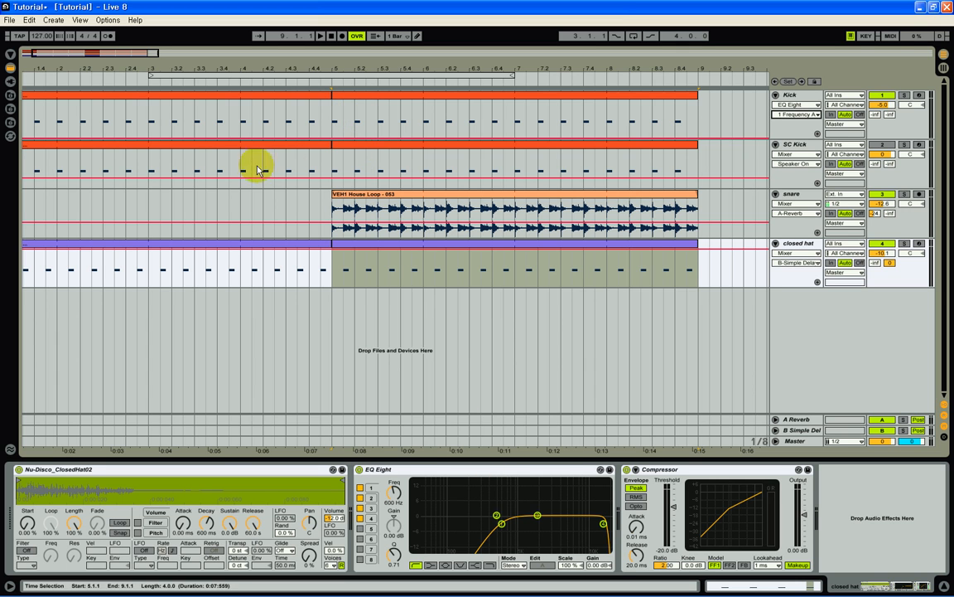
- Try raising the Kick's whole 1 Frequency A envelope and bring it back to 30.0 Hz
click(331, 136)
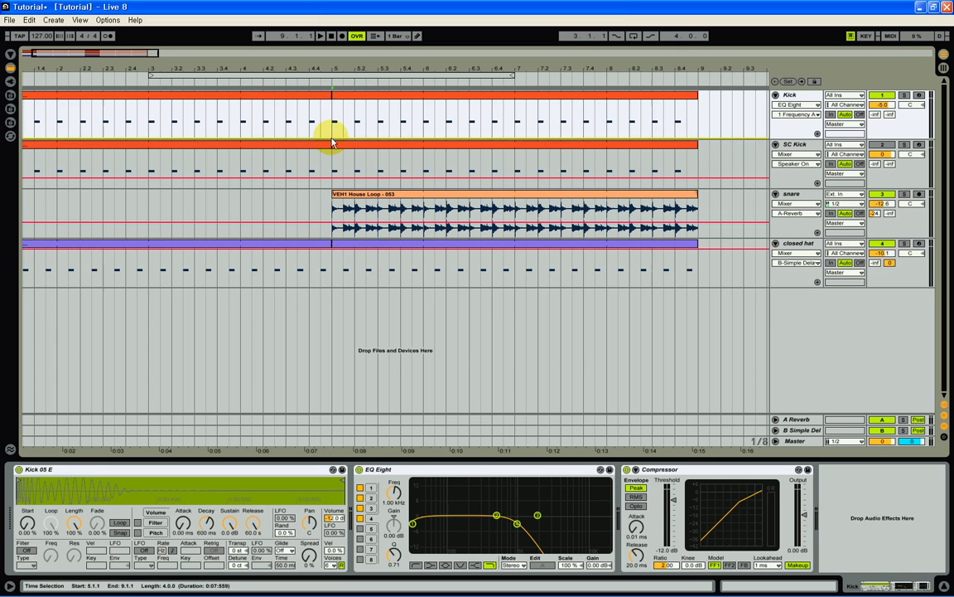
mouse_move(332, 137)
mouse_down()
mouse_move(324, 123)
mouse_move(329, 135)
mouse_up()
drag(328, 134, 329, 134)
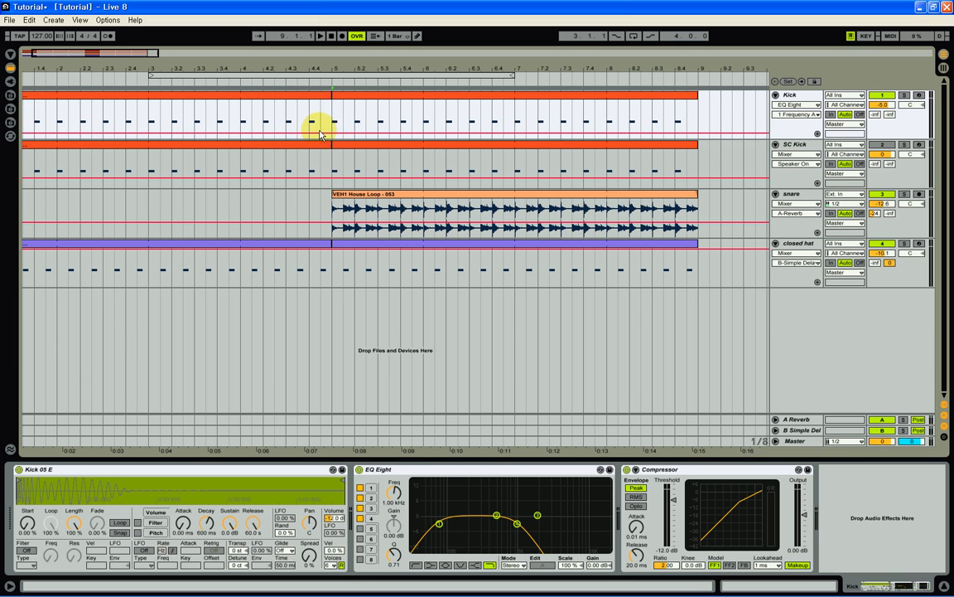
drag(334, 135, 334, 138)
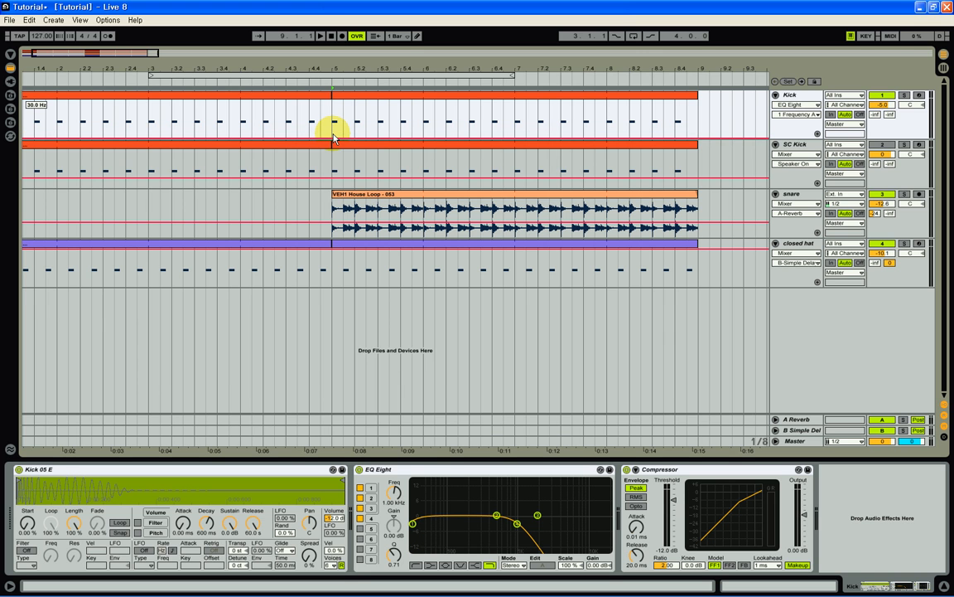
- Add breakpoints at bar 5 in the Kick's 1 Frequency A envelope so it jumps from 30.0 Hz to 404 Hz
drag(308, 63, 360, 65)
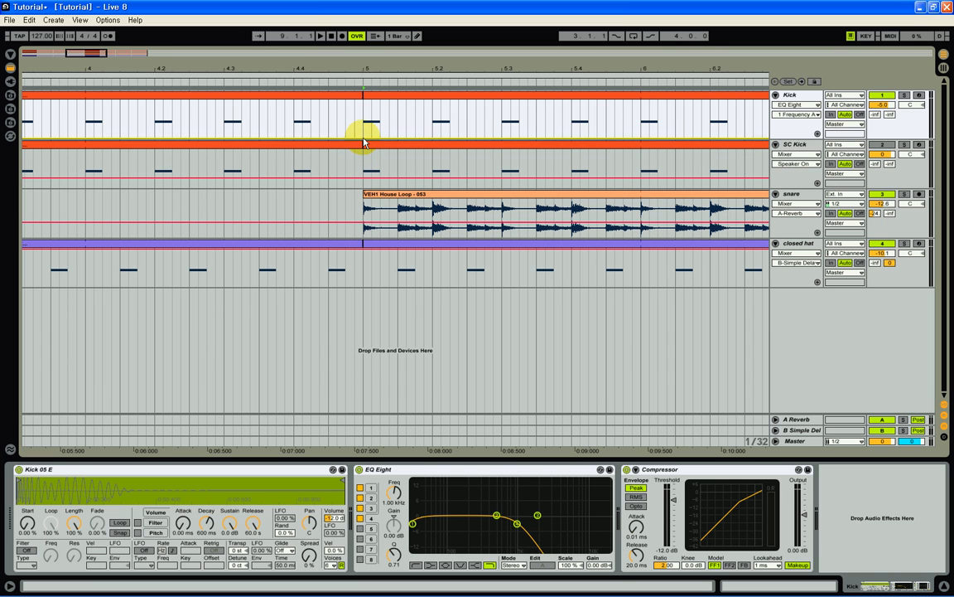
click(364, 143)
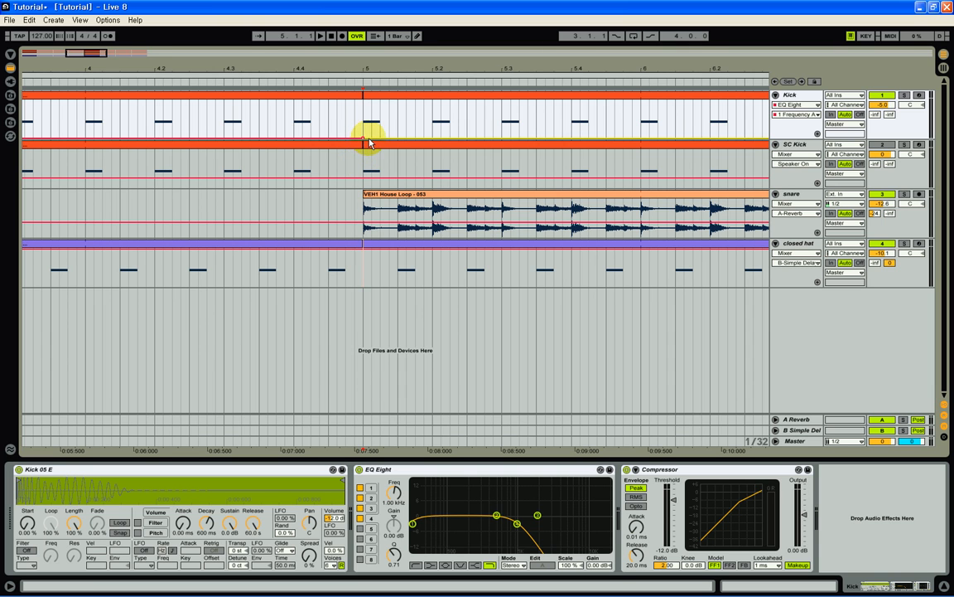
drag(370, 142, 369, 143)
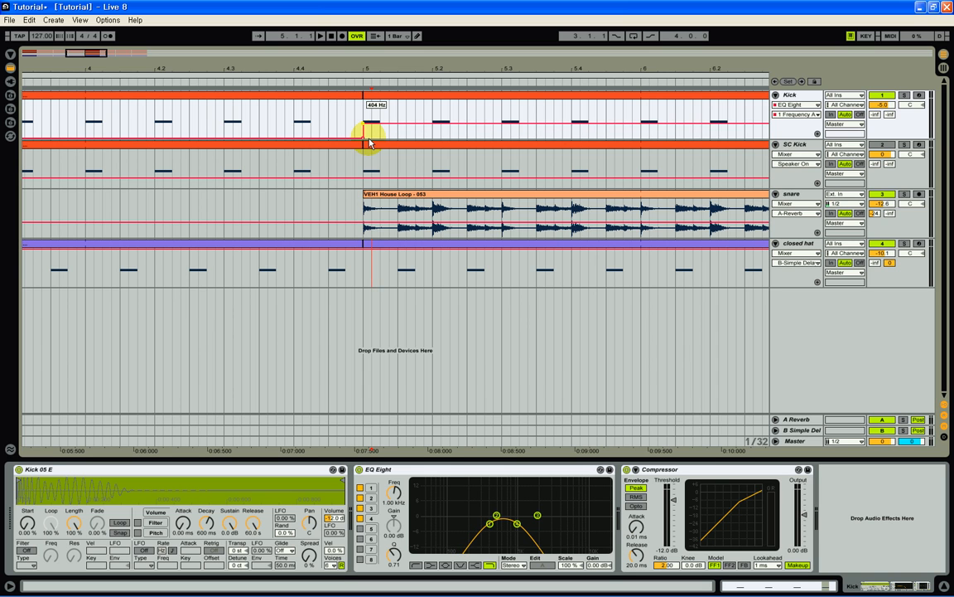
drag(369, 143, 369, 142)
drag(369, 142, 369, 143)
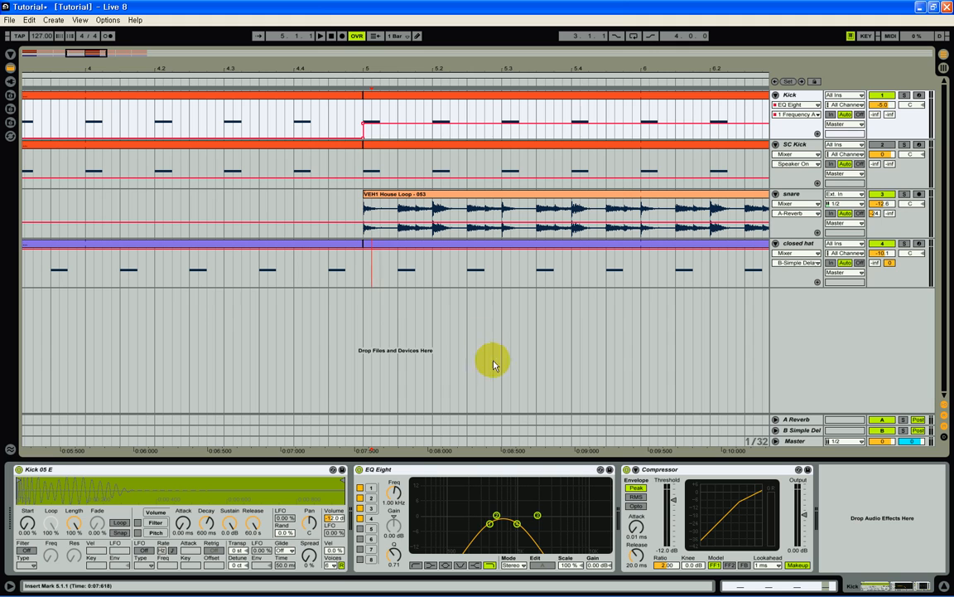
mouse_move(361, 125)
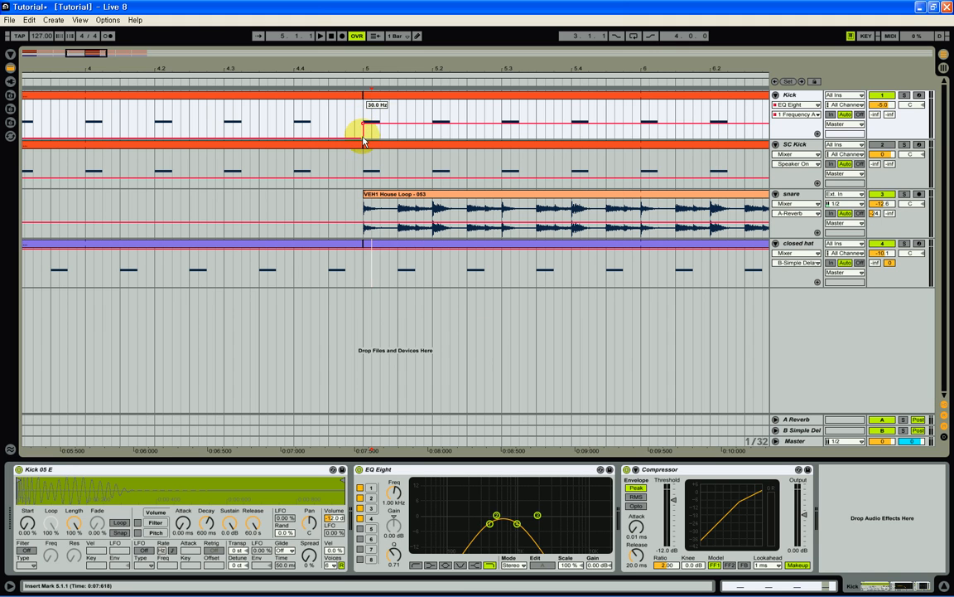
drag(365, 129, 365, 128)
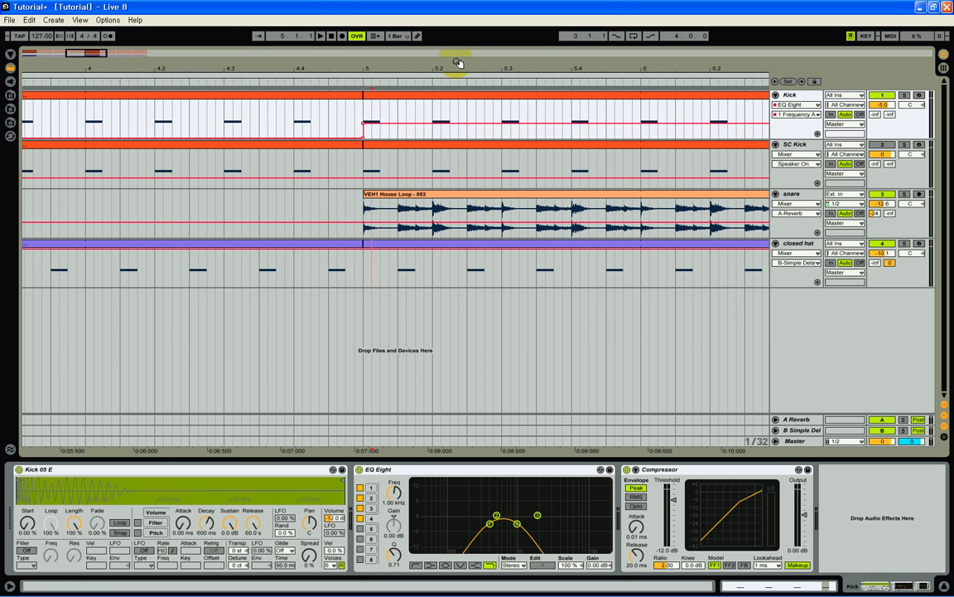
- Add breakpoints at bar 7 in the Kick's 1 Frequency A envelope so it drops back to its minimum, and play the result
drag(531, 72, 494, 68)
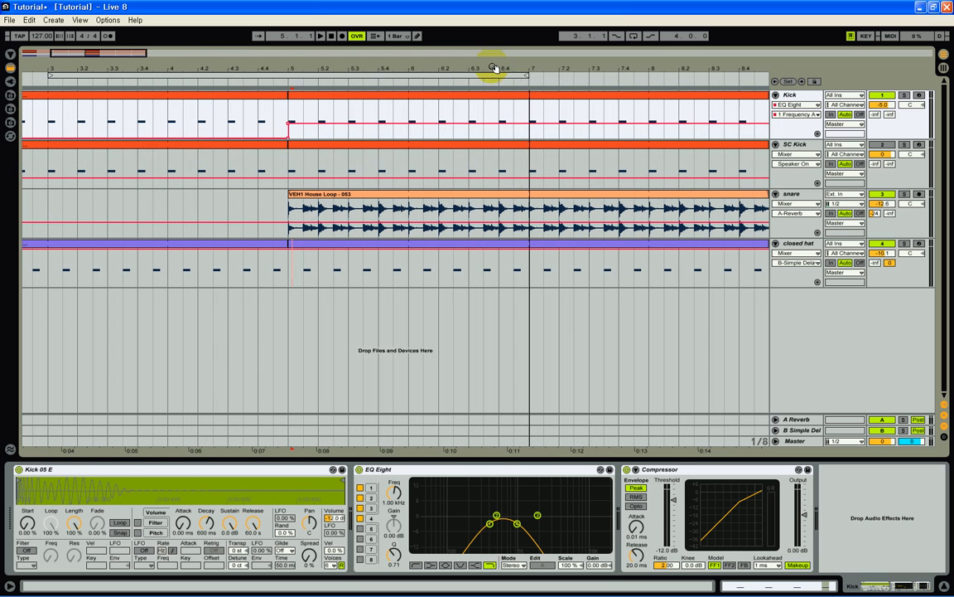
click(531, 127)
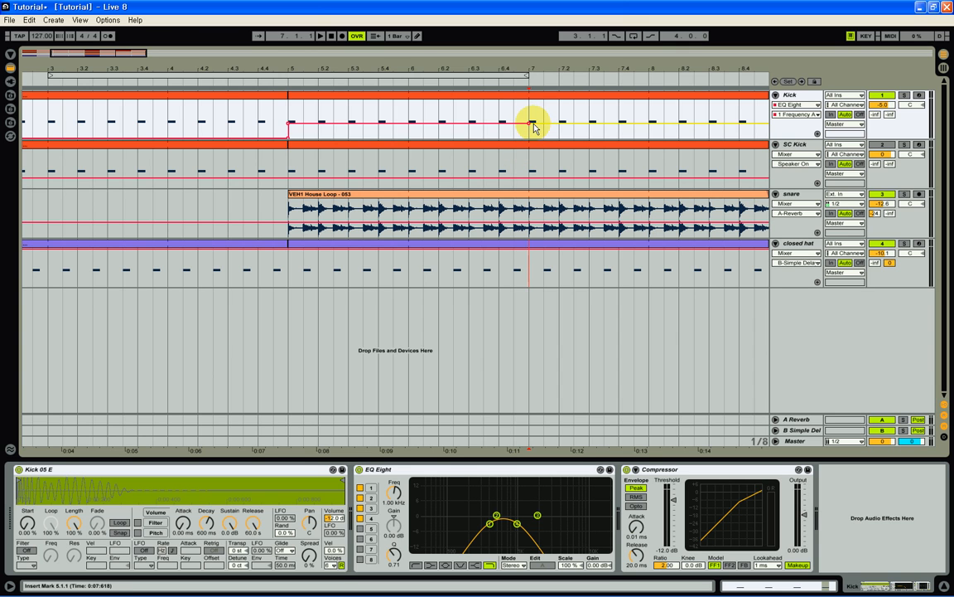
drag(535, 126, 516, 135)
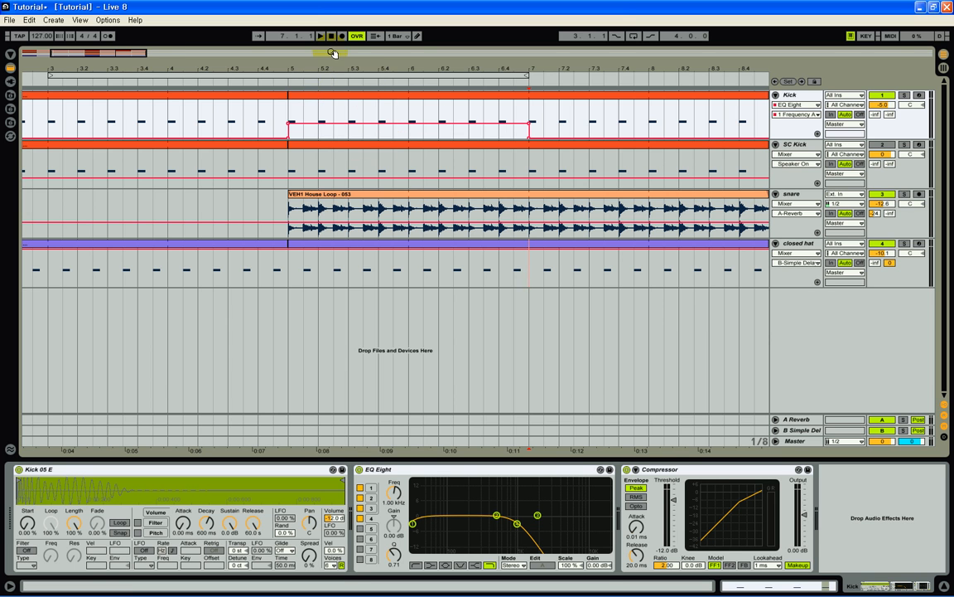
drag(331, 60, 382, 64)
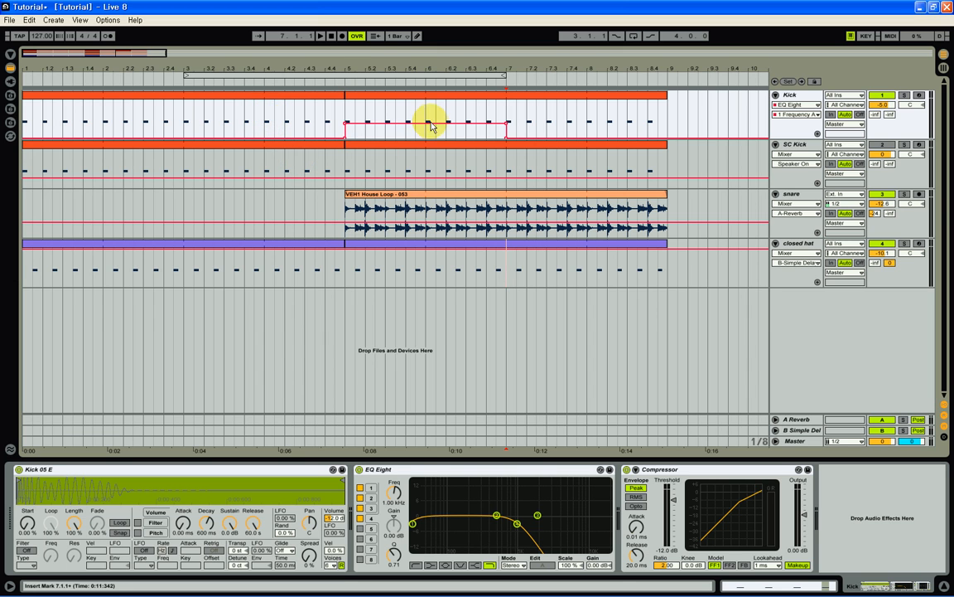
click(238, 83)
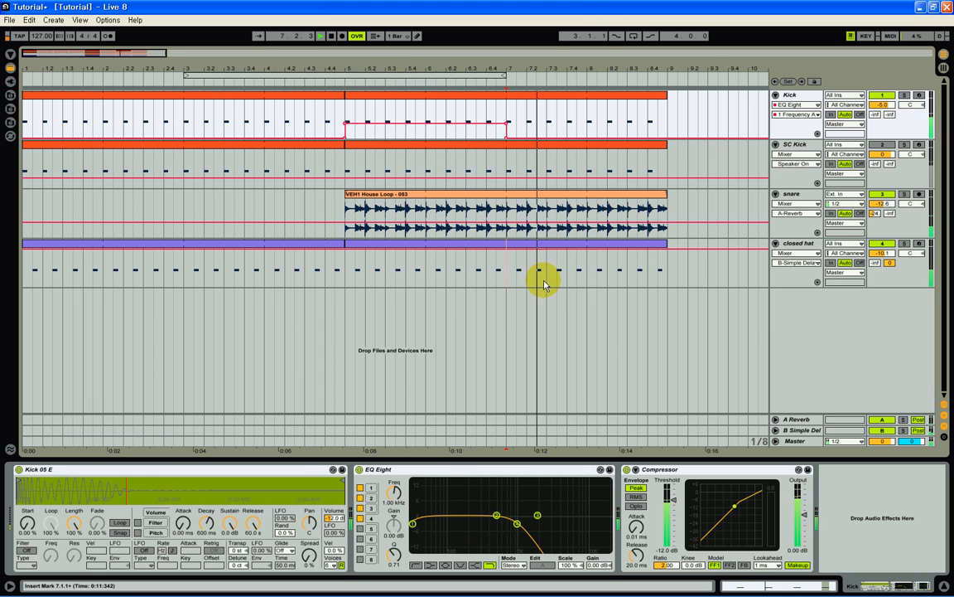
click(331, 36)
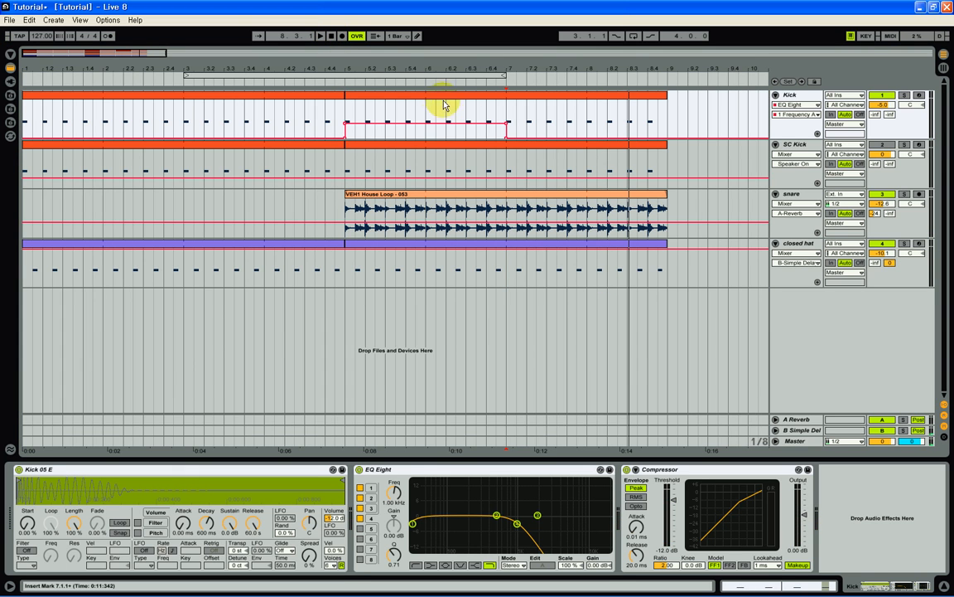
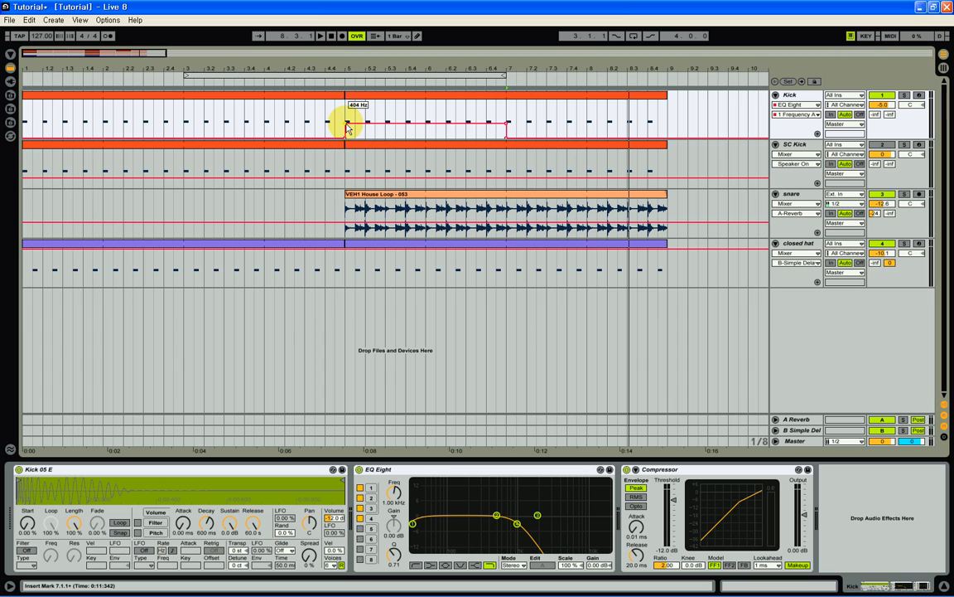
- Reshape the Kick's 1 Frequency A envelope into a ramp from bar 5 to 404 Hz at bar 9, removing the bar 7 breakpoints, and audition it
drag(348, 128, 385, 139)
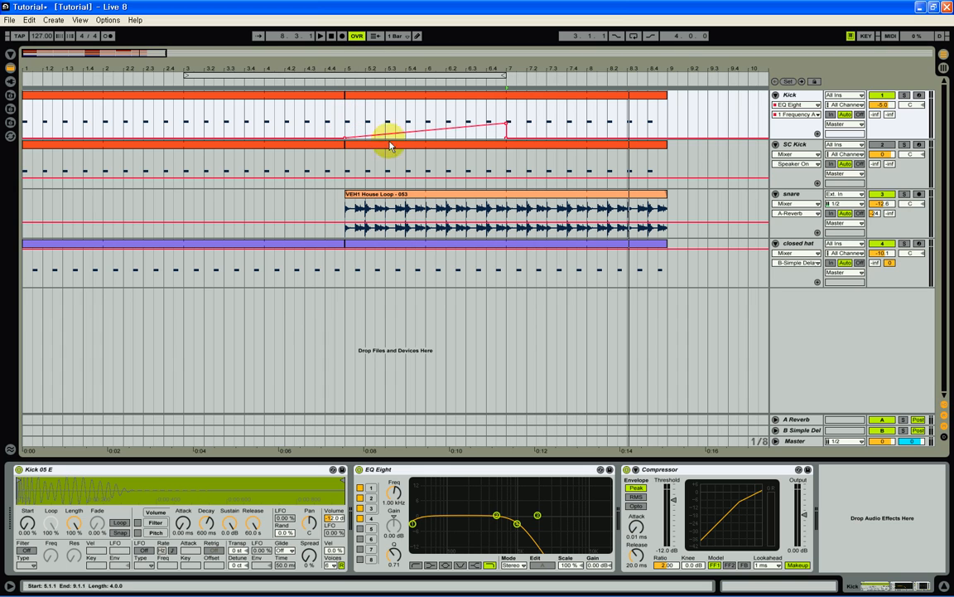
click(507, 141)
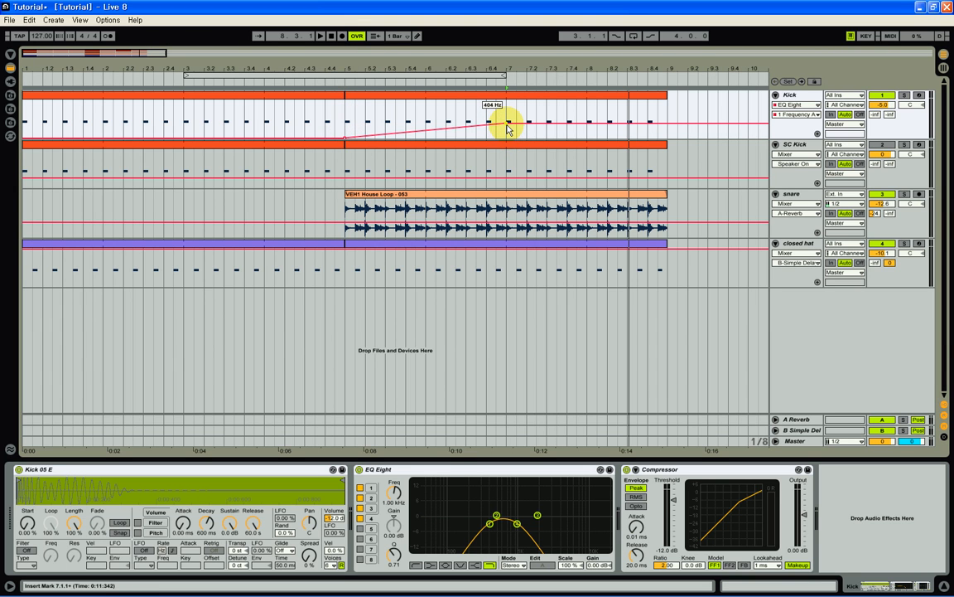
click(668, 124)
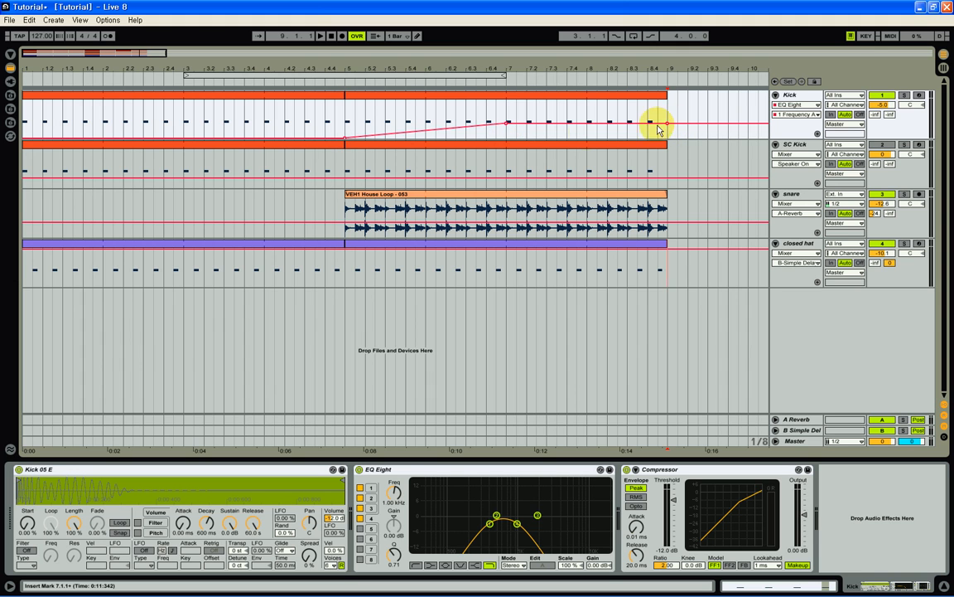
click(508, 124)
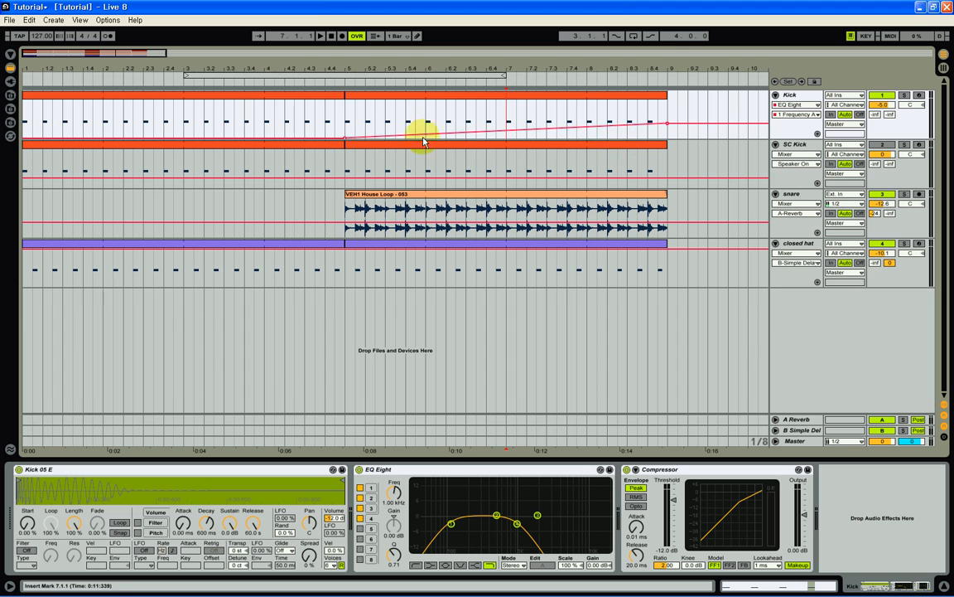
click(335, 82)
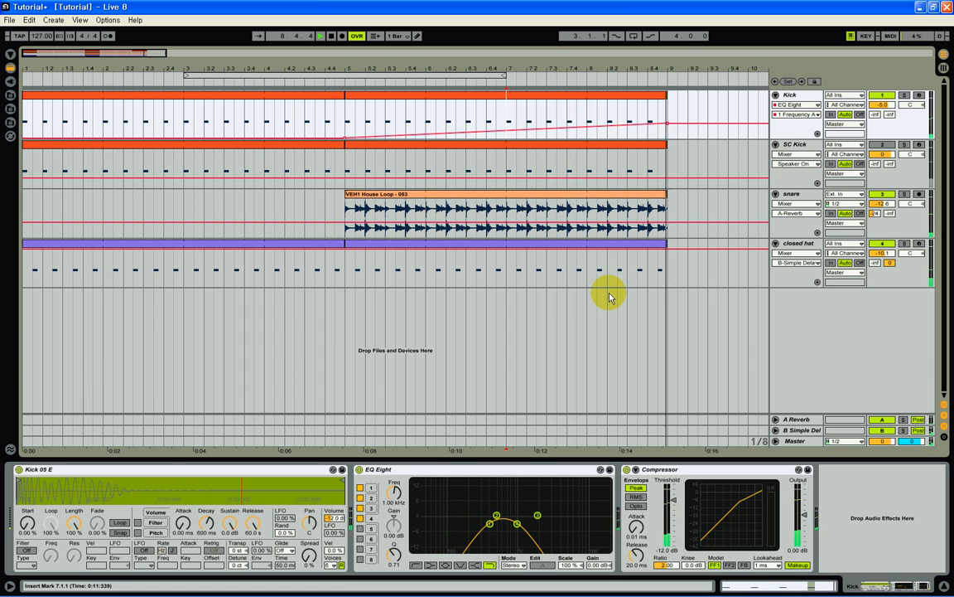
click(330, 36)
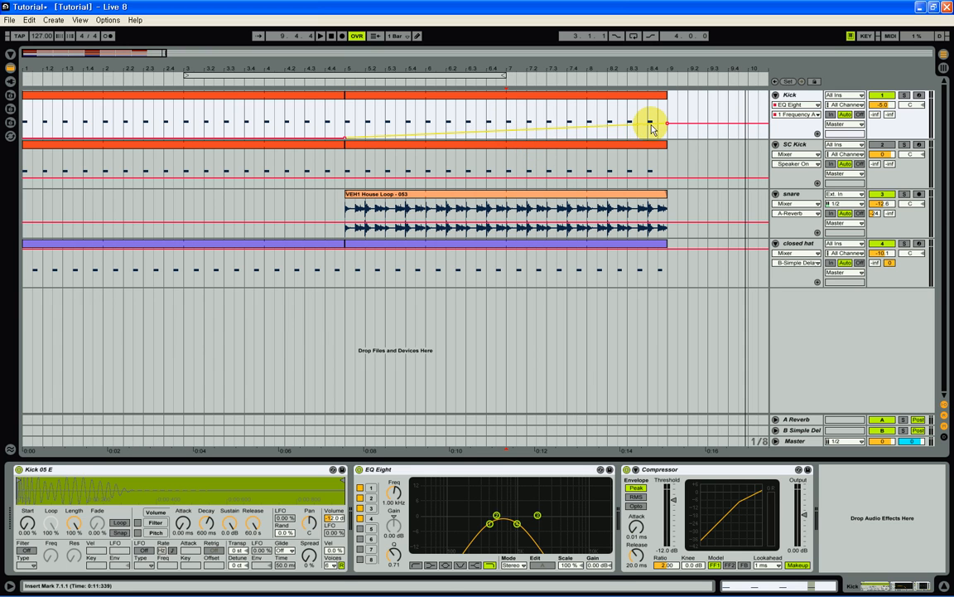
- Show the Compressor's Threshold envelope on the Kick track and look through the Compressor's automatable parameters
click(790, 106)
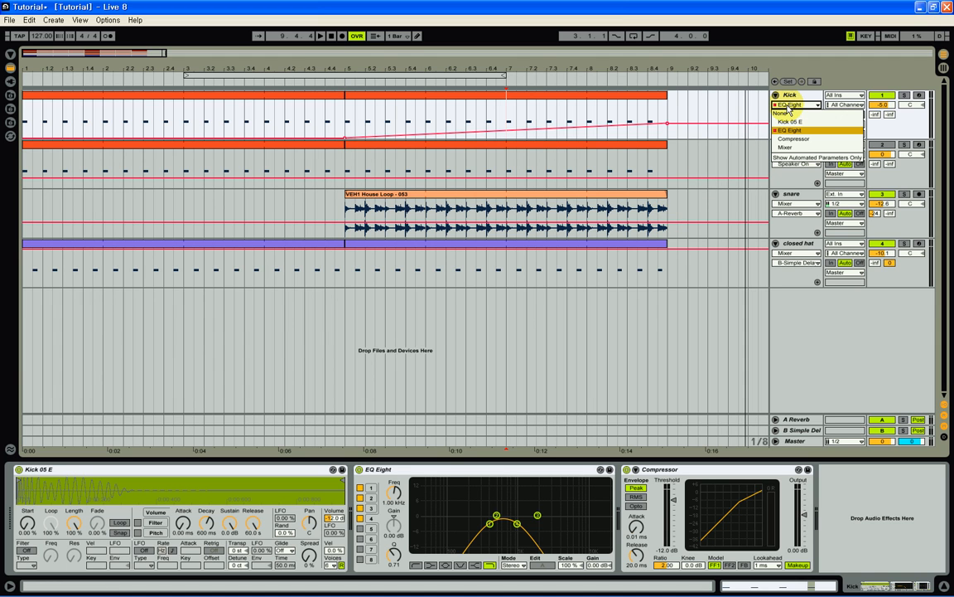
click(787, 139)
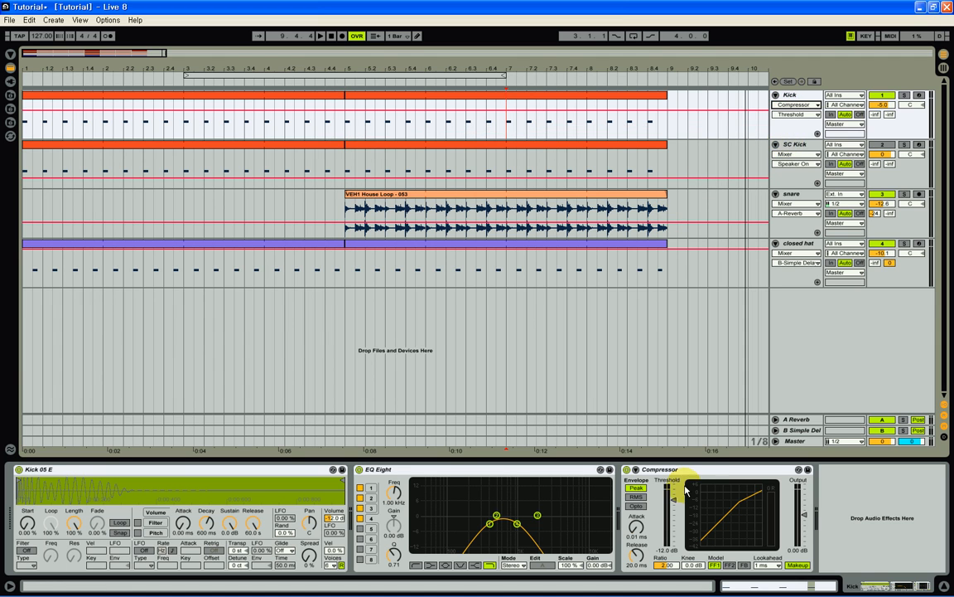
click(794, 114)
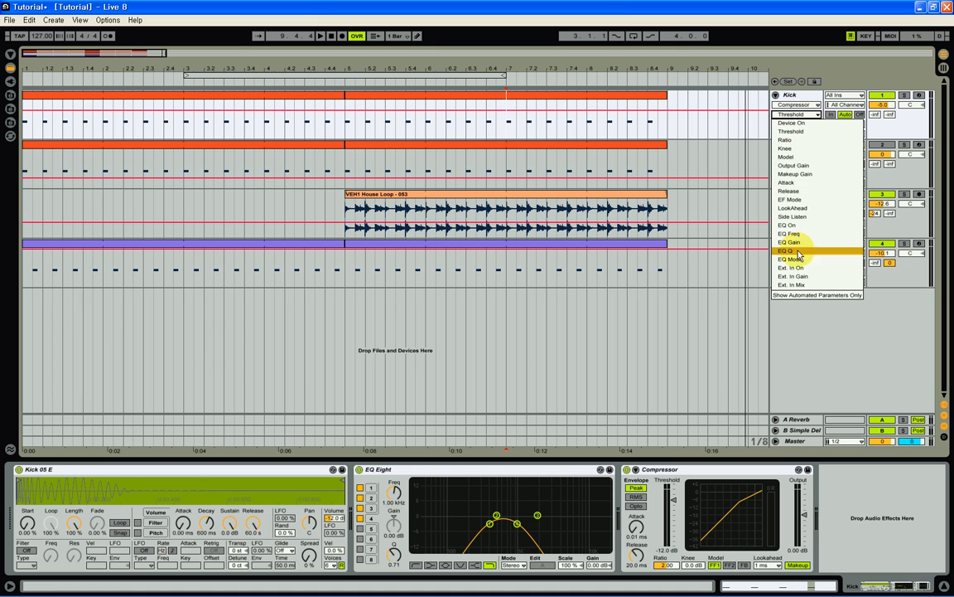
click(814, 82)
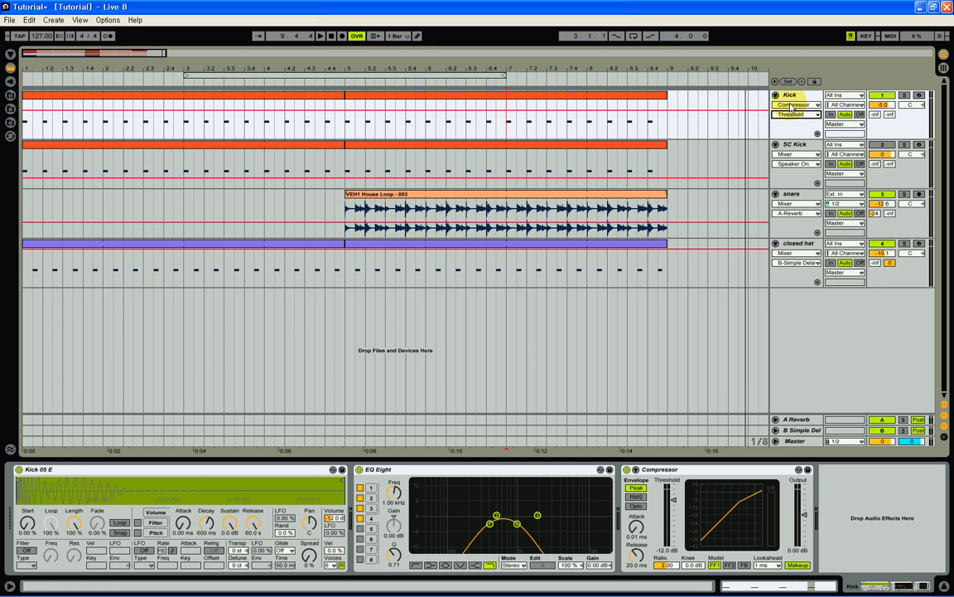
- Show the Mixer's B-Simple Delay send envelope on the Kick track, checking the sends in the Session View along the way
click(795, 104)
click(788, 147)
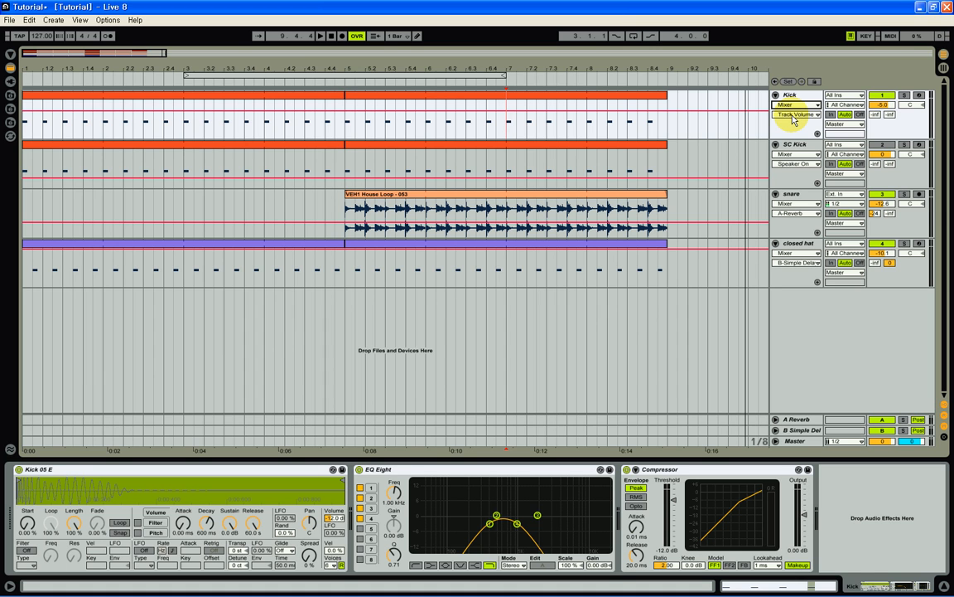
click(942, 71)
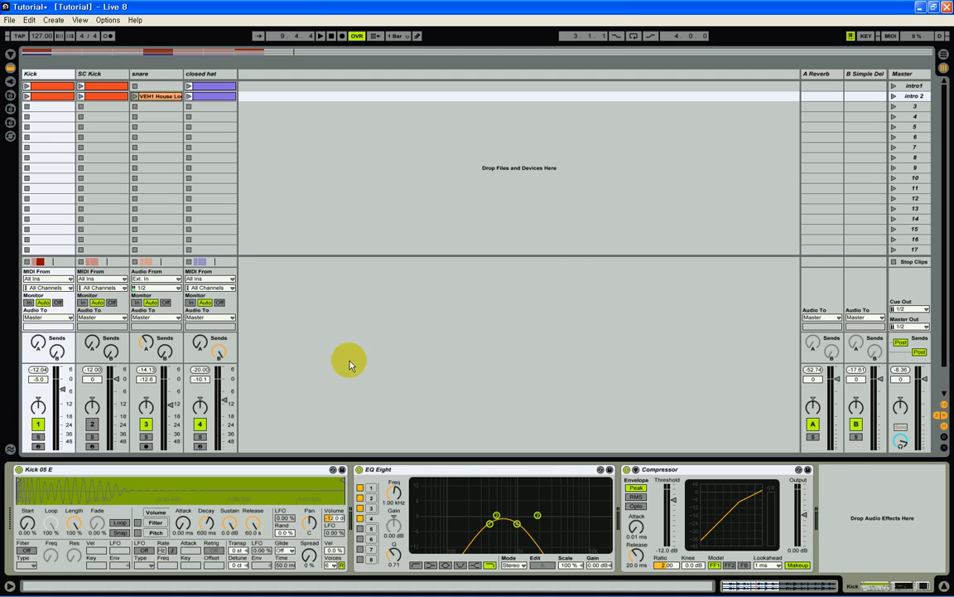
click(944, 55)
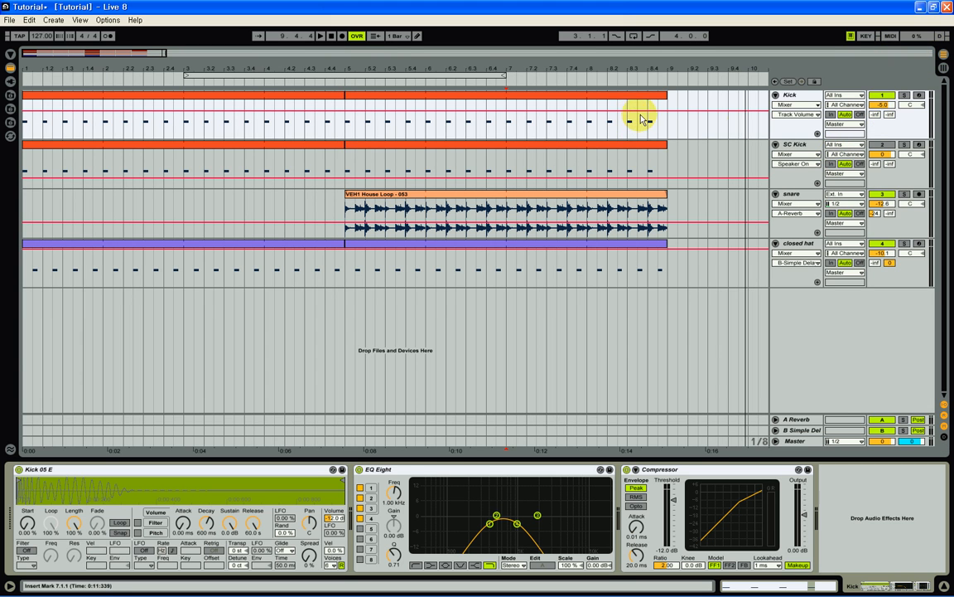
click(796, 115)
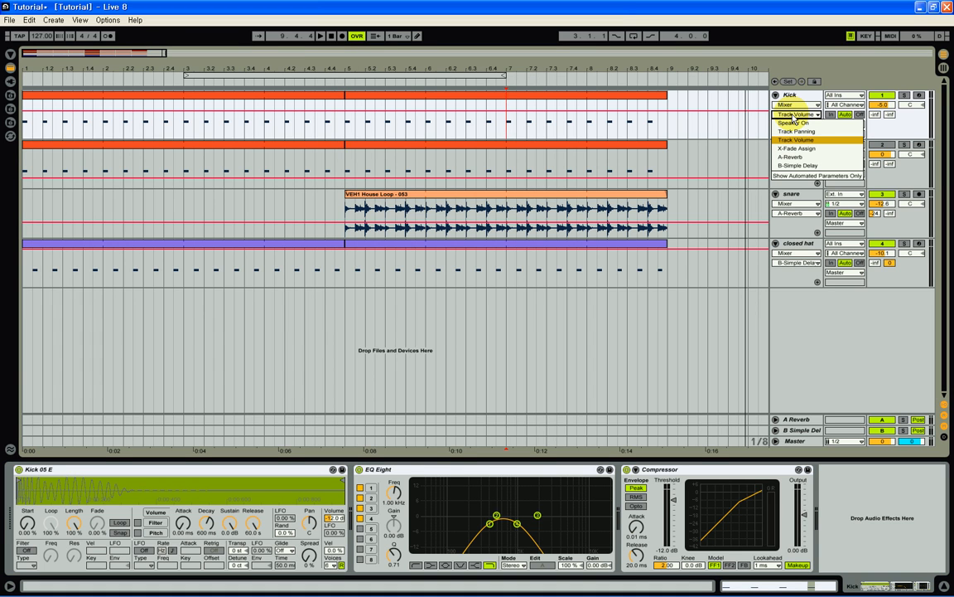
click(798, 166)
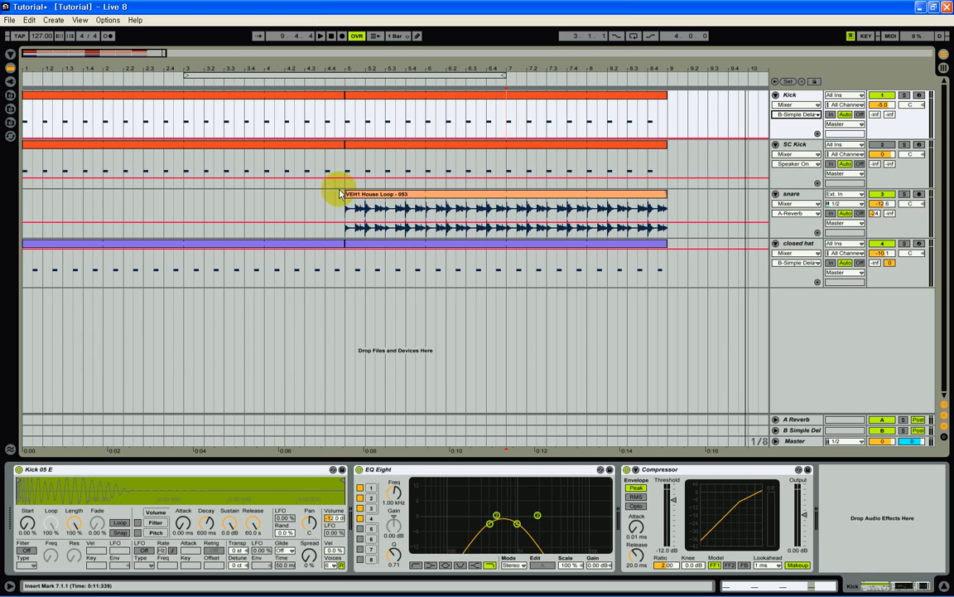
- Try a jump to 0.0 dB at bar 5 in the Kick's B-Simple Delay send envelope, and remove it again
click(347, 132)
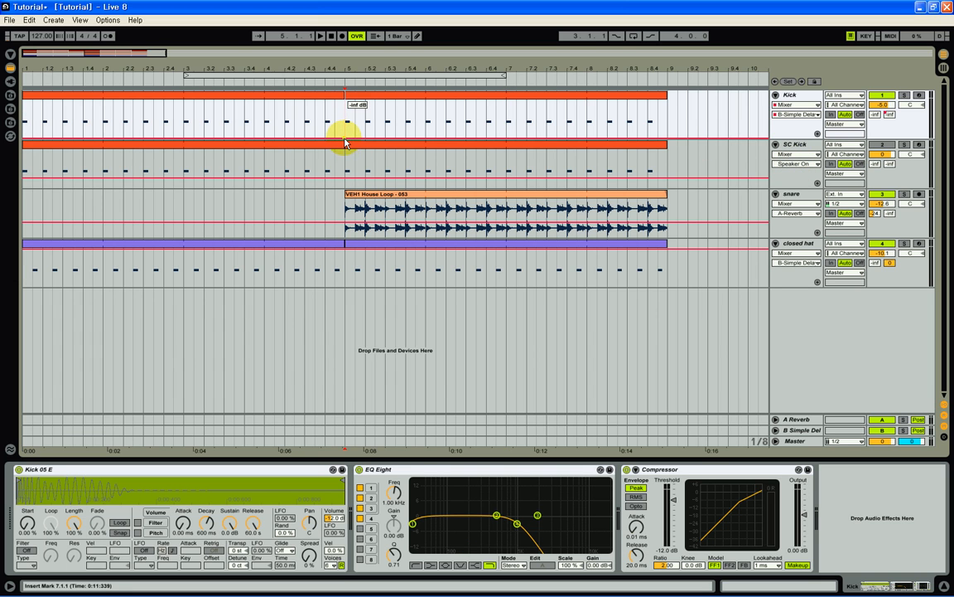
drag(349, 139, 349, 101)
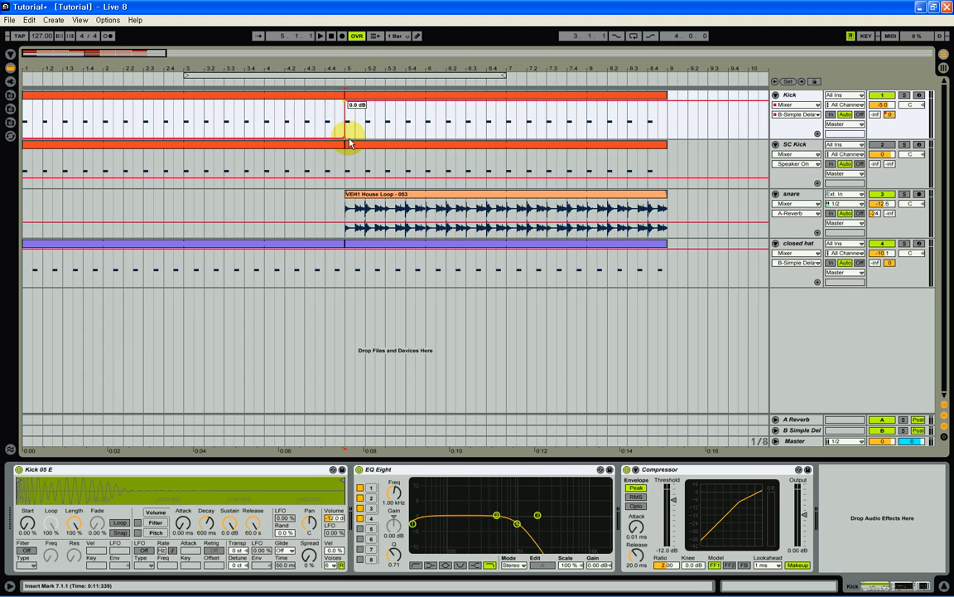
drag(348, 143, 349, 142)
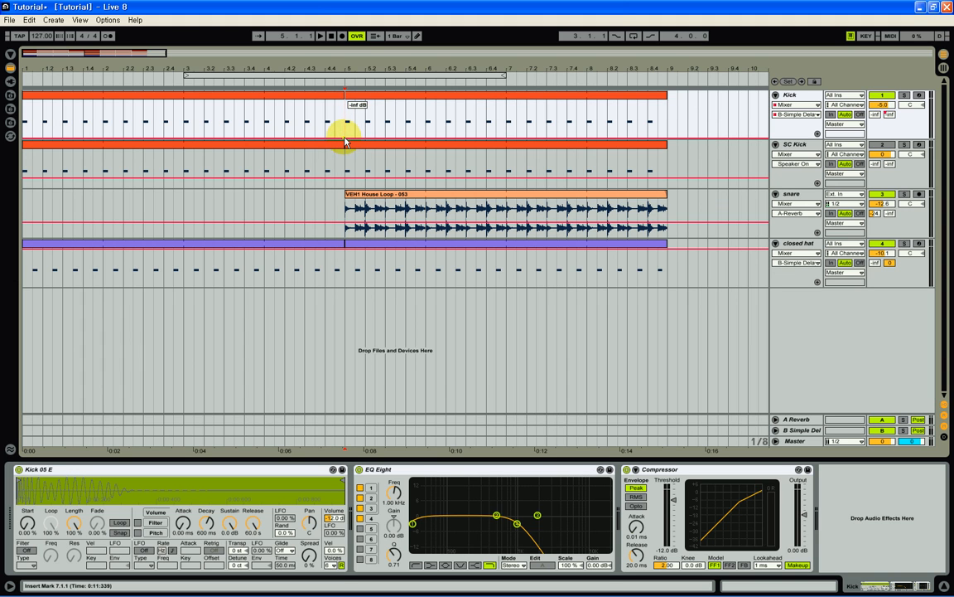
click(794, 114)
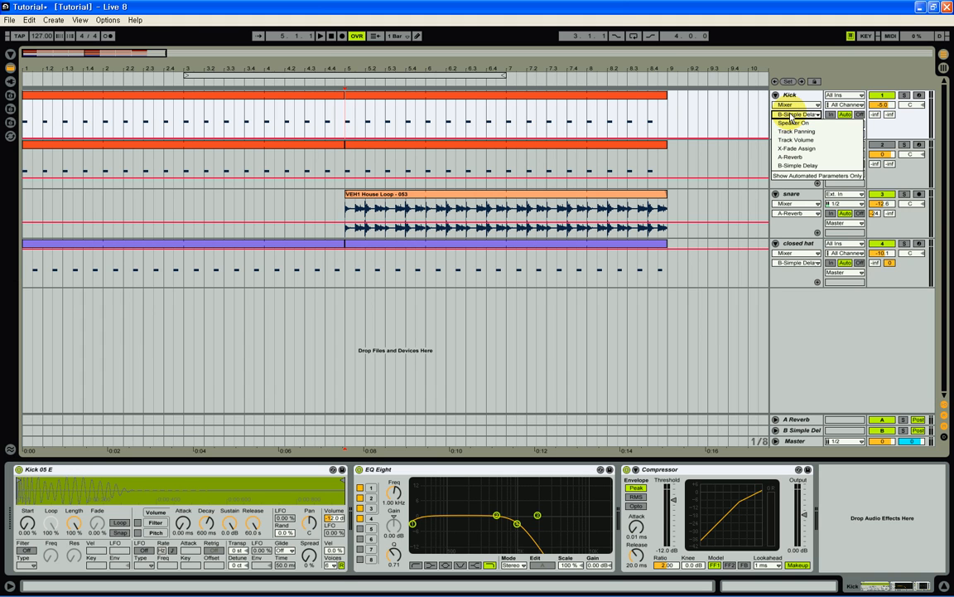
click(794, 116)
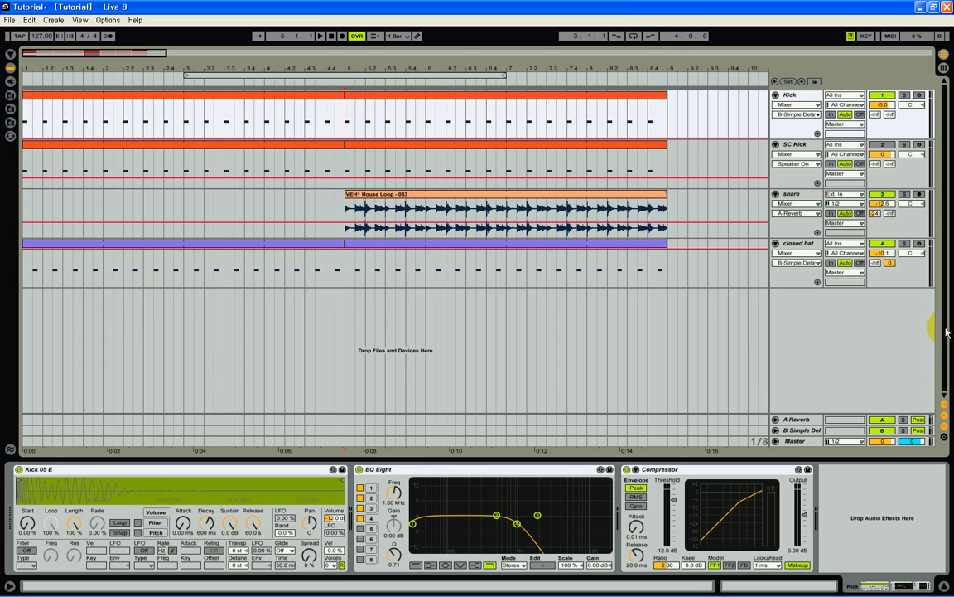
- Unfold the A Reverb and B Simple Delay return tracks and show the Simple Delay's Dry/Wet automation envelope
click(775, 419)
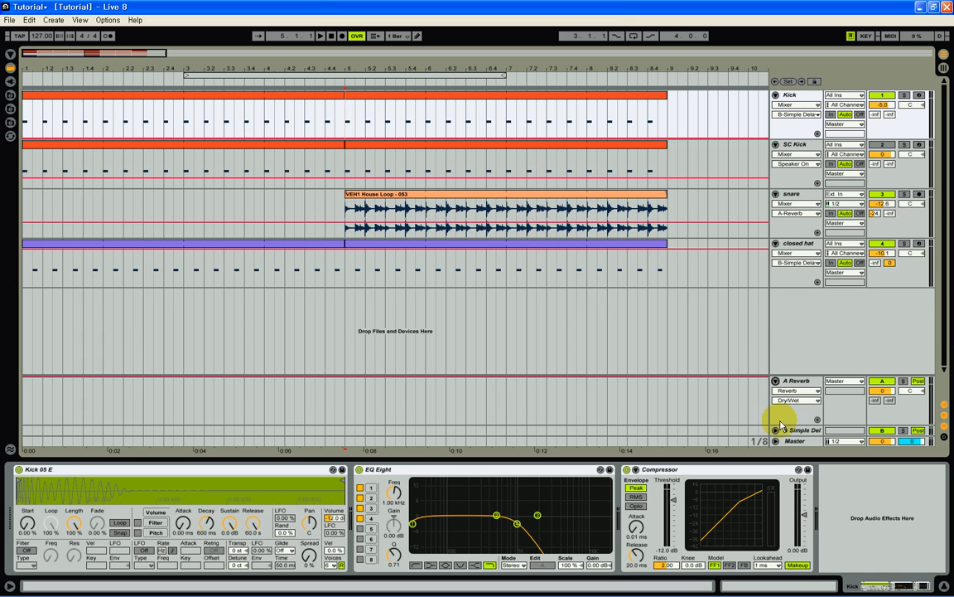
click(775, 431)
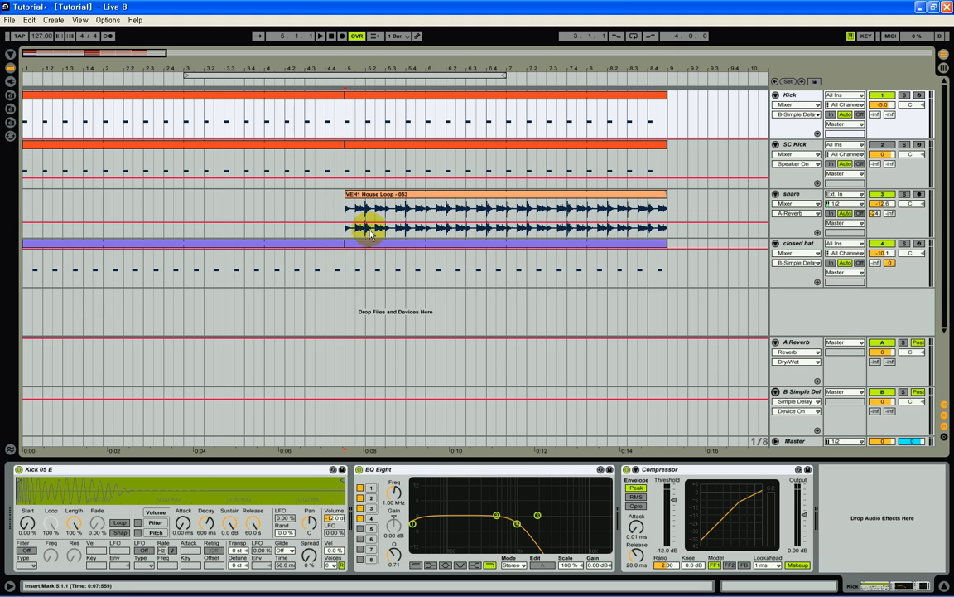
click(354, 276)
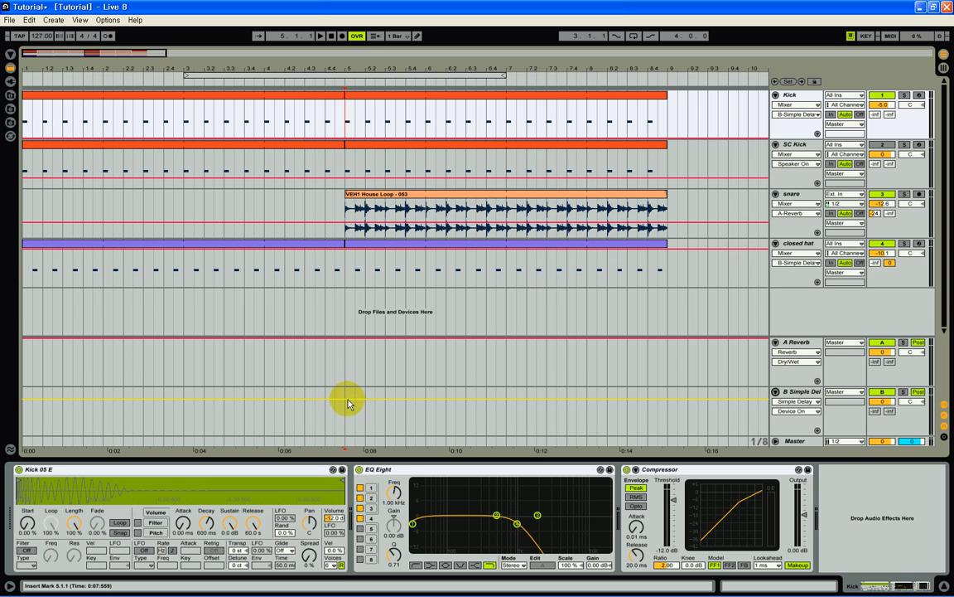
click(792, 412)
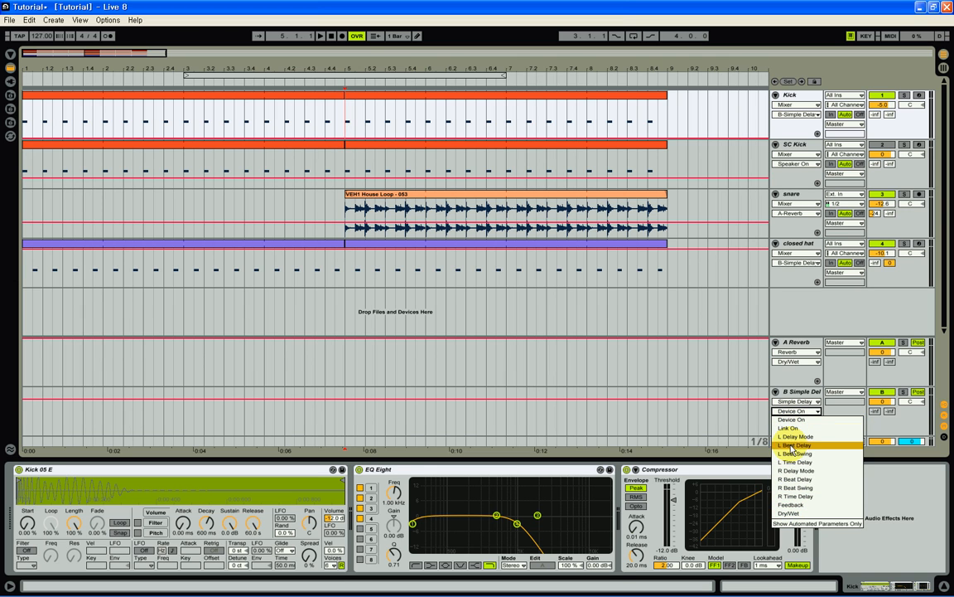
click(791, 514)
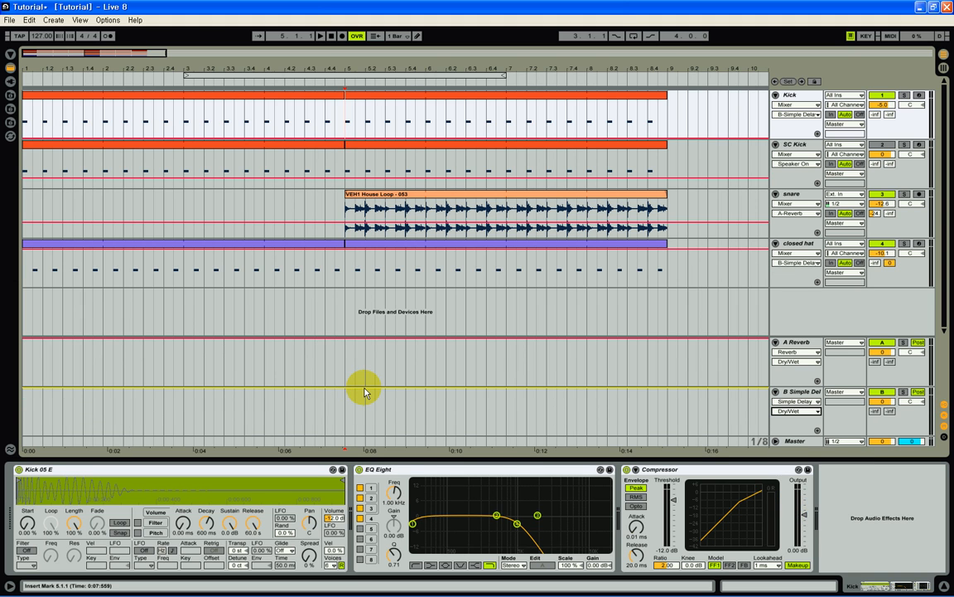
- Select the B Simple Delay return track in the Session View and examine its delay's Dry/Wet control
click(946, 68)
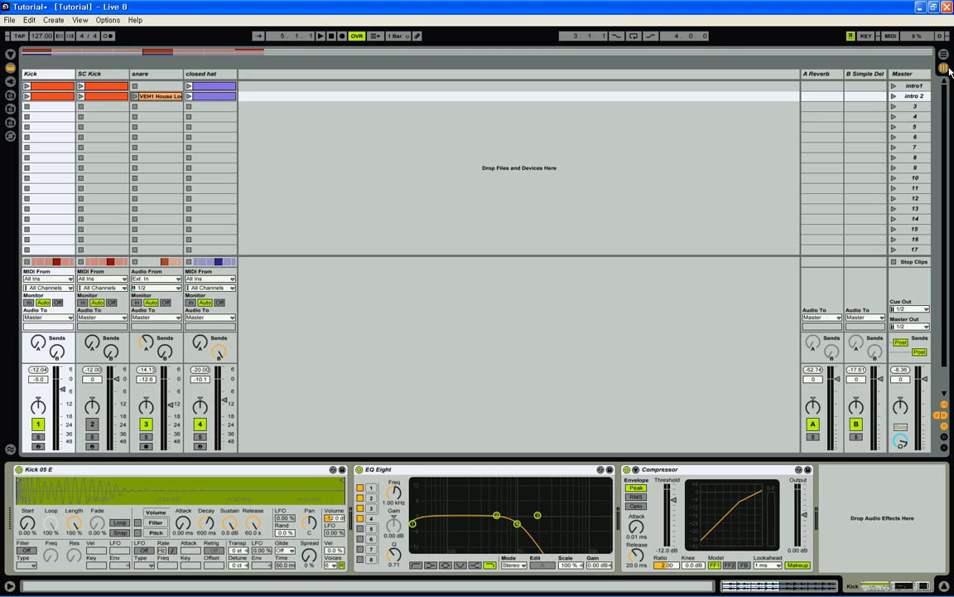
click(853, 73)
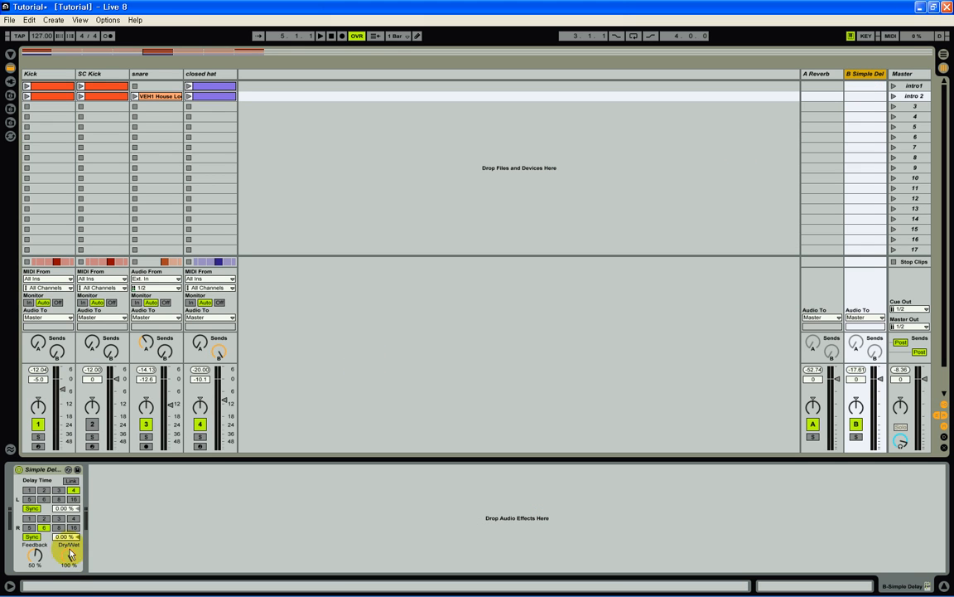
drag(68, 558, 69, 560)
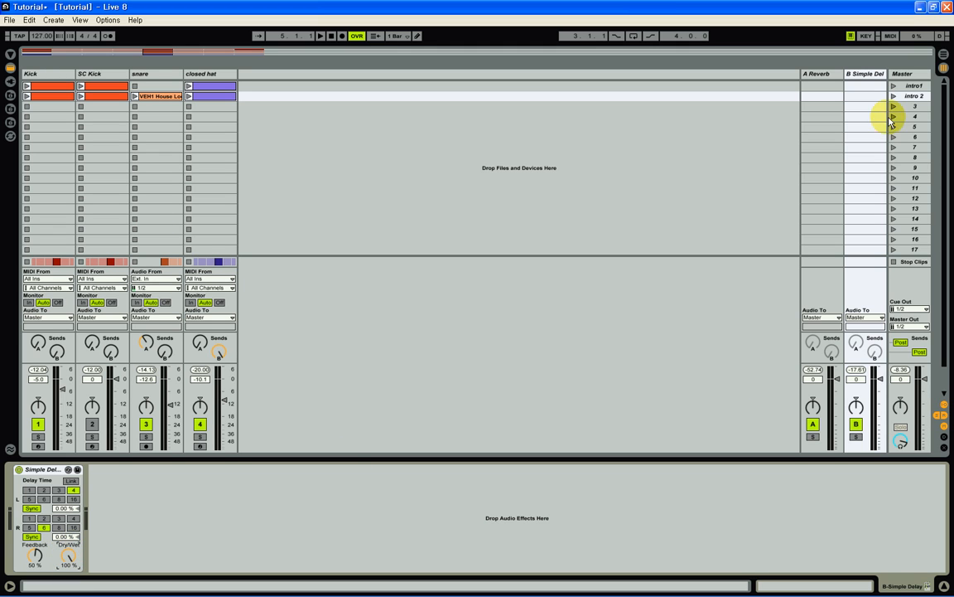
- Try a Dry/Wet ramp up to 100 % from 6.4 to bar 9 in the B Simple Delay return's envelope, and remove its starting breakpoint
key(Tab)
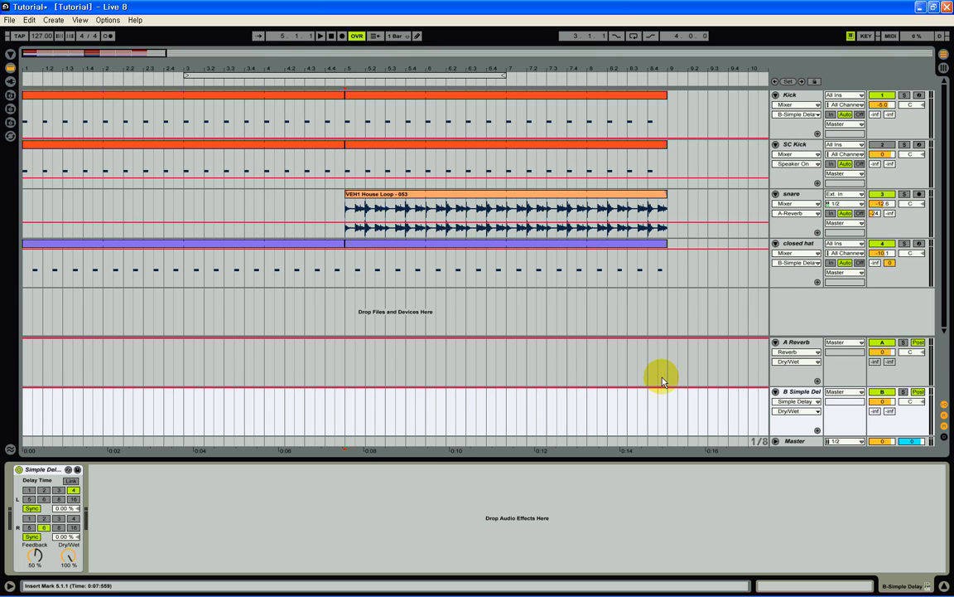
click(487, 393)
click(487, 393)
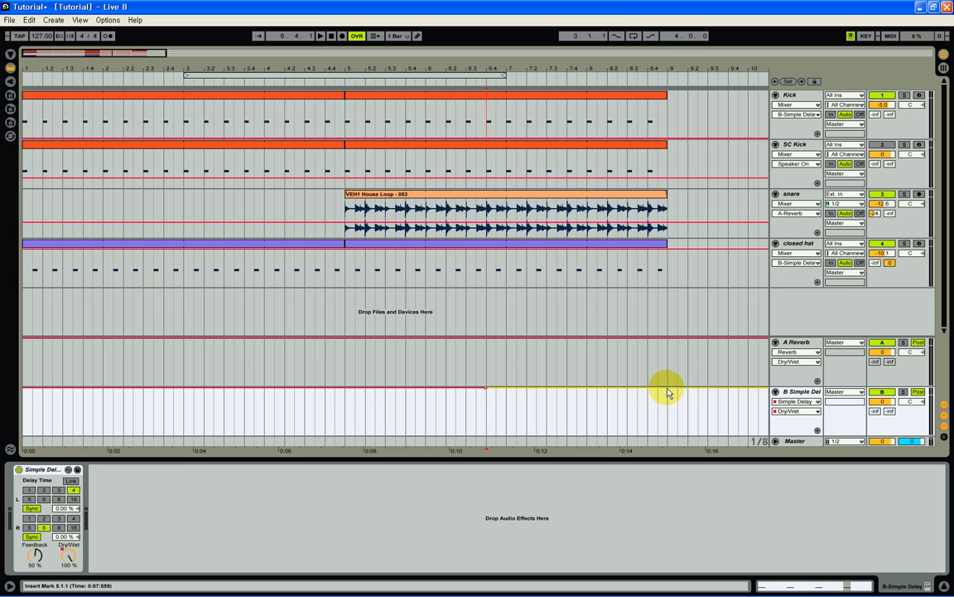
mouse_move(668, 393)
mouse_down()
mouse_move(668, 413)
mouse_move(668, 388)
mouse_up()
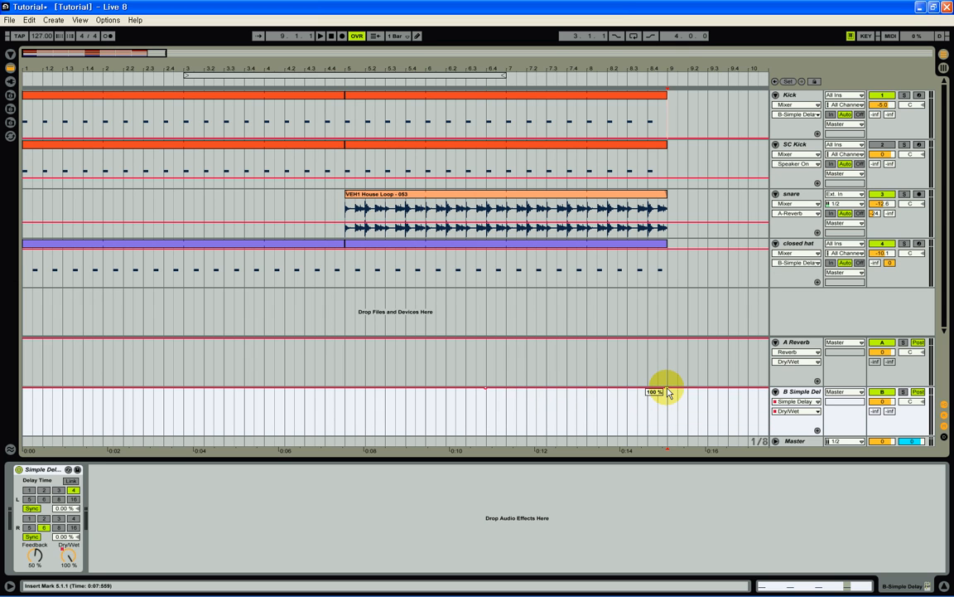
mouse_move(487, 390)
mouse_down()
mouse_move(487, 416)
mouse_move(488, 395)
mouse_up()
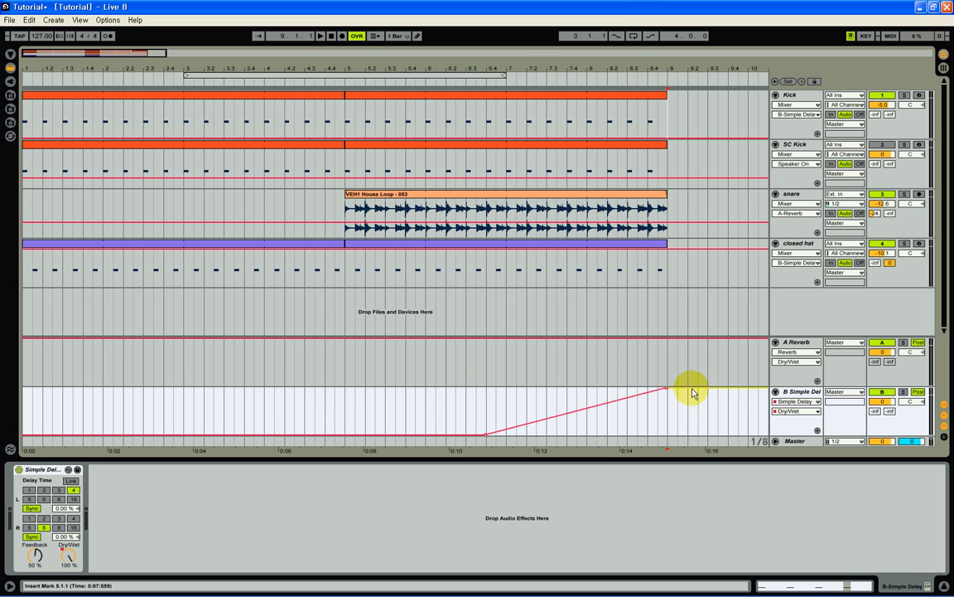
click(486, 437)
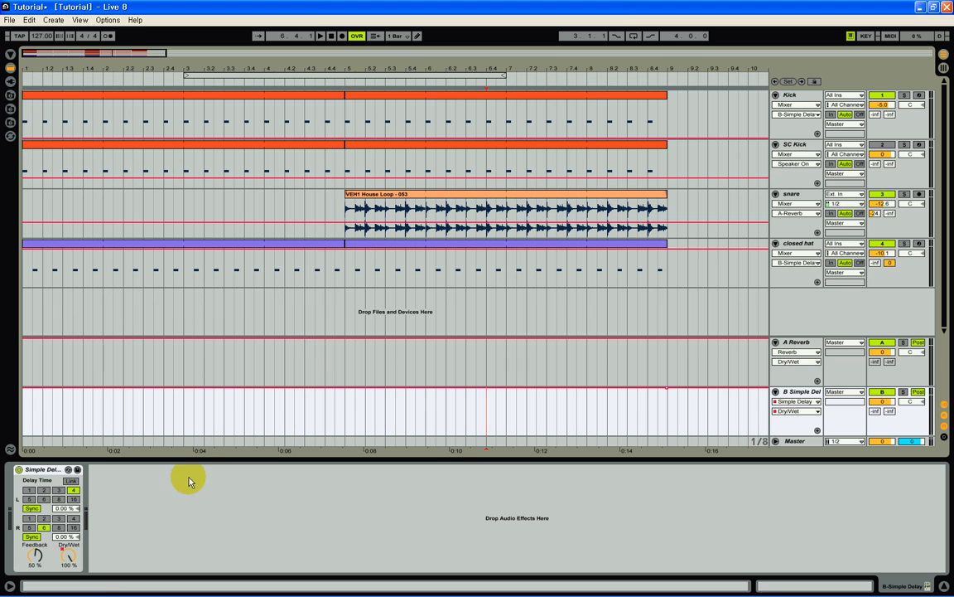
- Lower the closed hat's B-Simple Delay send envelope to -inf dB and make it jump to 0 dB at 8.4.3 for the last hit
click(346, 255)
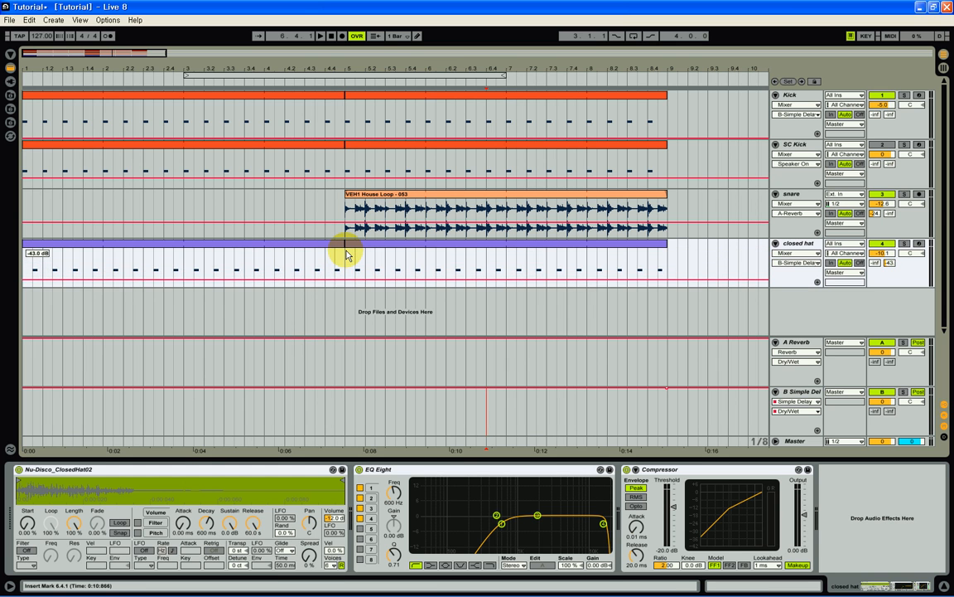
mouse_move(346, 255)
mouse_down()
mouse_move(346, 221)
mouse_move(347, 255)
mouse_up()
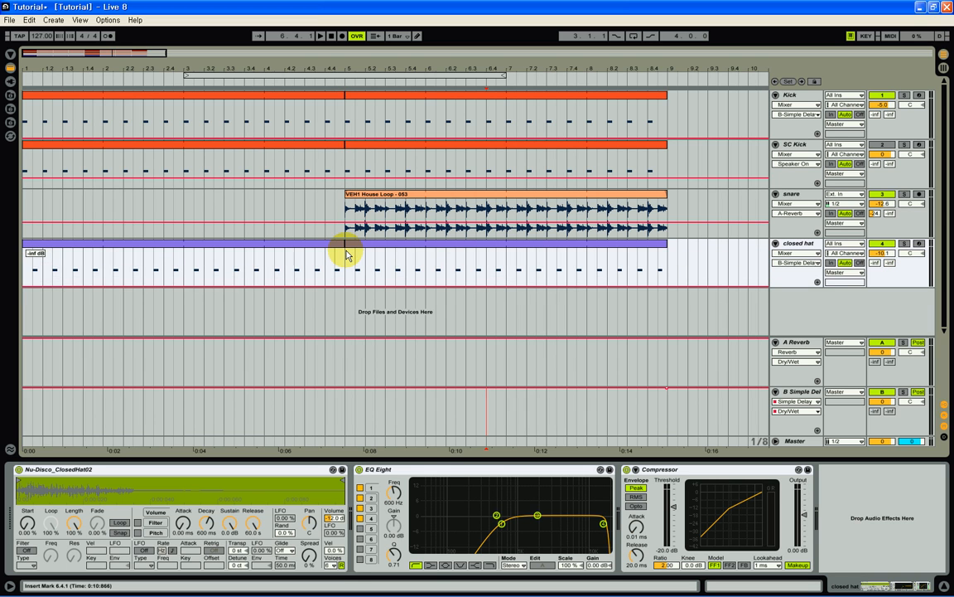
mouse_move(670, 69)
mouse_down()
mouse_move(670, 83)
mouse_move(666, 71)
mouse_up()
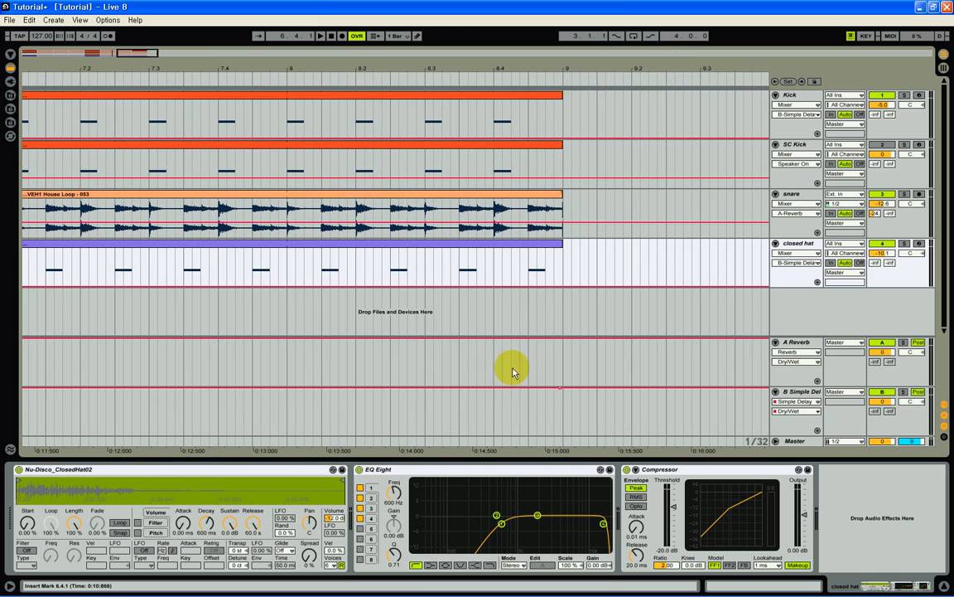
click(528, 286)
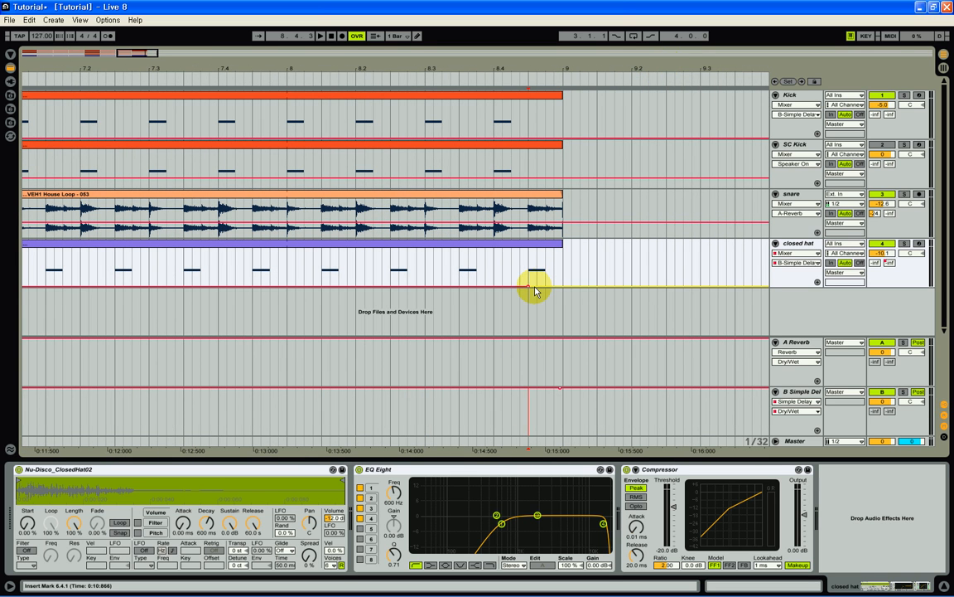
drag(535, 291, 533, 284)
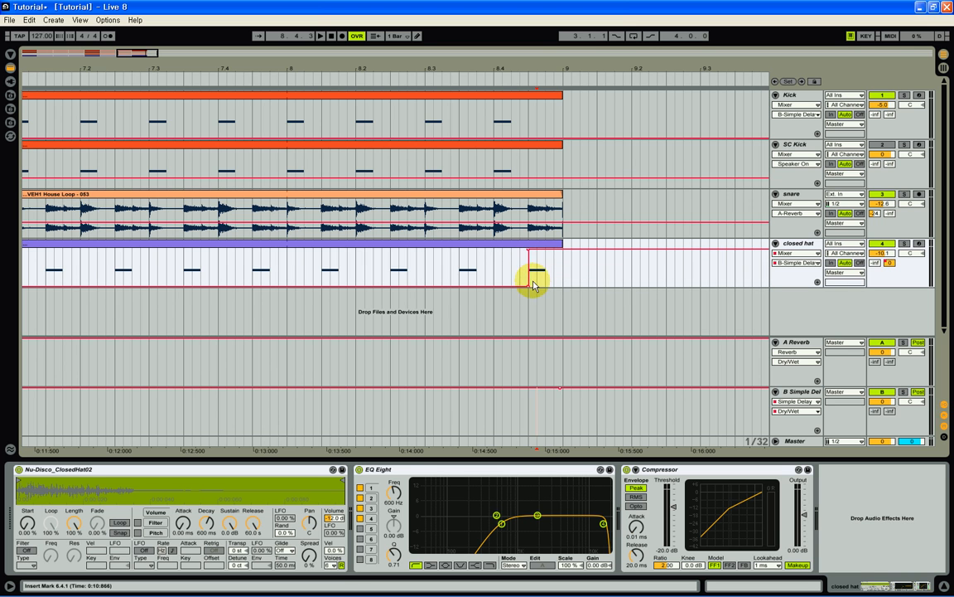
drag(531, 74, 537, 71)
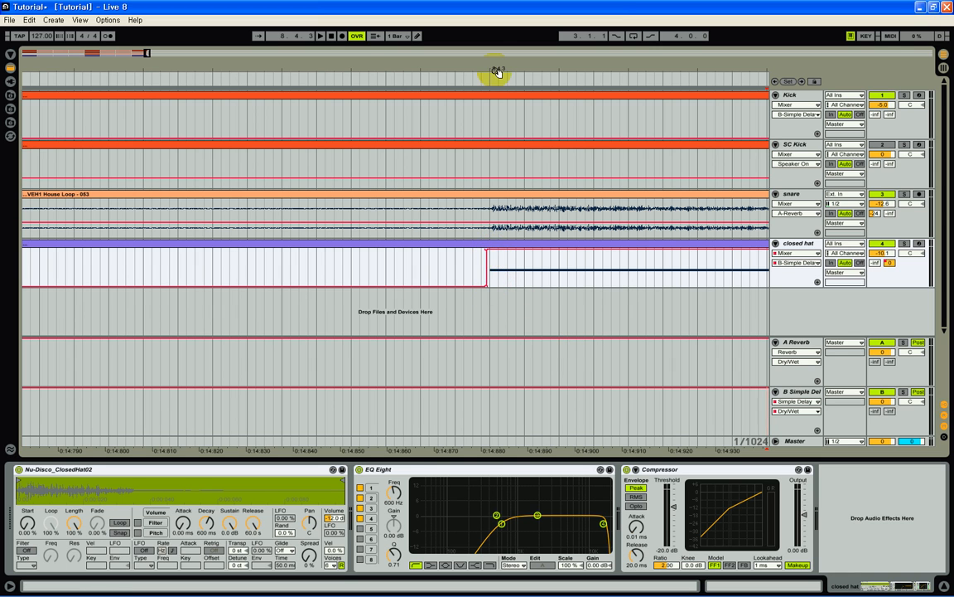
drag(495, 70, 495, 70)
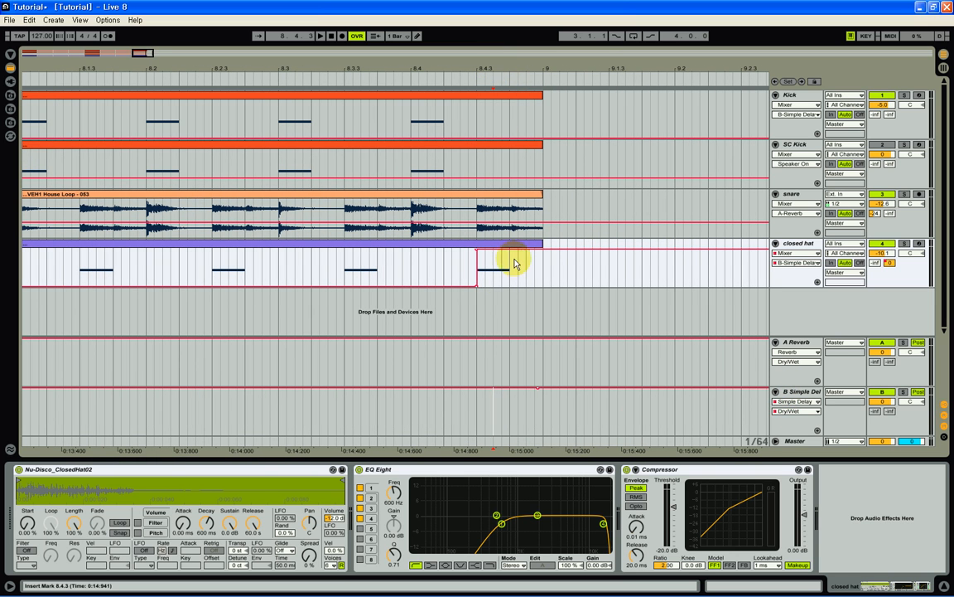
- Try a Dry/Wet dip at 8.4.3 rising back to 100 % on the B Simple Delay return, audition it with the closed hat soloed, and clear it
click(477, 390)
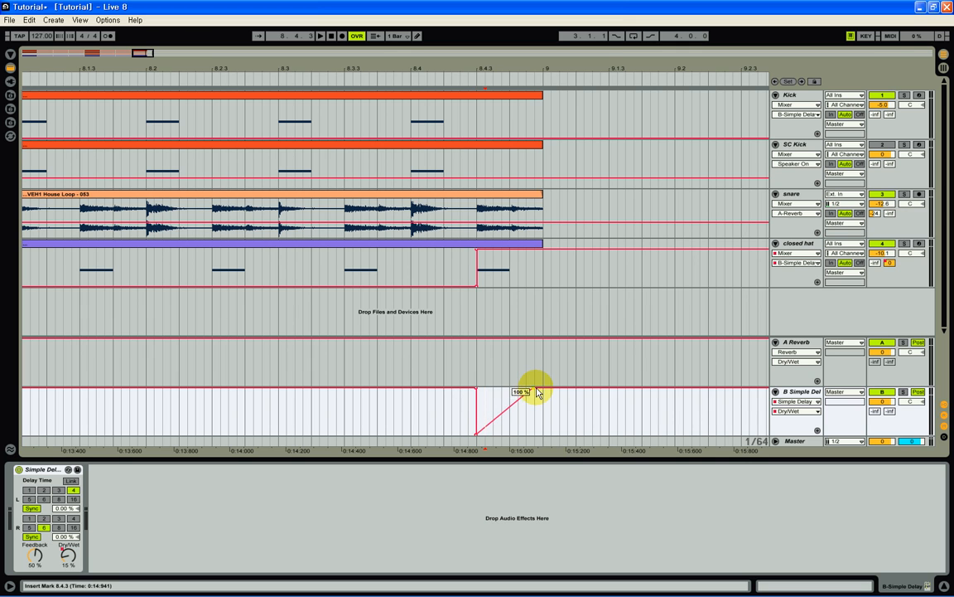
click(486, 420)
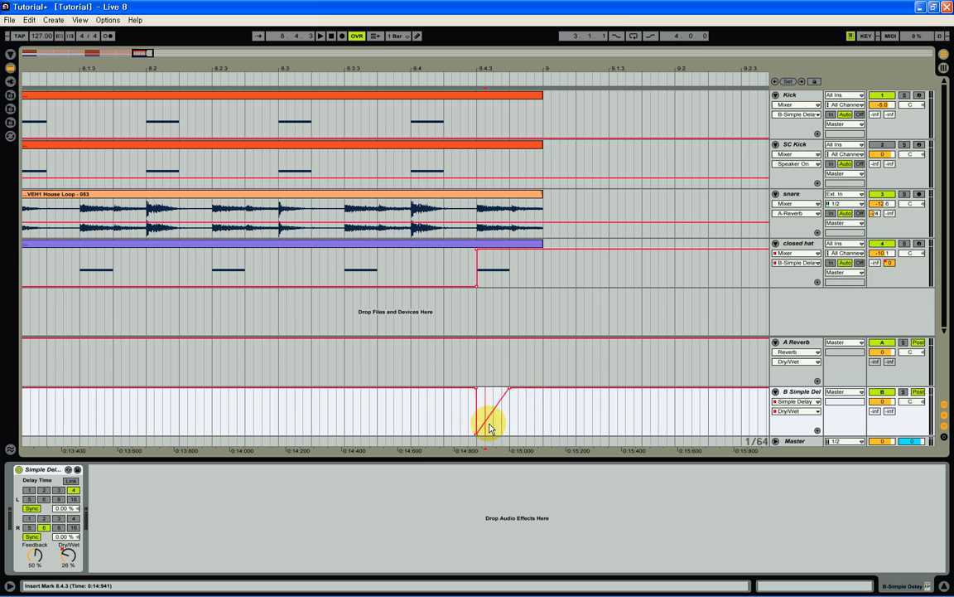
click(904, 244)
click(260, 79)
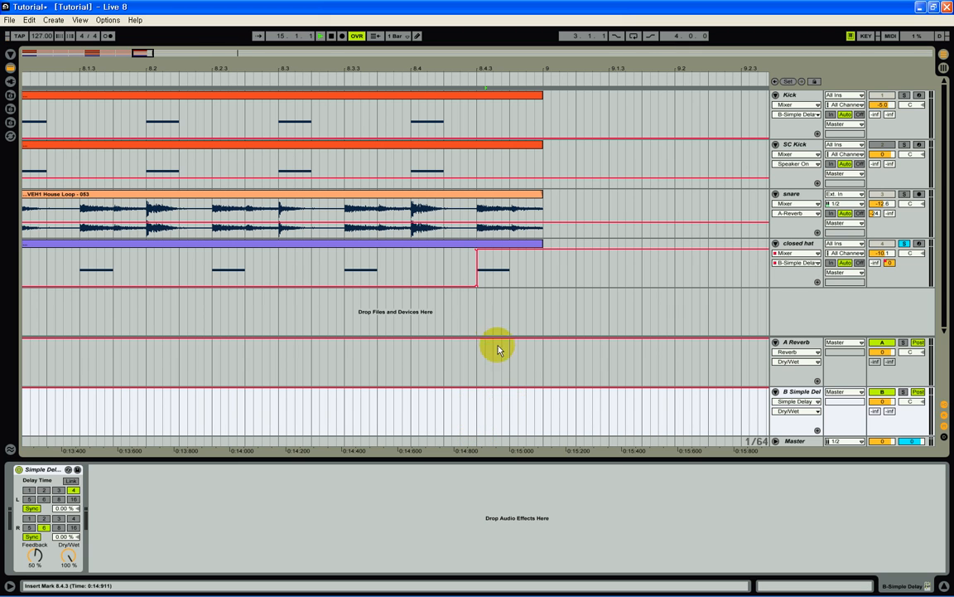
- Remove the send automation jump from the closed hat's B-Simple Delay envelope and turn off the track's solo
click(478, 288)
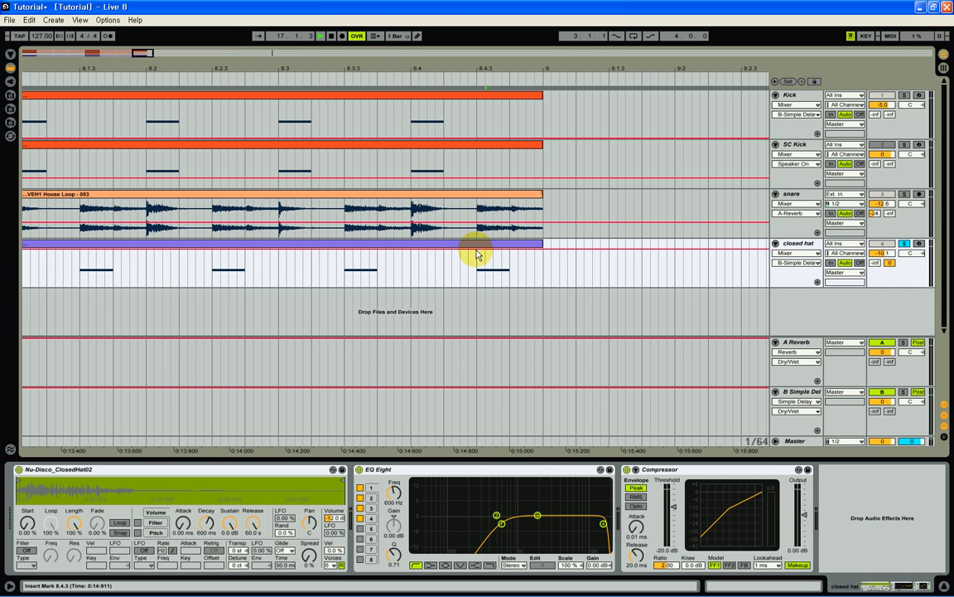
drag(372, 71, 373, 64)
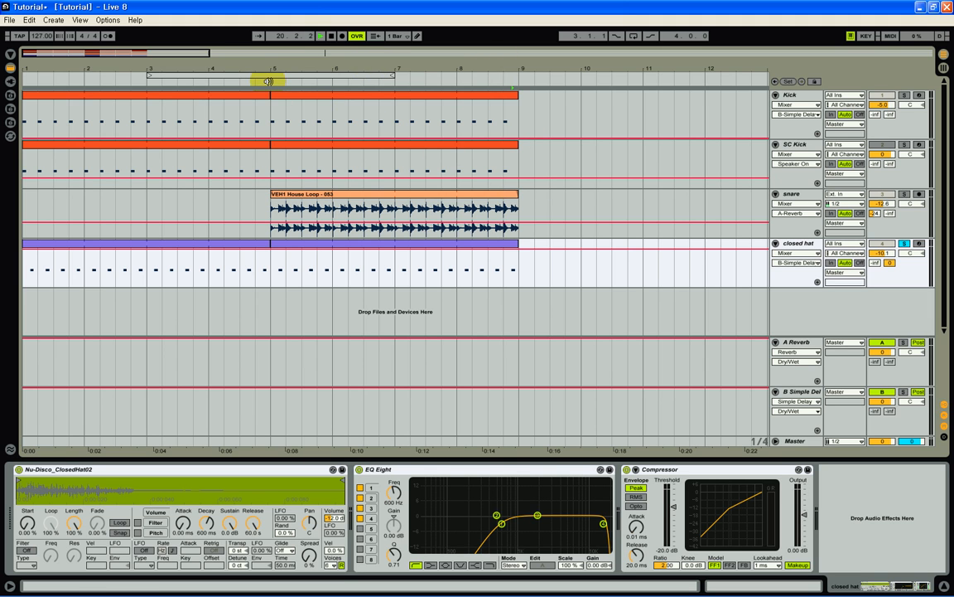
click(904, 244)
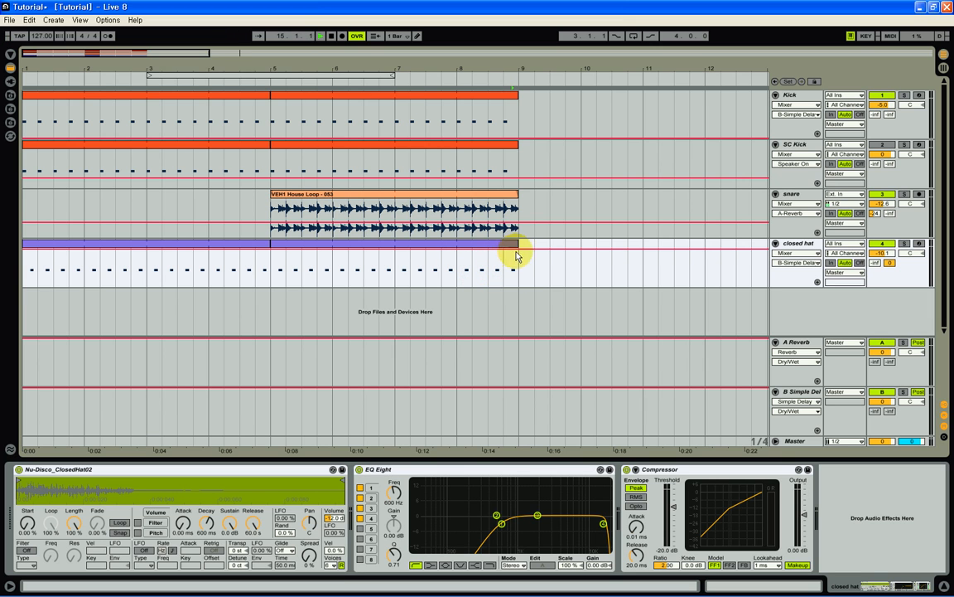
- Show the Simple Delay's Device On automation envelope on the B Simple Delay return track
click(793, 402)
click(785, 426)
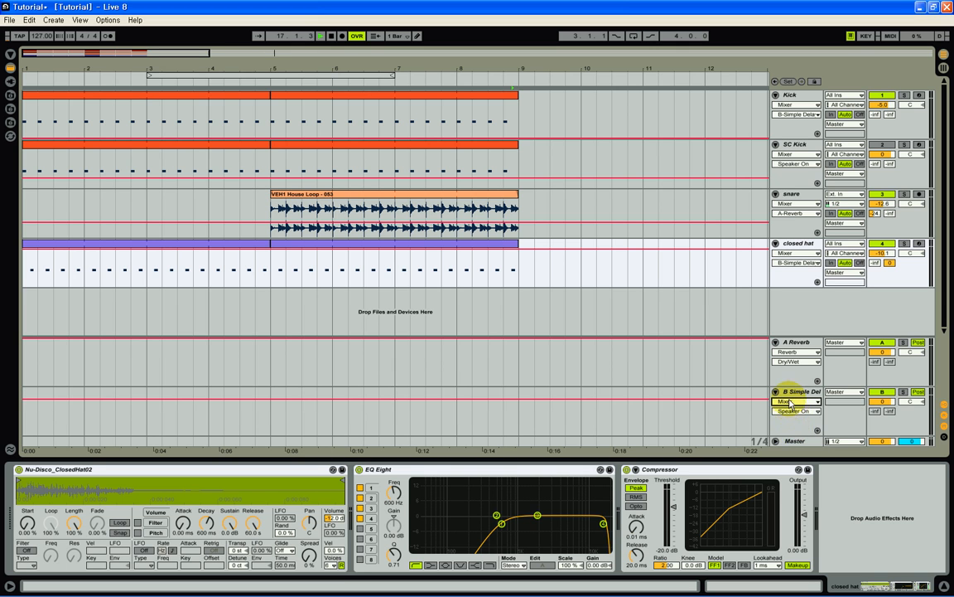
click(791, 404)
click(729, 374)
click(791, 411)
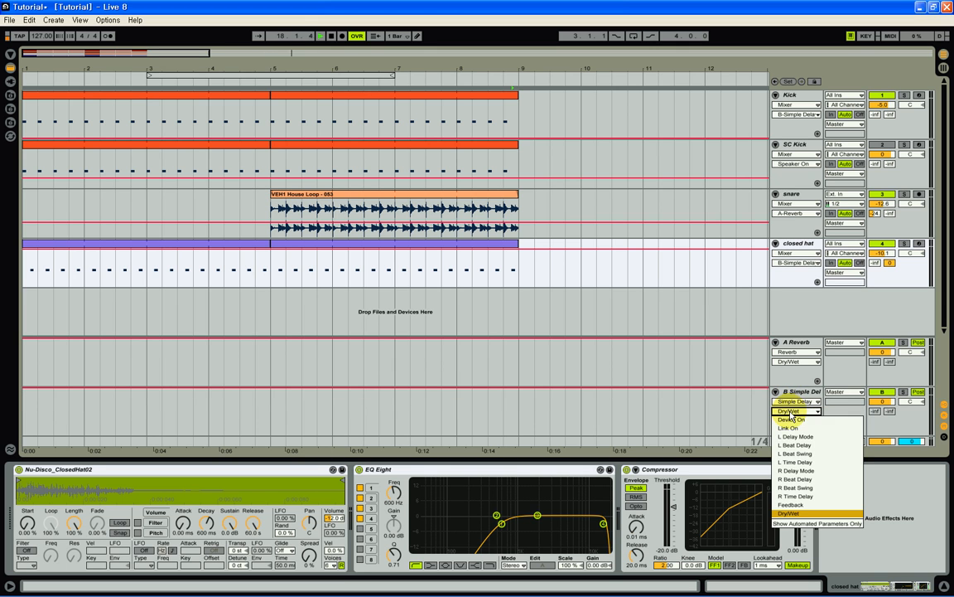
click(789, 420)
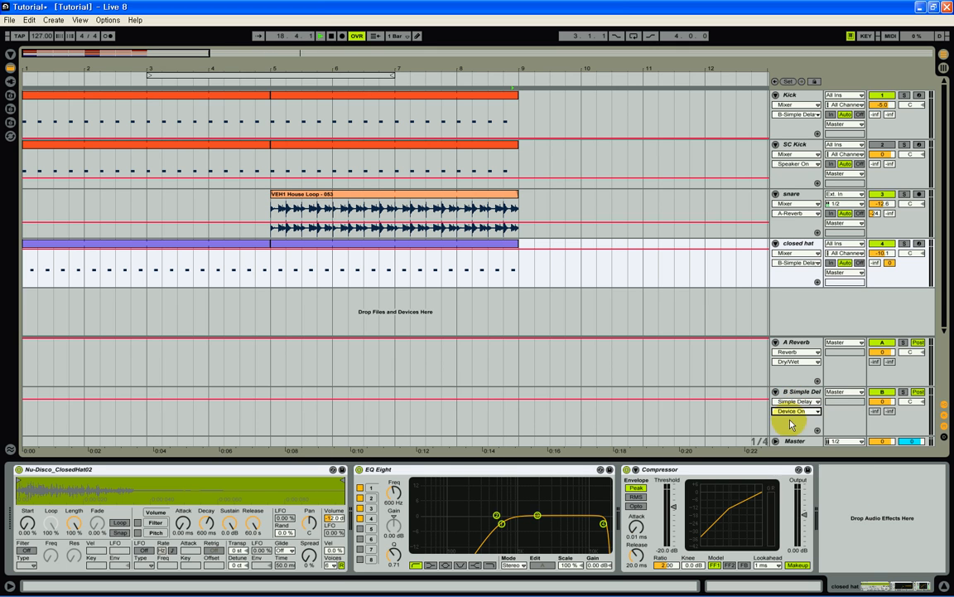
- Try automating the Simple Delay to switch off at bar 9 in its Device On envelope, and remove the automation again
click(518, 402)
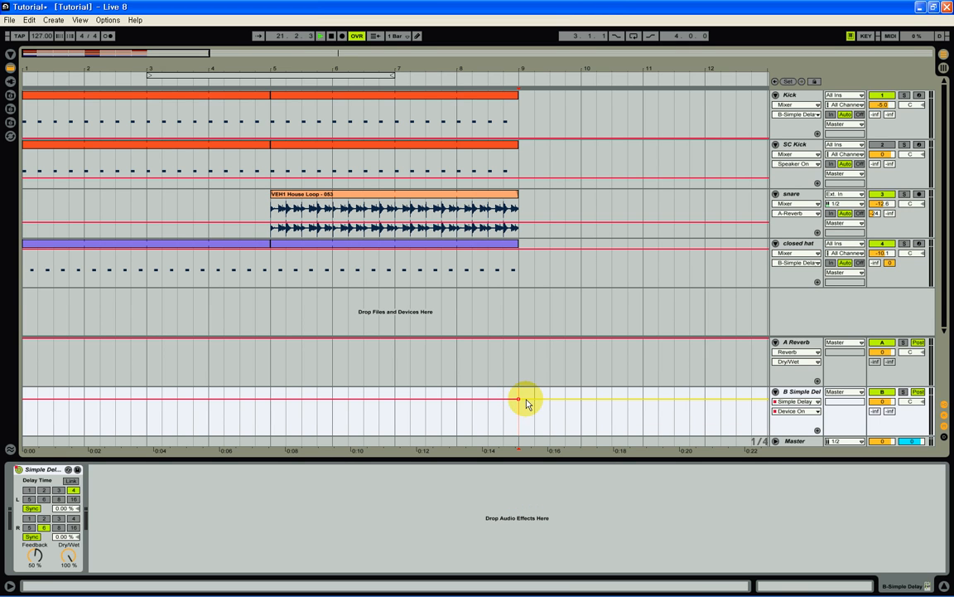
click(526, 404)
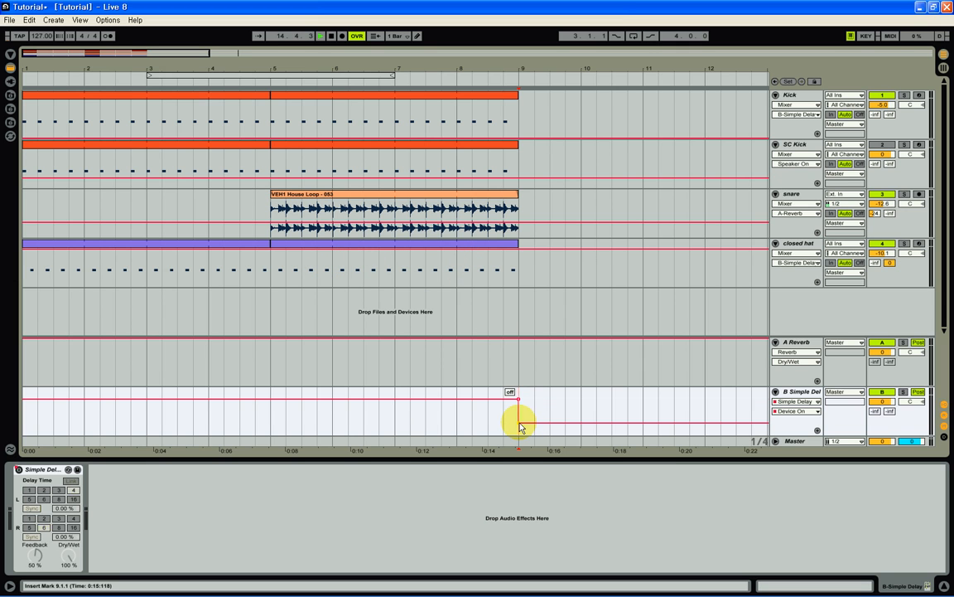
drag(520, 423, 520, 406)
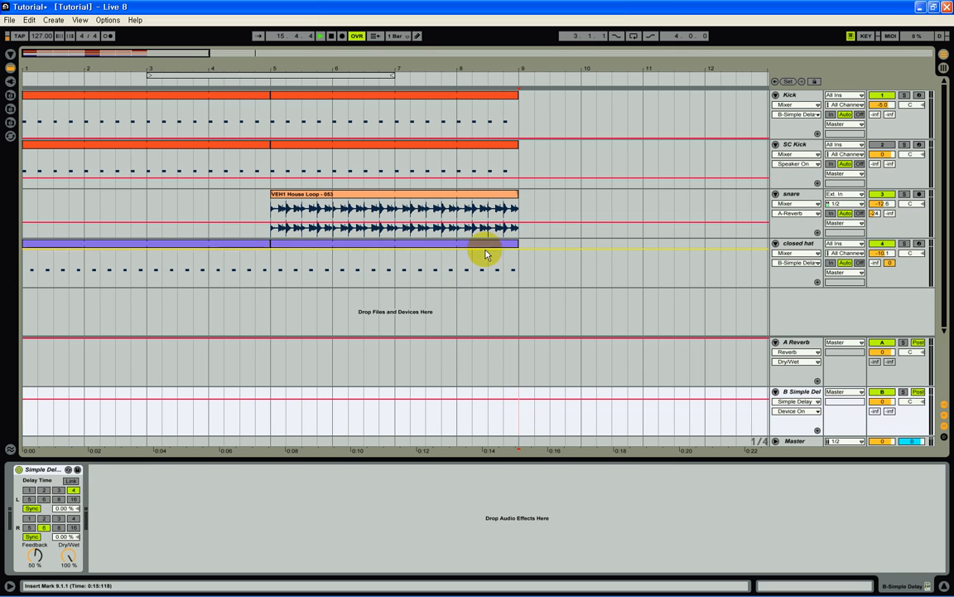
- Return to the Session View and stop playback
drag(564, 64, 564, 71)
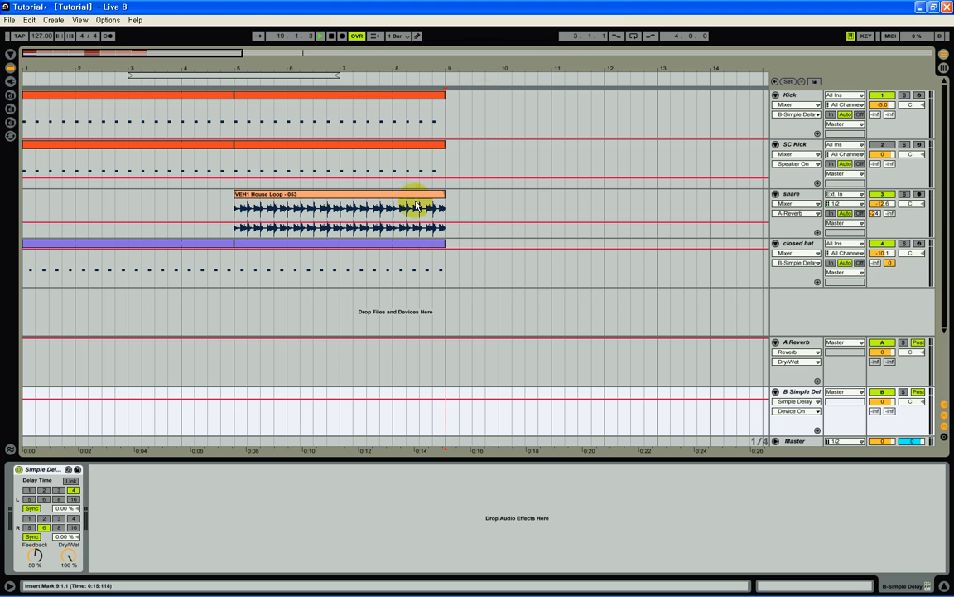
click(944, 70)
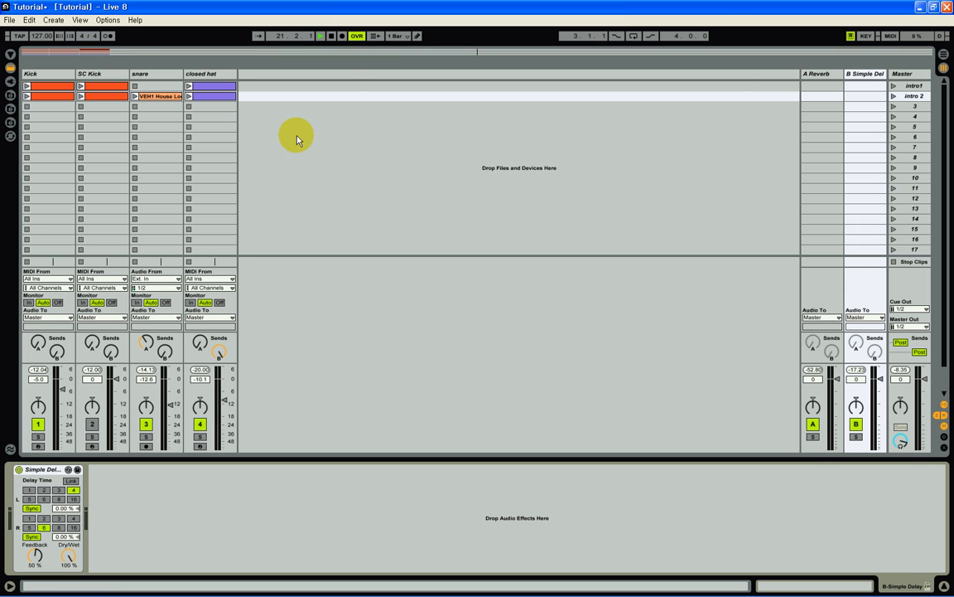
click(330, 36)
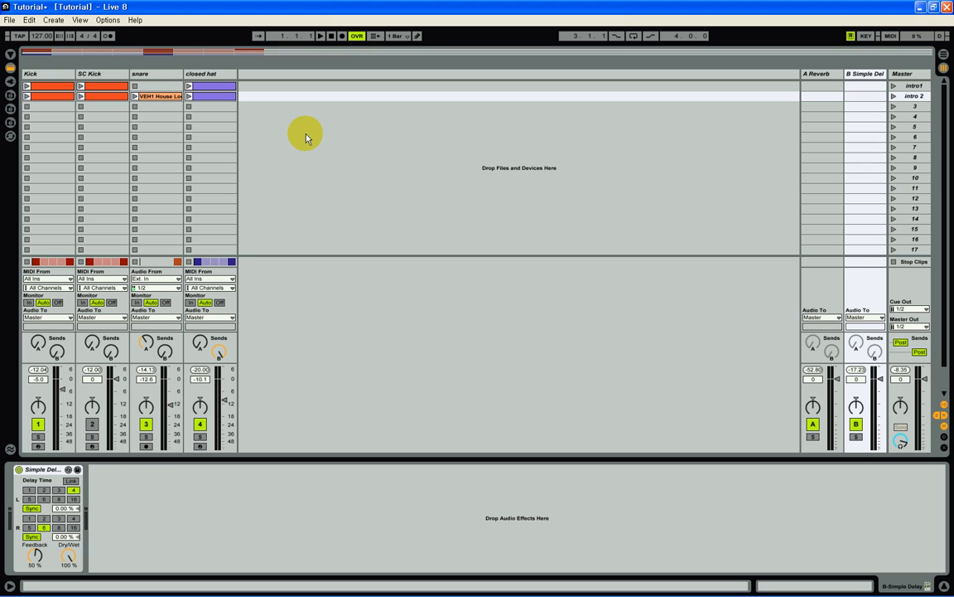
- Select the Kick track and open the browser on the Live Devices list, starting with the Instruments folder
click(48, 74)
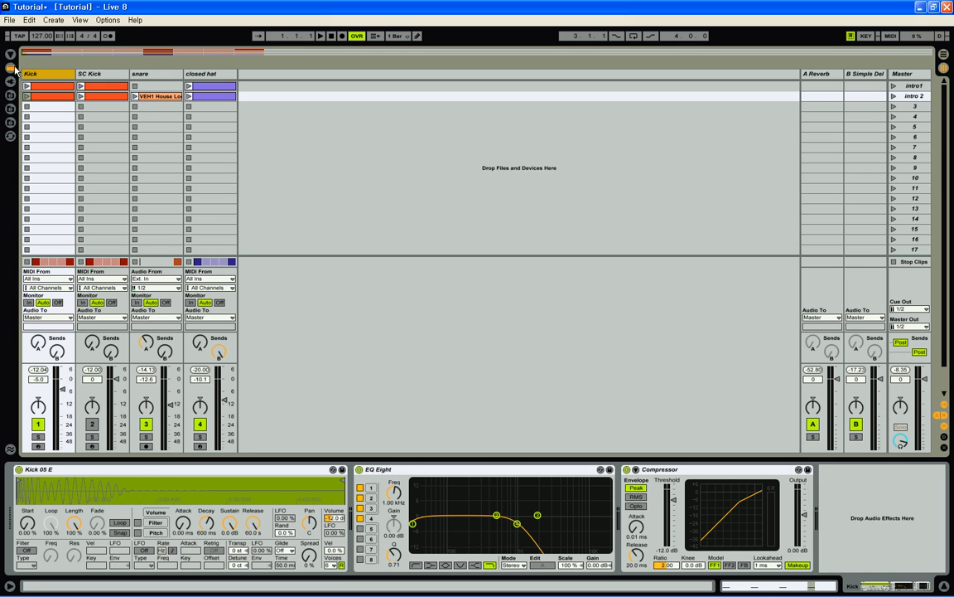
click(15, 55)
scroll(93, 214, up, 8)
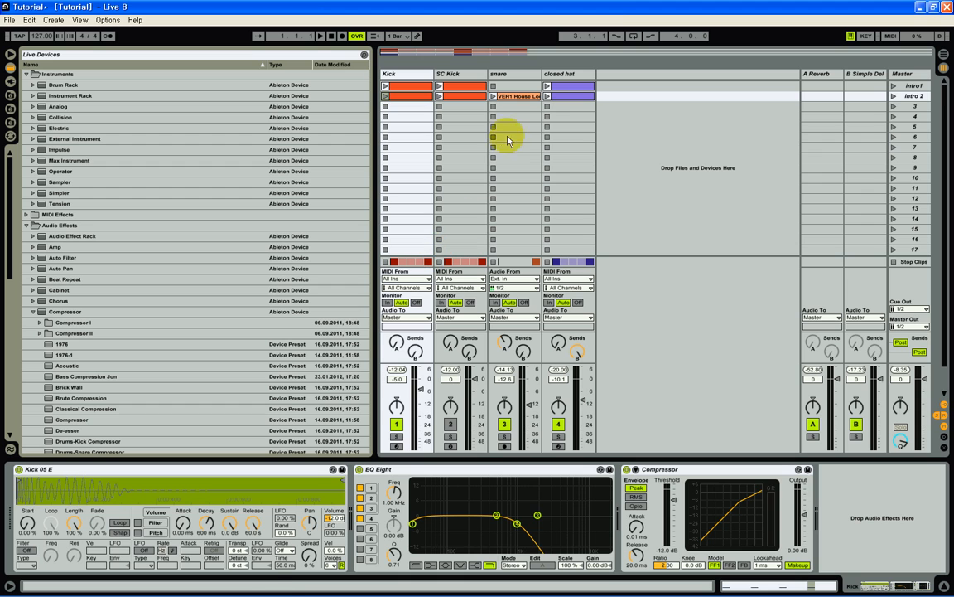
- Insert a new audio track directly after the closed hat track
click(522, 103)
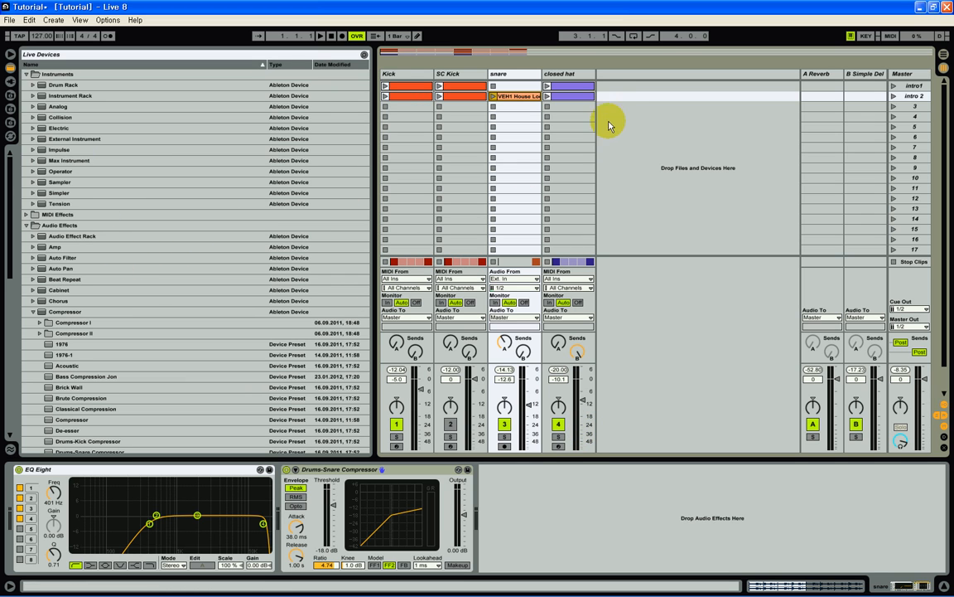
right_click(605, 79)
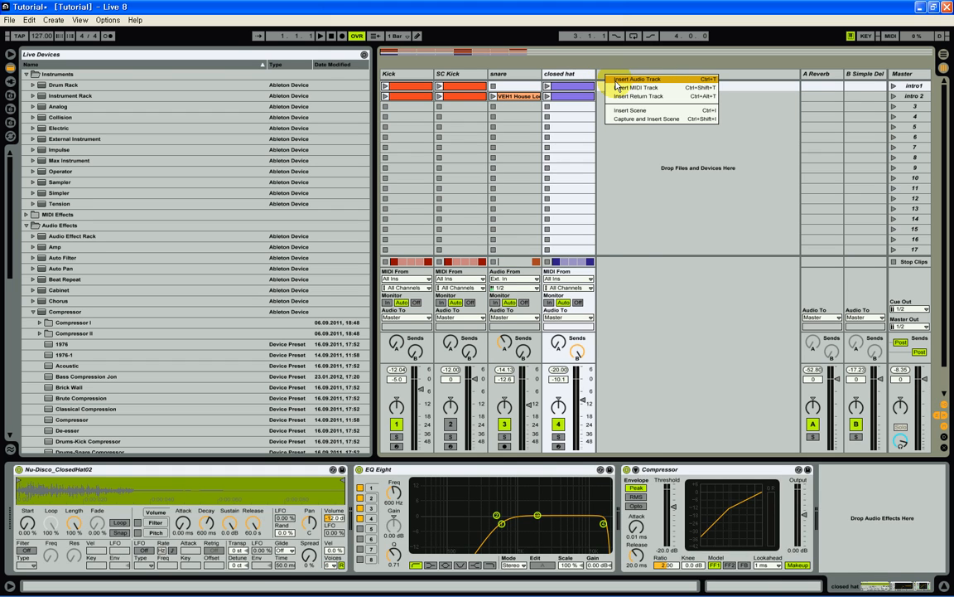
click(617, 80)
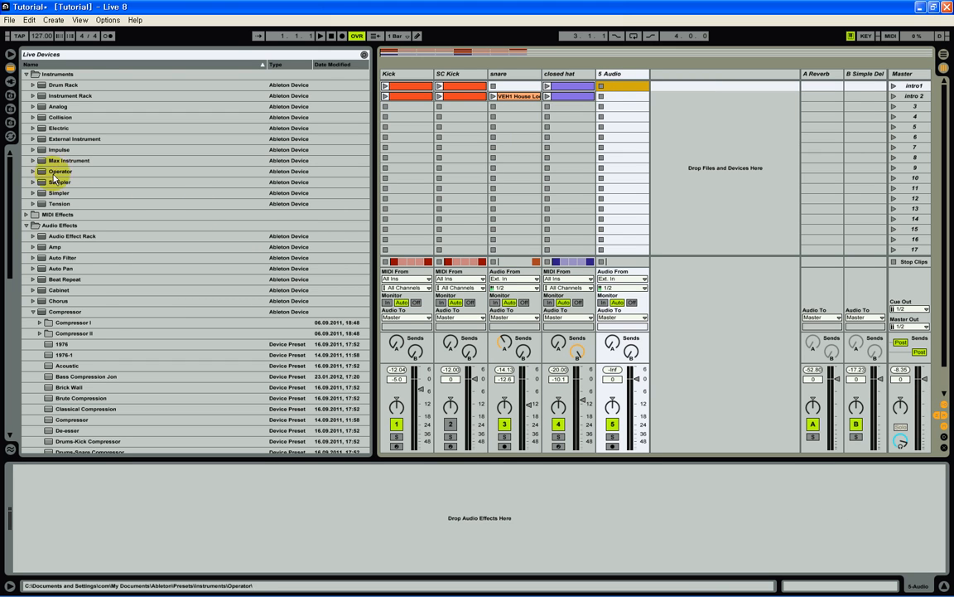
- Browse the sample library folders and expand the Percussive Loops folder to list its VEH2 loops
click(12, 123)
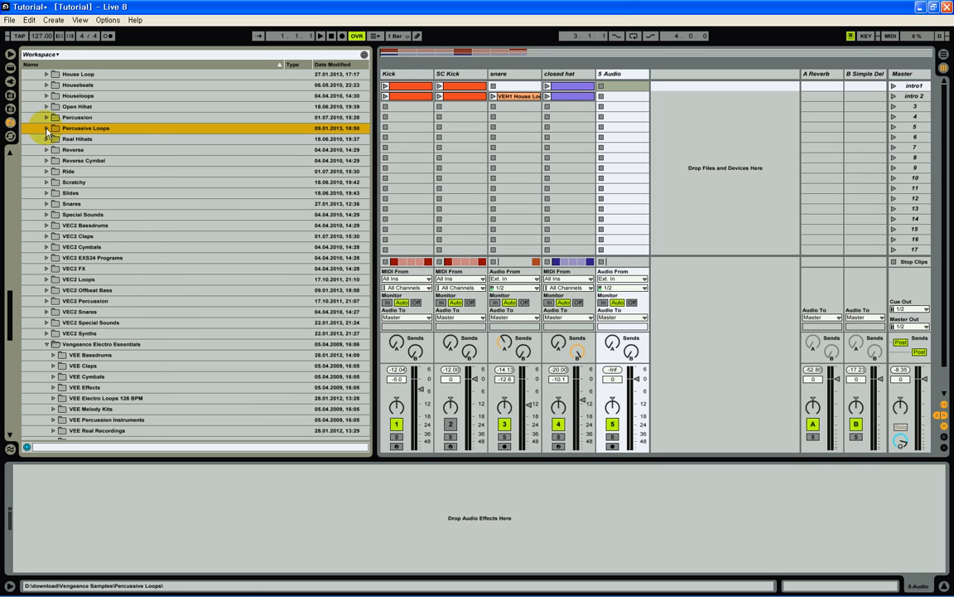
click(46, 129)
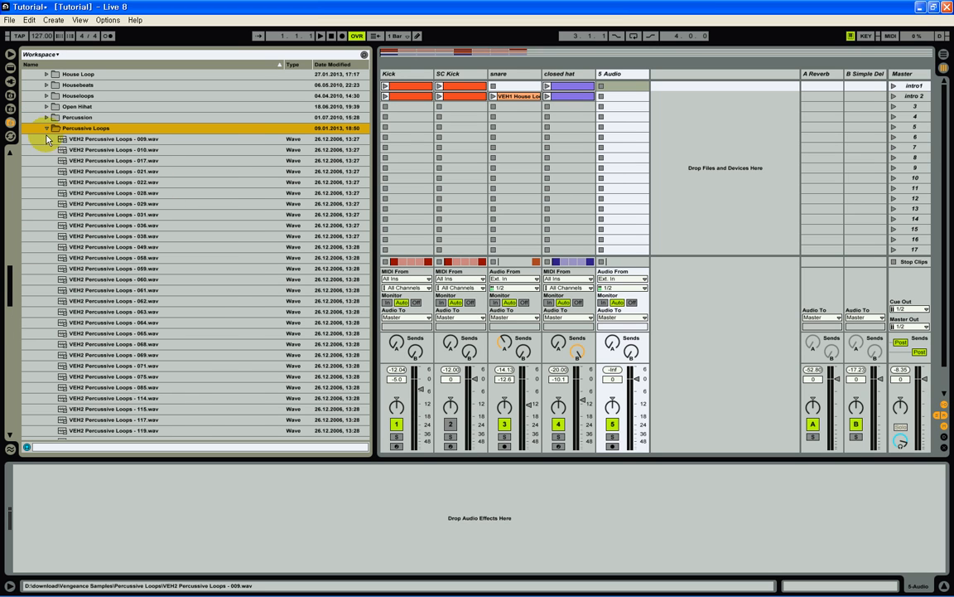
scroll(149, 232, up, 3)
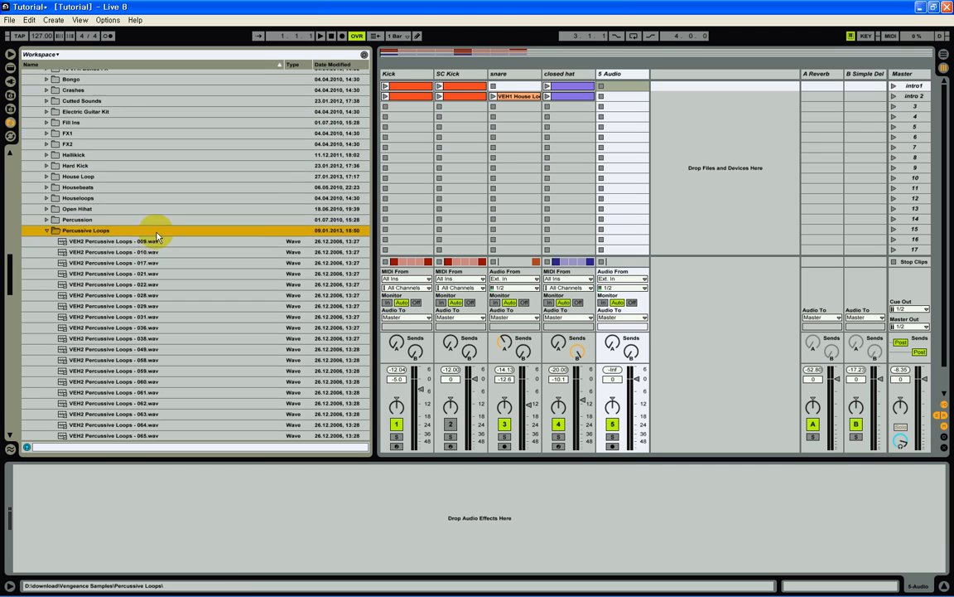
- Look over the VEH2 loops listed in the Percussive Loops sample folder
scroll(157, 235, up, 5)
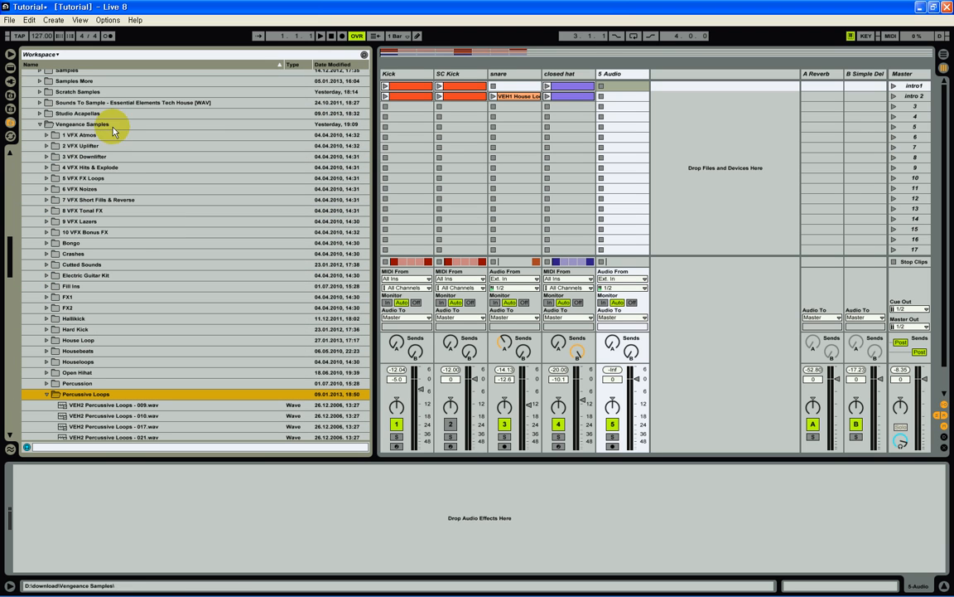
scroll(211, 279, down, 2)
scroll(212, 279, down, 7)
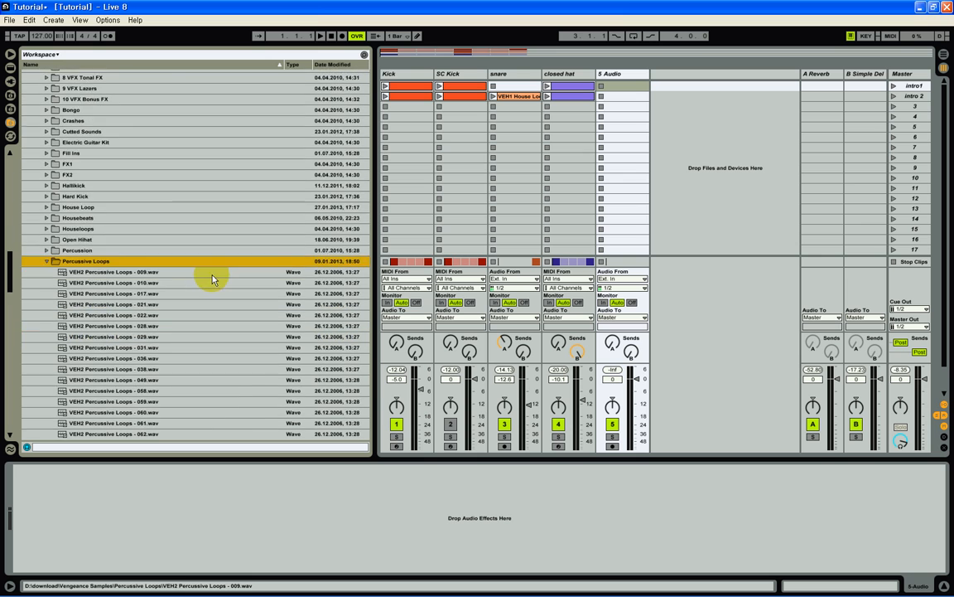
scroll(212, 277, down, 1)
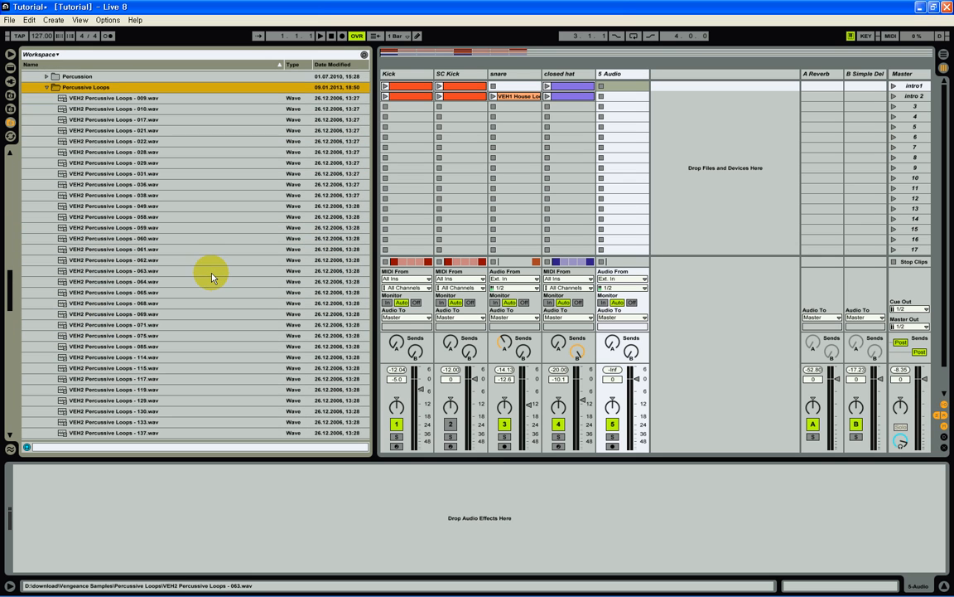
scroll(201, 269, up, 1)
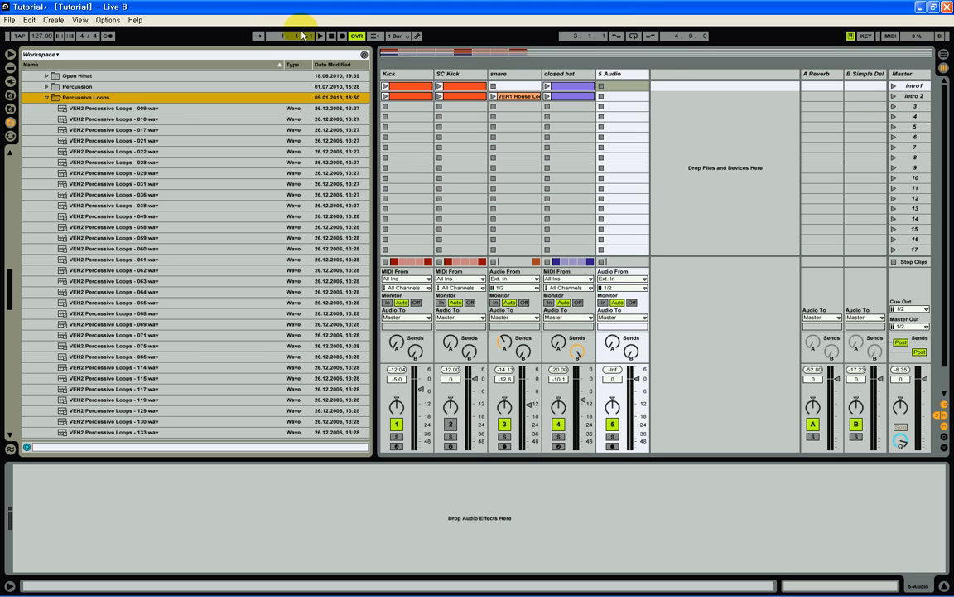
- Set the Arrangement View loop to run from bar 1 to bar 9 and turn looping on
click(949, 62)
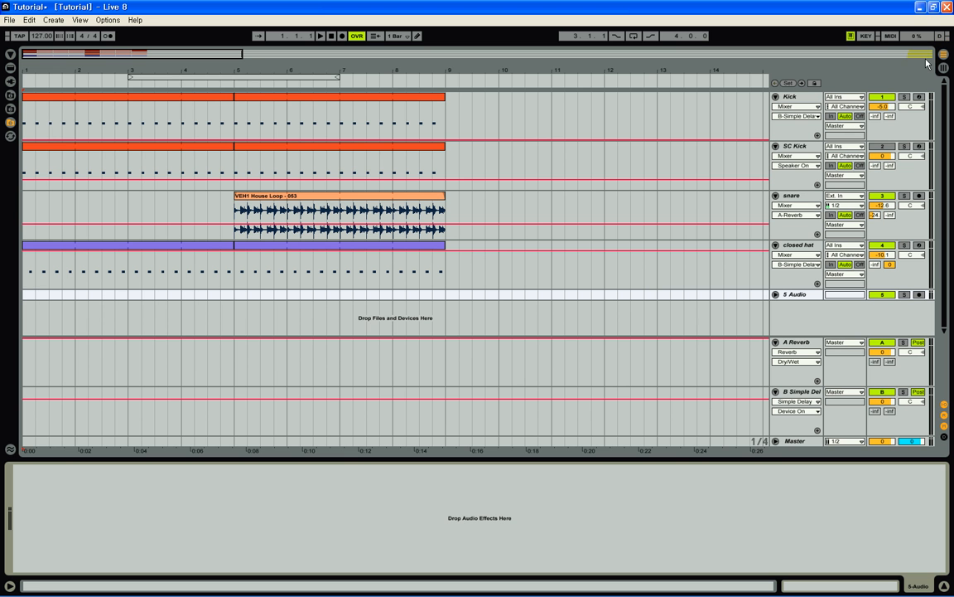
click(122, 77)
drag(123, 77, 26, 77)
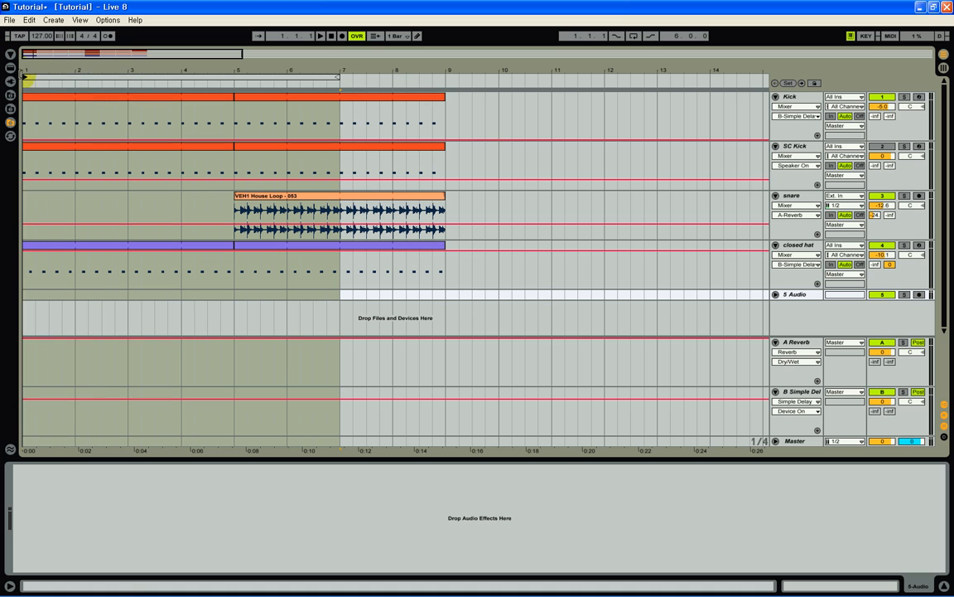
drag(339, 80, 443, 78)
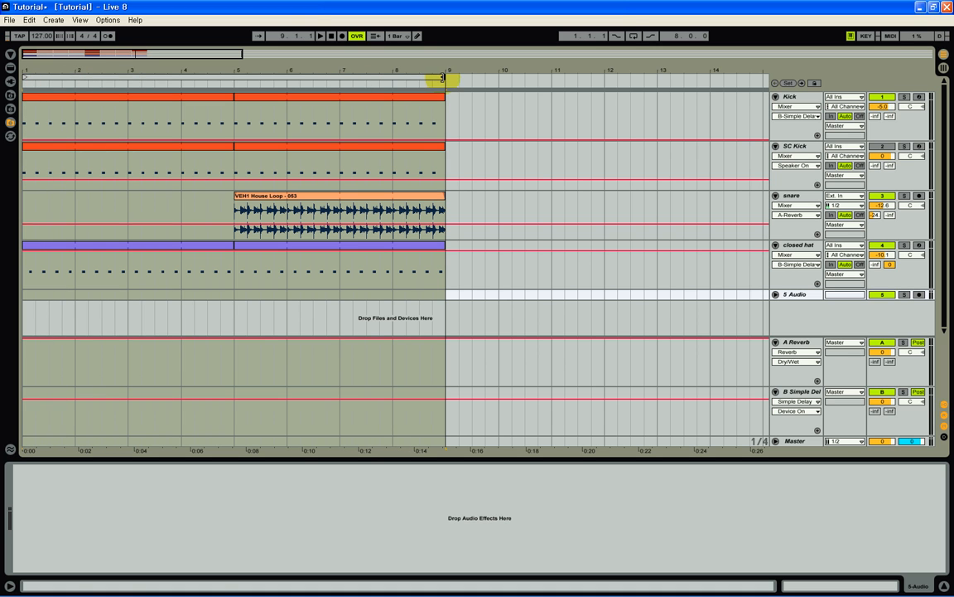
click(632, 36)
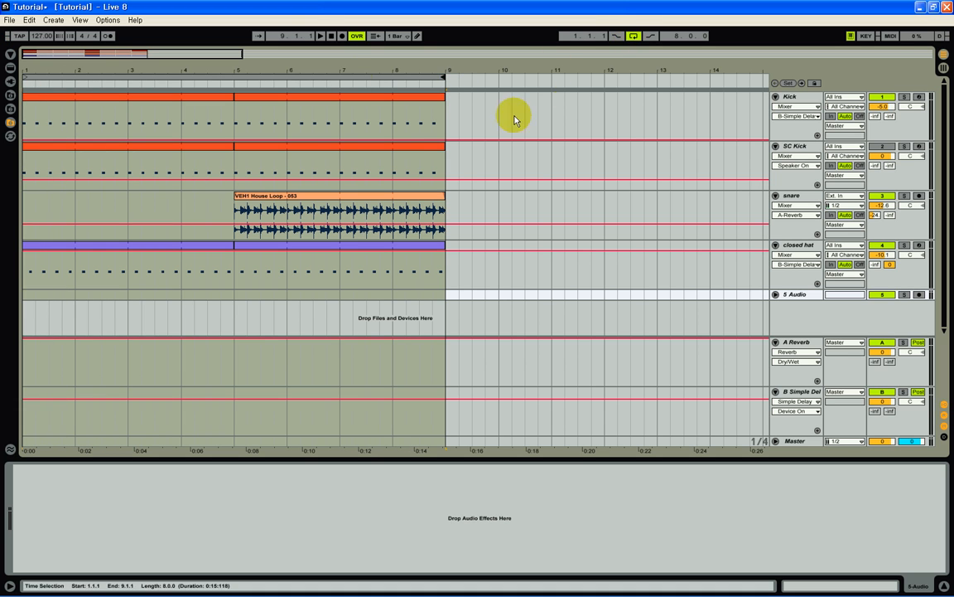
- Play the arrangement, preview VEH2 Percussive Loops - 009.wav from the Session View browser against it, and stop playback
click(321, 37)
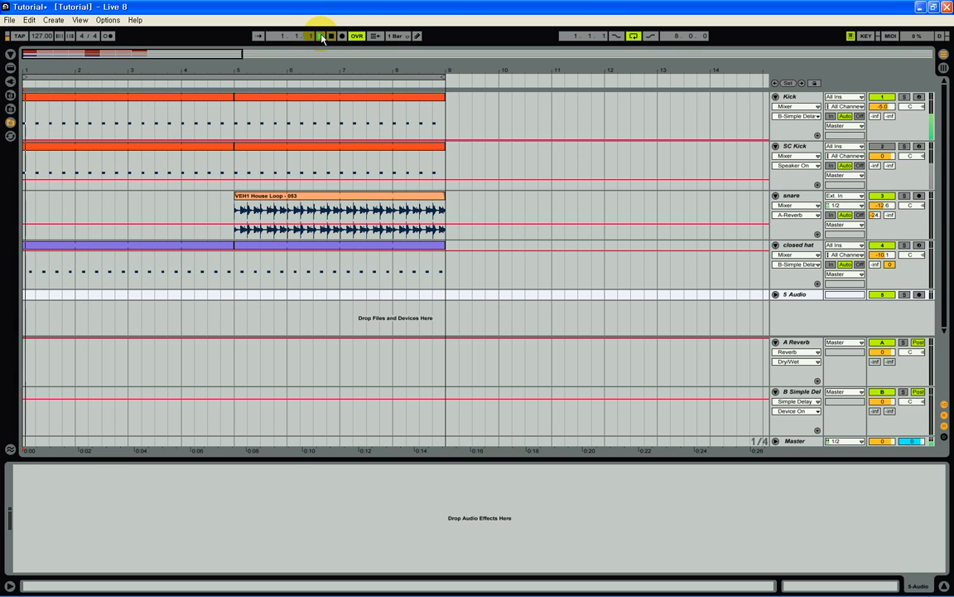
key(Tab)
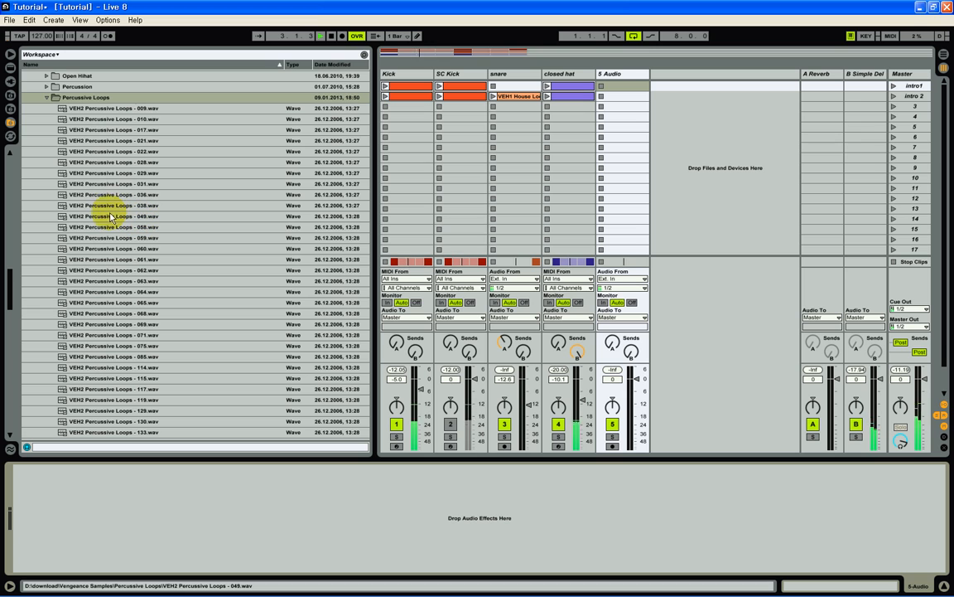
click(66, 108)
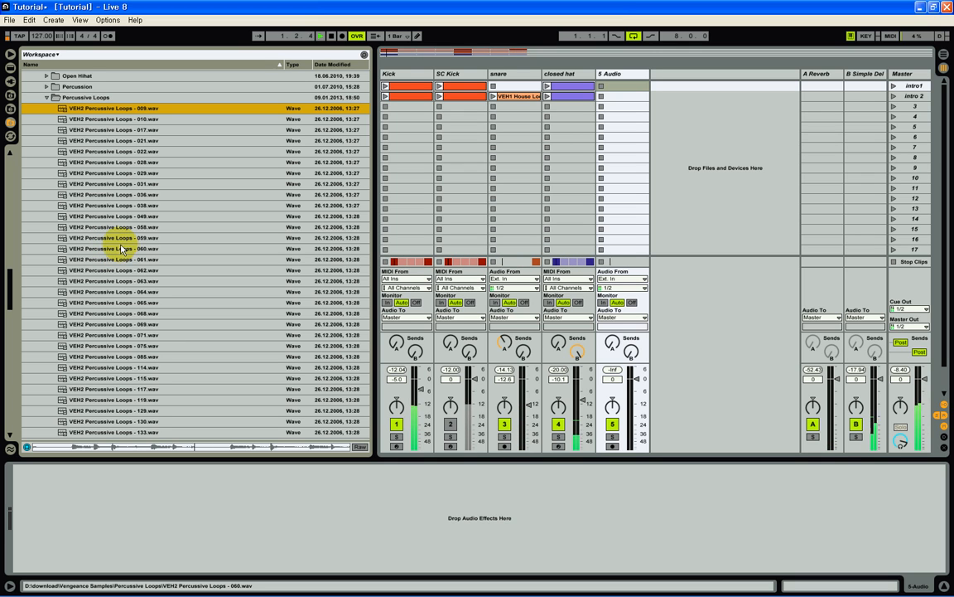
click(328, 35)
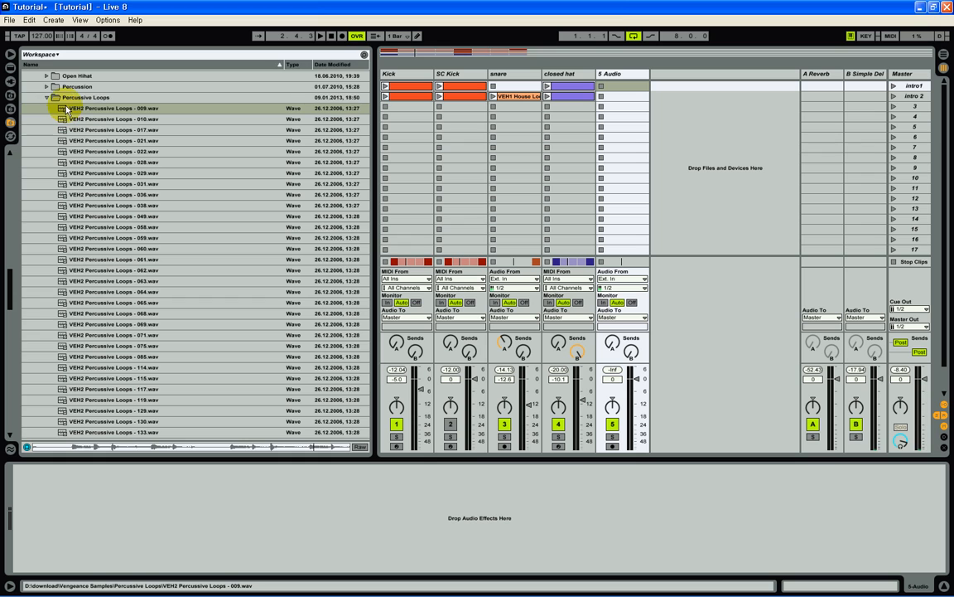
- Load VEH2 Percussive Loops - 009.wav into the first slot of 5 Audio at -11.9 dB track volume and launch it soloed
drag(66, 110, 621, 88)
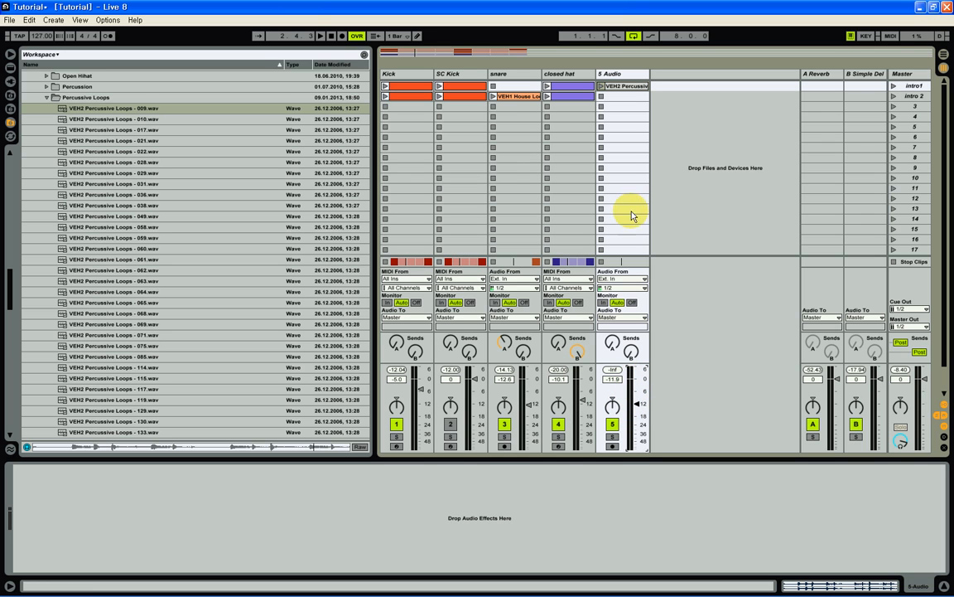
click(602, 86)
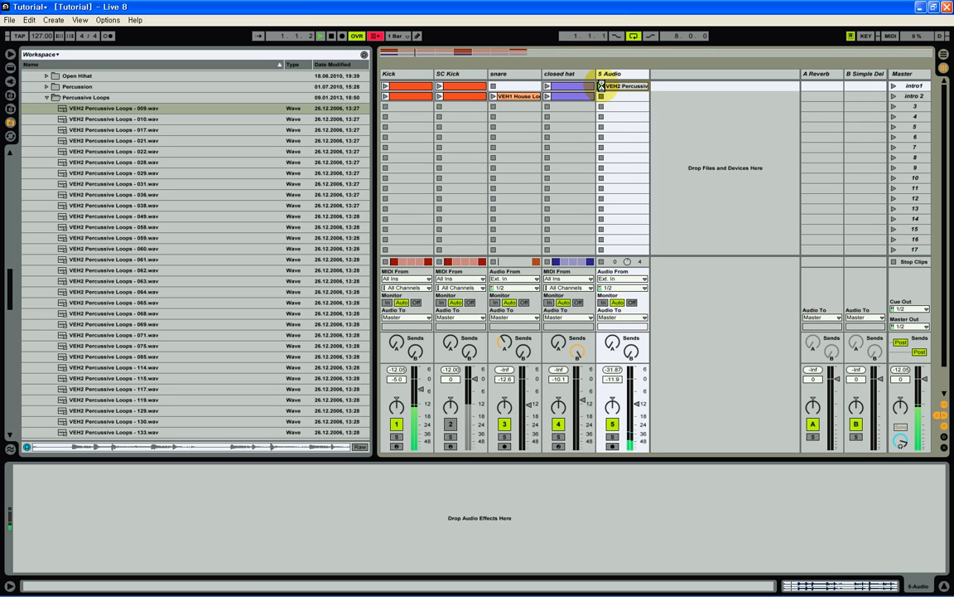
click(611, 435)
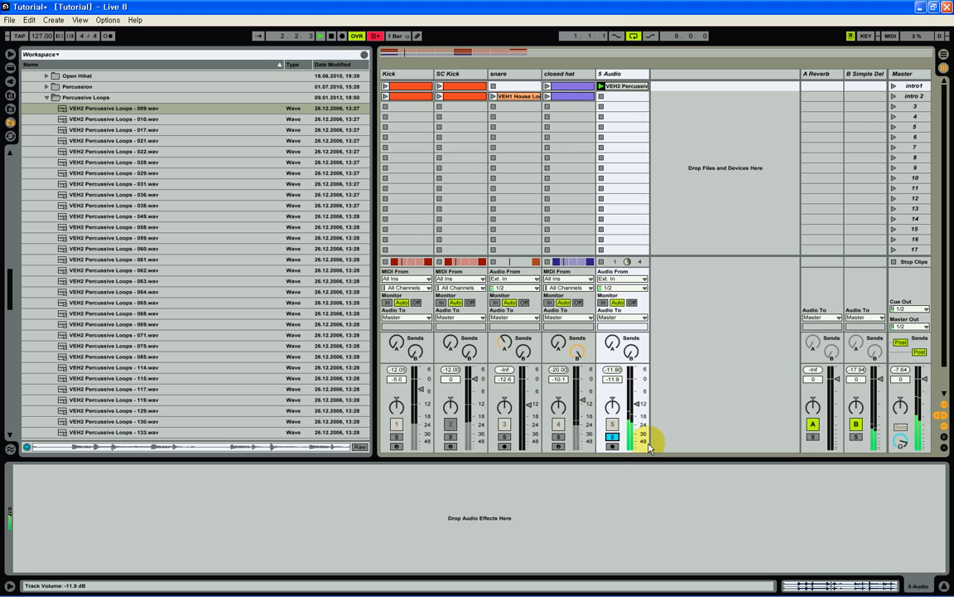
- Open the percussive loop clip's details and display its Clip Volume envelope over the waveform
click(820, 587)
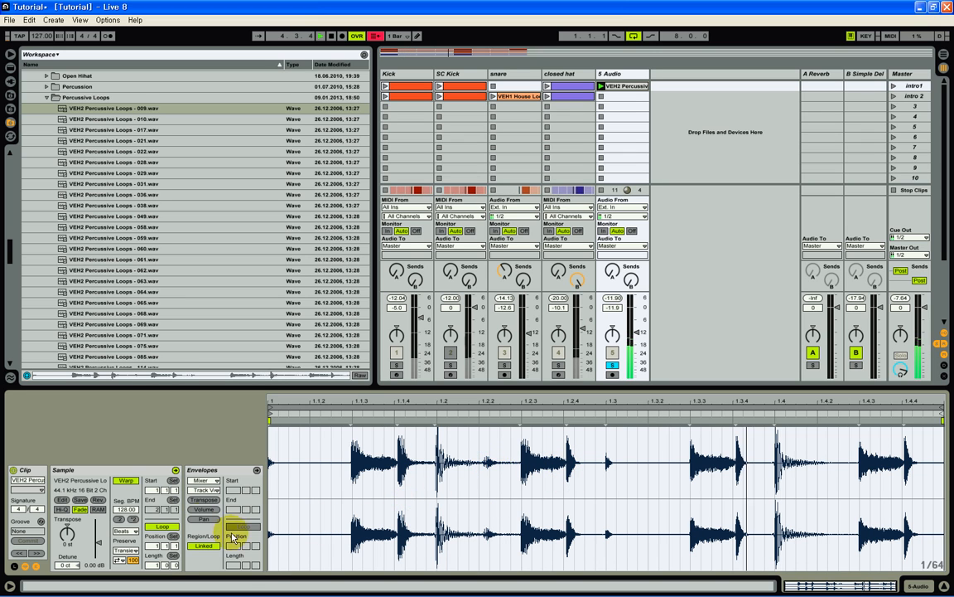
click(35, 567)
click(35, 567)
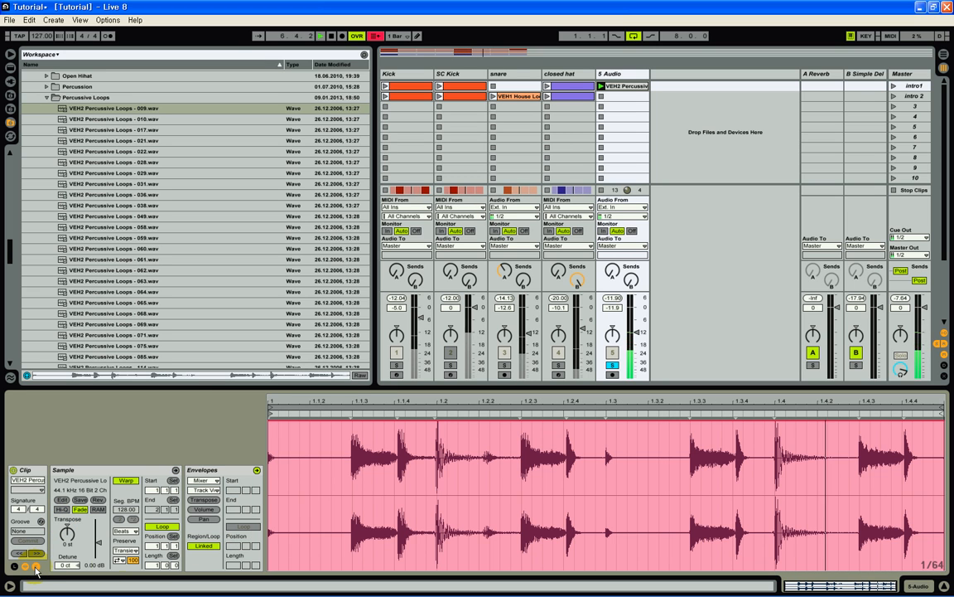
click(206, 510)
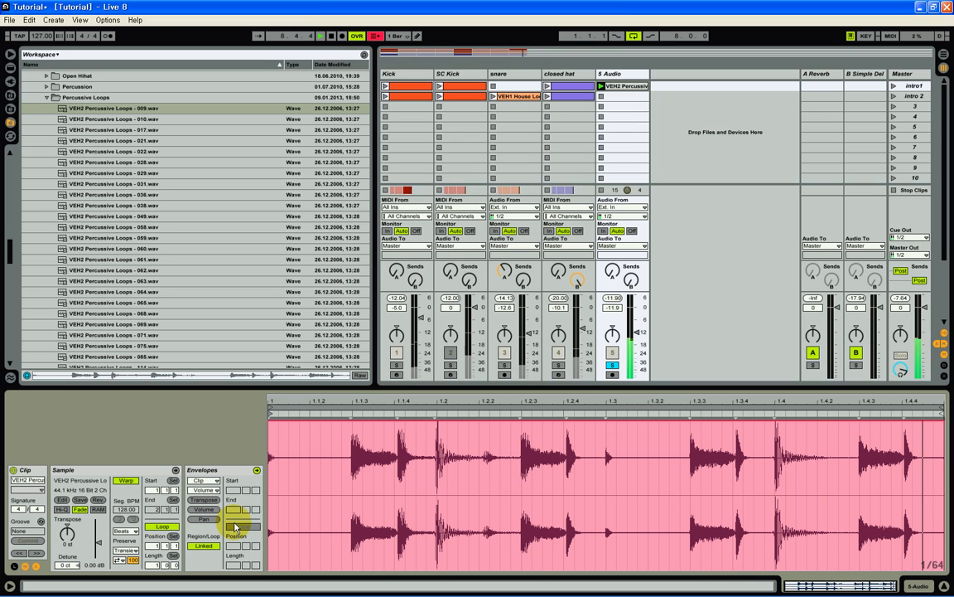
- Lower the loop's volume envelope to zero from the clip start to 1.1.4
drag(269, 499, 353, 477)
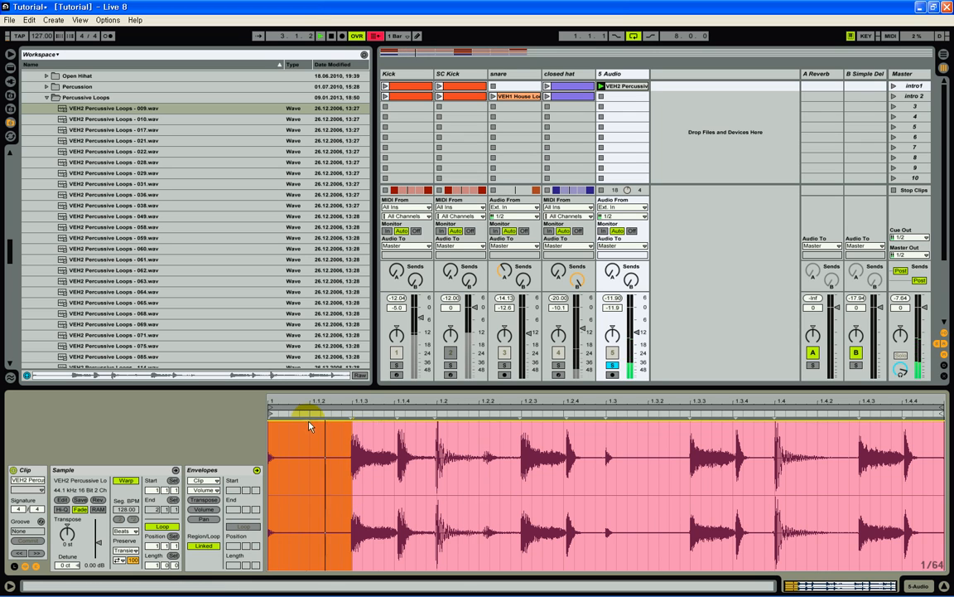
drag(309, 421, 551, 592)
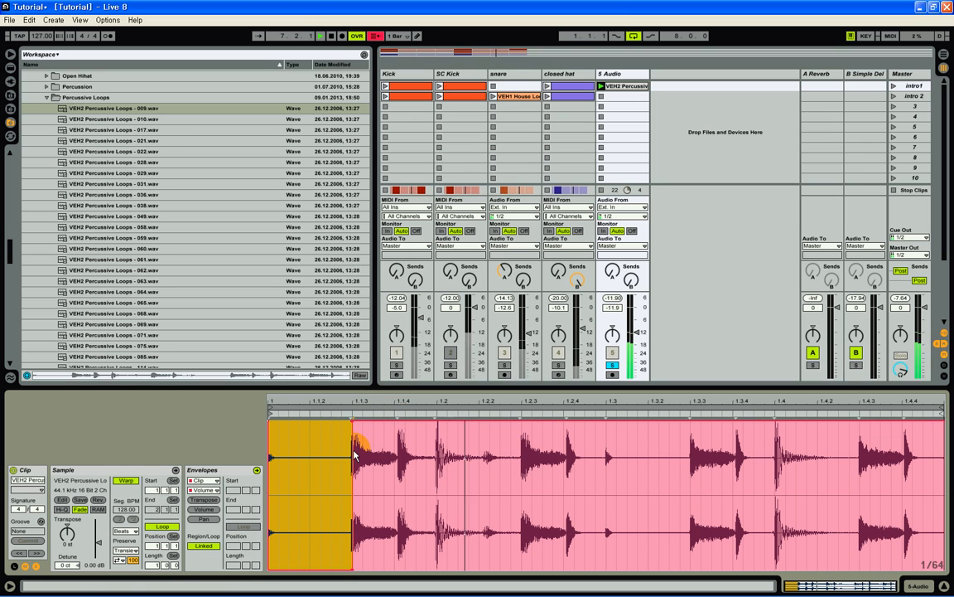
click(395, 422)
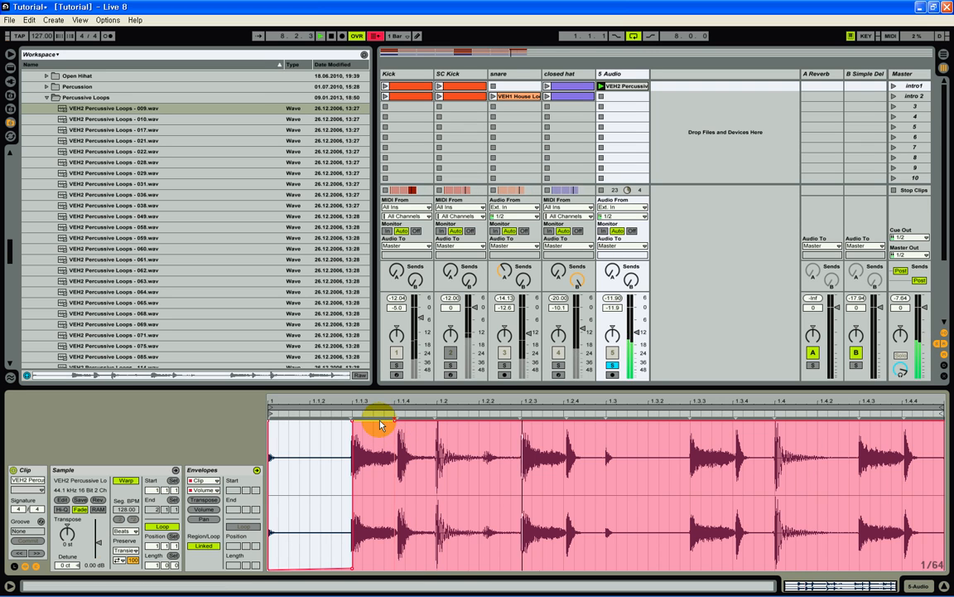
mouse_move(378, 425)
mouse_down()
mouse_move(347, 564)
mouse_move(389, 558)
mouse_move(396, 574)
mouse_move(395, 420)
mouse_up()
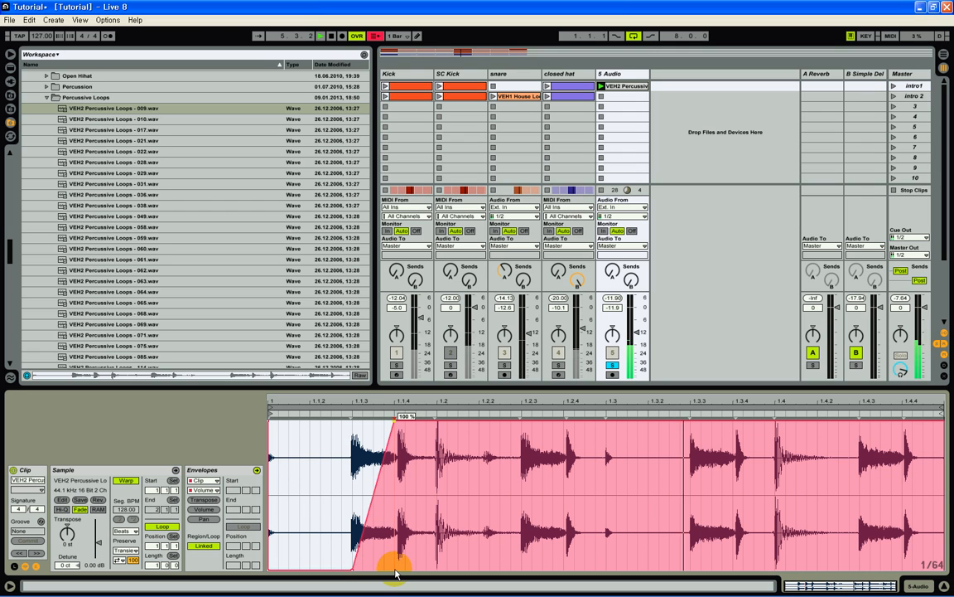
drag(376, 487, 395, 569)
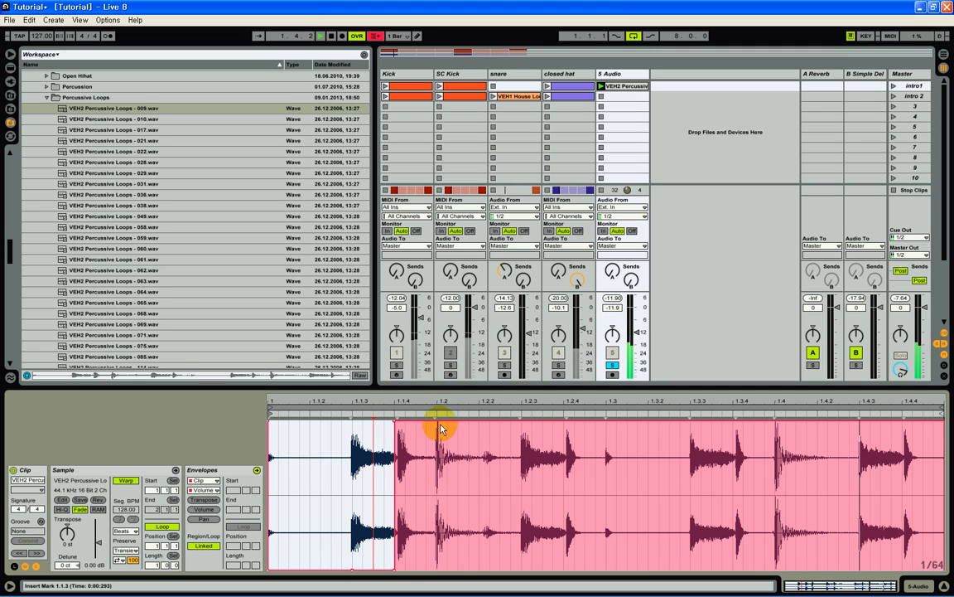
- Lower the loop's volume envelope to zero for the hit at 1.2, up to just before 1.2.3
drag(444, 403, 444, 406)
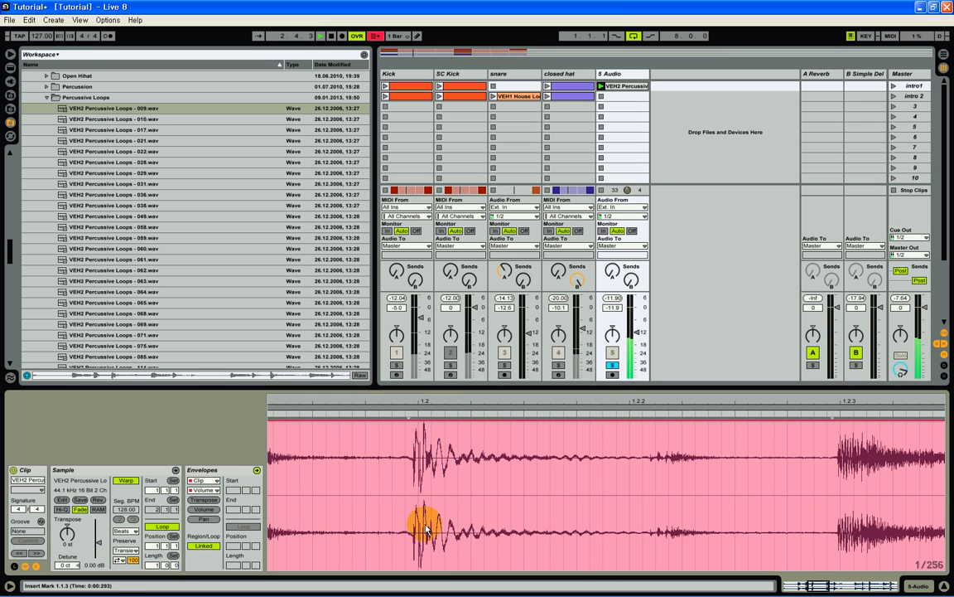
drag(406, 480, 829, 488)
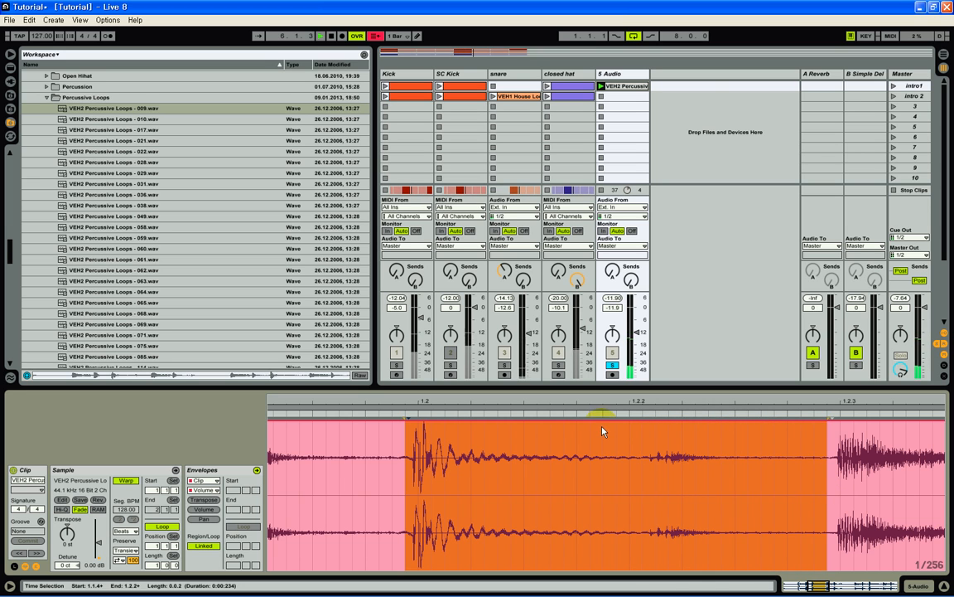
drag(602, 421, 601, 569)
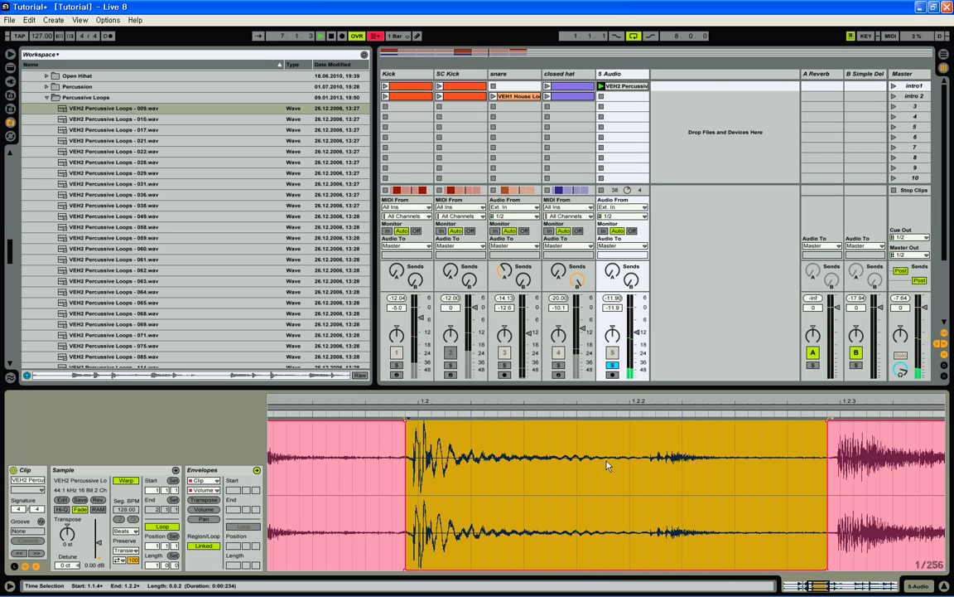
- Lower the loop's volume envelope to zero for the hit between 1.4.1 and 1.4.3
mouse_move(642, 402)
mouse_down()
mouse_move(620, 399)
mouse_move(660, 400)
mouse_up()
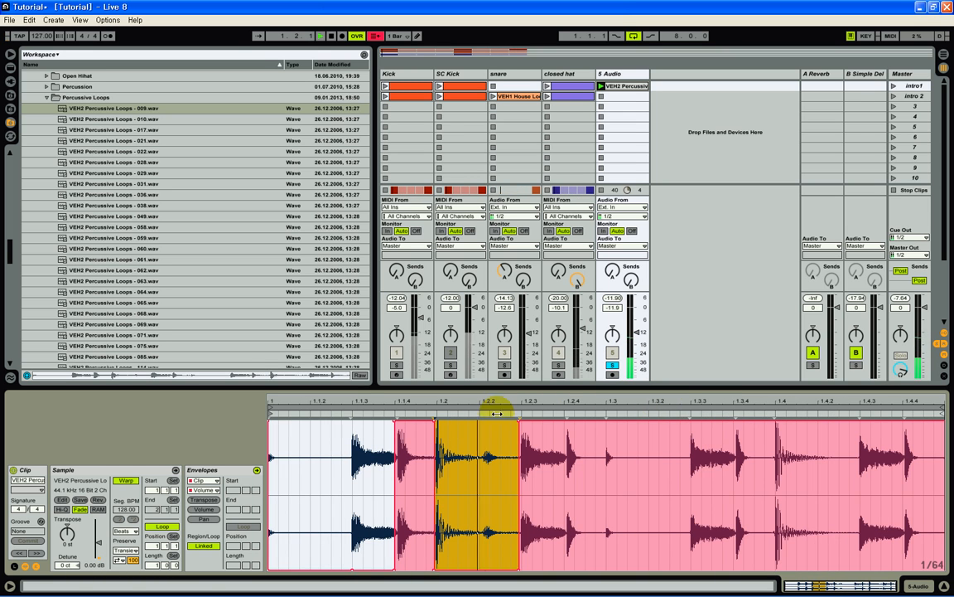
drag(790, 400, 683, 396)
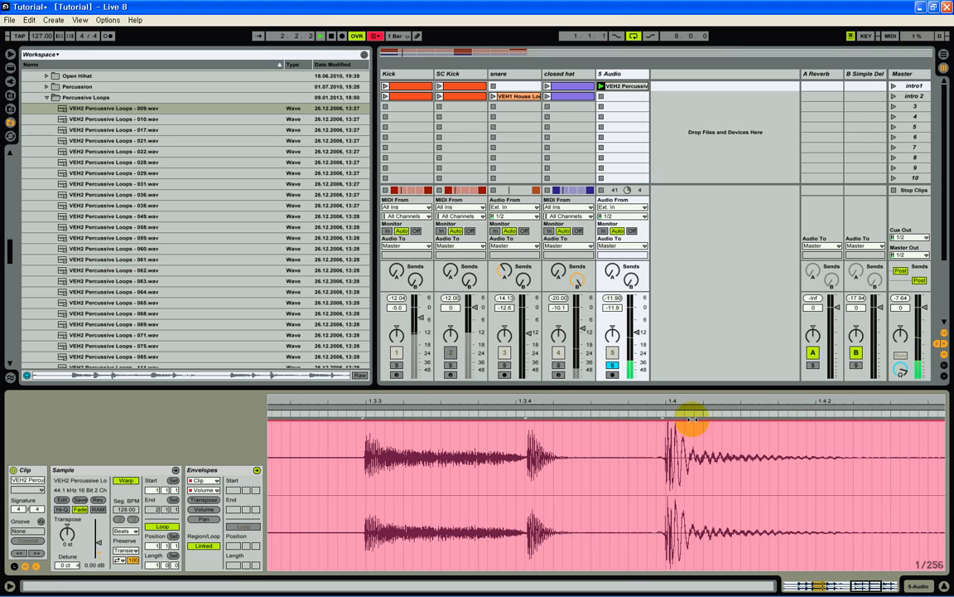
click(659, 483)
drag(667, 488, 881, 474)
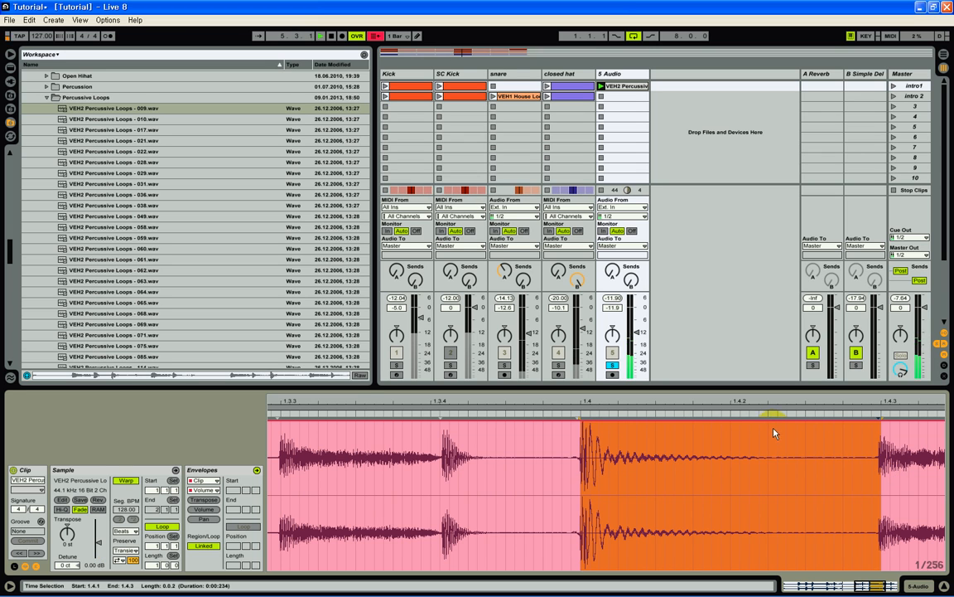
click(759, 445)
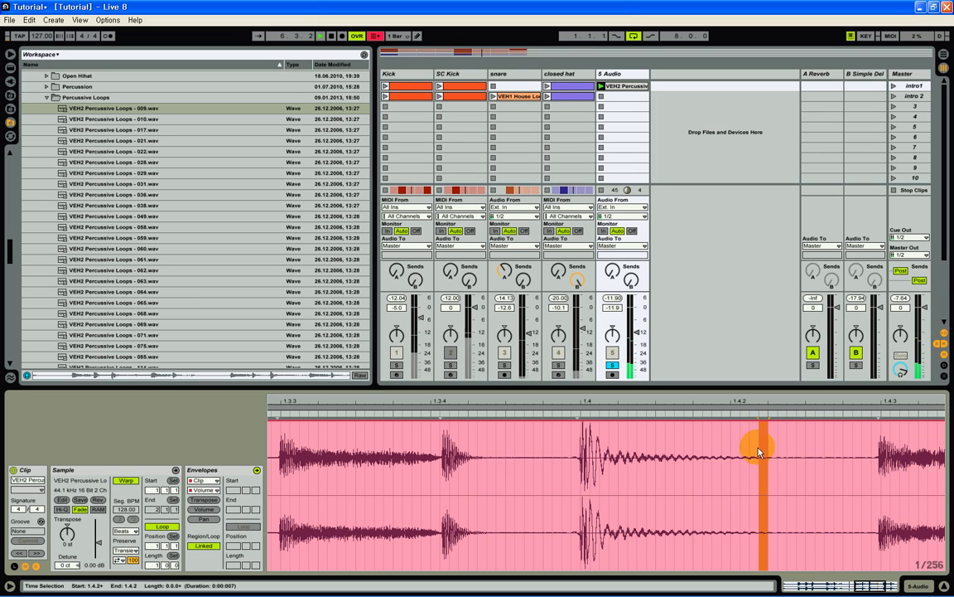
drag(582, 492, 878, 489)
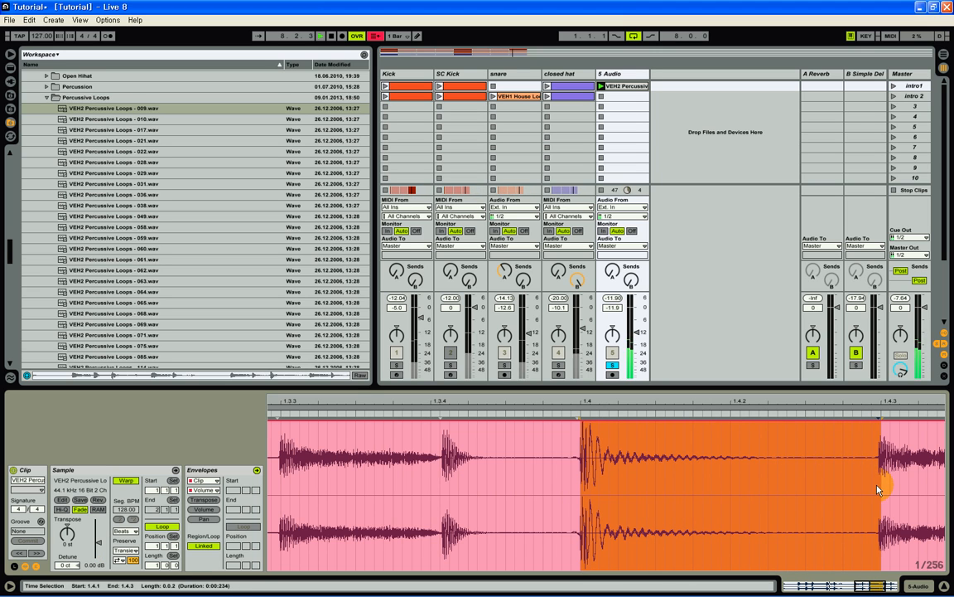
click(727, 413)
drag(727, 421, 688, 567)
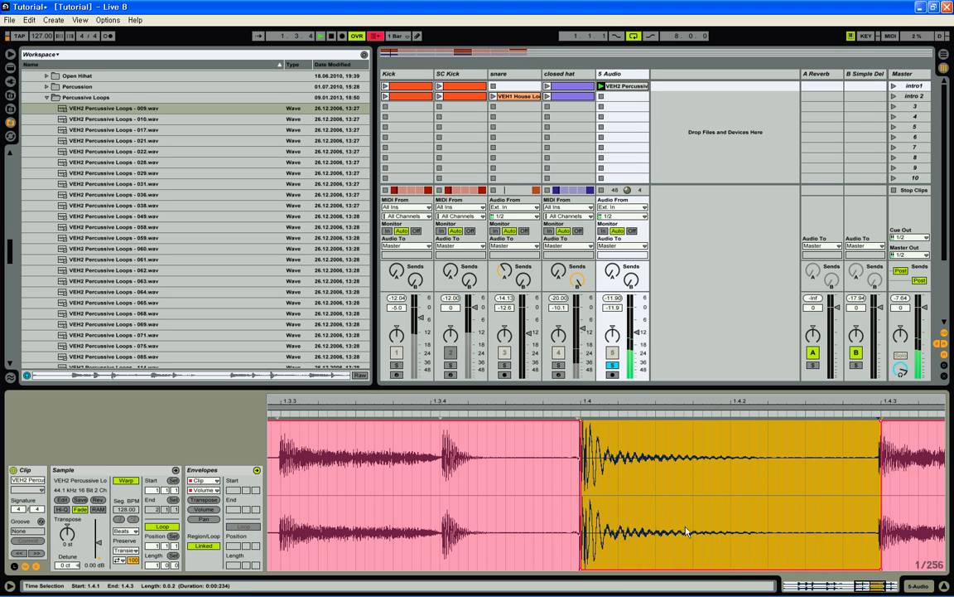
- Try lowering the loop's volume envelope to zero for the hit between 1.4.3 and 1.4.4
drag(622, 403, 626, 401)
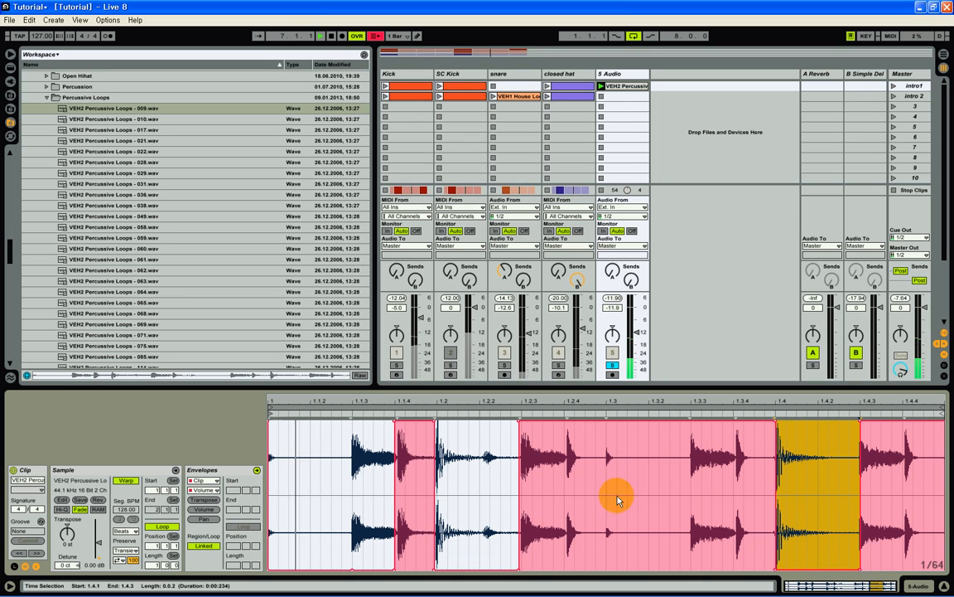
drag(876, 399, 869, 400)
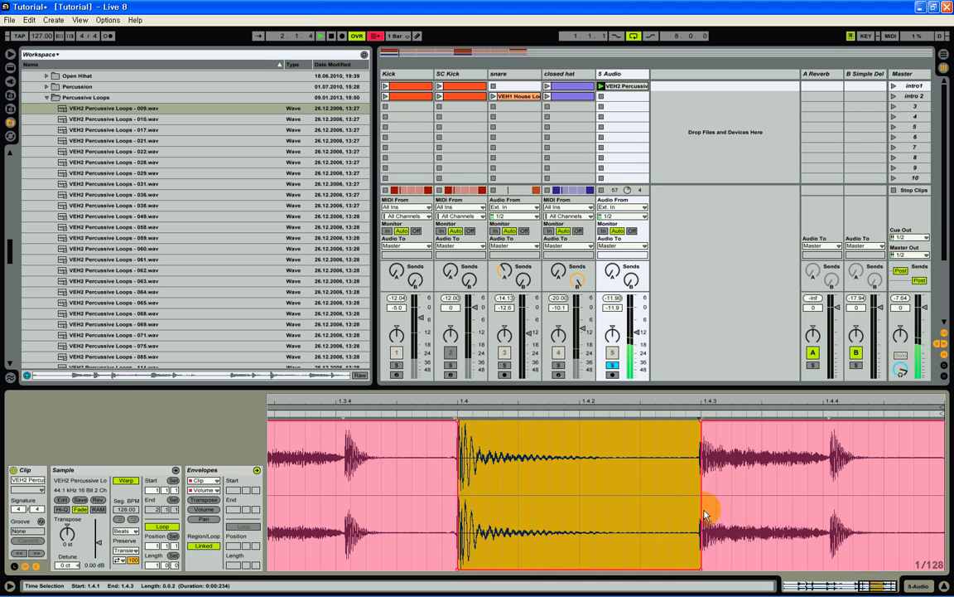
drag(705, 514, 823, 501)
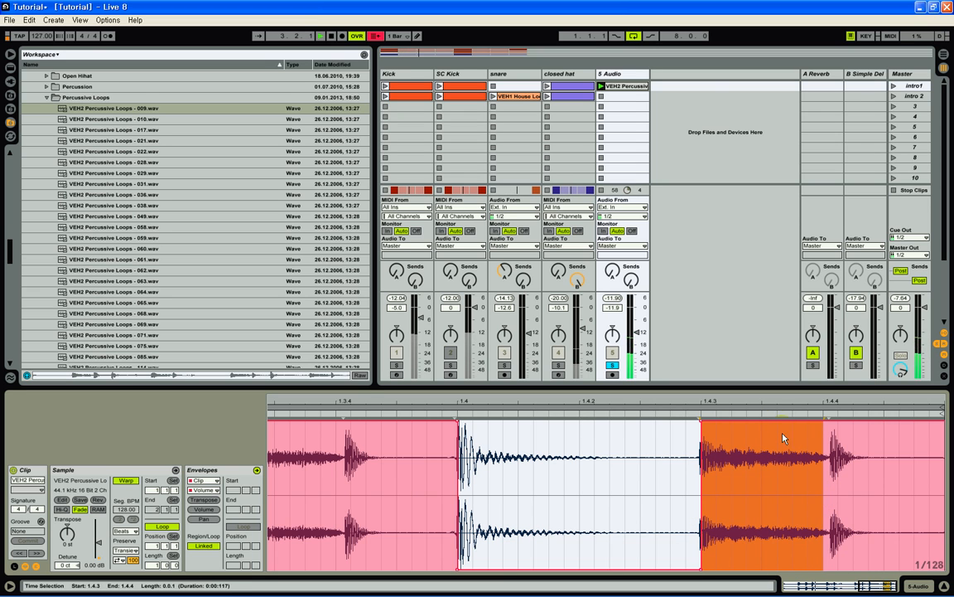
drag(773, 420, 760, 572)
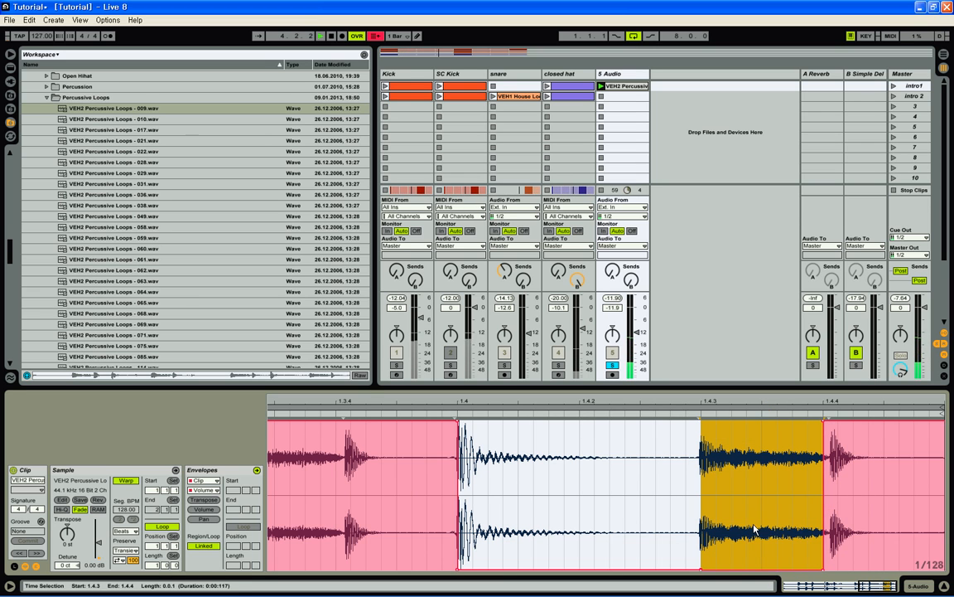
click(702, 418)
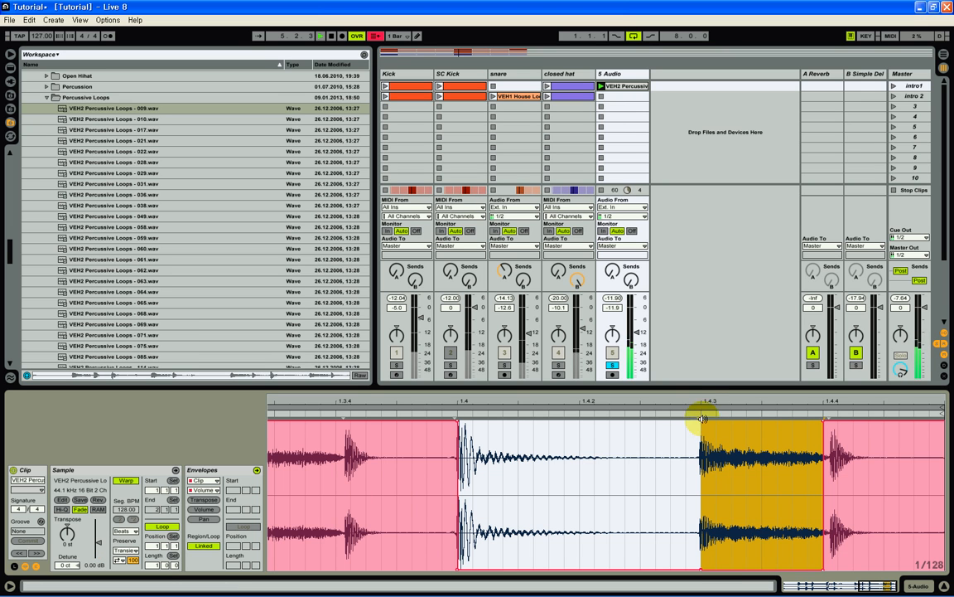
- Restore the volume envelope to full from 1.4.3 to 1.4.4 and shift its rising edge slightly earlier, ahead of the hit's first transient
drag(706, 401, 893, 403)
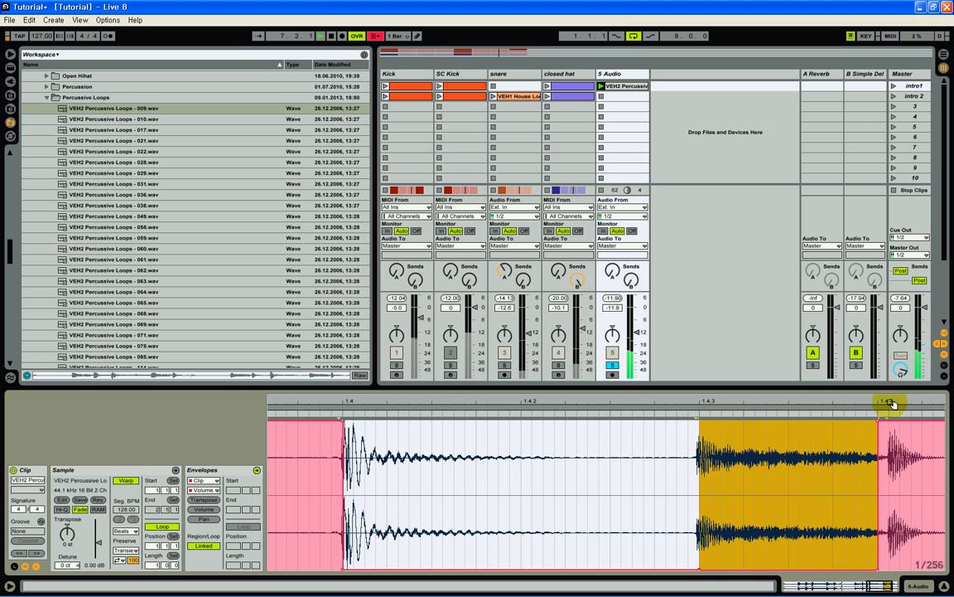
drag(710, 571, 701, 405)
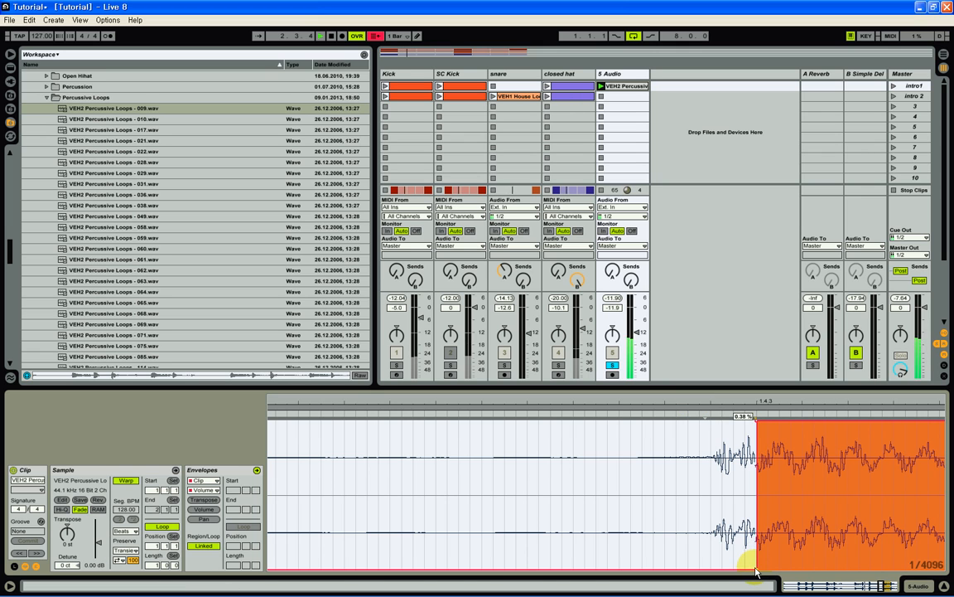
drag(756, 570, 723, 571)
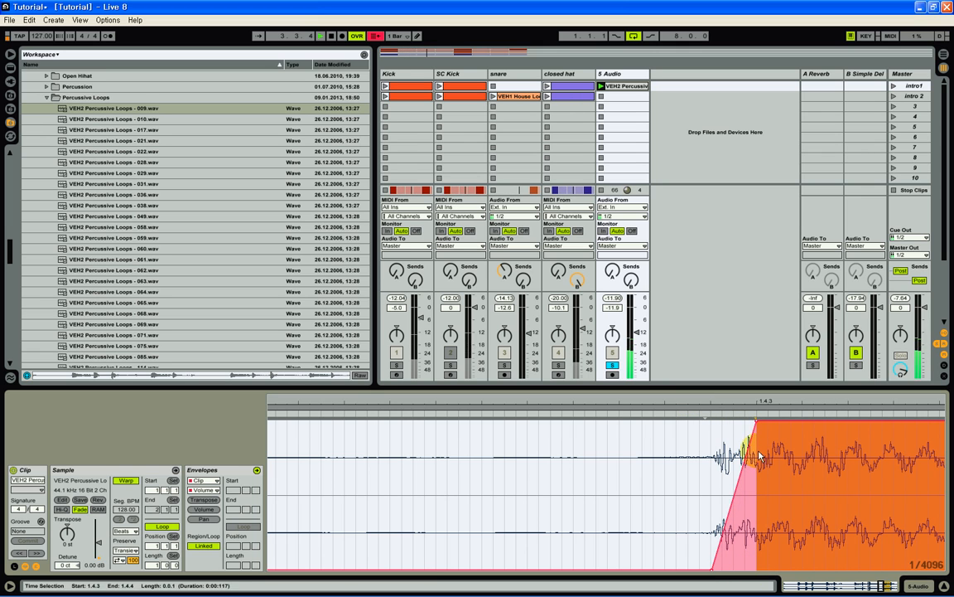
drag(757, 421, 709, 400)
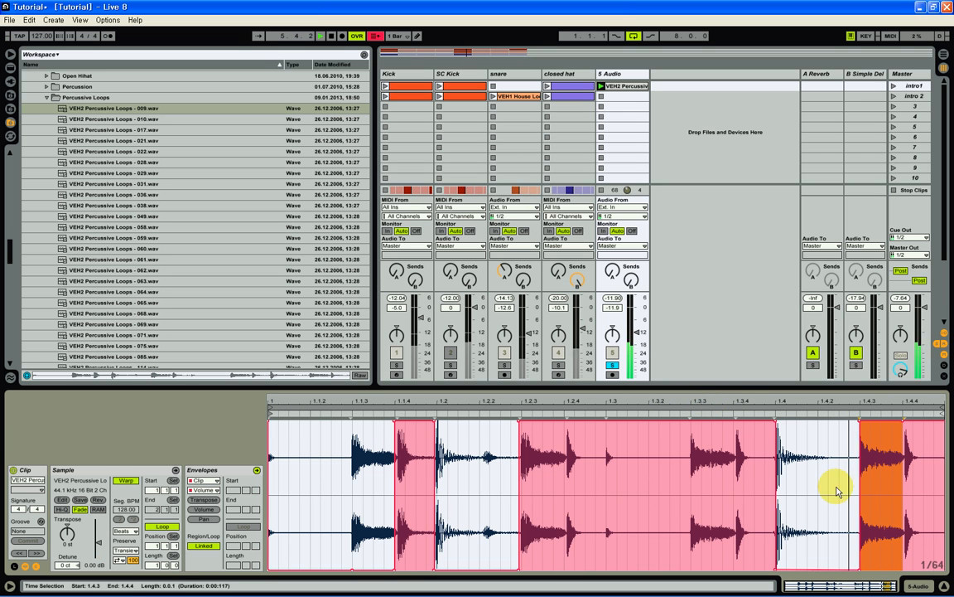
- Shift the volume envelope's falling edge slightly ahead of the 1.4 transient, and lower the envelope to zero from 1.3 to shortly before 1.3.3
drag(780, 400, 782, 401)
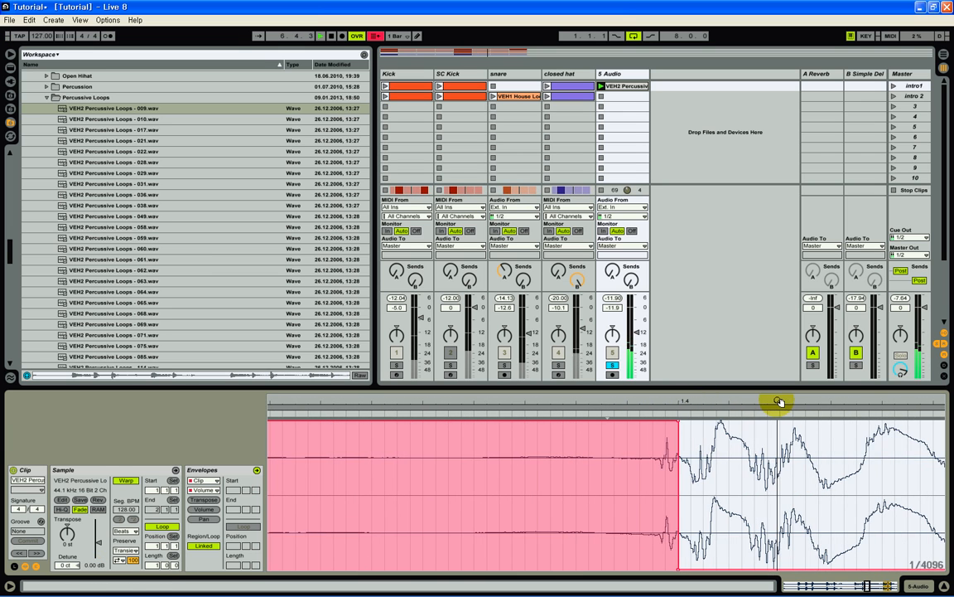
drag(668, 484, 680, 424)
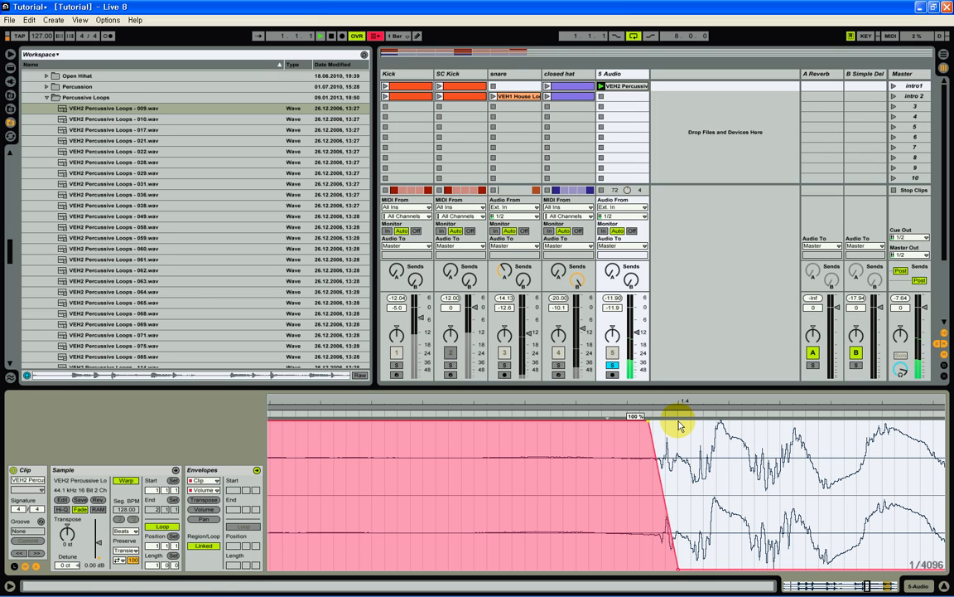
click(676, 569)
drag(653, 404, 782, 405)
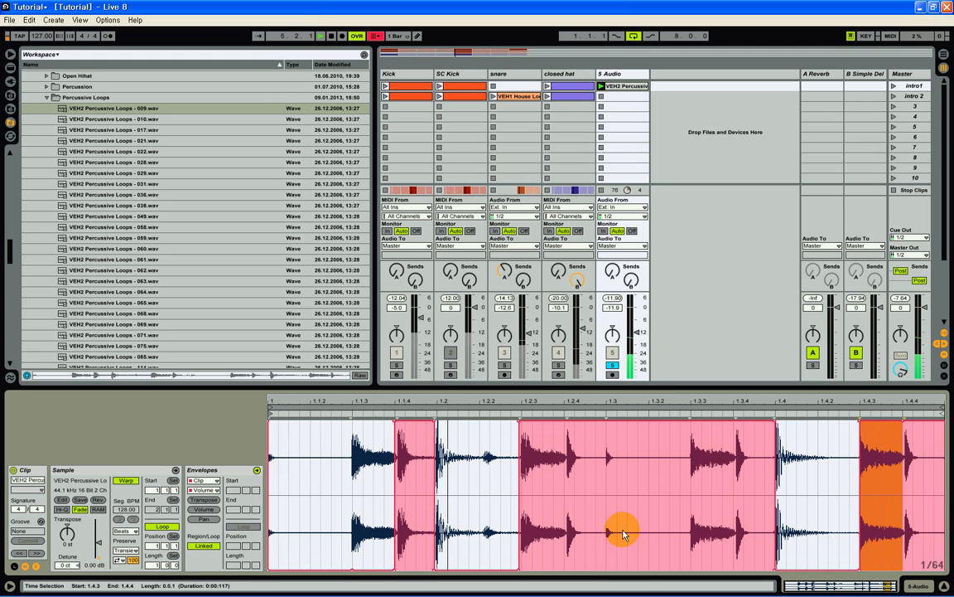
drag(605, 492, 682, 480)
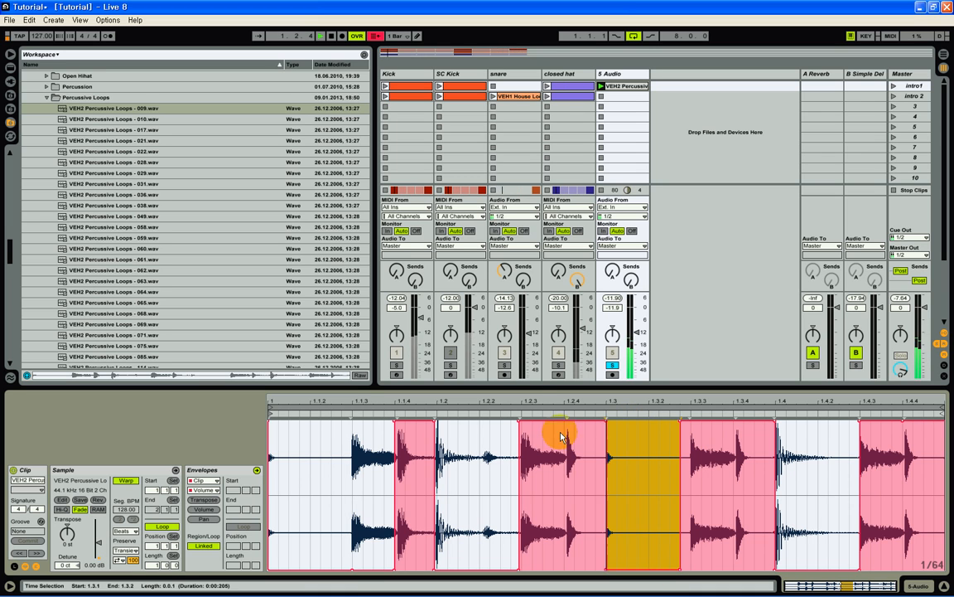
- Move both breakpoints of the volume envelope's rising edge near 1.2.3 later, right up to the start of the hit
click(528, 403)
drag(527, 403, 526, 406)
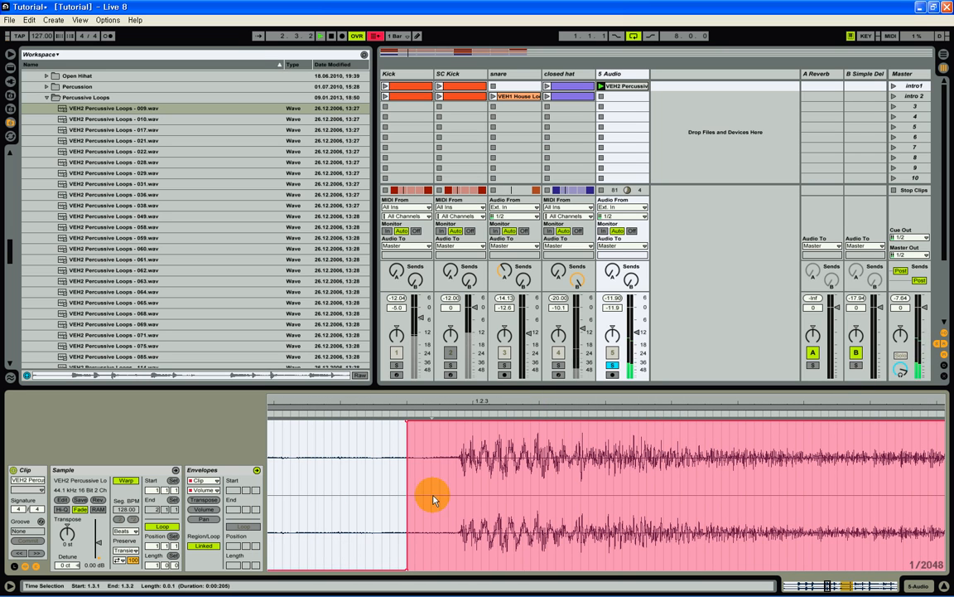
drag(409, 418, 447, 417)
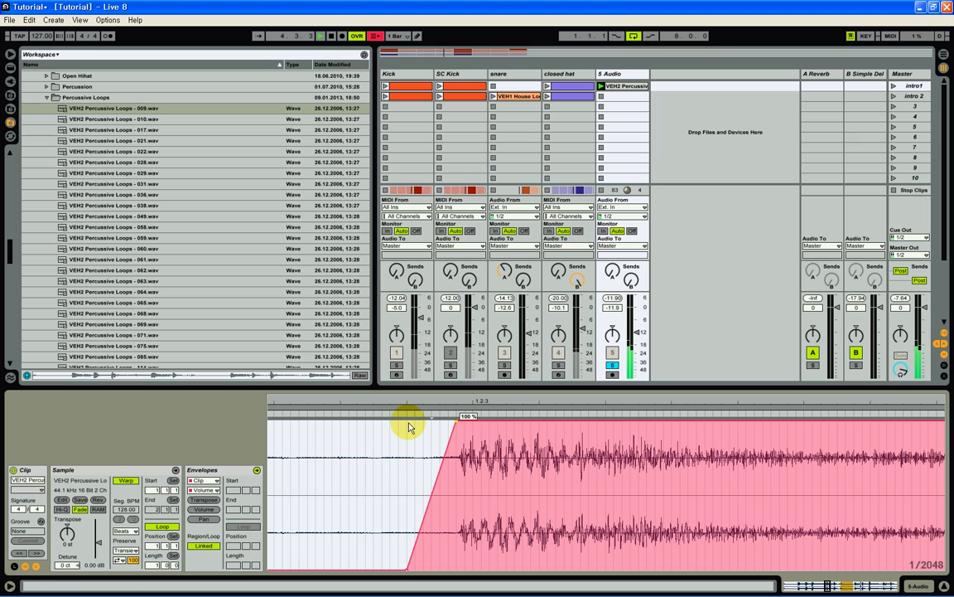
drag(407, 569, 457, 570)
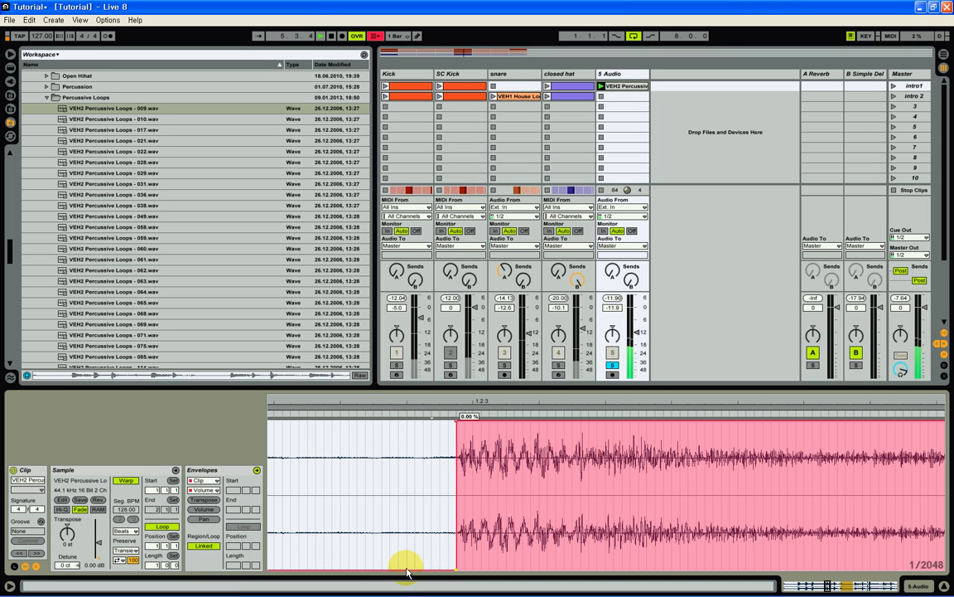
- Move the volume envelope's rising edge near 1.1.4 later, to just before the hit starts, keeping the edge vertical
drag(469, 401, 390, 427)
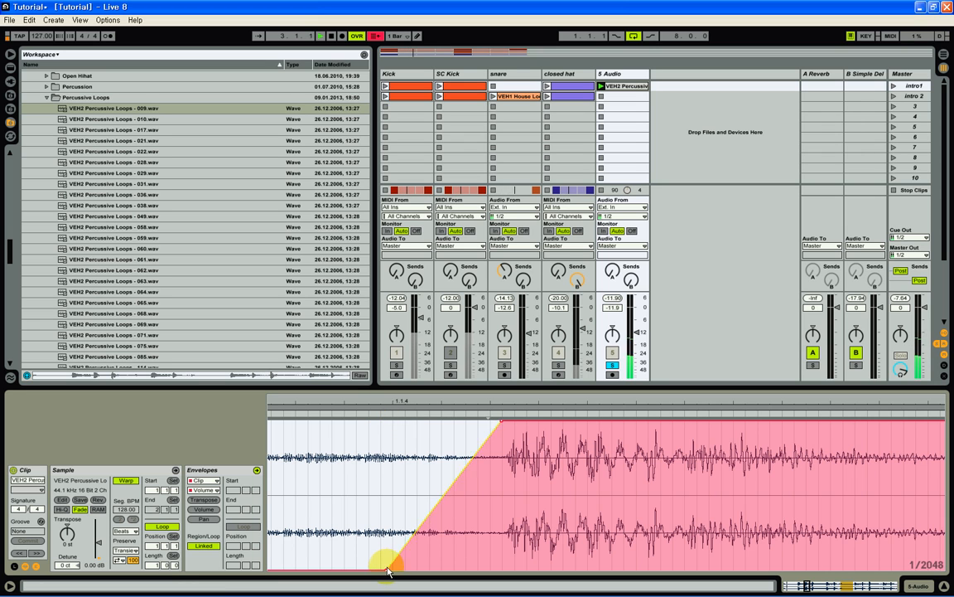
drag(389, 571, 503, 571)
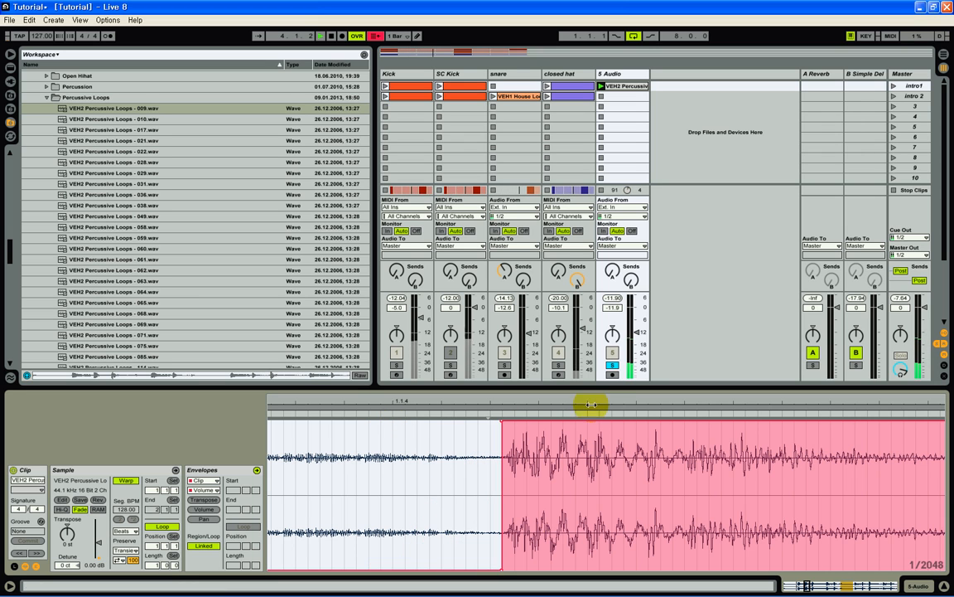
drag(592, 401, 594, 401)
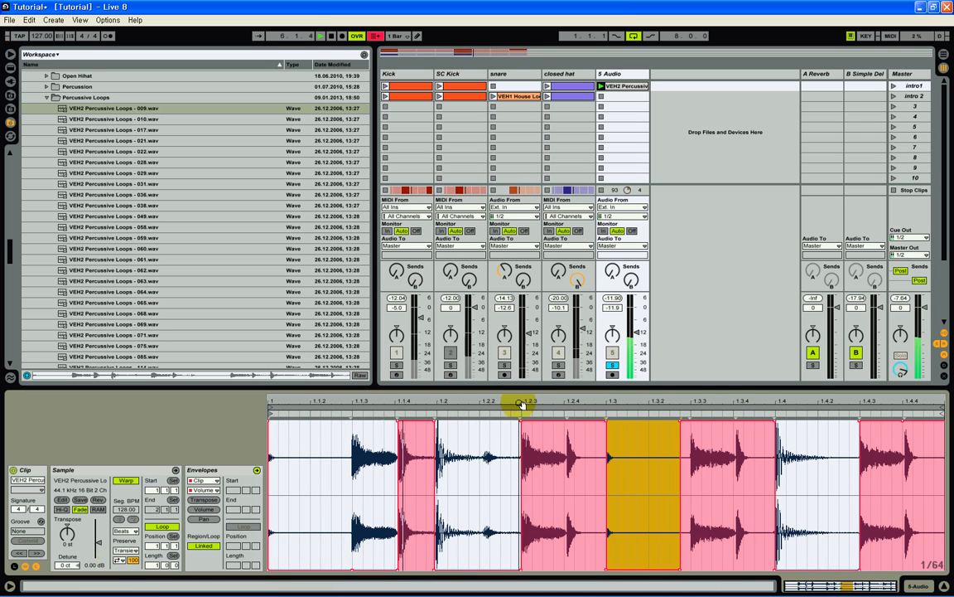
- Fine-tune the volume envelope's rising edge before 1.2.3, aligning its breakpoints vertically at the start of the hit
drag(520, 403, 425, 405)
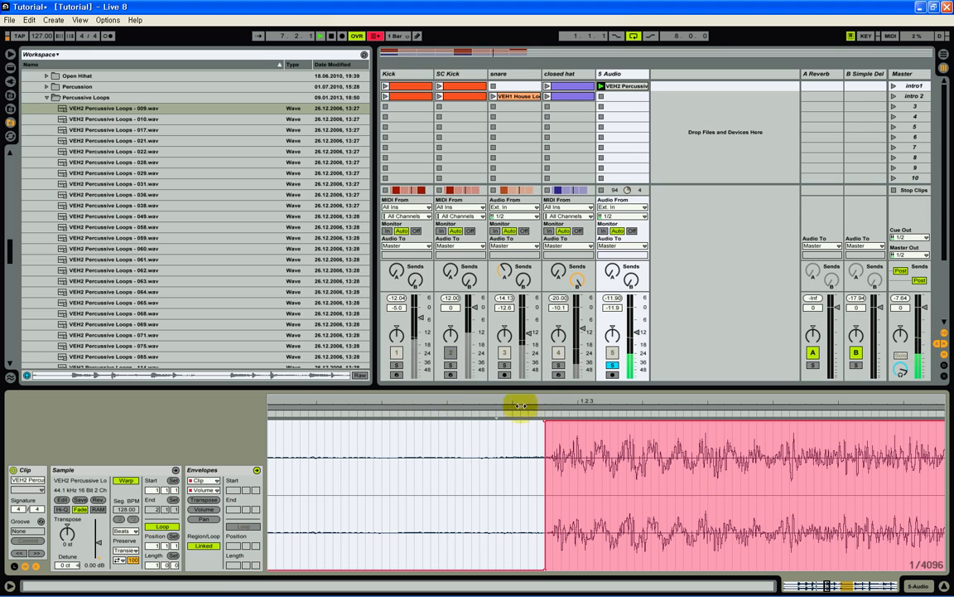
drag(560, 405, 560, 403)
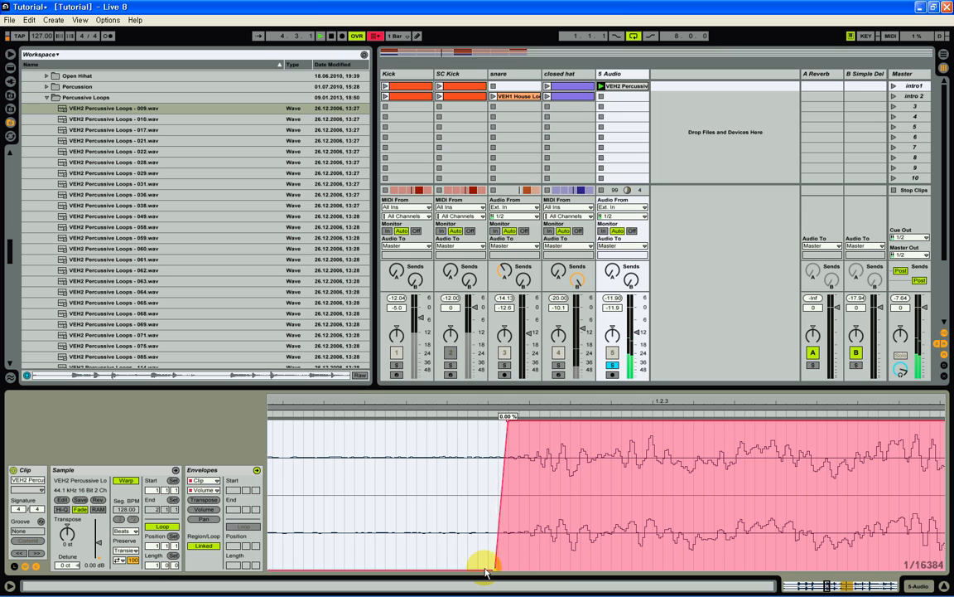
drag(496, 569, 508, 571)
drag(571, 402, 571, 401)
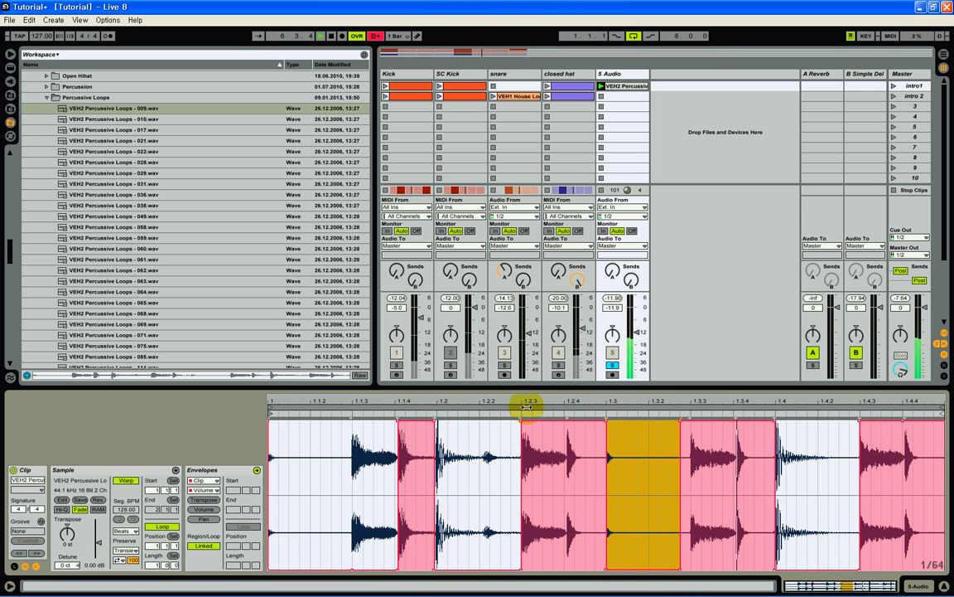
- Move the volume envelope's rising edge after 1.3.2 to just before the 1.3.3 hit, and take the audio track out of solo
drag(784, 408, 784, 403)
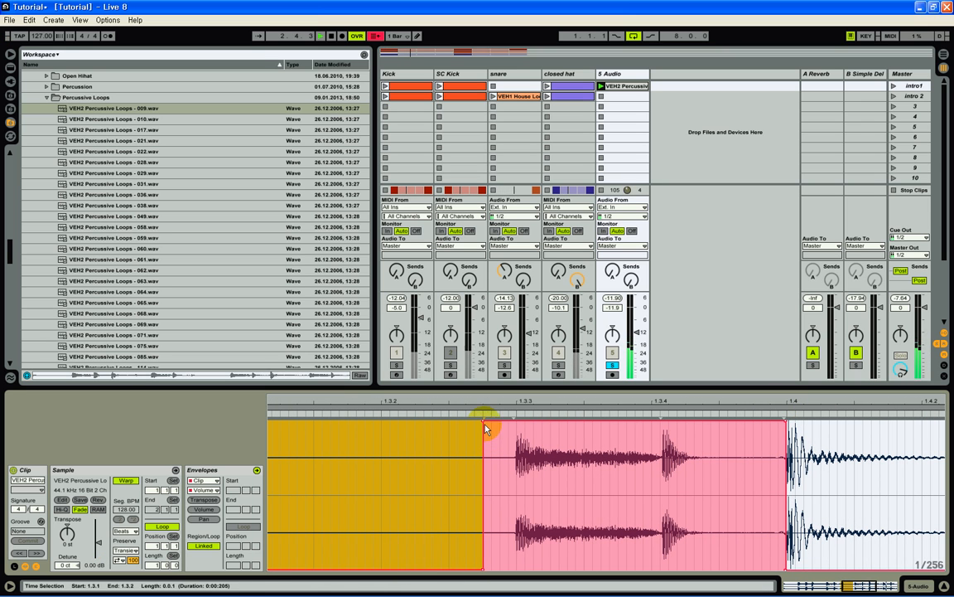
drag(486, 428, 505, 400)
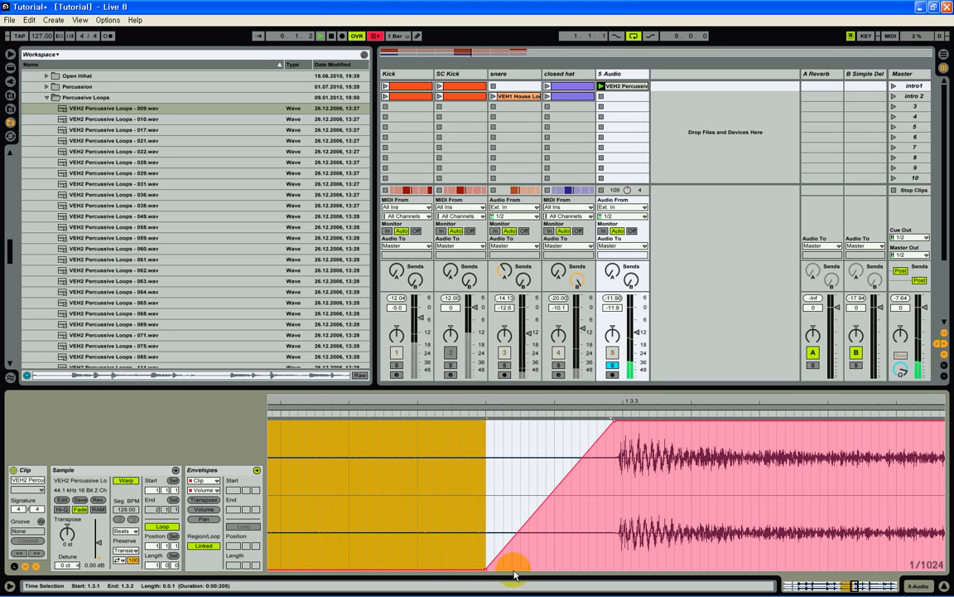
drag(489, 570, 615, 570)
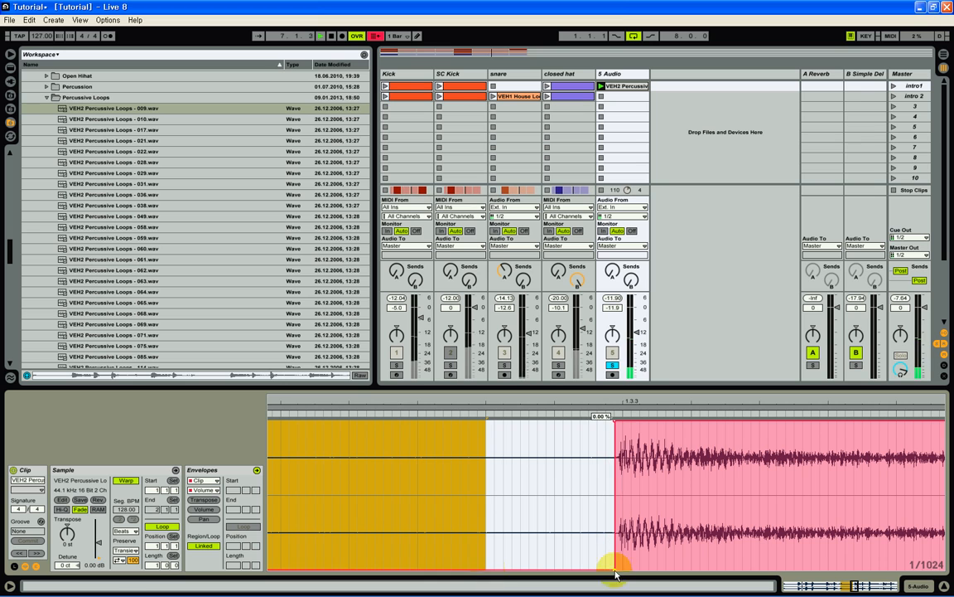
click(613, 366)
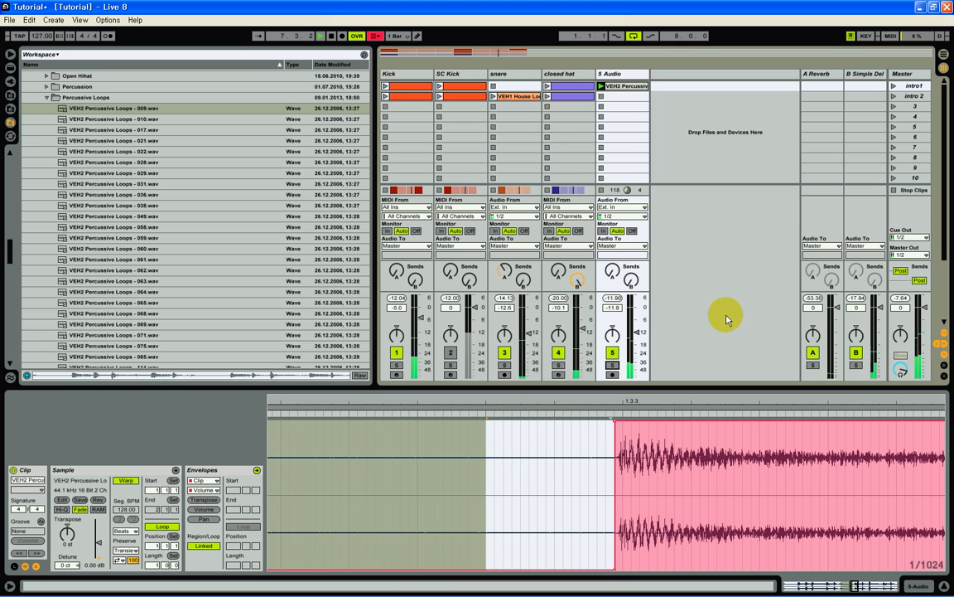
- In the arrangement, delete the bar 9 breakpoint from the Kick's EQ Eight frequency automation and set the loop to bars 5 through 8
click(949, 60)
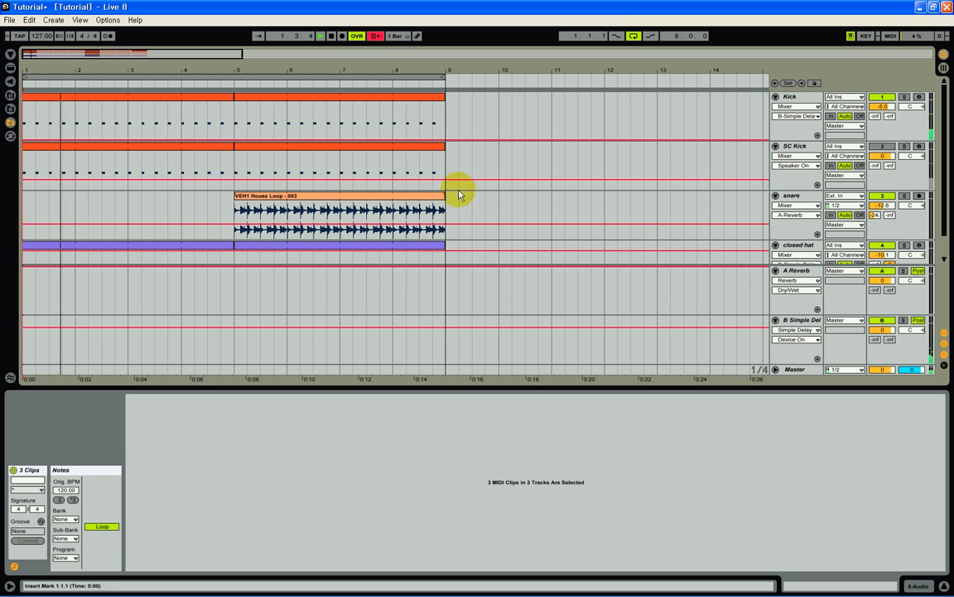
click(788, 107)
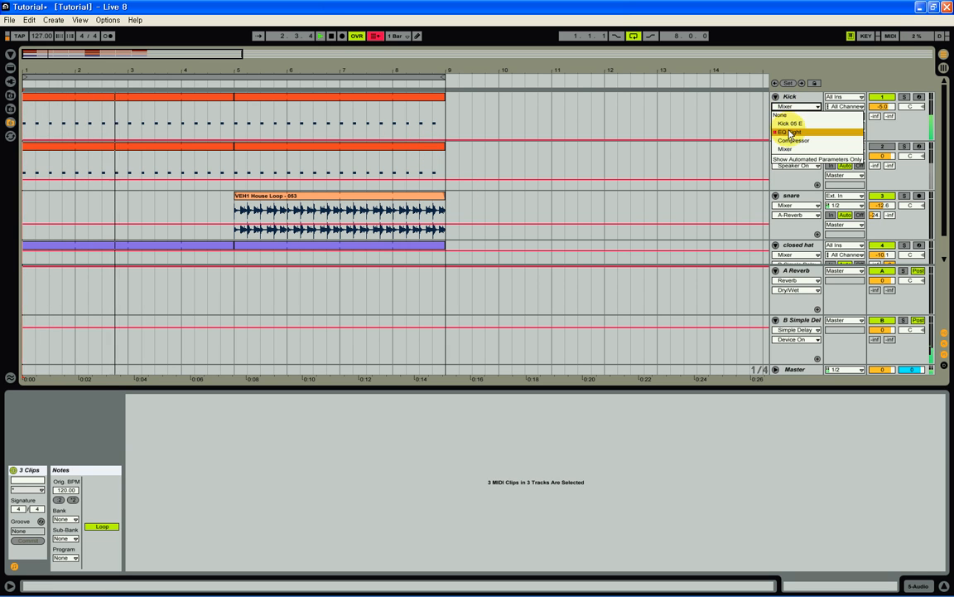
click(790, 131)
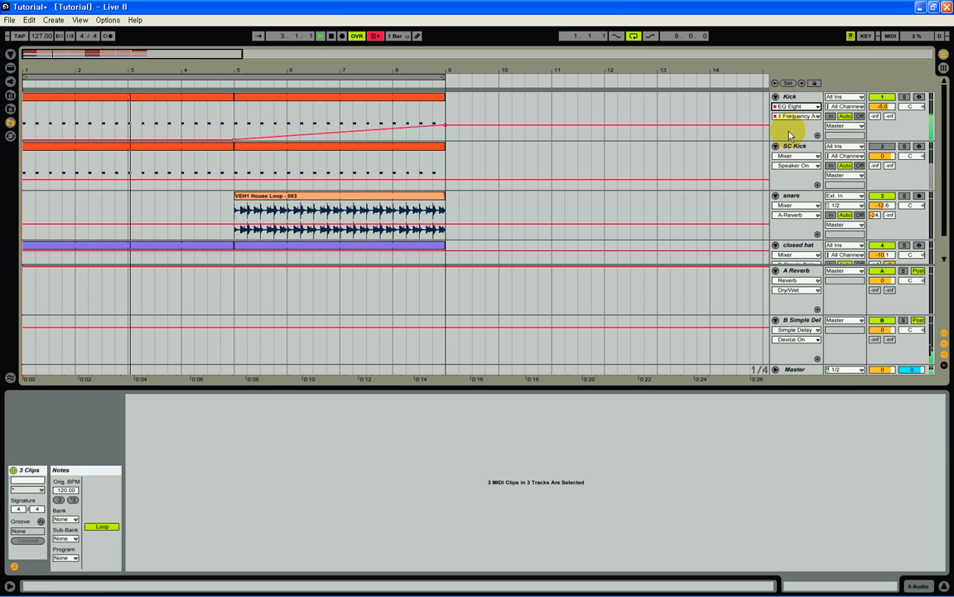
click(444, 124)
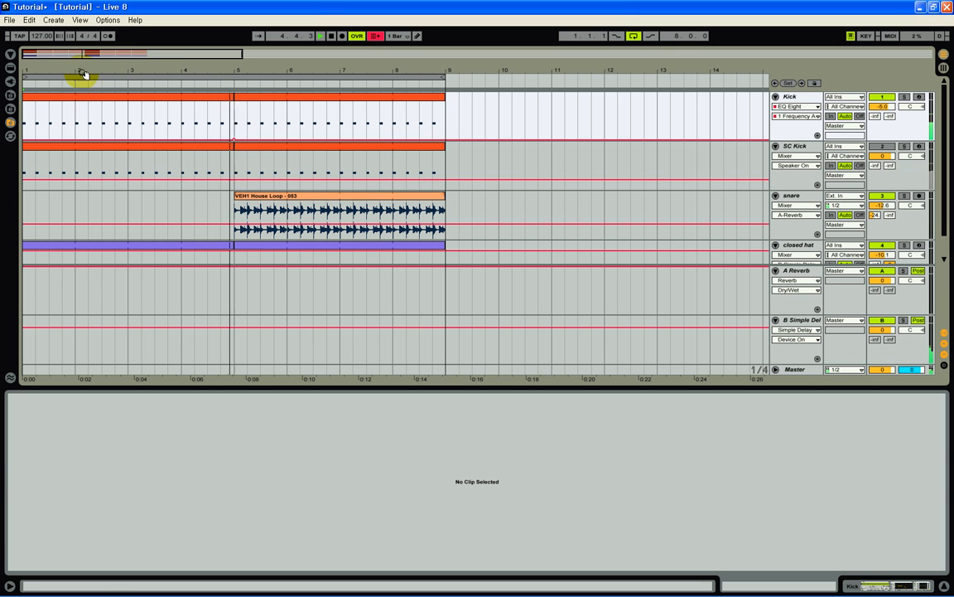
drag(26, 77, 237, 77)
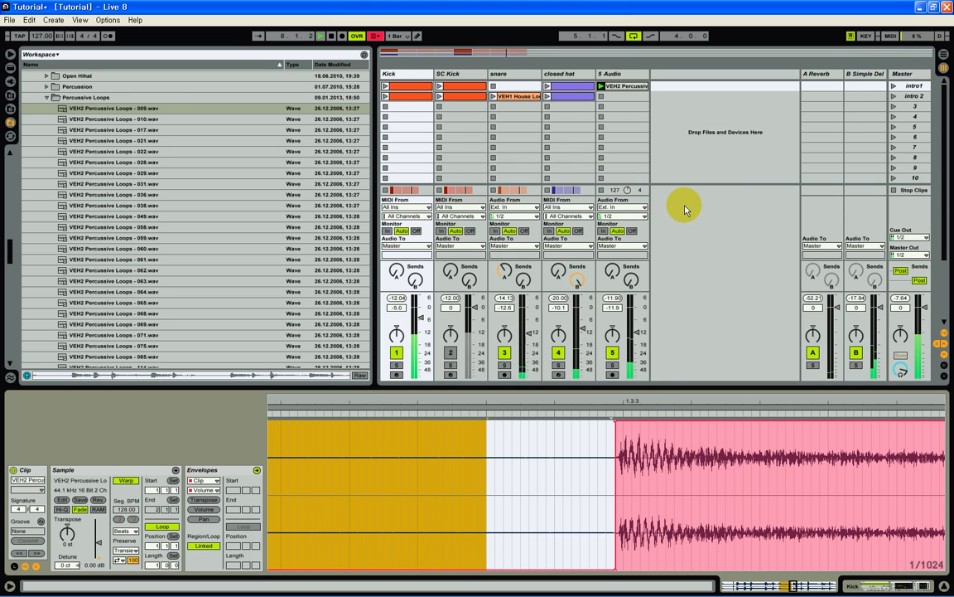
- Rename the percussive loop's audio track in the session to "perc 1" and display its device chain
drag(651, 402, 694, 399)
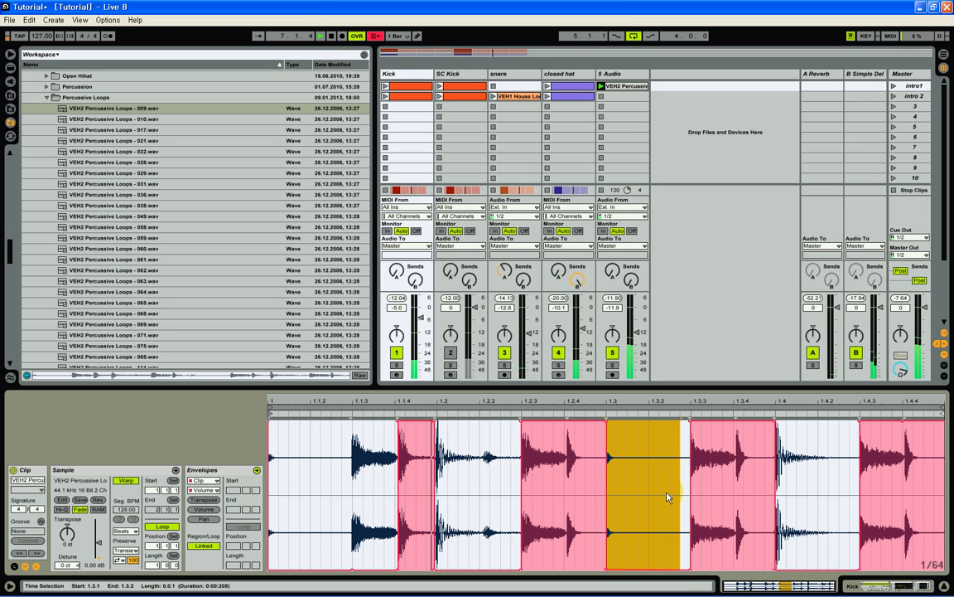
click(621, 74)
right_click(621, 74)
click(641, 123)
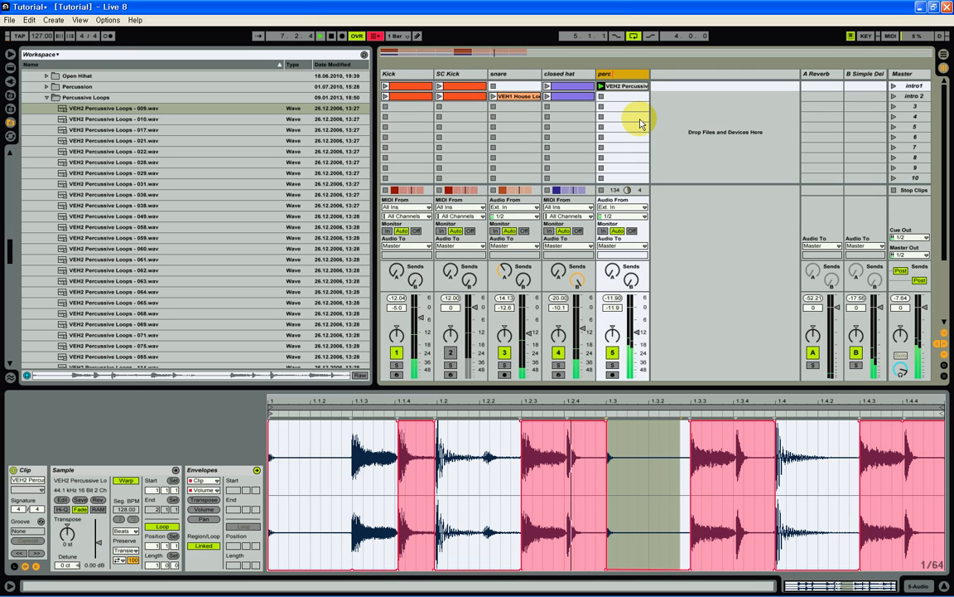
key(Return)
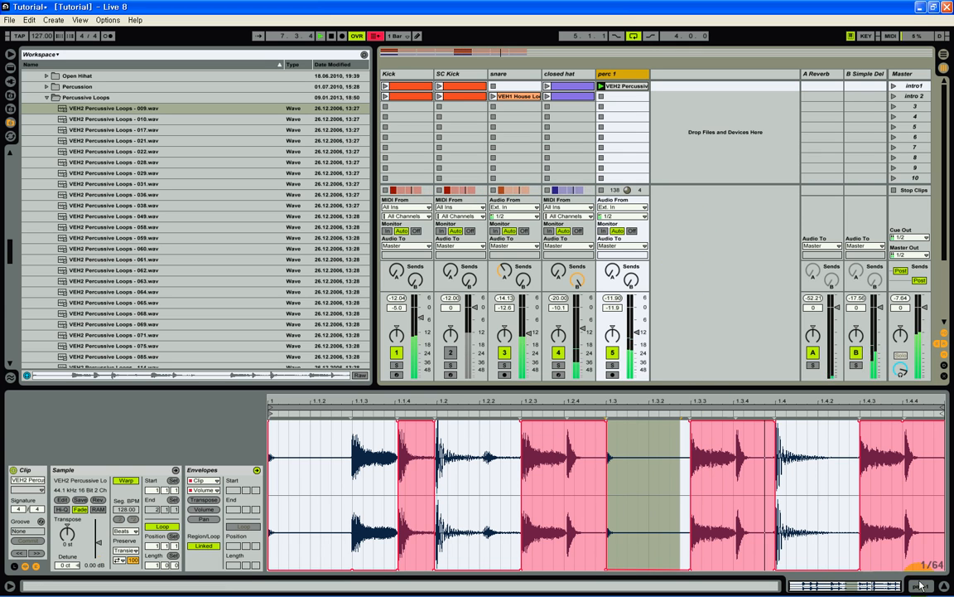
key(shift+Tab)
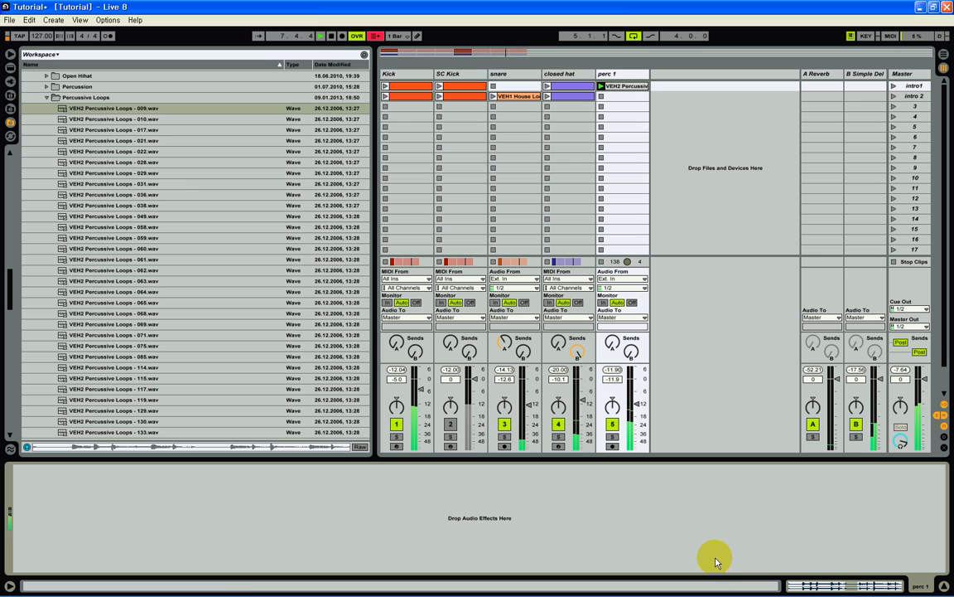
- Add an EQ Eight from the Live audio effects to the perc 1 track
click(10, 53)
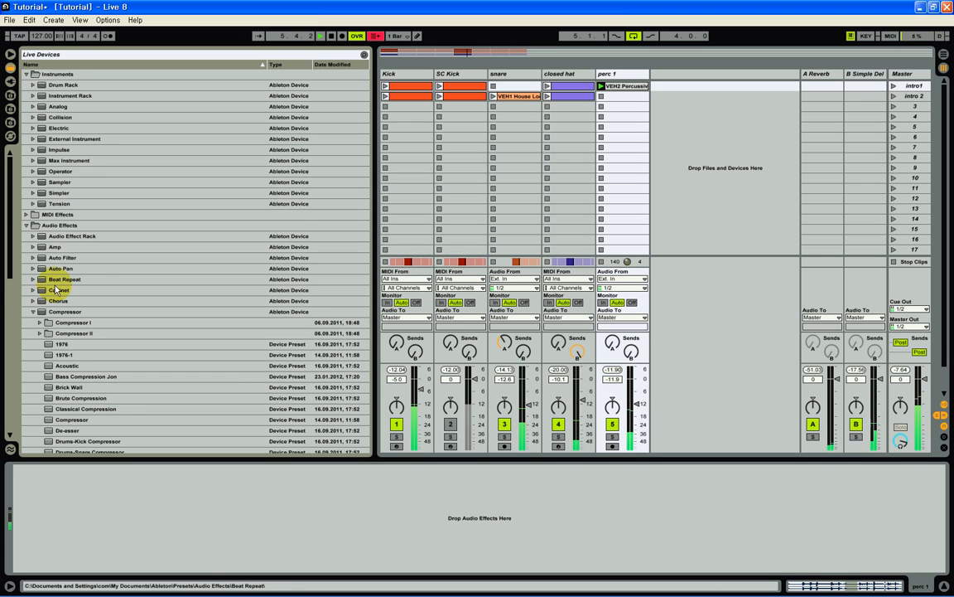
scroll(86, 279, down, 1)
scroll(124, 298, down, 13)
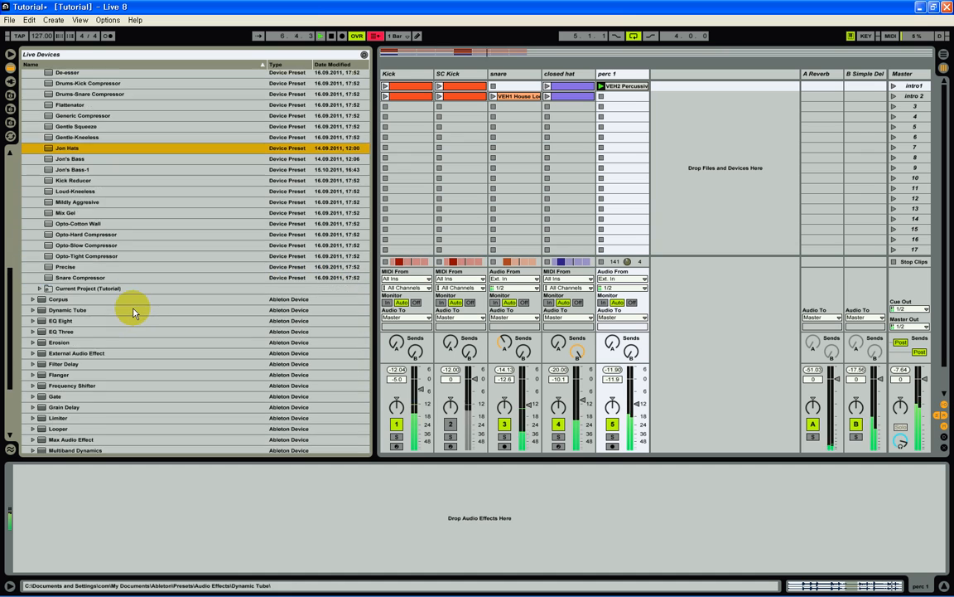
scroll(132, 315, down, 2)
double_click(57, 199)
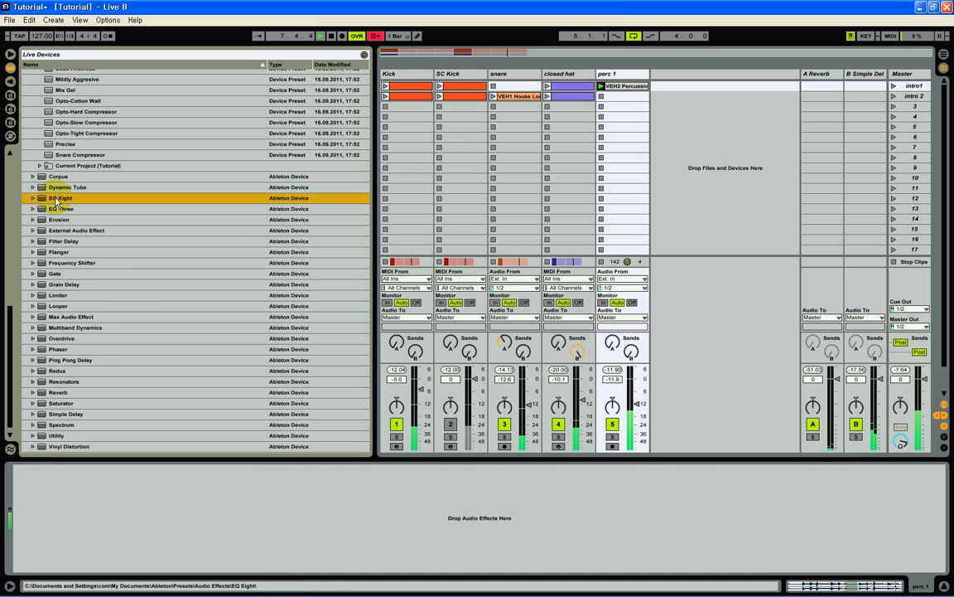
- In the EQ Eight, make band 1 a low cut and band 4 a high cut at 18.0 kHz
drag(107, 515, 107, 515)
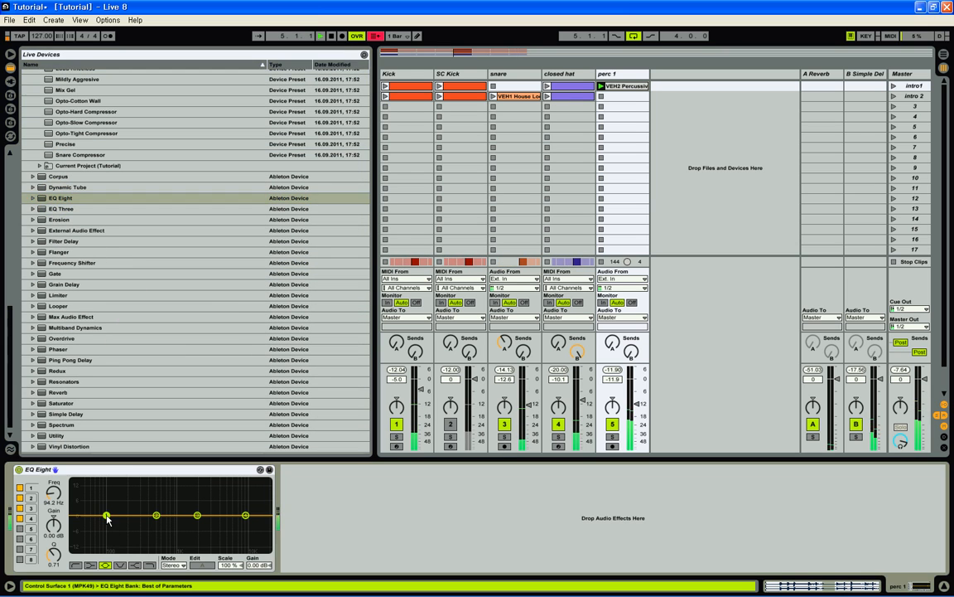
click(52, 501)
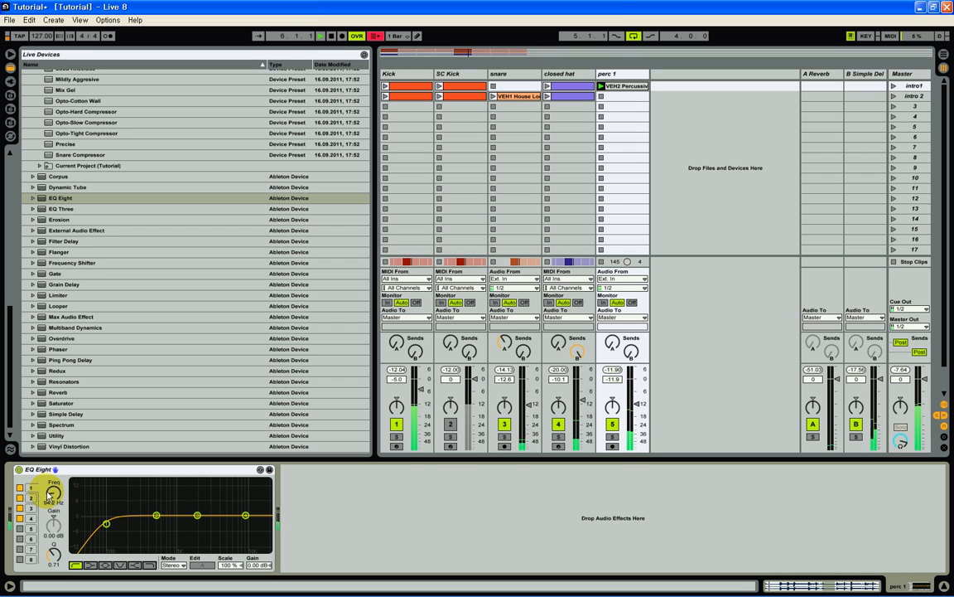
click(245, 520)
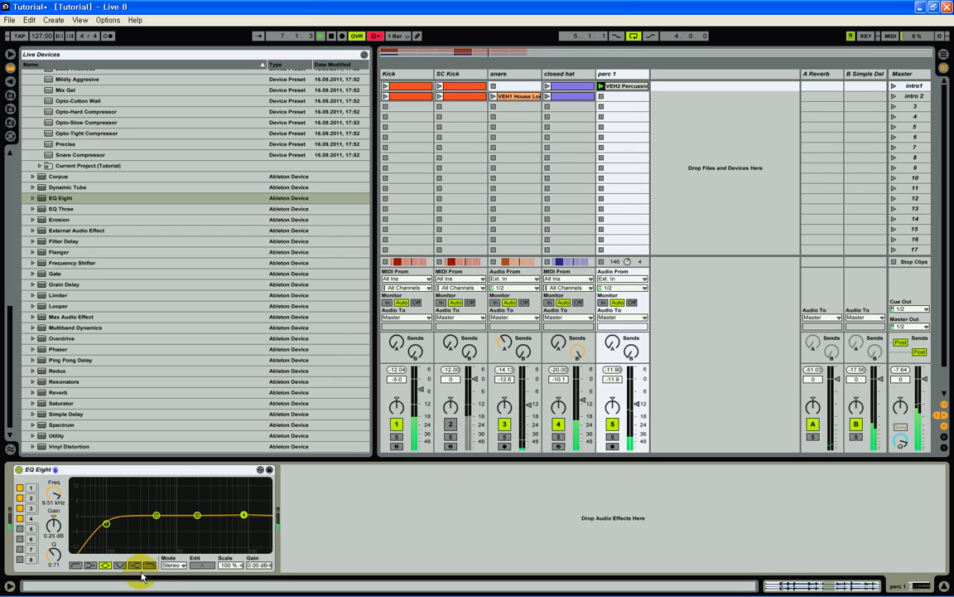
click(150, 565)
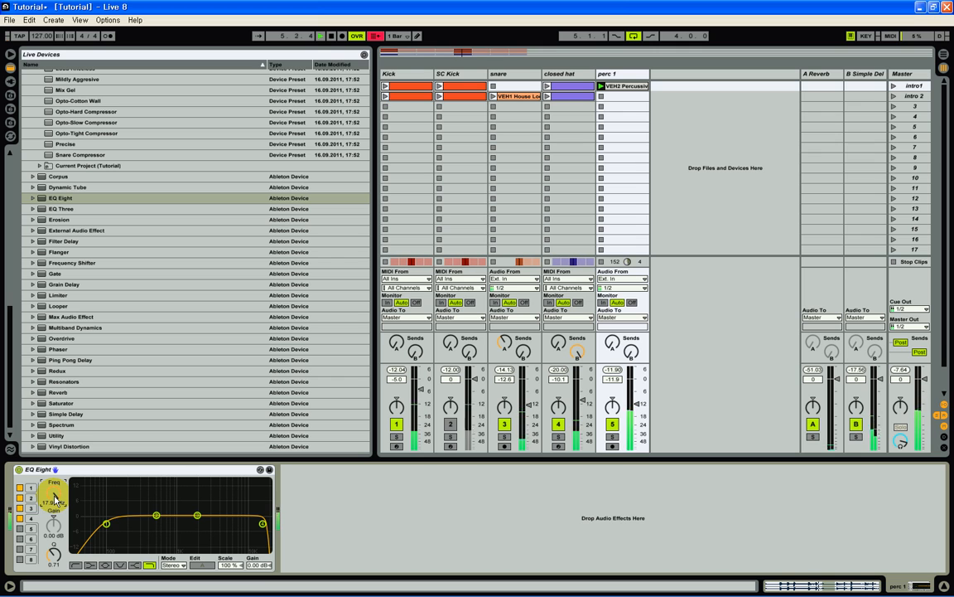
drag(56, 501, 56, 498)
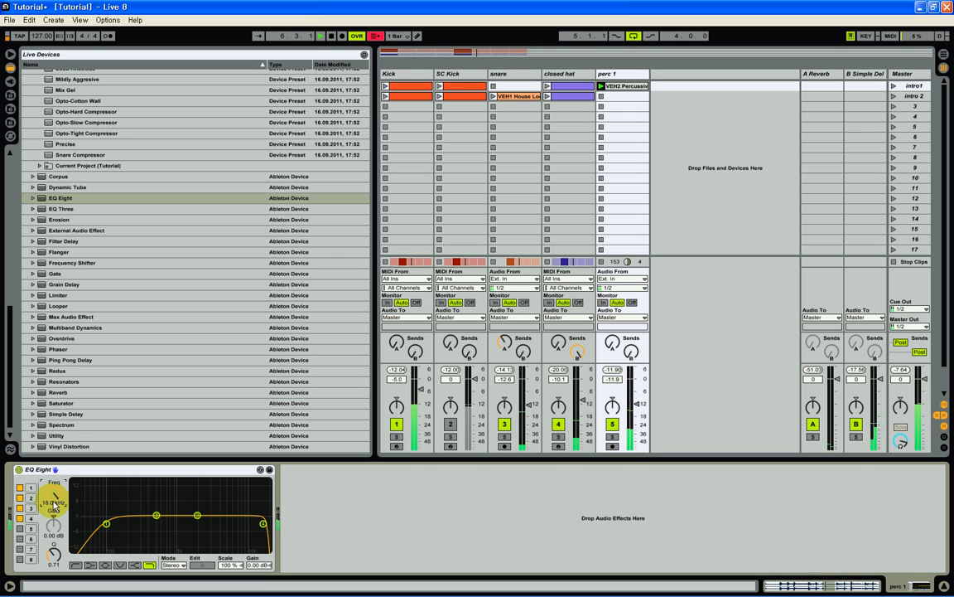
- Set the frequency of the EQ Eight's band 1 low cut to 600 Hz
click(32, 487)
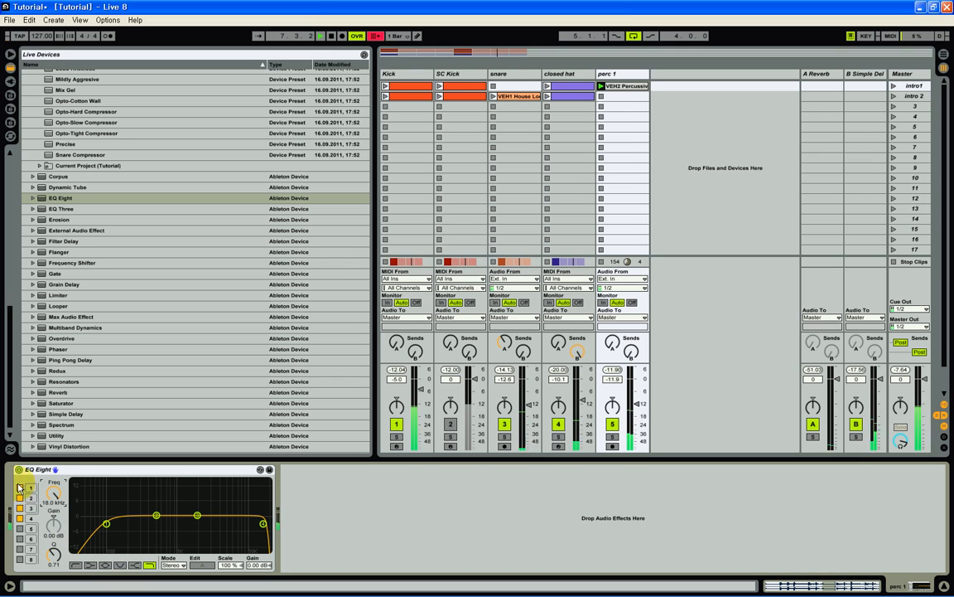
drag(51, 502, 49, 495)
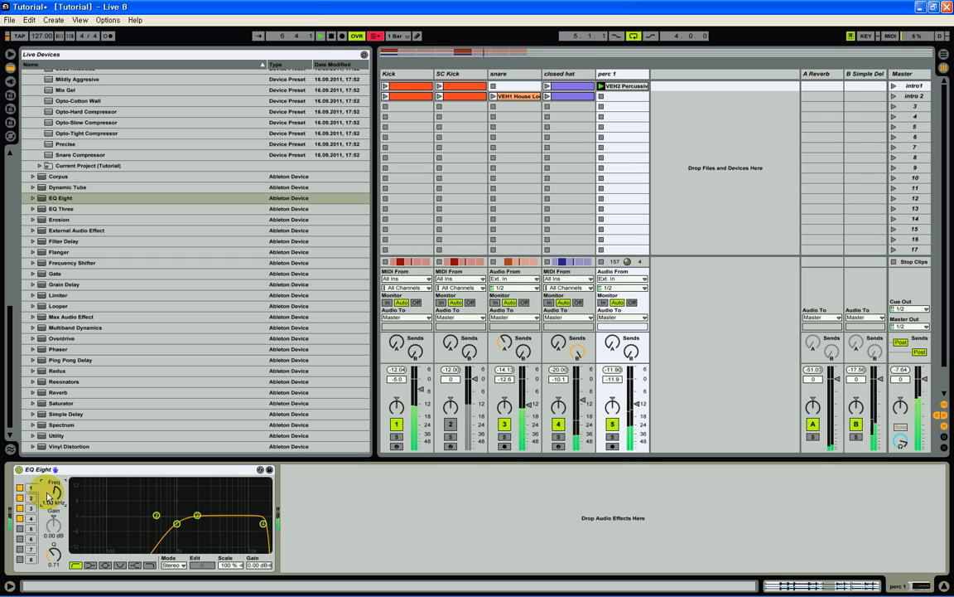
drag(47, 497, 48, 498)
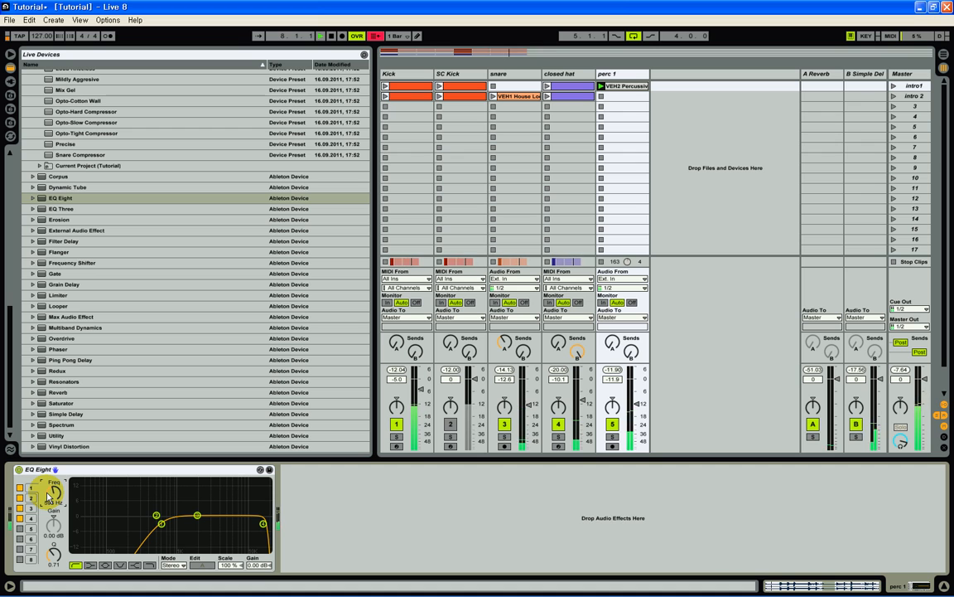
- Add a default Compressor after the EQ Eight on the perc 1 track
mouse_move(261, 594)
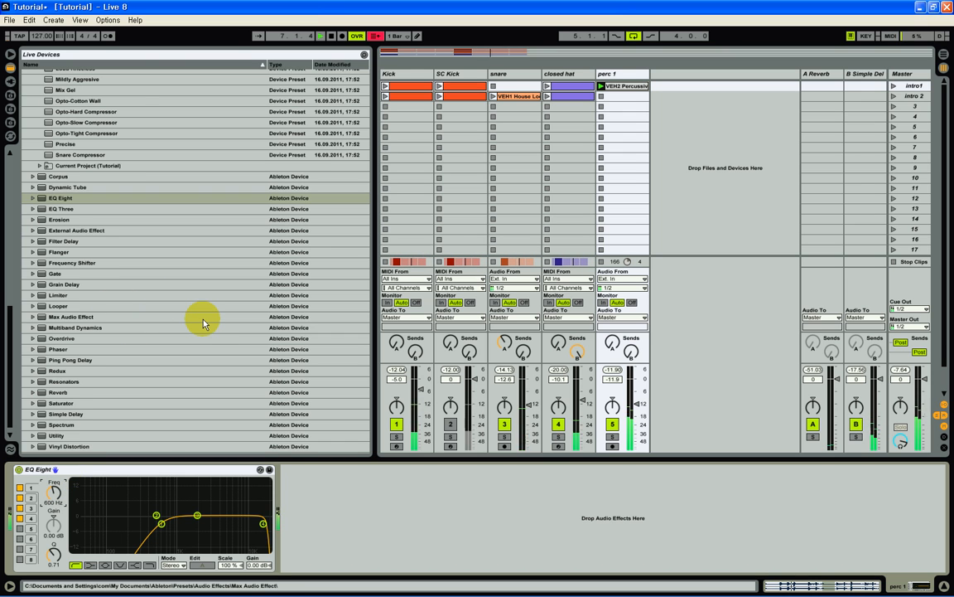
scroll(203, 323, up, 1)
scroll(203, 323, up, 10)
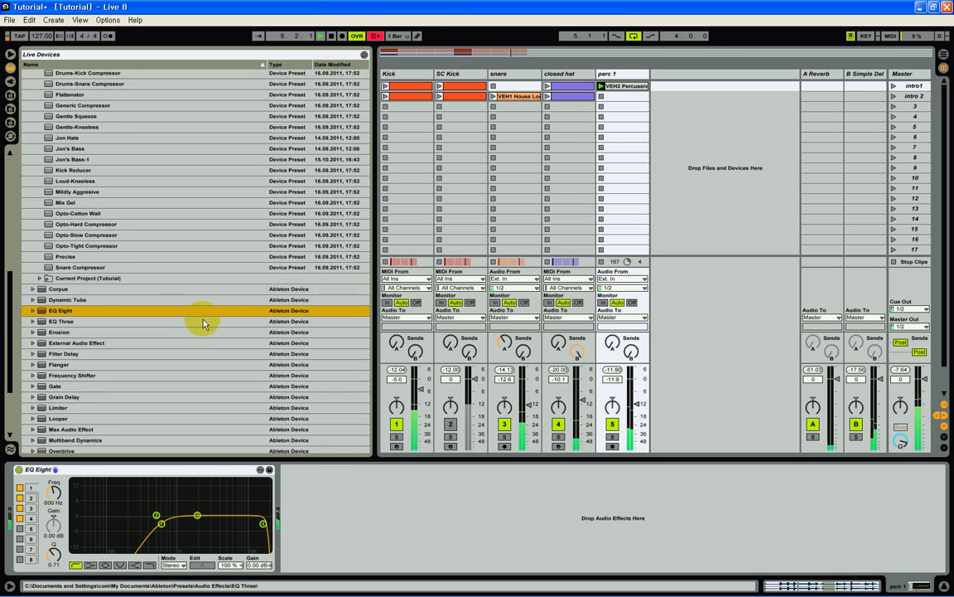
scroll(203, 323, up, 12)
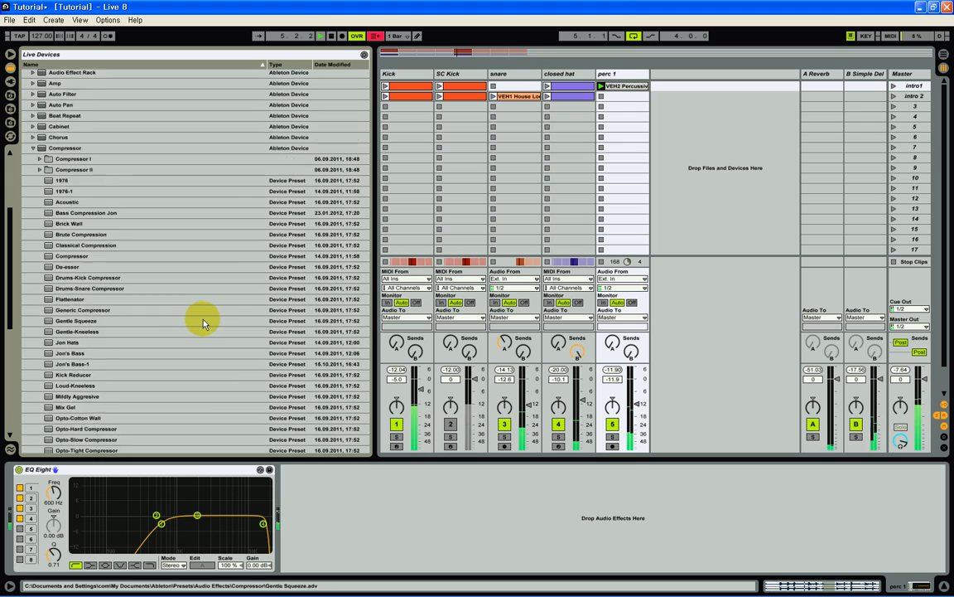
scroll(203, 323, down, 3)
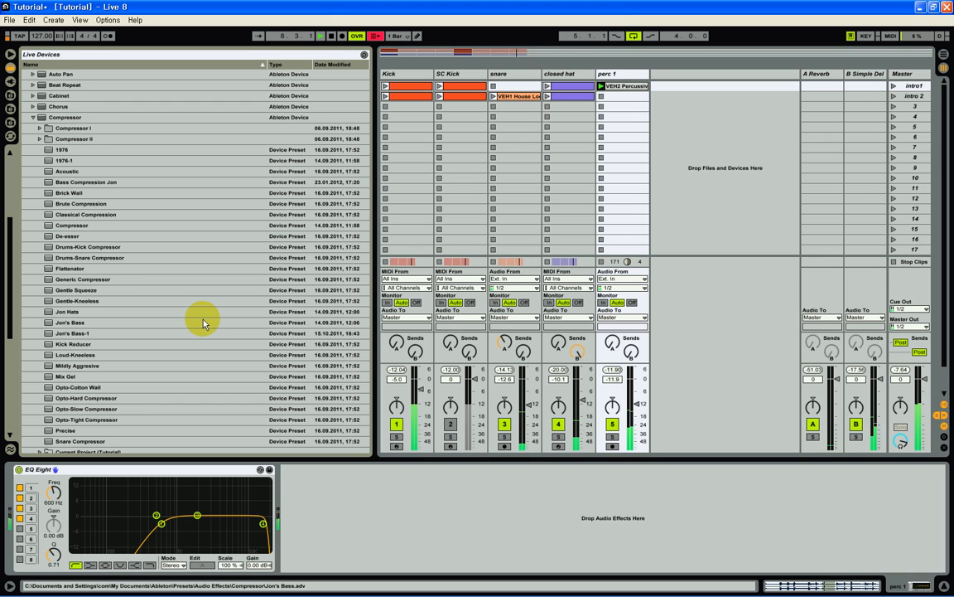
scroll(203, 323, up, 5)
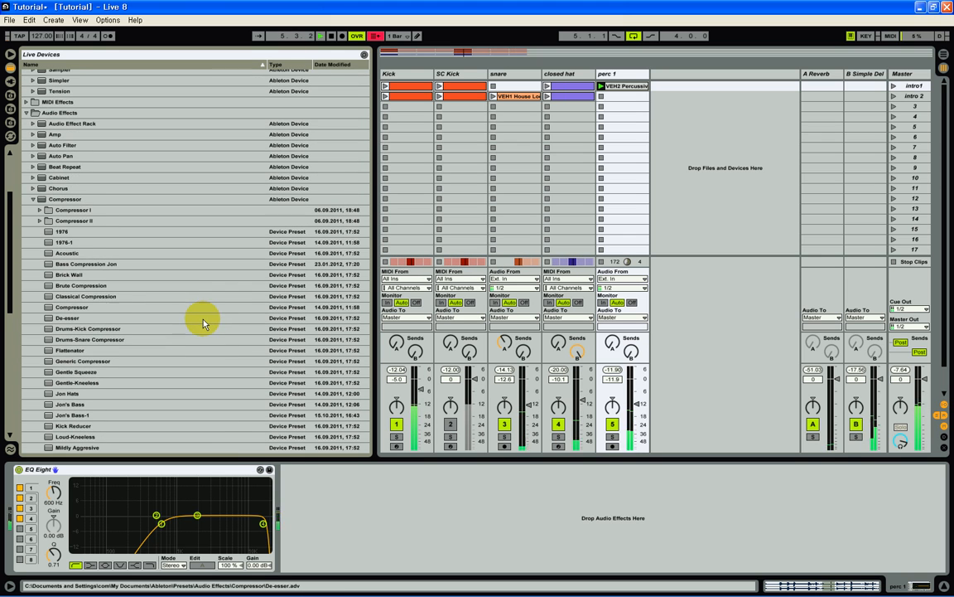
click(39, 210)
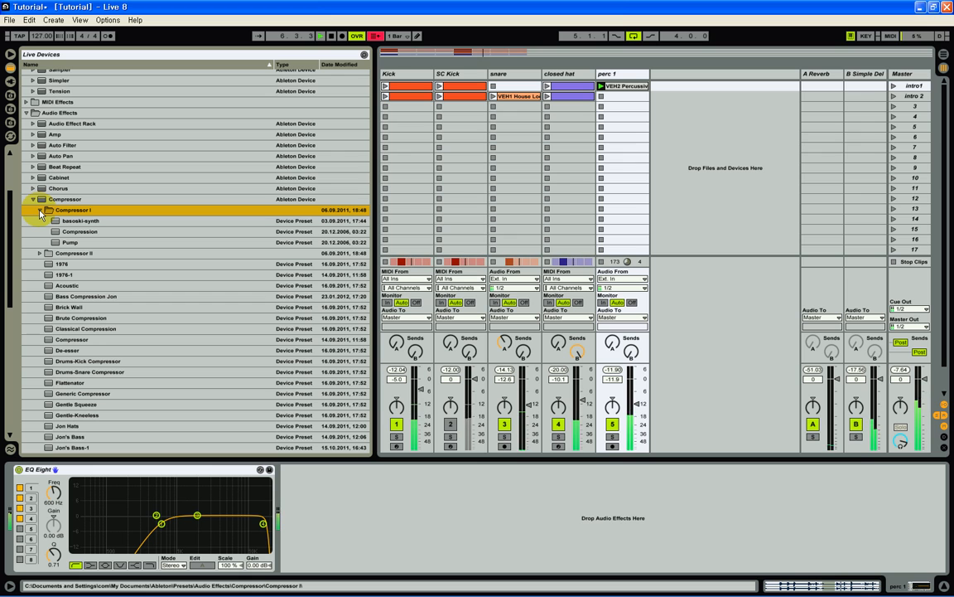
click(39, 211)
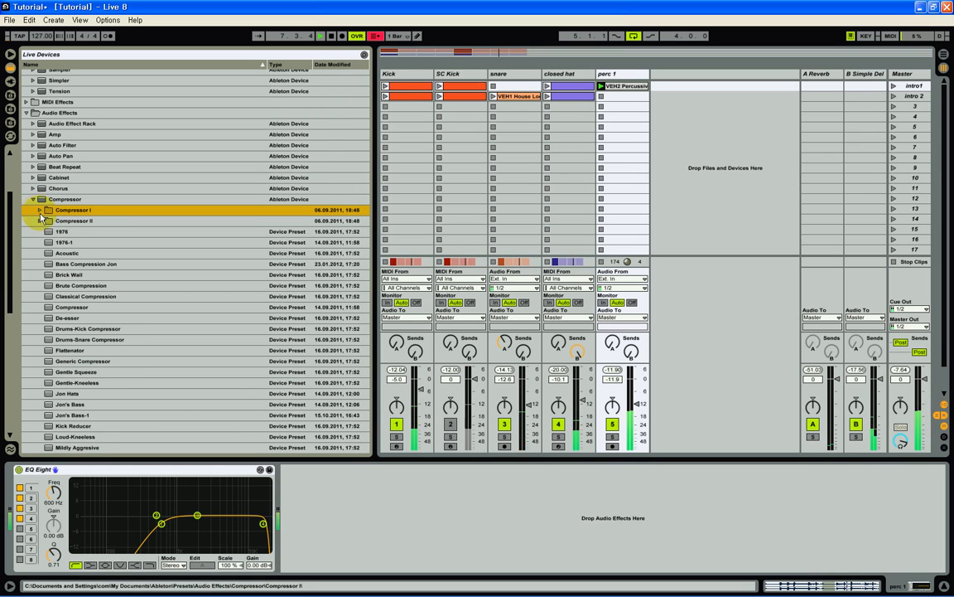
click(50, 200)
double_click(49, 200)
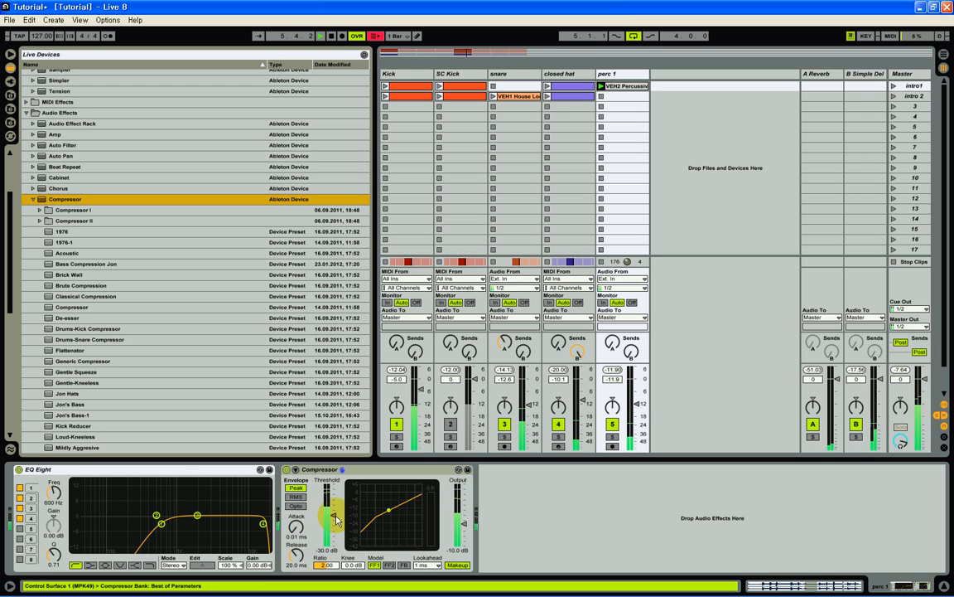
- Set the Compressor's output to 0.00 dB and its threshold to -20.0 dB
drag(329, 531, 332, 519)
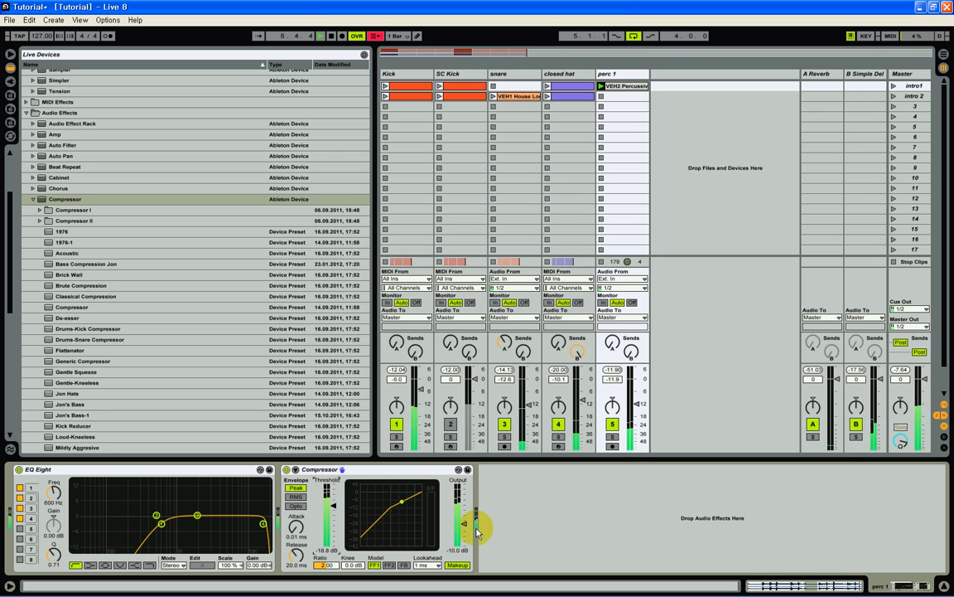
drag(460, 532, 463, 527)
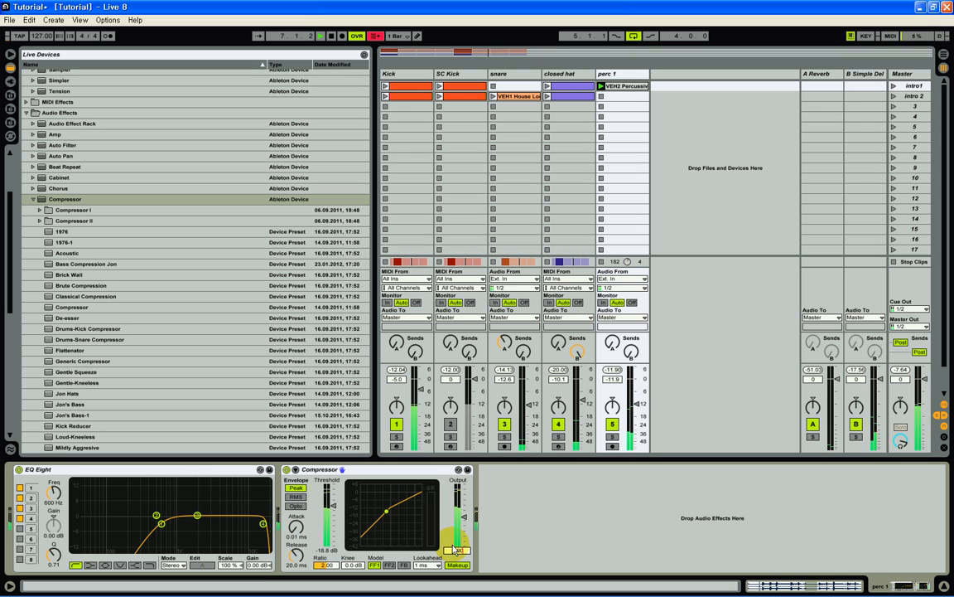
drag(453, 545, 453, 542)
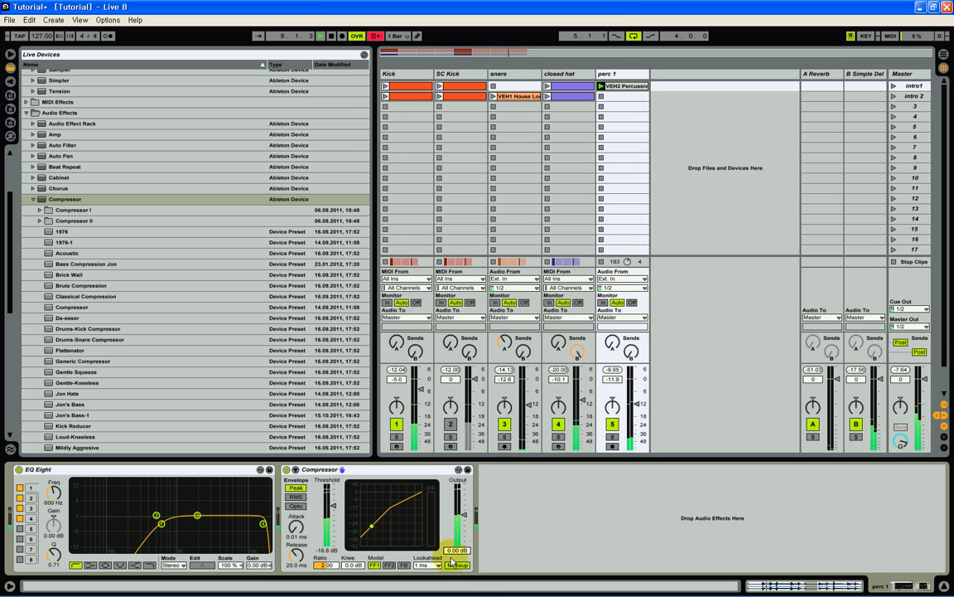
drag(334, 511, 334, 509)
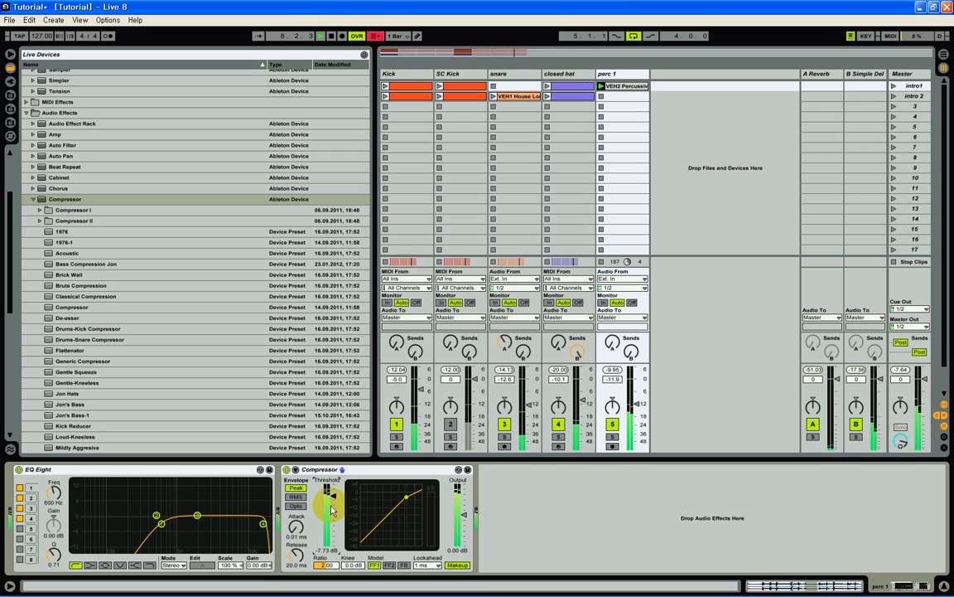
drag(332, 509, 332, 509)
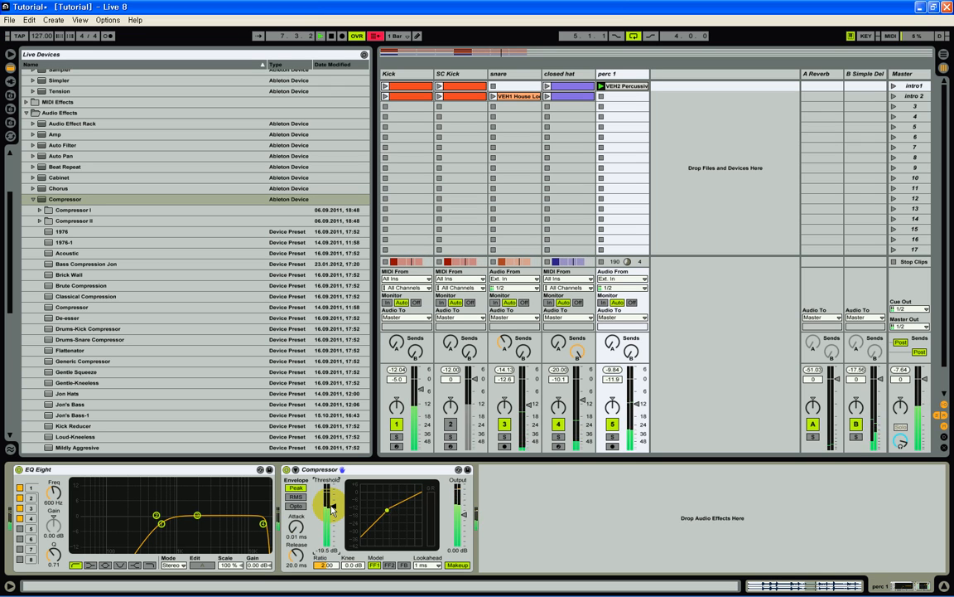
click(328, 548)
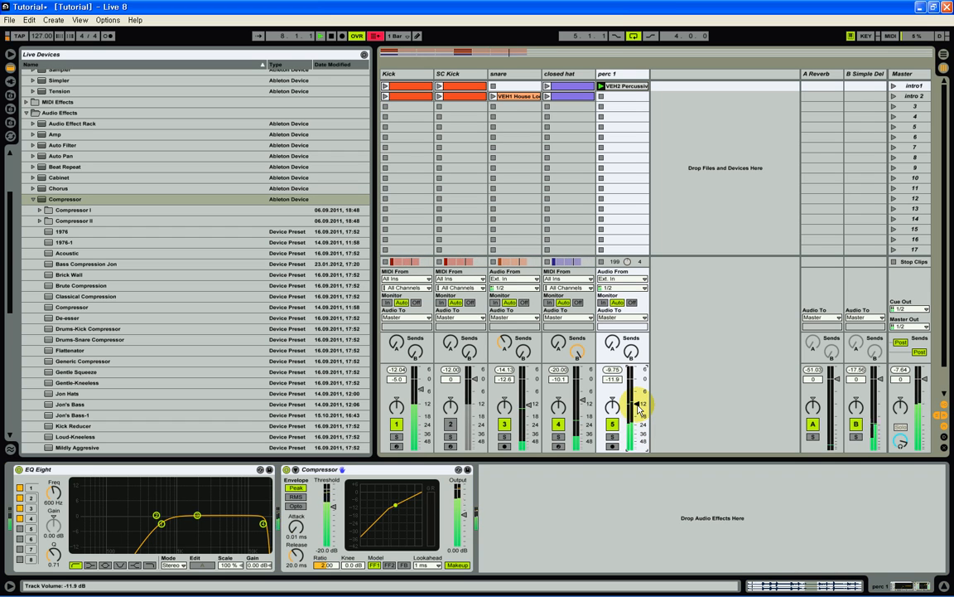
- Lower the perc 1 track volume to -18.0 dB, balancing it against the launched intro1 scene
drag(638, 408, 635, 411)
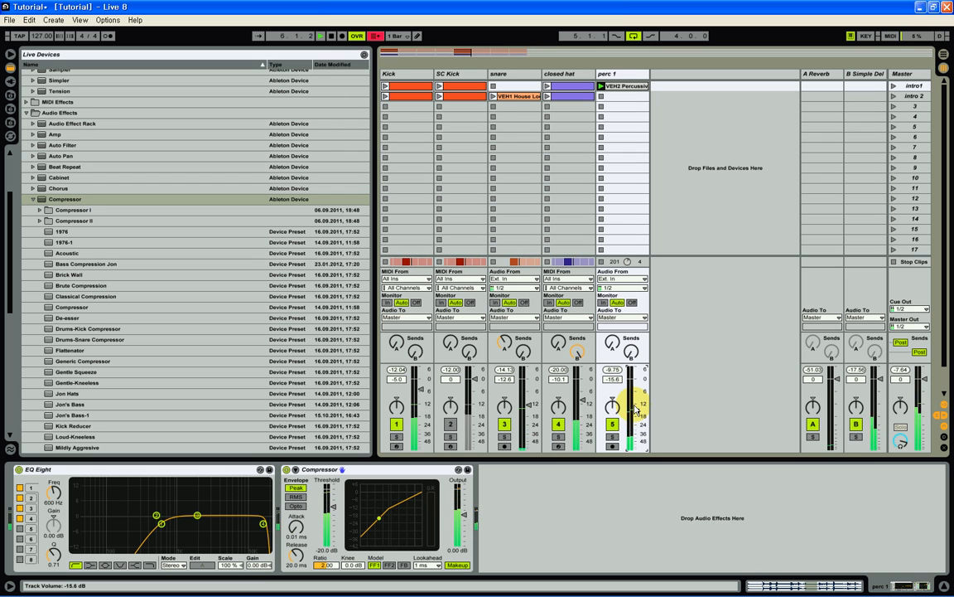
click(332, 36)
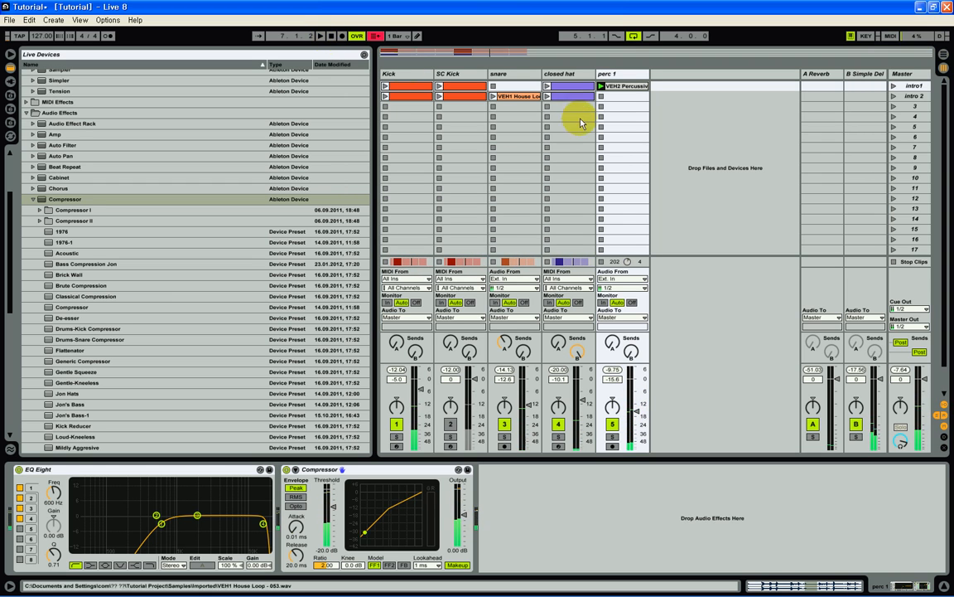
click(893, 86)
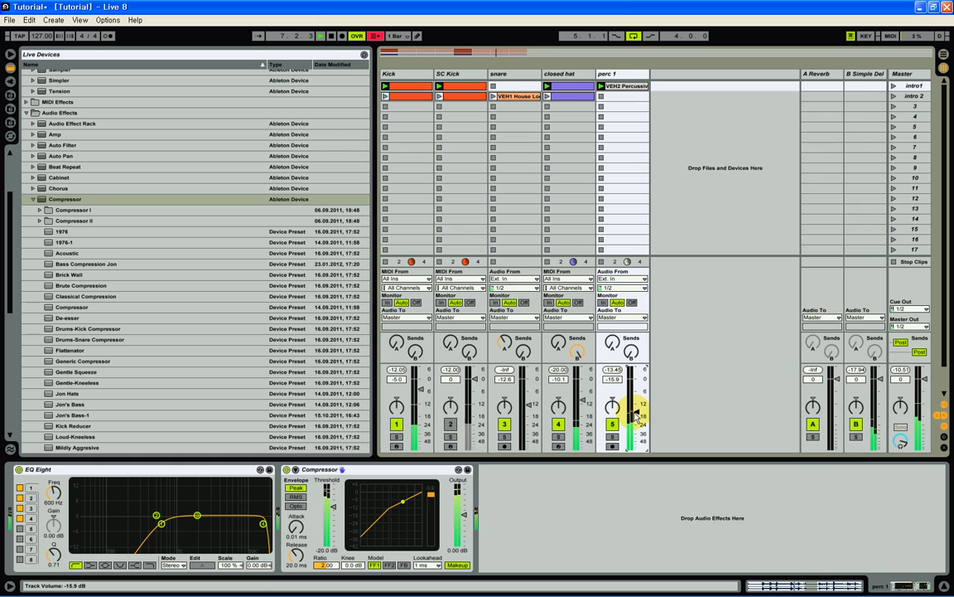
drag(635, 413, 635, 417)
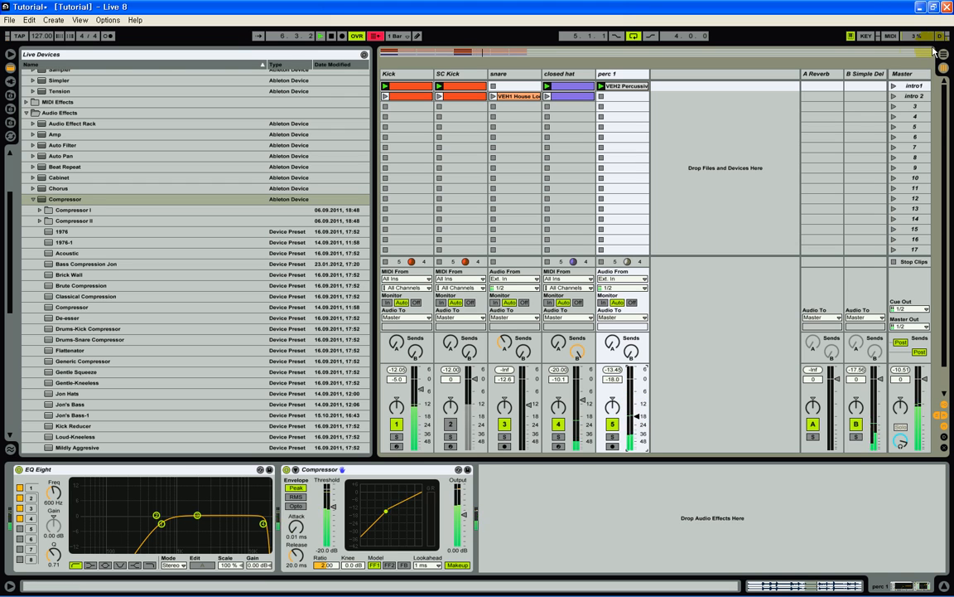
- Stop playback and return all tracks to following the arrangement, ending in the session view
key(Tab)
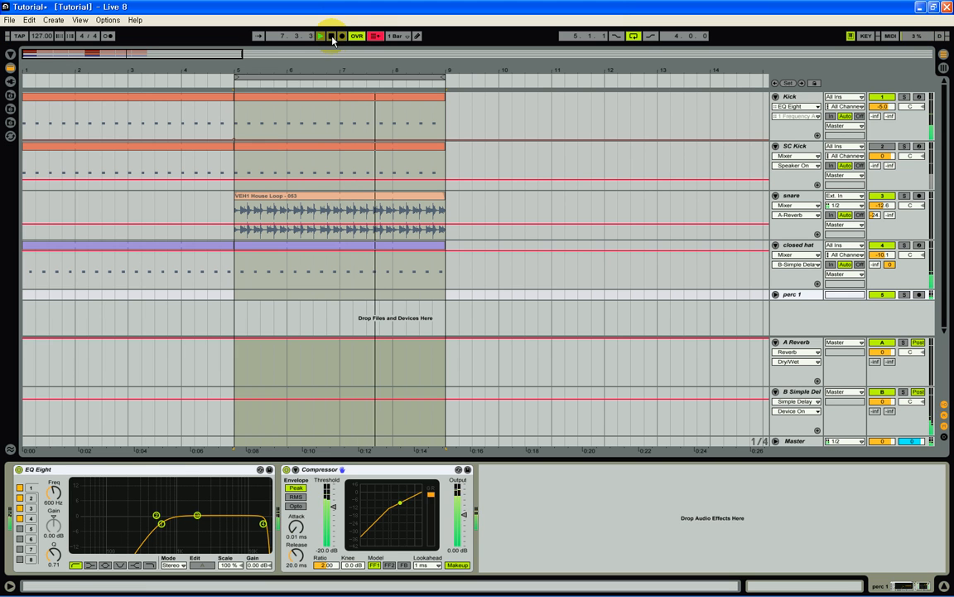
click(375, 35)
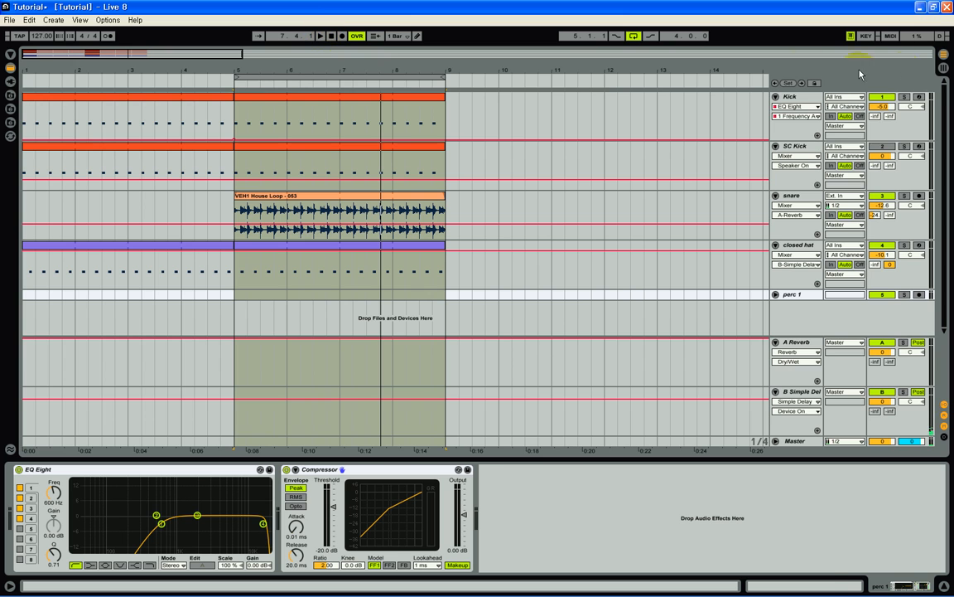
key(Tab)
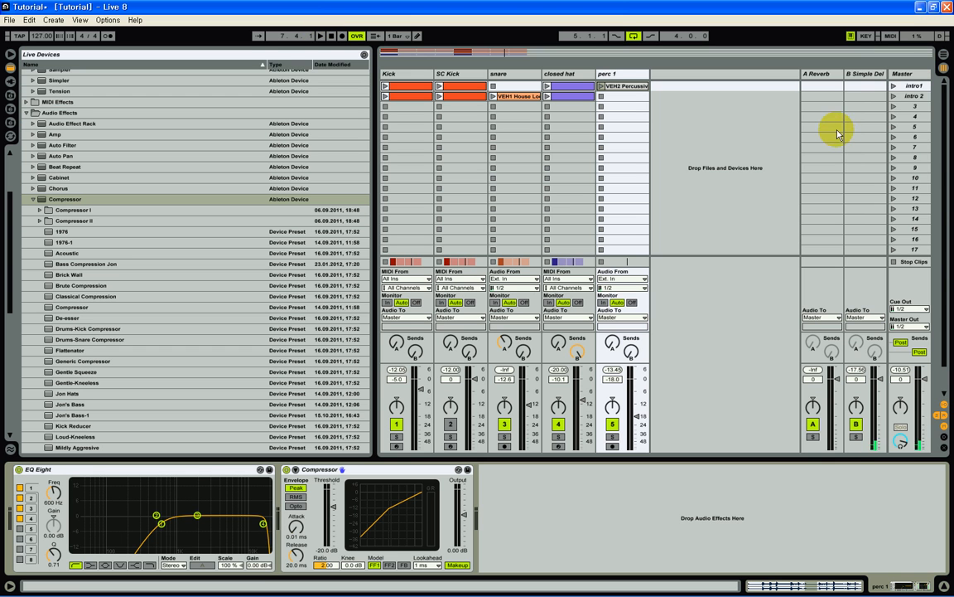
- Try a perc 1 volume of -20.0 dB with the intro1 scene playing, and switch back to arrangement playback
click(893, 86)
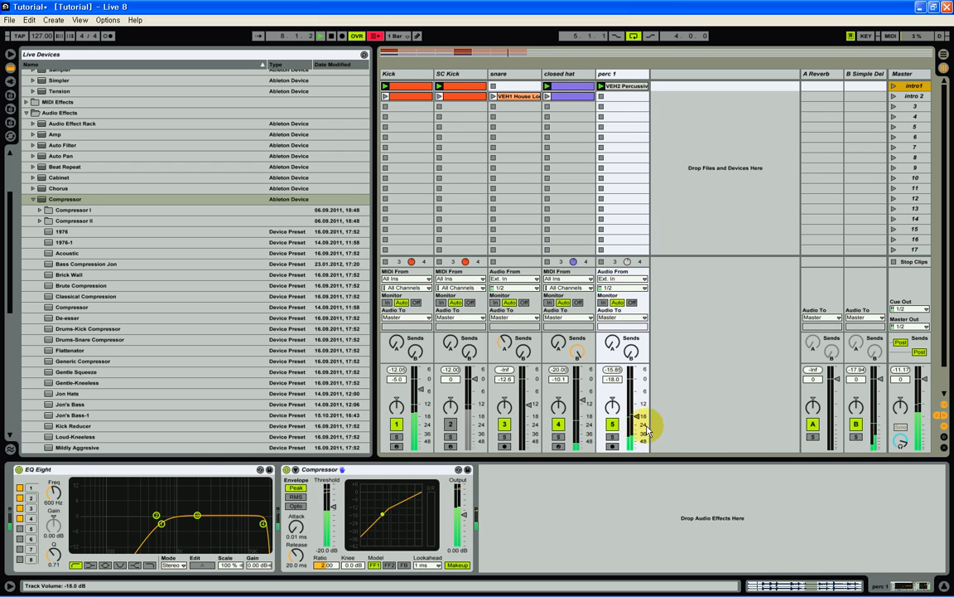
drag(637, 417, 638, 426)
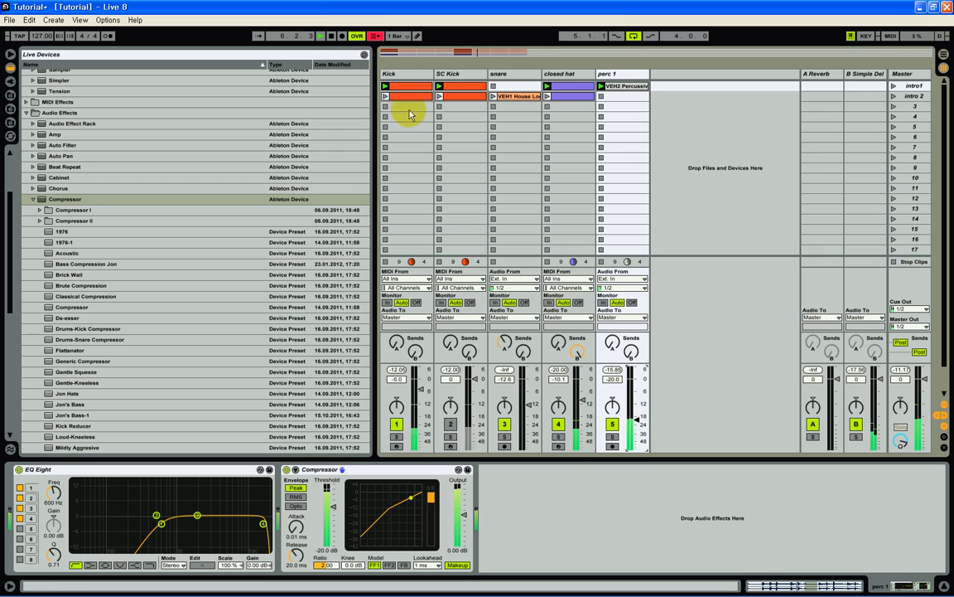
click(375, 36)
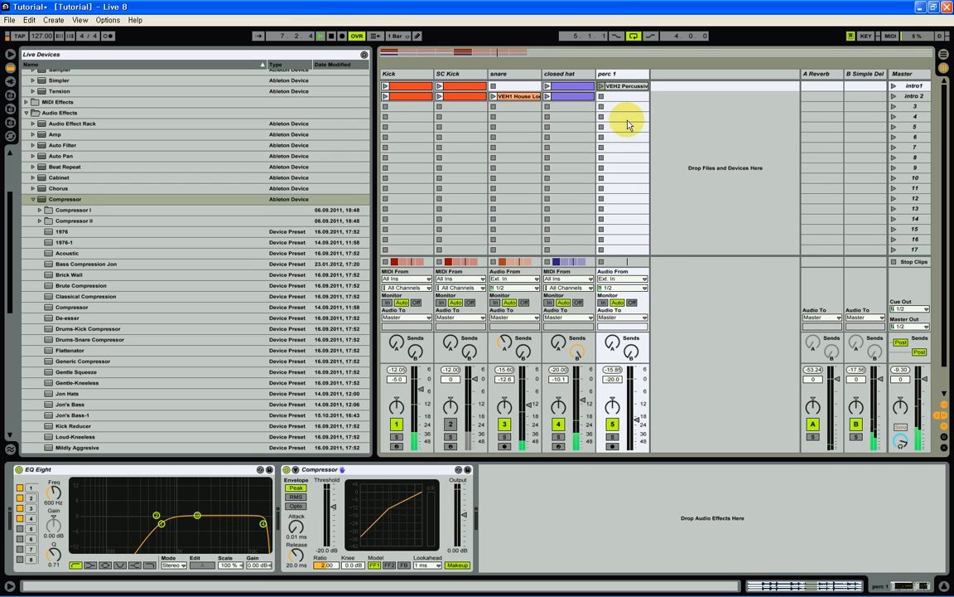
- With the perc 1 clip playing, raise the track's send to the B Simple Delay return and hide the browser
click(602, 86)
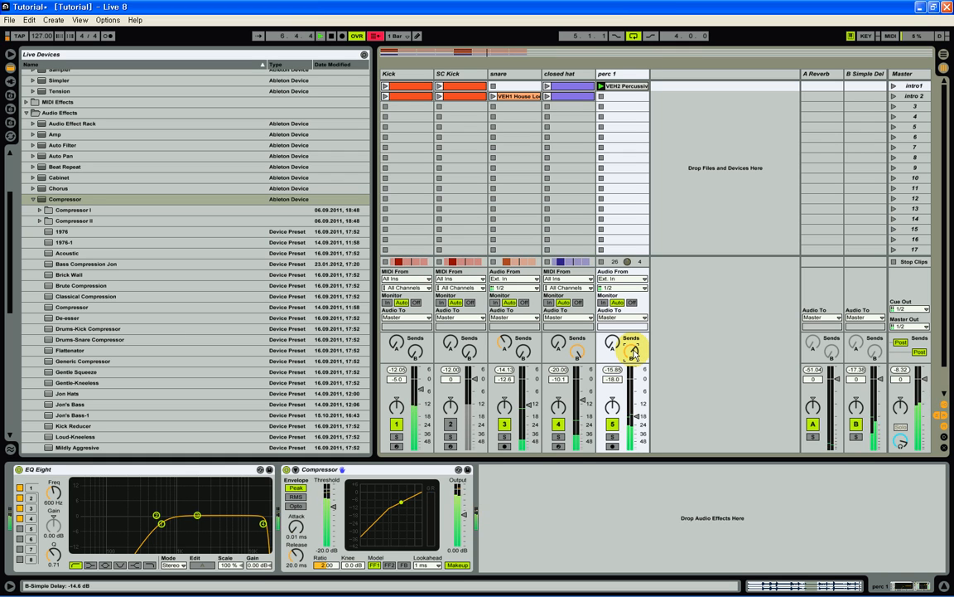
drag(633, 350, 634, 354)
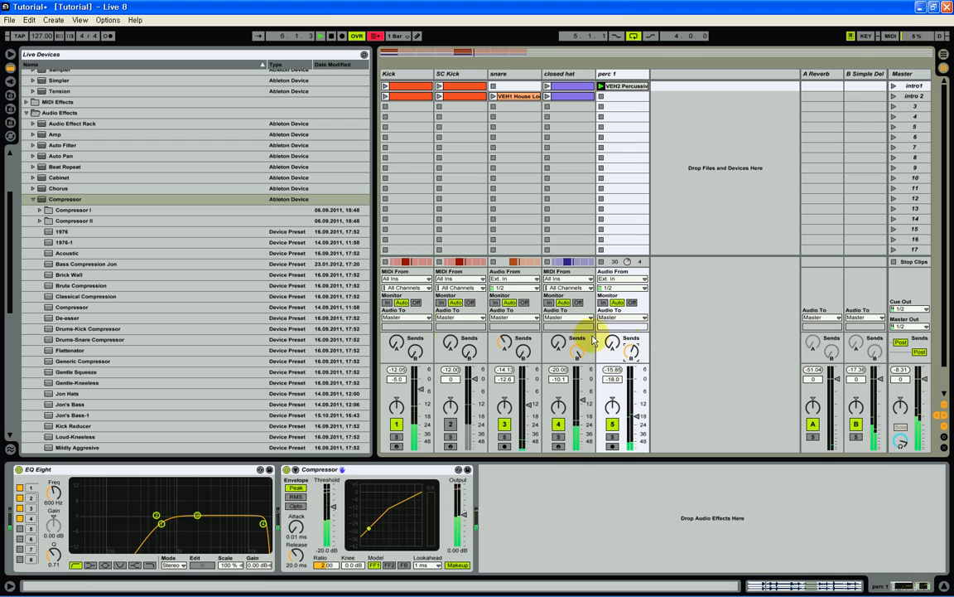
click(9, 55)
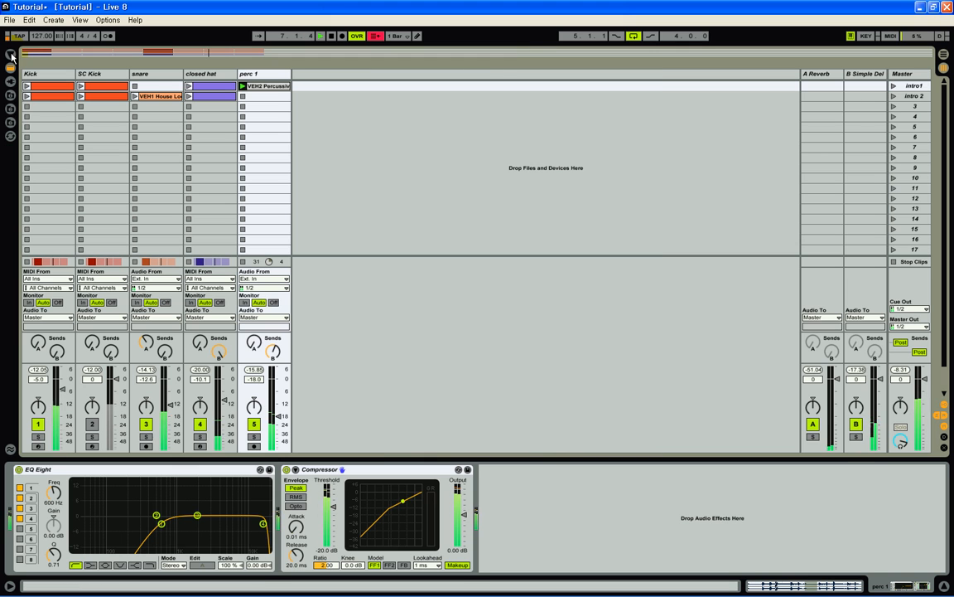